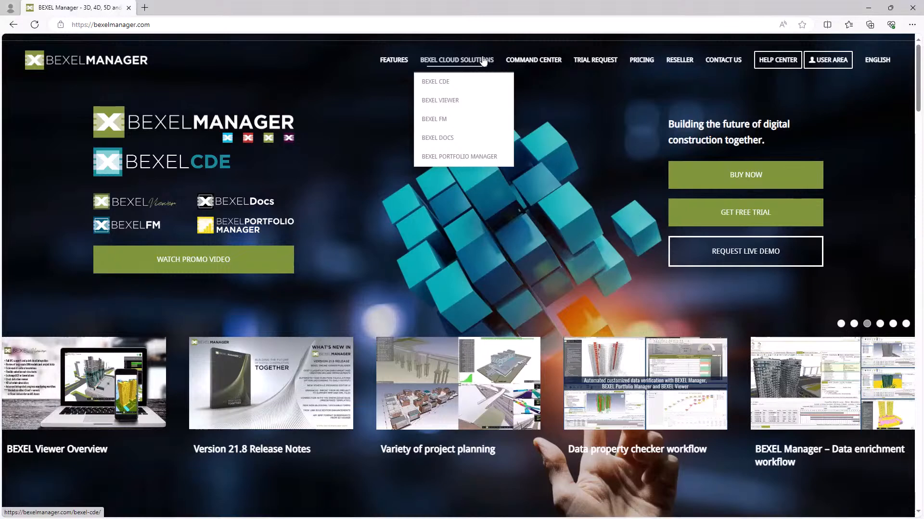
Open the Help Center of the BEXEL Manager website, look over its topics and open the Workflows section
click(772, 66)
scroll(698, 318, down, 5)
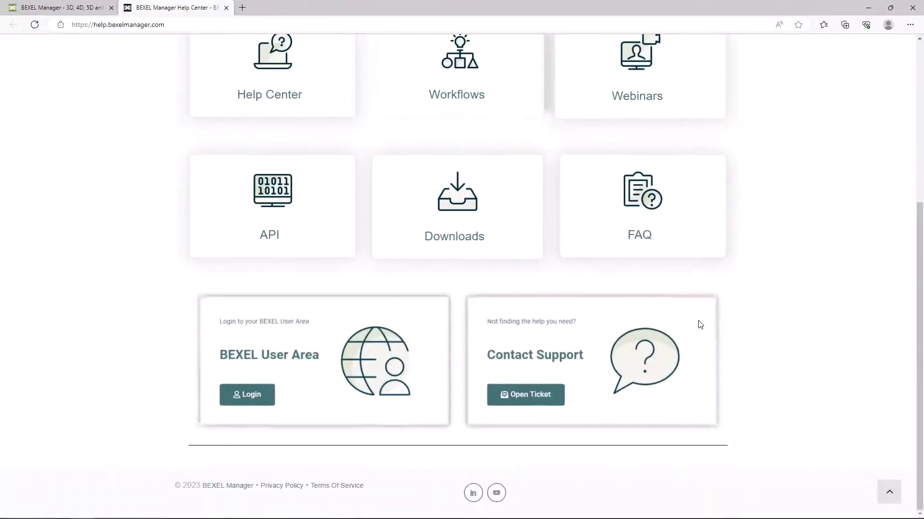
scroll(698, 325, up, 5)
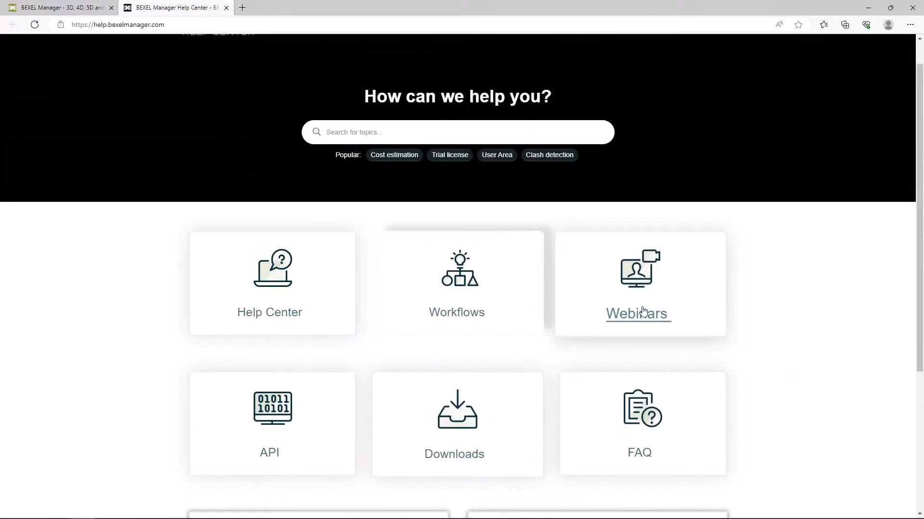
click(459, 279)
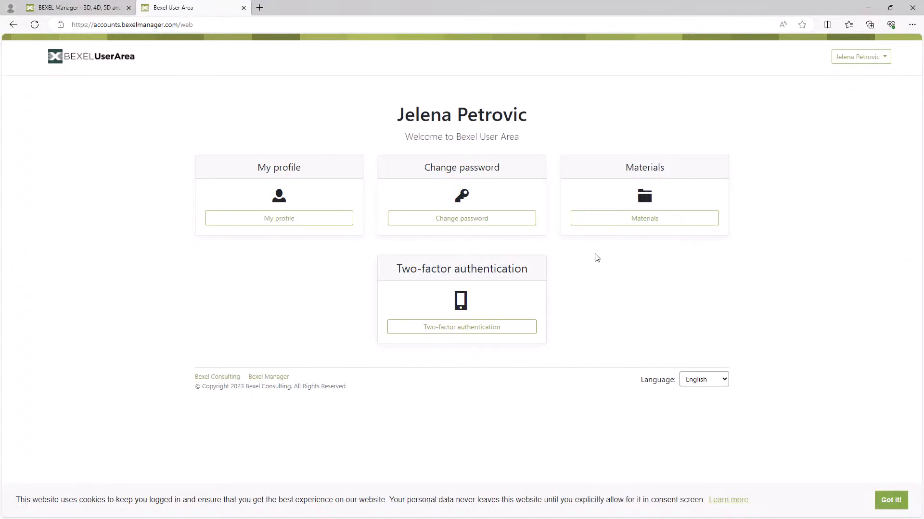
Open the Materials page of the User Area and look through the Webinar Materials list
click(645, 220)
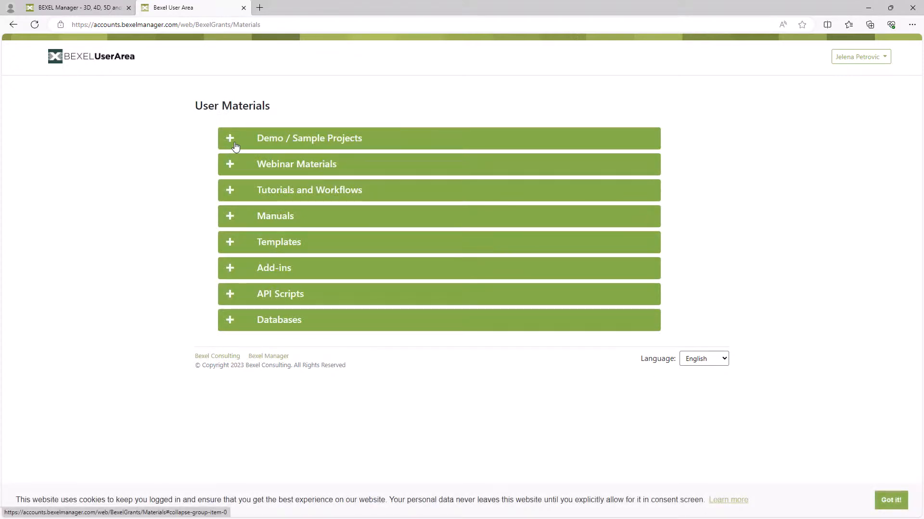
click(233, 165)
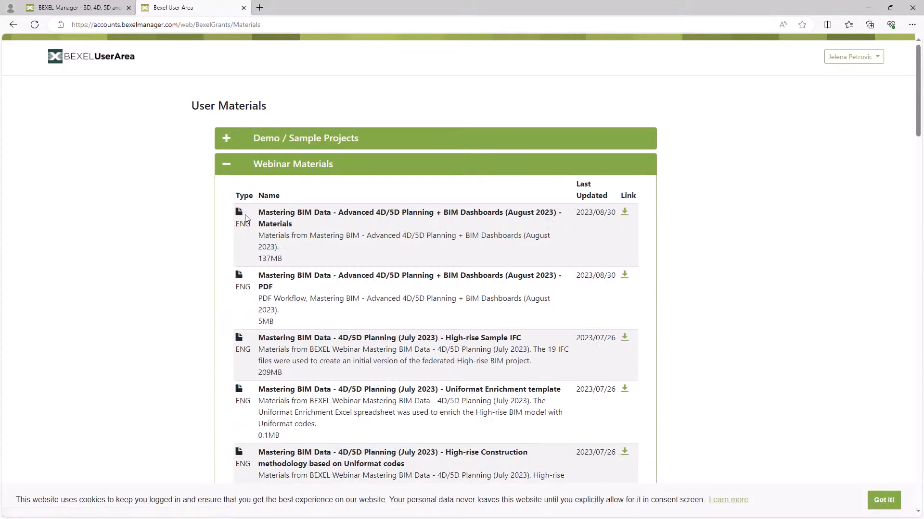
scroll(246, 223, down, 8)
scroll(248, 226, down, 20)
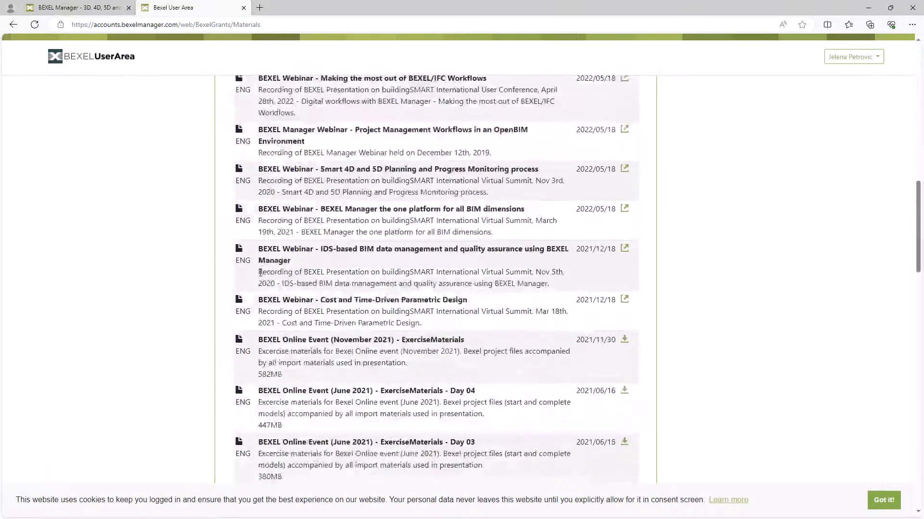
scroll(259, 279, down, 7)
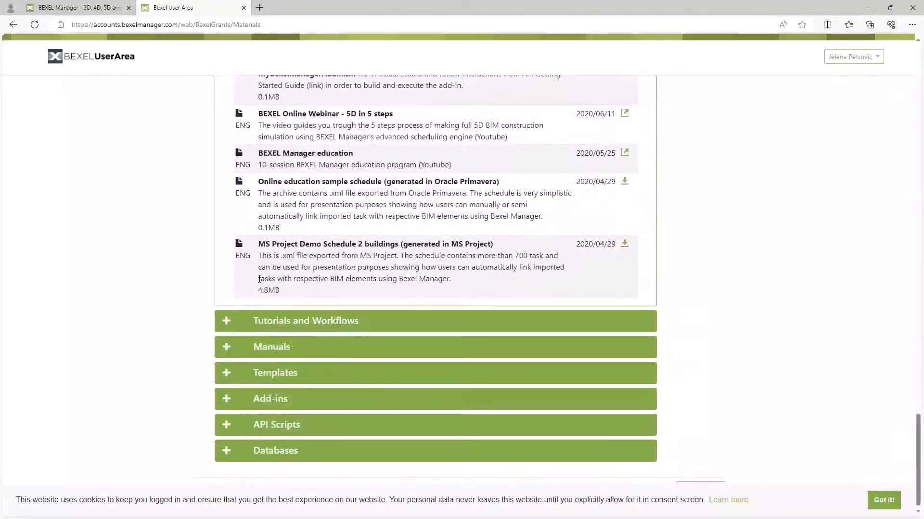
Expand the Tutorials and Workflows materials and look through the listed videos
click(227, 320)
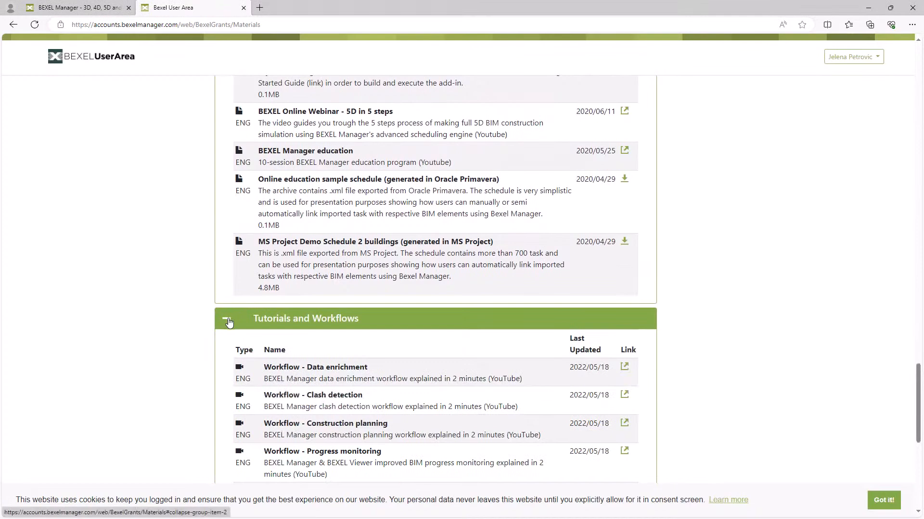
scroll(228, 321, down, 7)
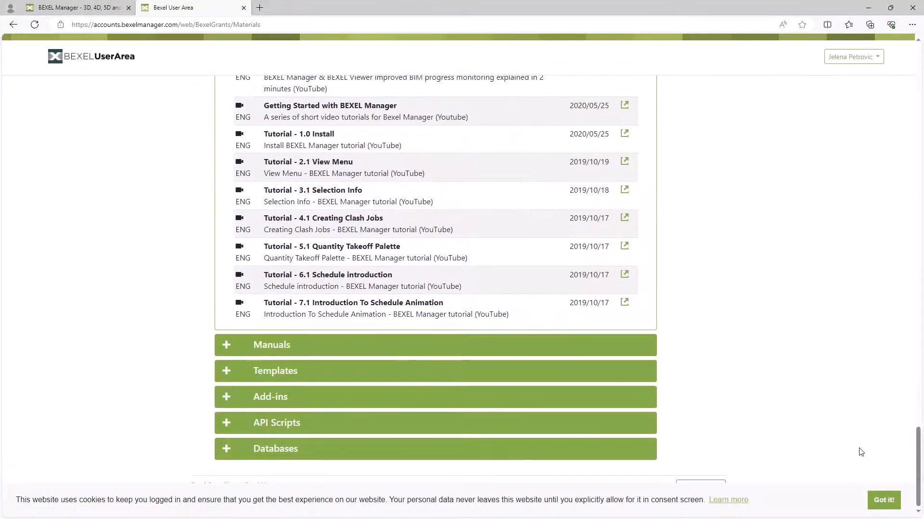
drag(918, 466, 878, 96)
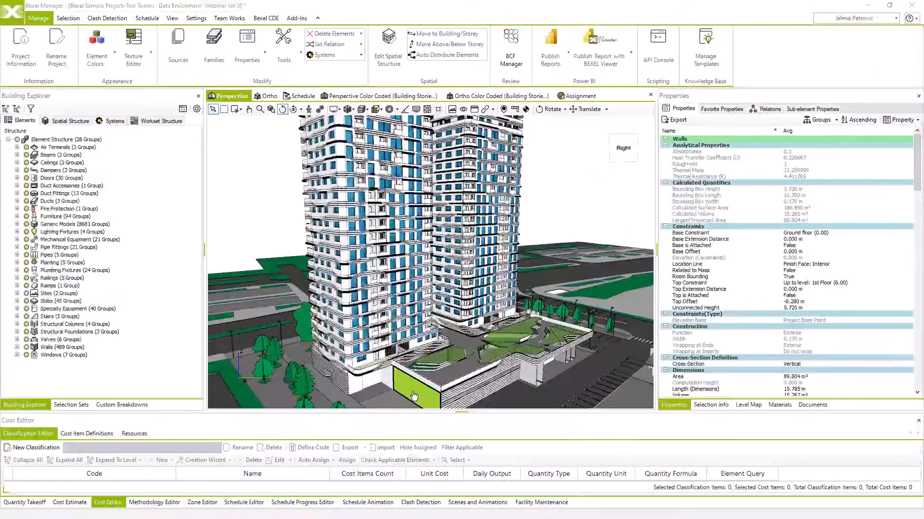
Select the podium's front facade wall, and inspect the IFC properties of several project source files, including Facade, Interior Finishes and Sewage
click(414, 396)
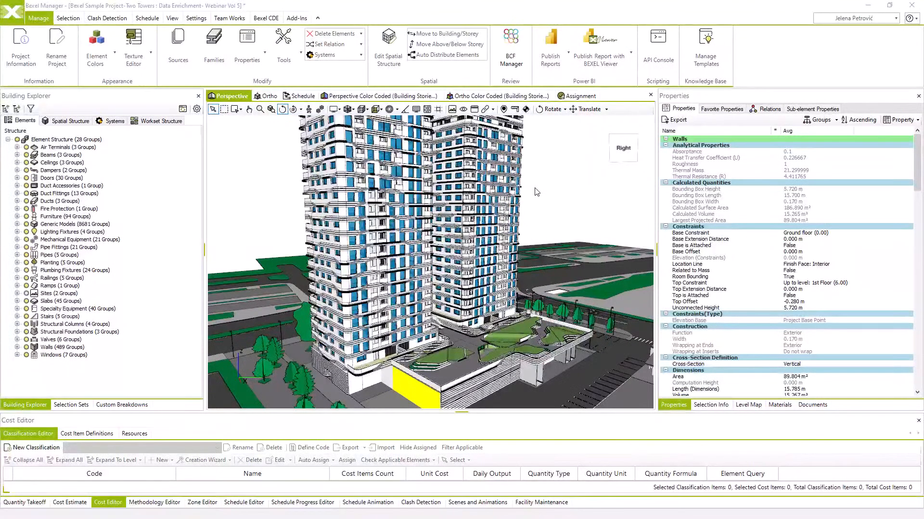
click(178, 42)
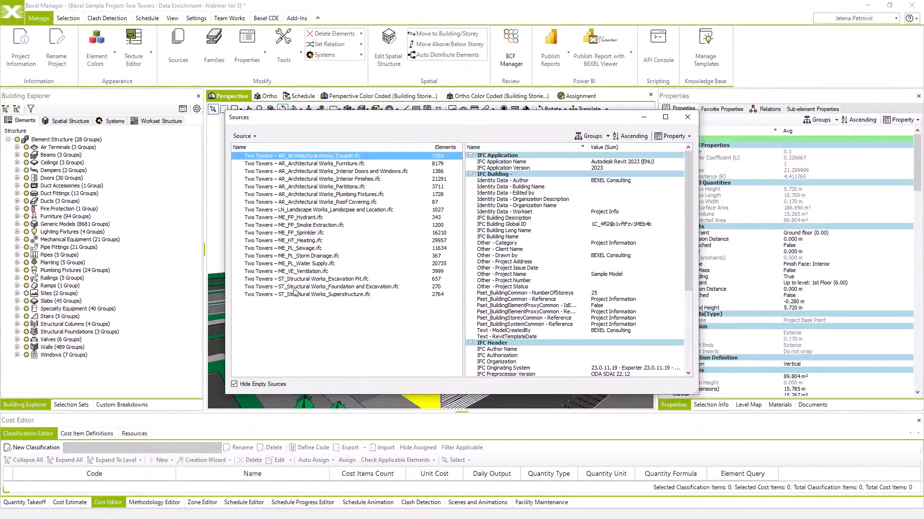
click(308, 157)
click(306, 164)
click(305, 180)
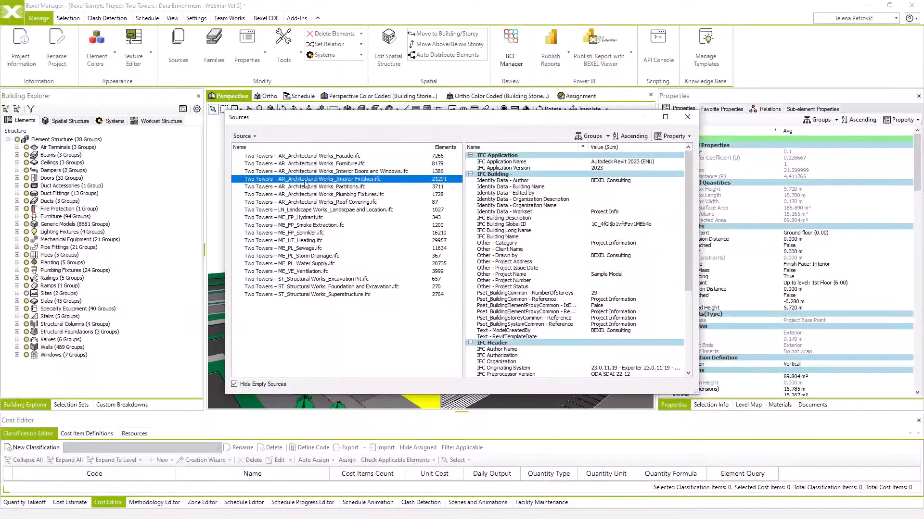
click(309, 226)
click(309, 247)
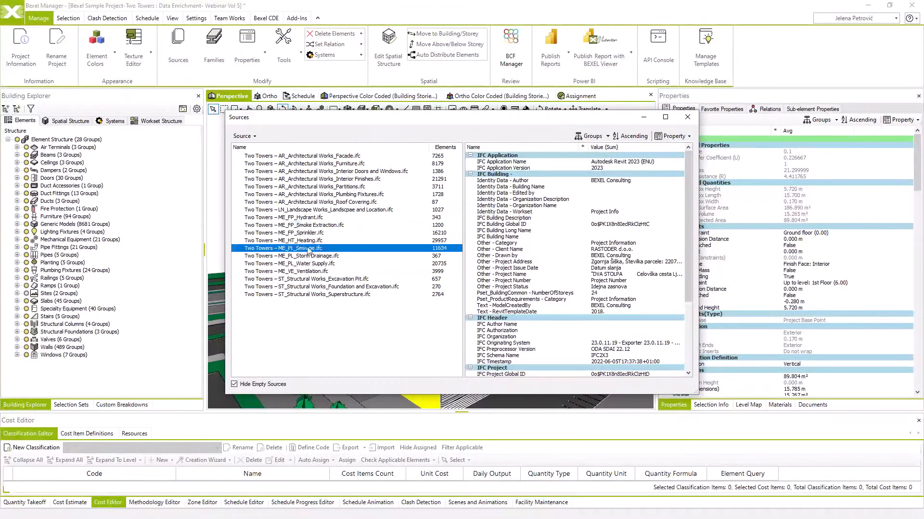
click(687, 118)
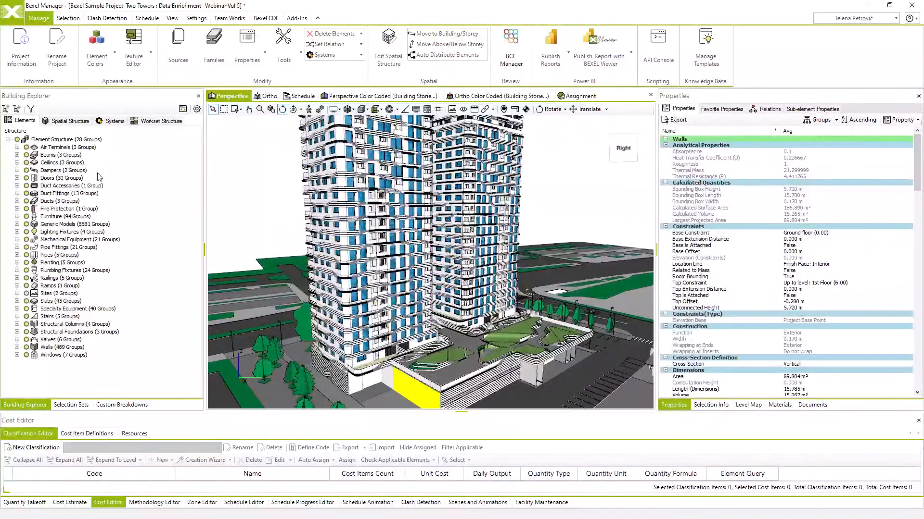
Look through the Building Explorer and Selection Sets palettes and show the Custom Breakdowns by Building Stories
click(18, 99)
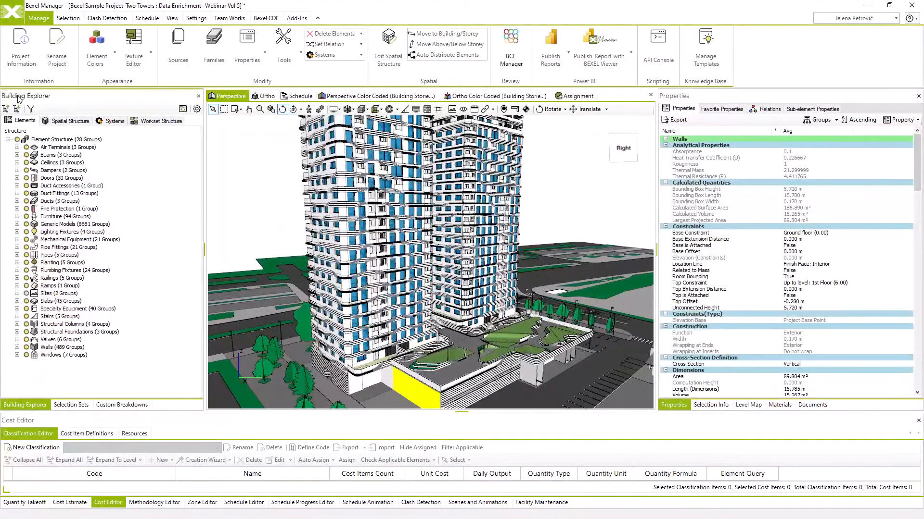
click(73, 405)
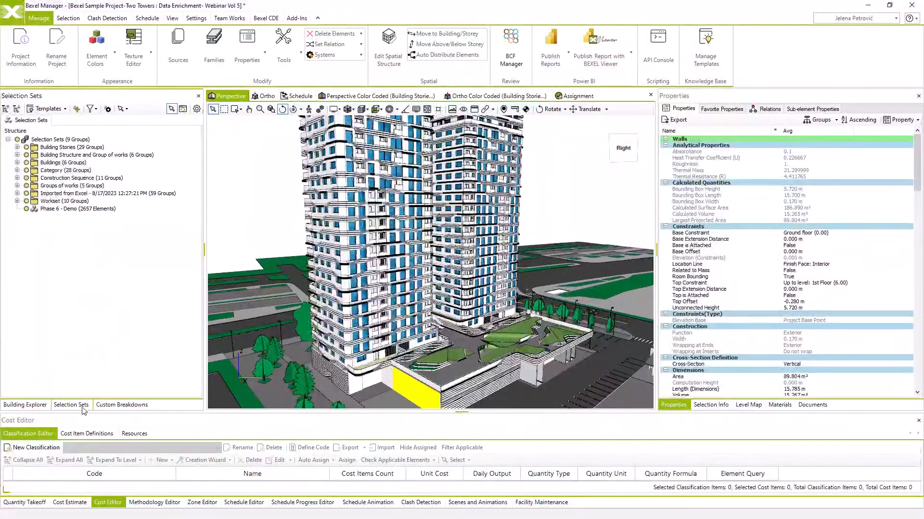
click(104, 407)
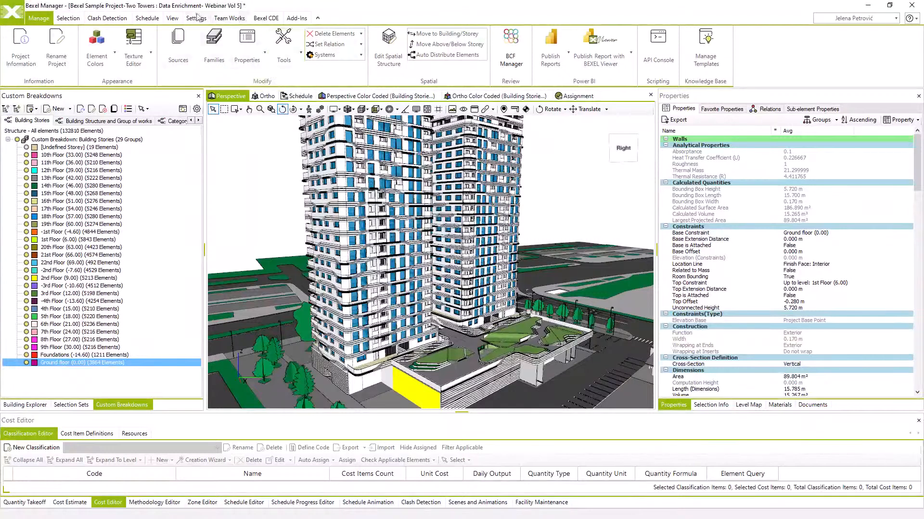
click(172, 18)
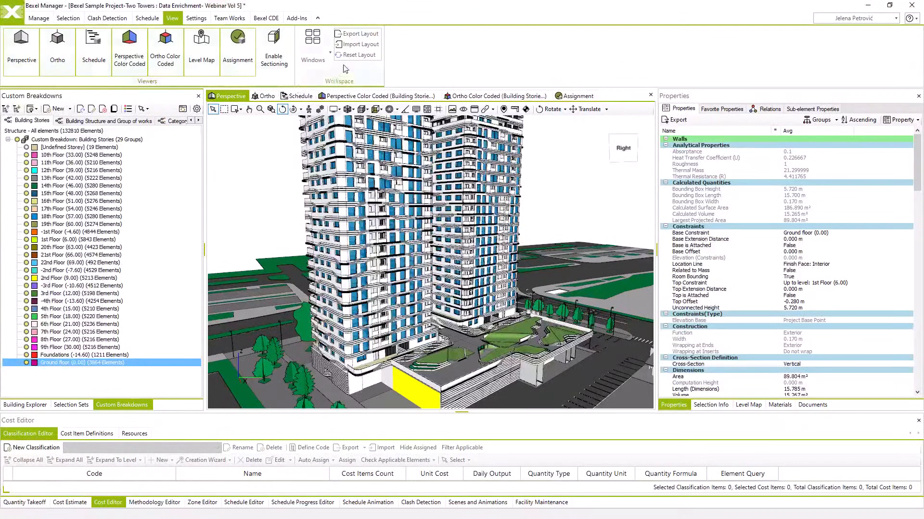
click(348, 34)
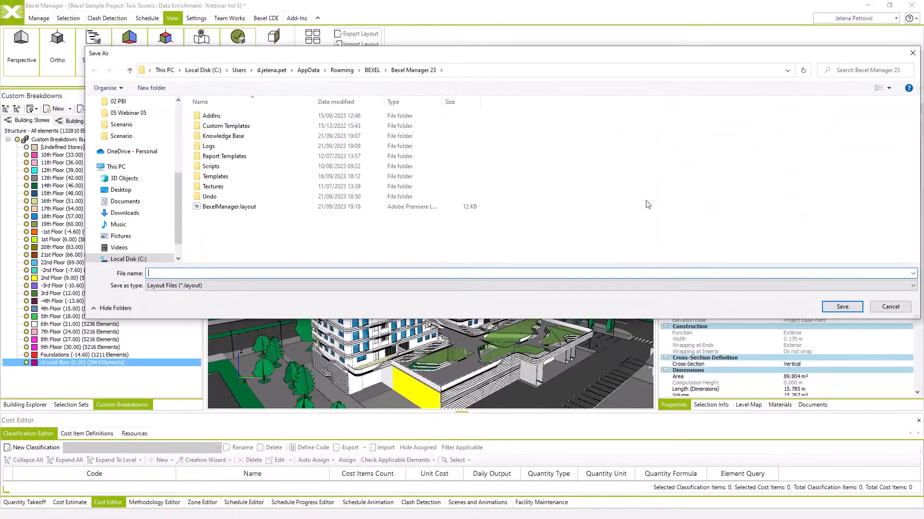
click(890, 307)
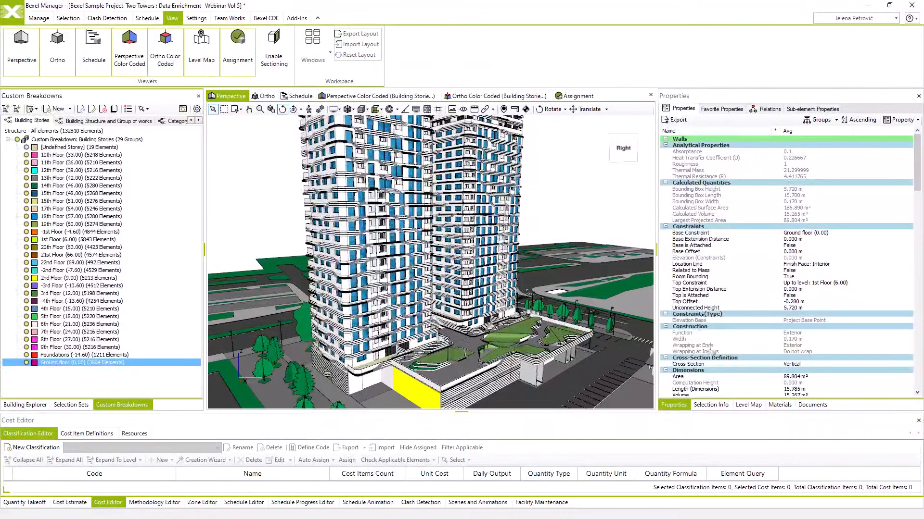
click(38, 18)
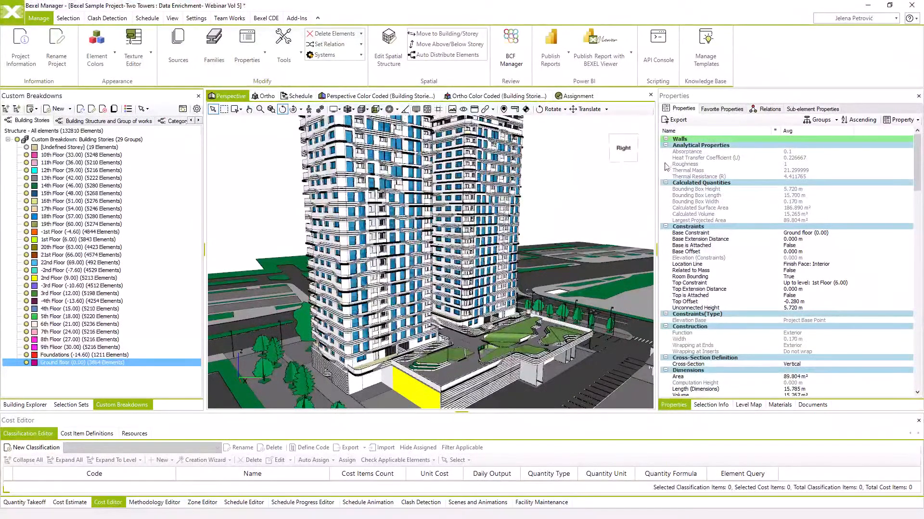
Show Selection Info, select all 5th Floor elements in the Building Stories breakdown and collapse their structure to categories
click(719, 405)
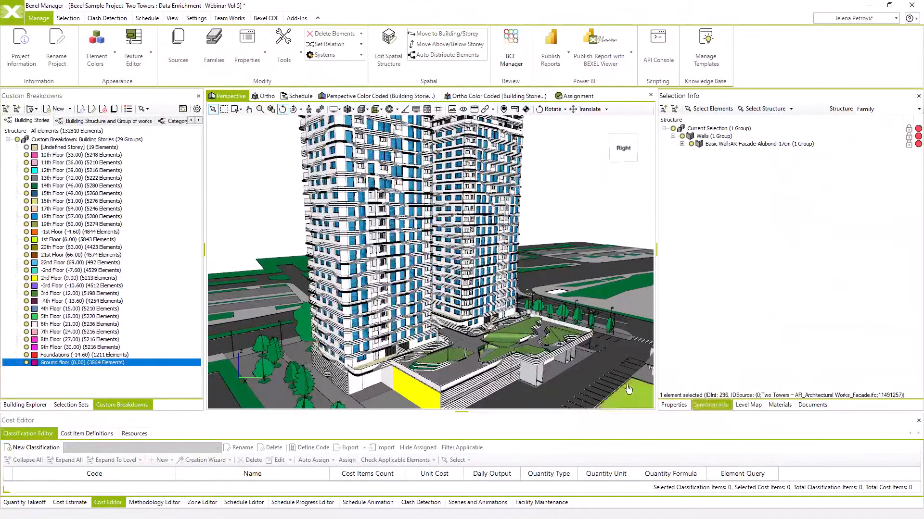
click(66, 317)
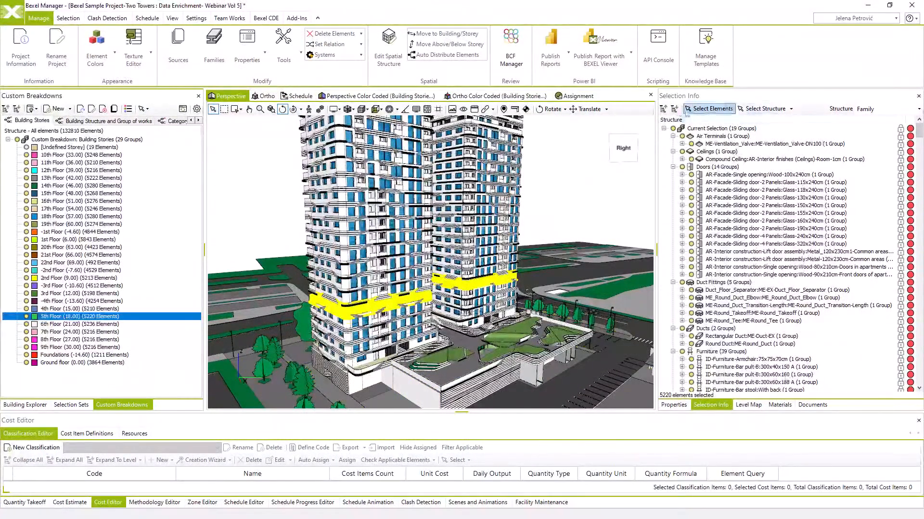
click(663, 108)
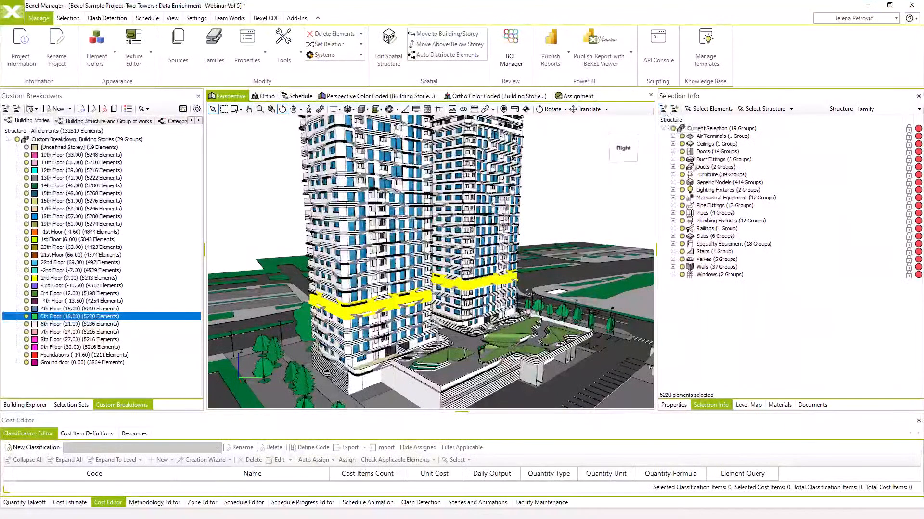
Review the wall families of the selected floor in Selection Info, and return to the selection's Properties
click(673, 267)
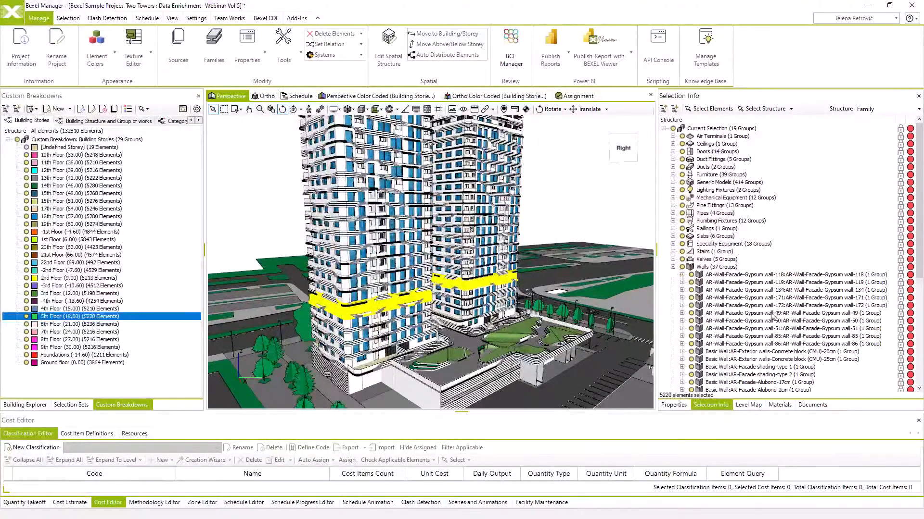
scroll(772, 316, down, 8)
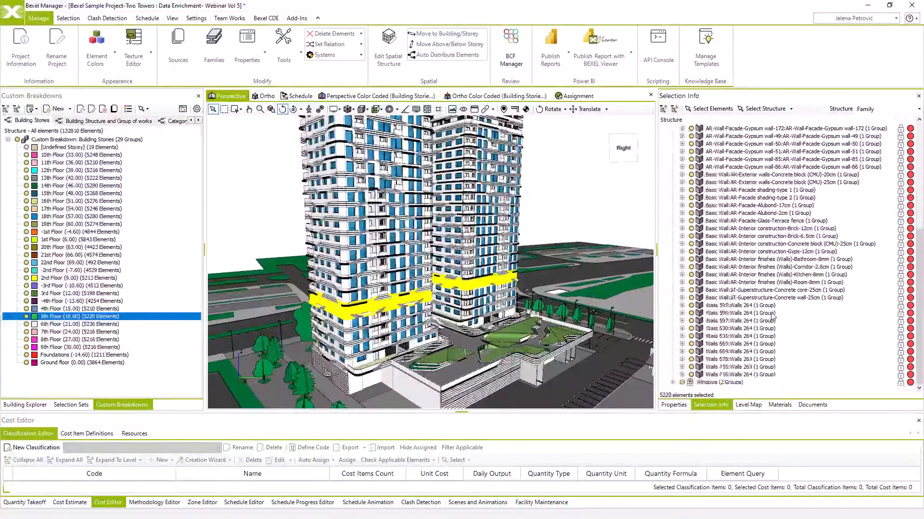
scroll(773, 318, up, 7)
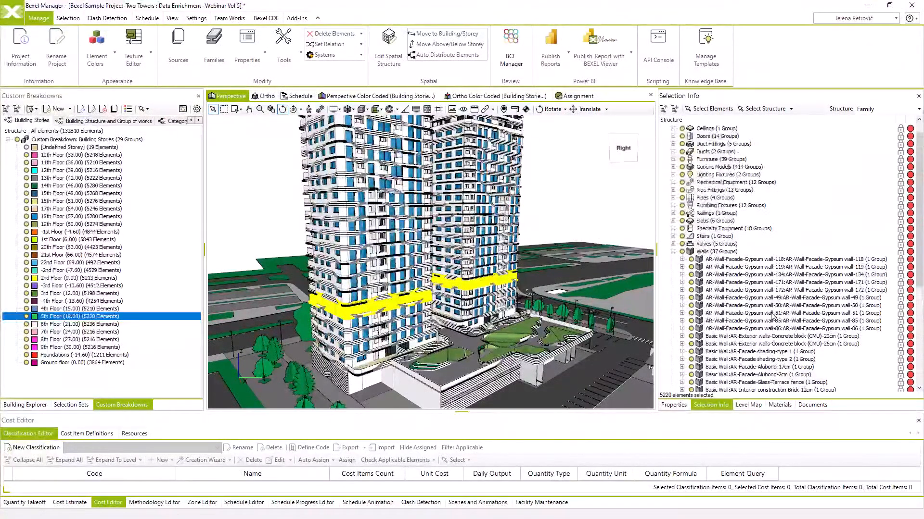
scroll(772, 317, up, 1)
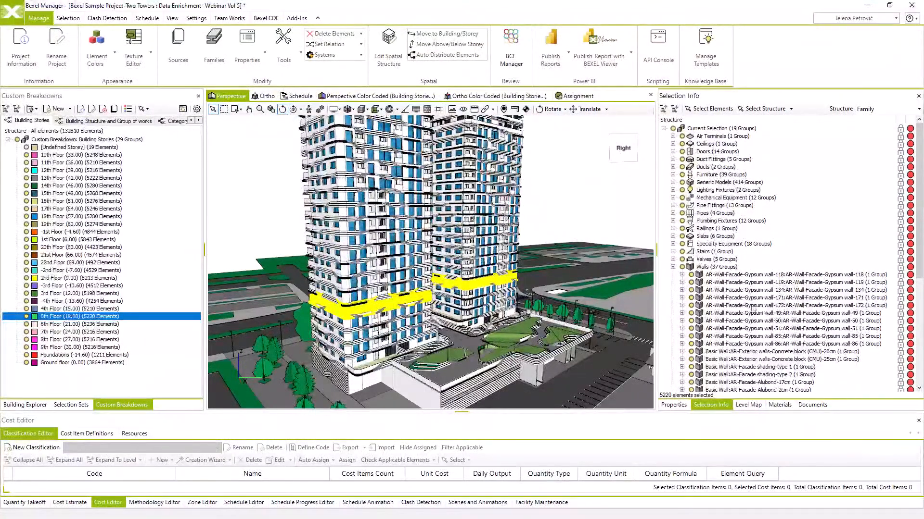
click(680, 406)
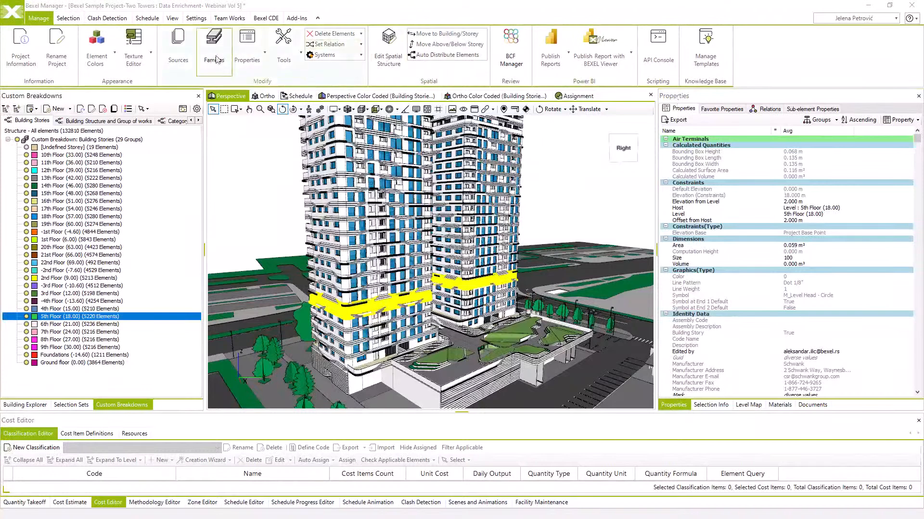
Select the Walls and Slabs categories together in the Category breakdown, and pick a single facade element in the 3D view
click(179, 122)
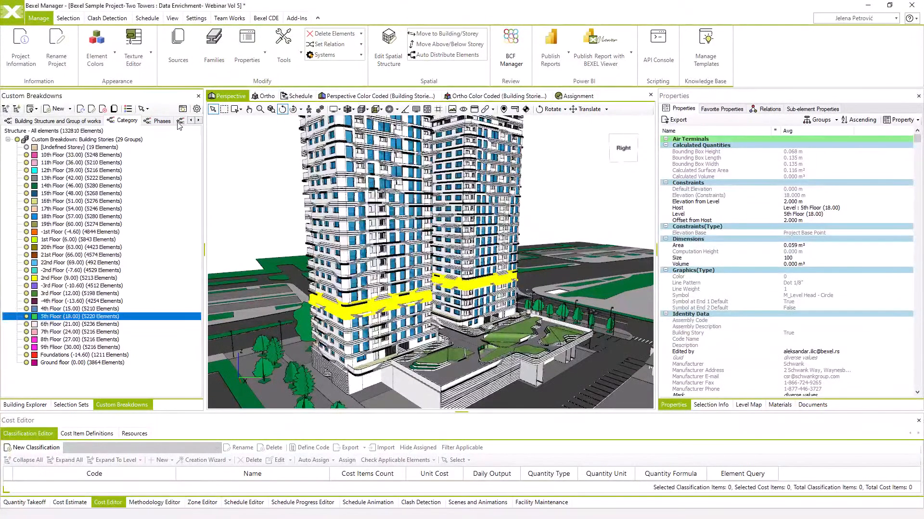
click(128, 120)
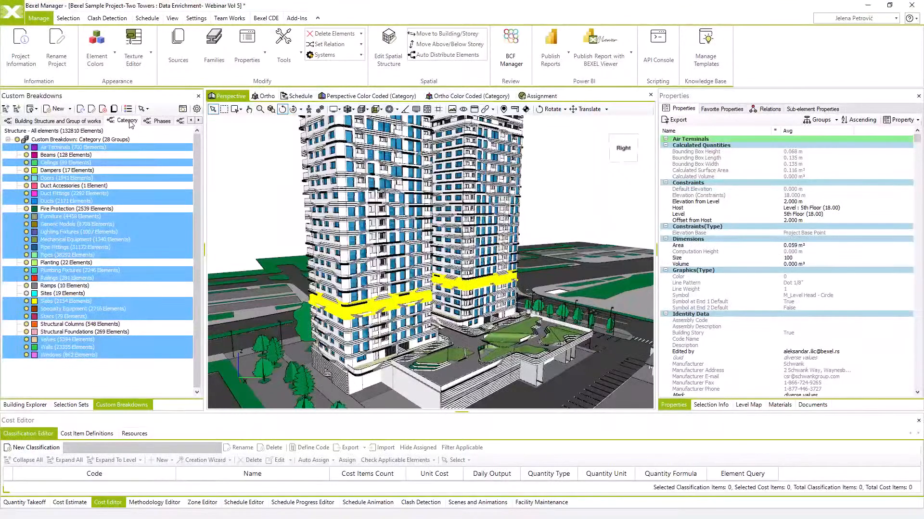
click(61, 348)
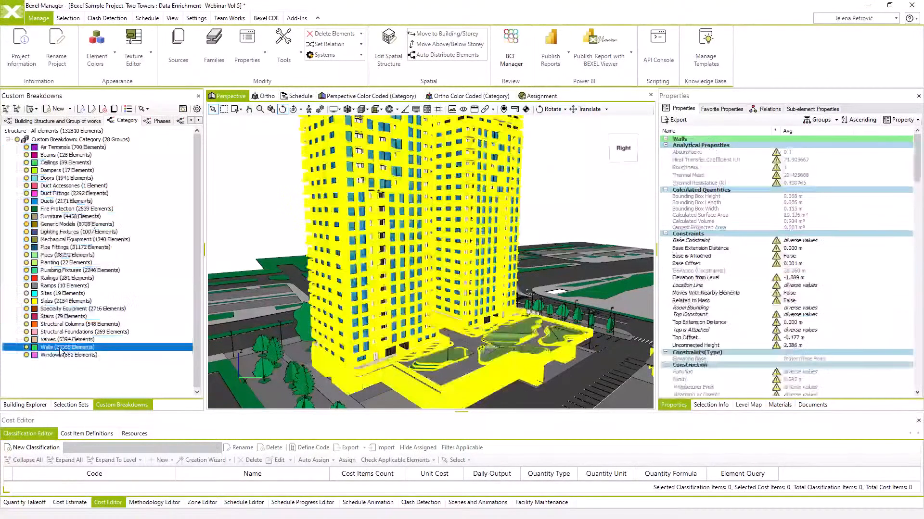
ctrl+click(58, 301)
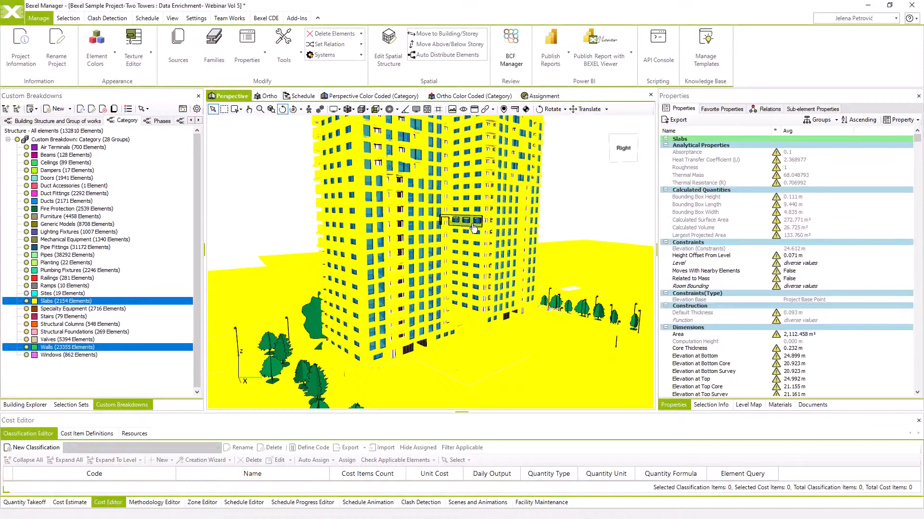
click(474, 227)
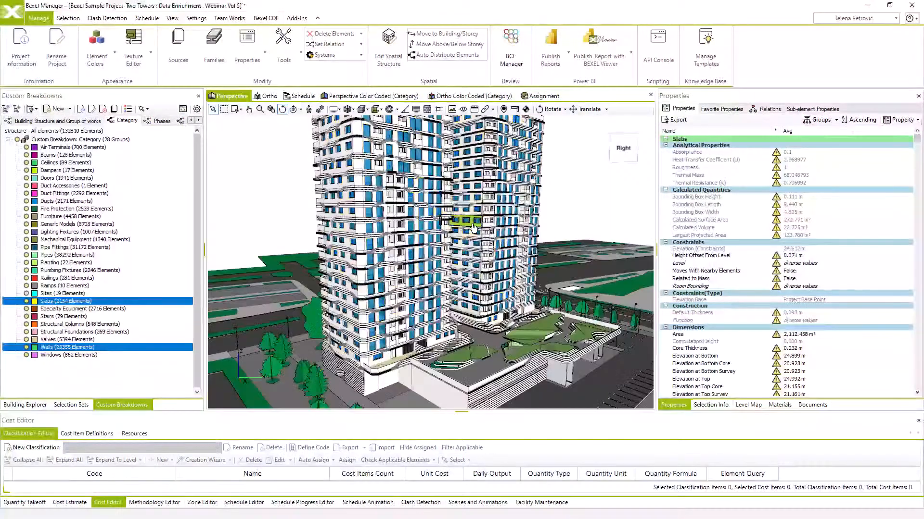
Review the selected wall's Analytical Properties, Calculated Quantities and Constraints groups, continuing down to its IFC property groups
click(693, 145)
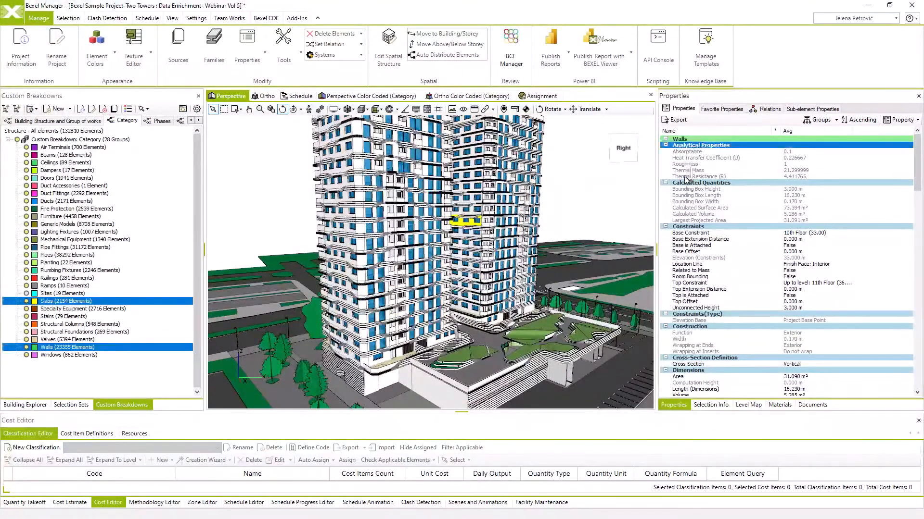
ctrl+click(689, 182)
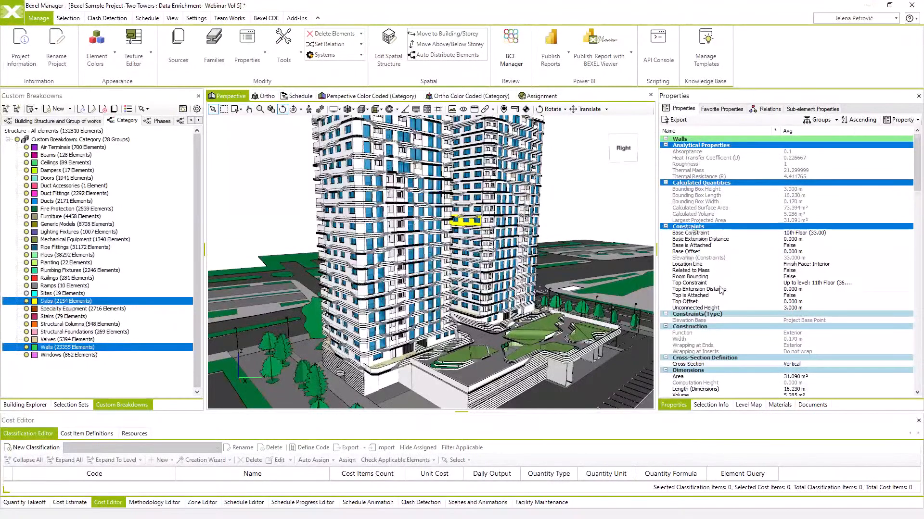
scroll(722, 294, down, 12)
scroll(720, 308, down, 15)
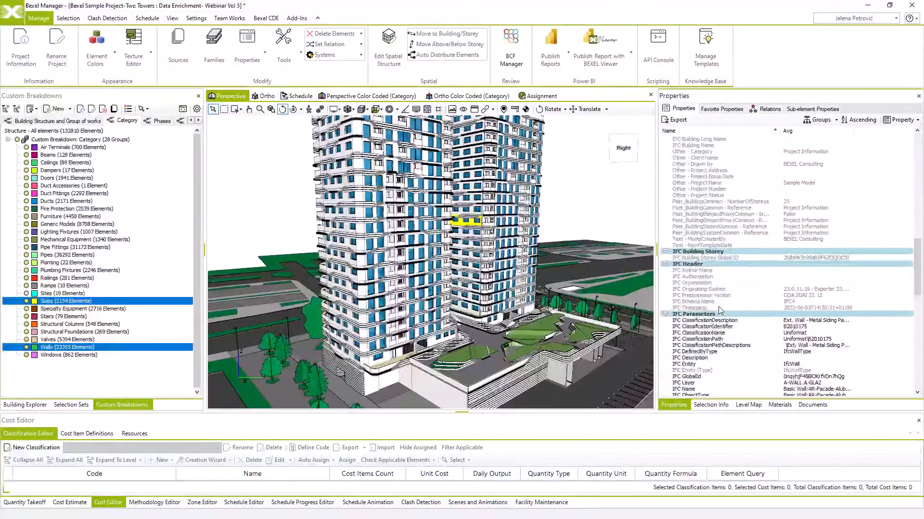
Highlight the wall's IFC Parameters from ClassificationDescription to Tag, look through the remaining property groups, and return to the start of the list
click(703, 246)
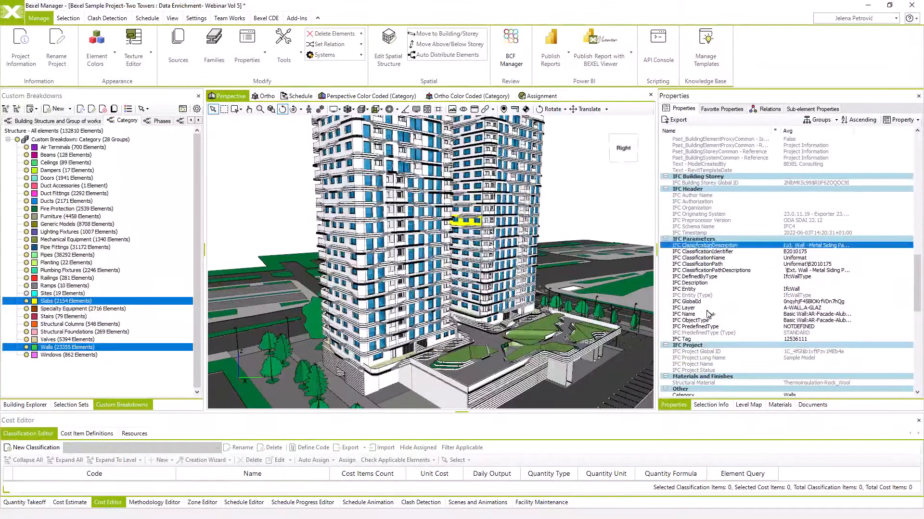
ctrl+click(698, 339)
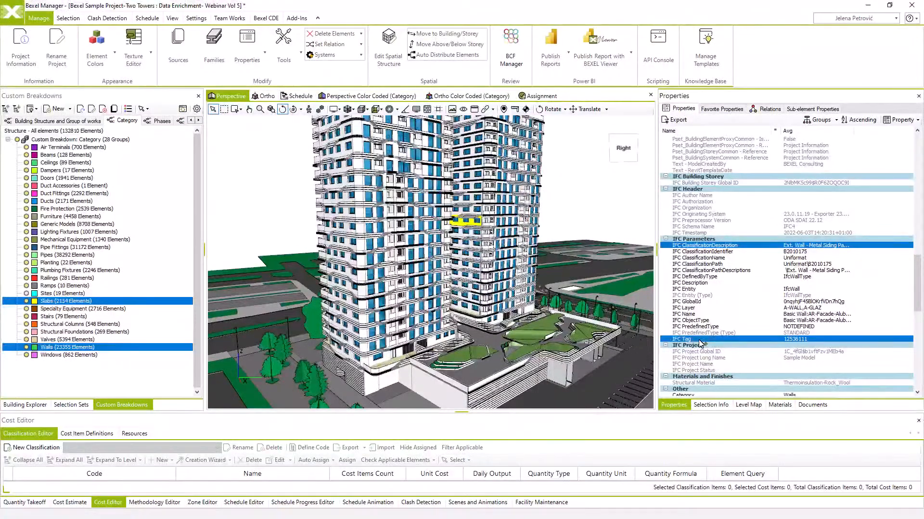
shift+click(703, 246)
scroll(700, 274, down, 4)
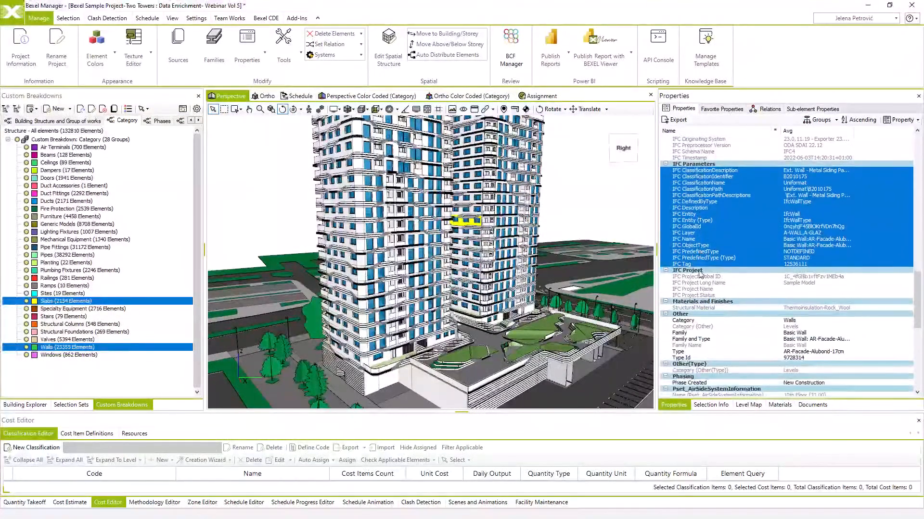
scroll(701, 274, down, 5)
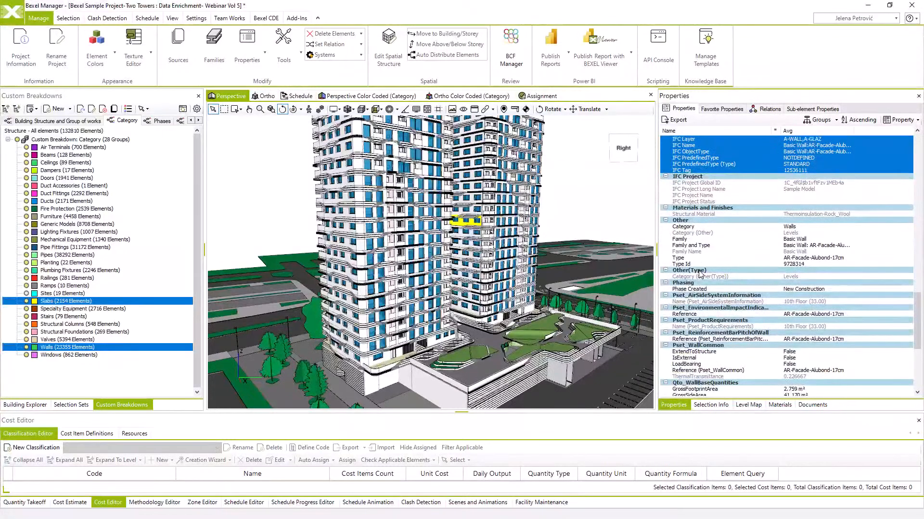
drag(915, 308, 920, 144)
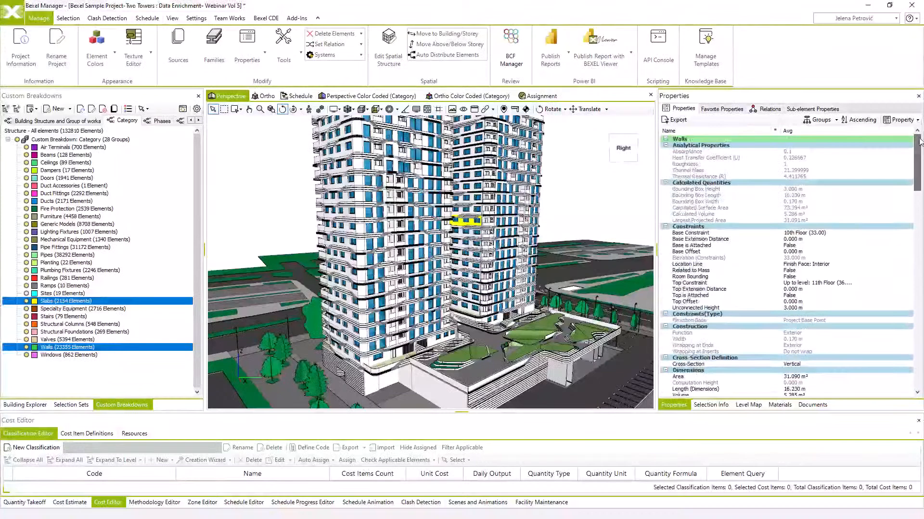
Select the wall's Area property under Dimensions and add Sum to the displayed totals alongside Average
scroll(807, 323, down, 2)
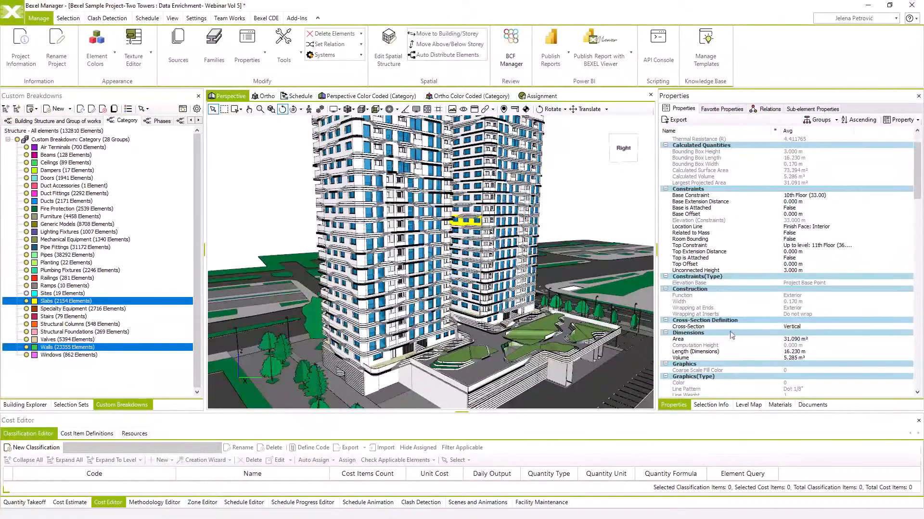
click(702, 339)
click(691, 132)
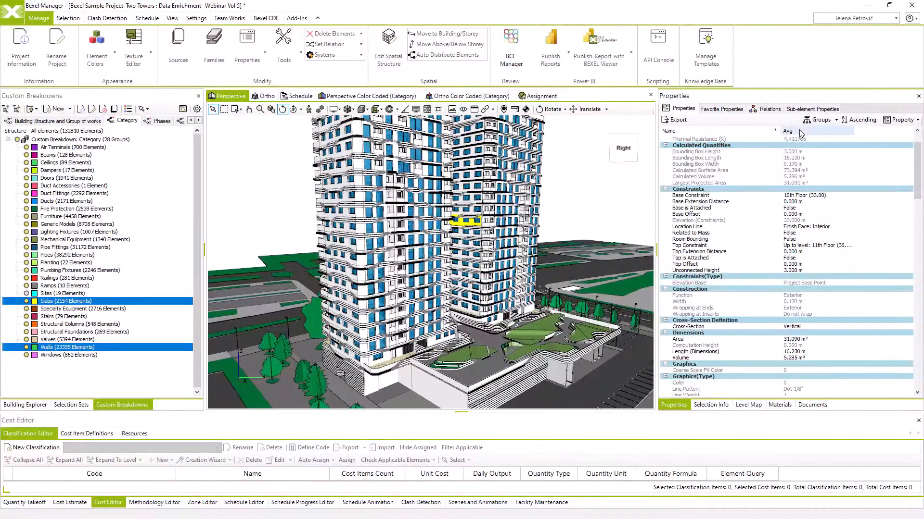
click(789, 339)
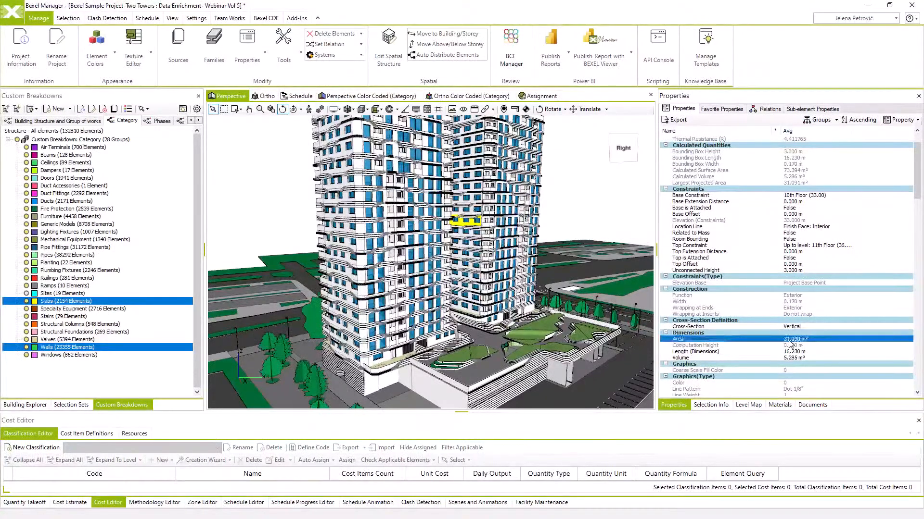
click(917, 120)
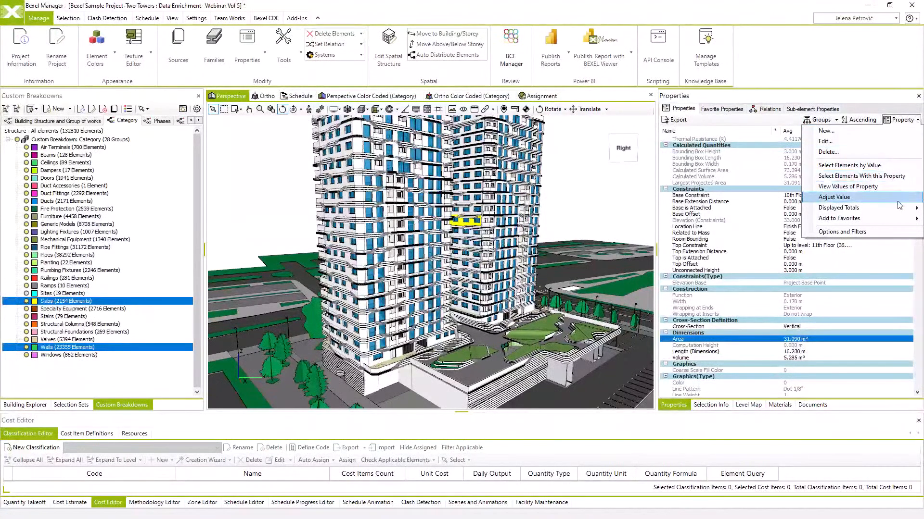
mouse_move(899, 210)
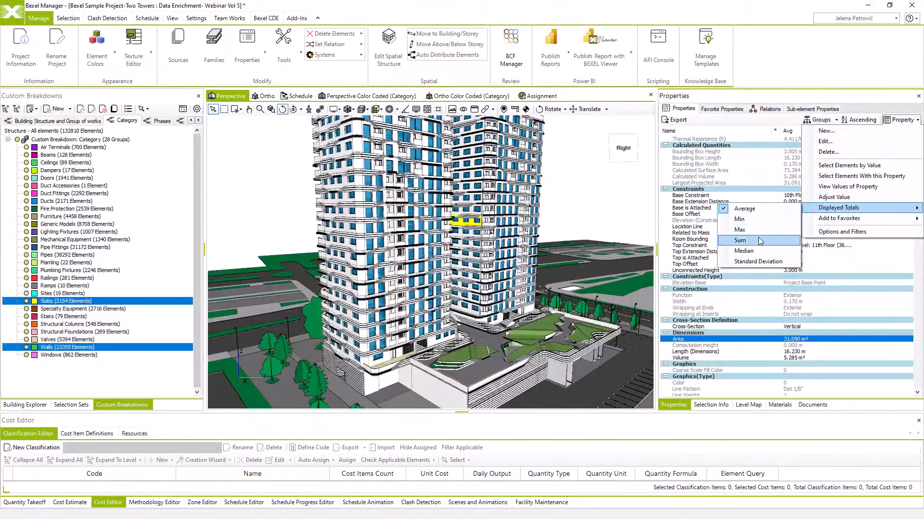
click(726, 244)
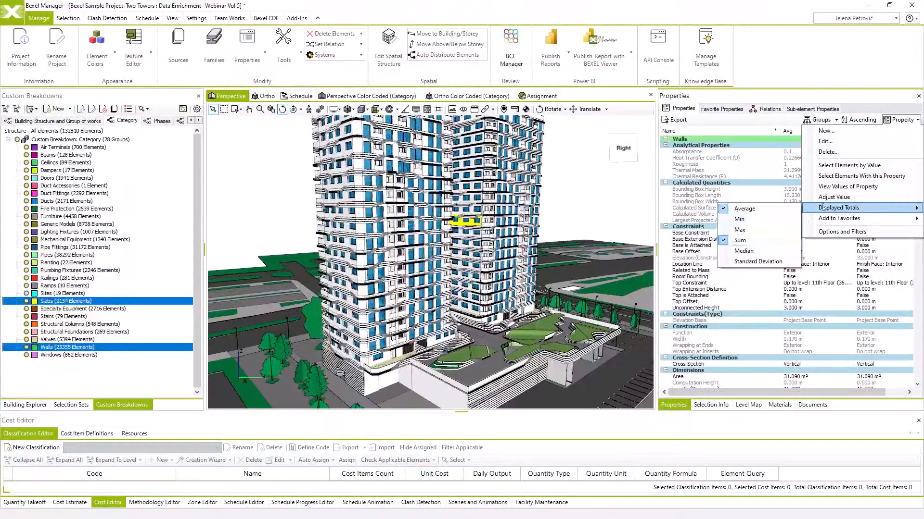
click(896, 121)
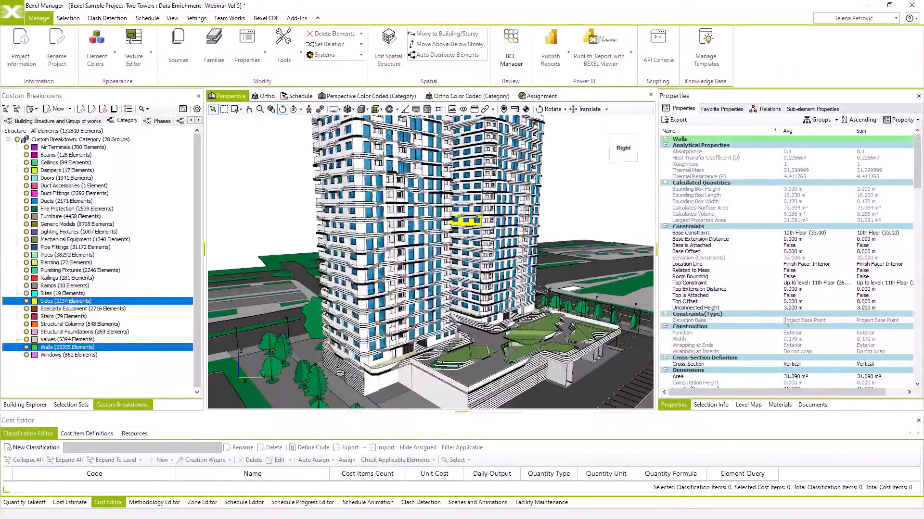
Add the adjacent facade wall on the same floor to the selection and highlight the combined Area property
scroll(834, 363, down, 1)
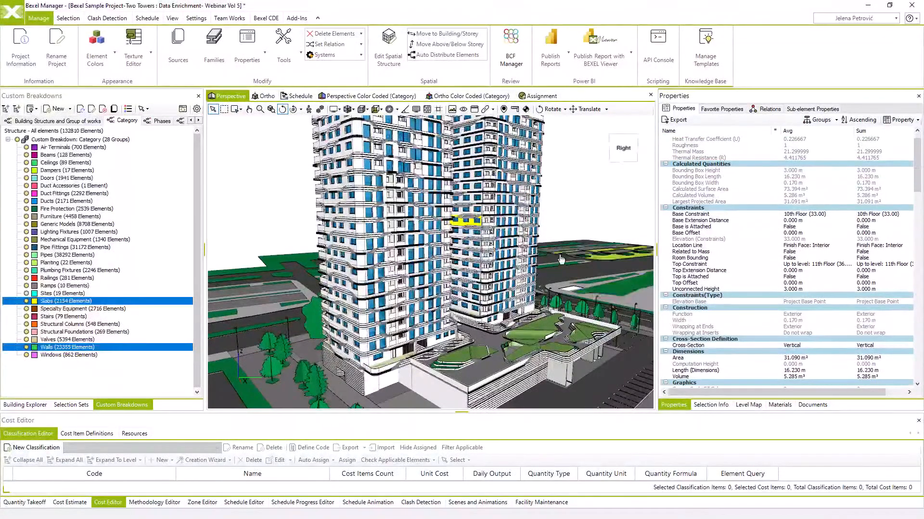
ctrl+click(502, 223)
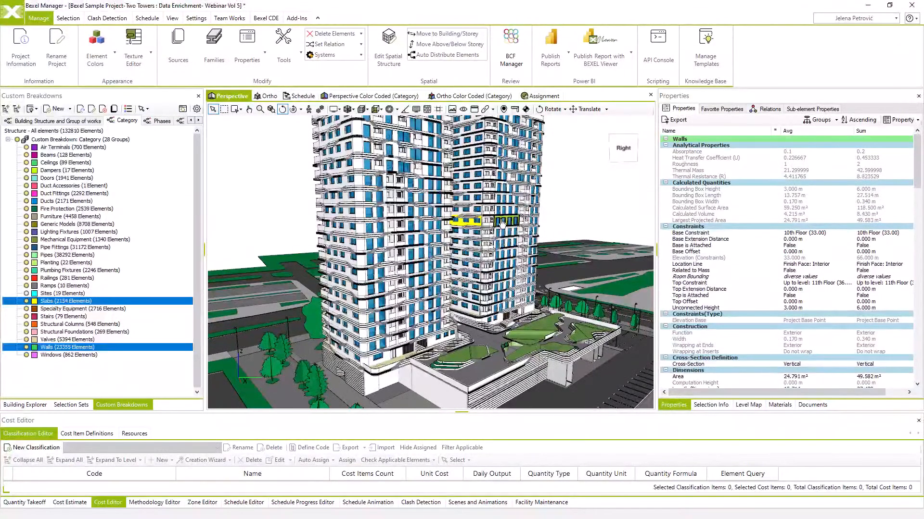
click(830, 378)
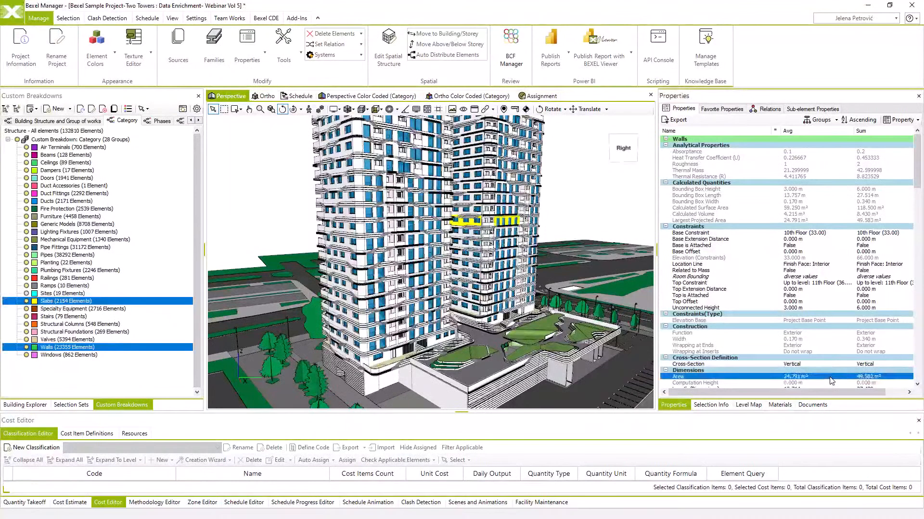
Add the Area property to the favorites as Sum and highlight it in Favorite Properties
scroll(830, 381, down, 3)
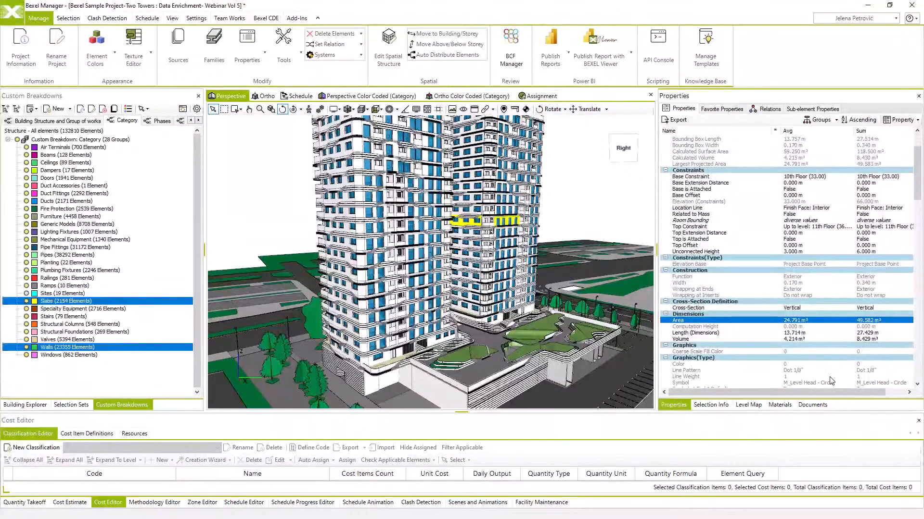
right_click(710, 323)
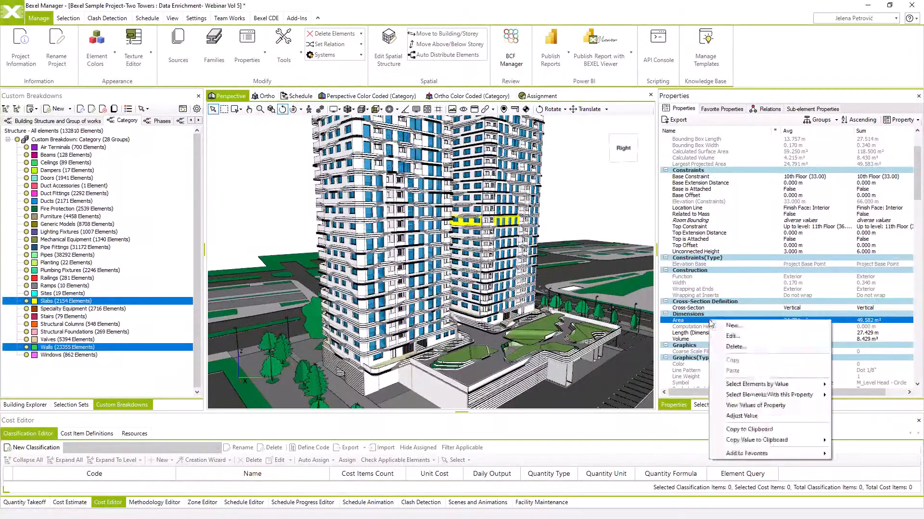
mouse_move(825, 453)
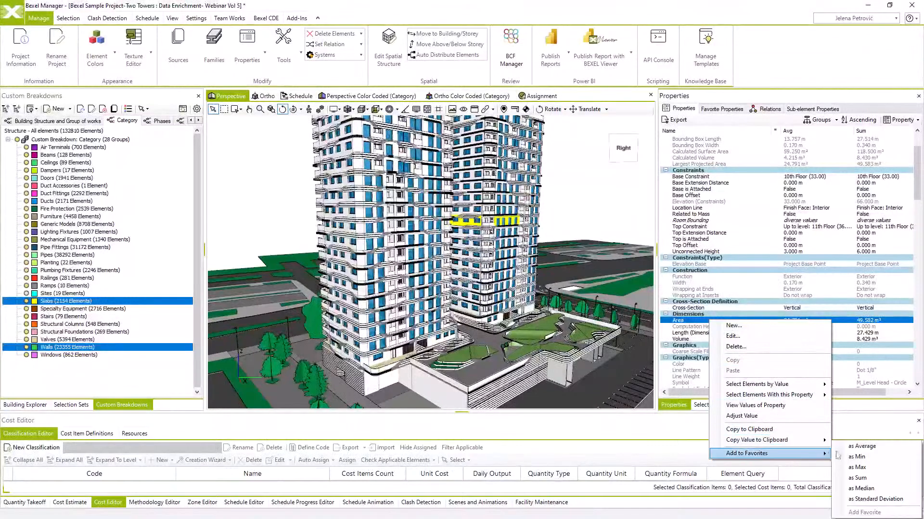
click(858, 479)
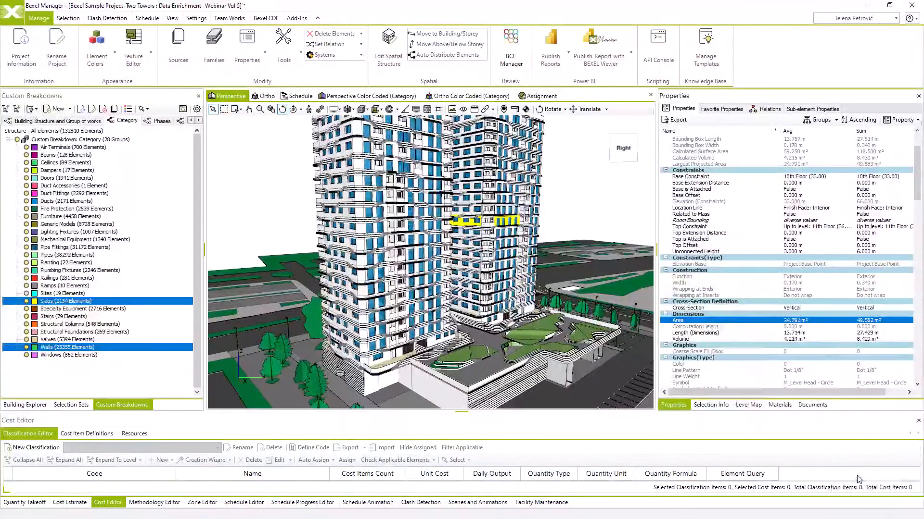
click(728, 110)
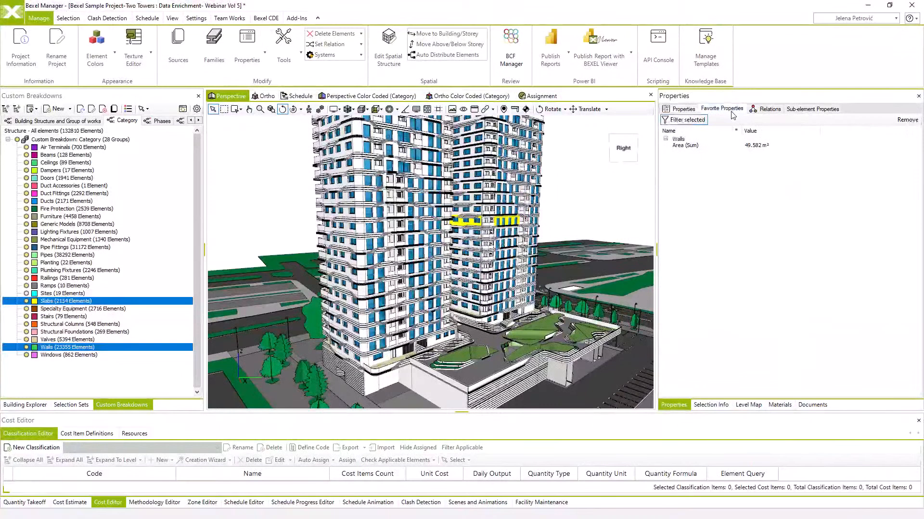
click(703, 146)
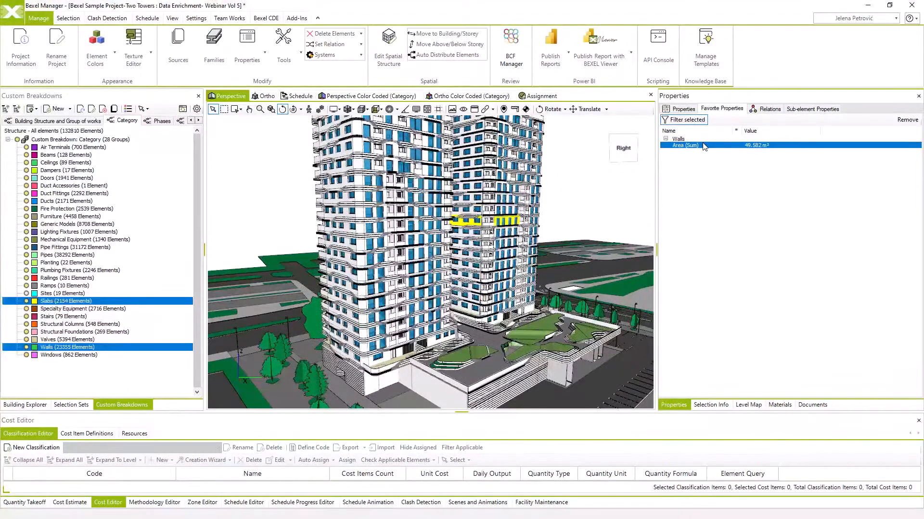
Show the relations of the selected walls and select the walls connected to them in the model
click(766, 110)
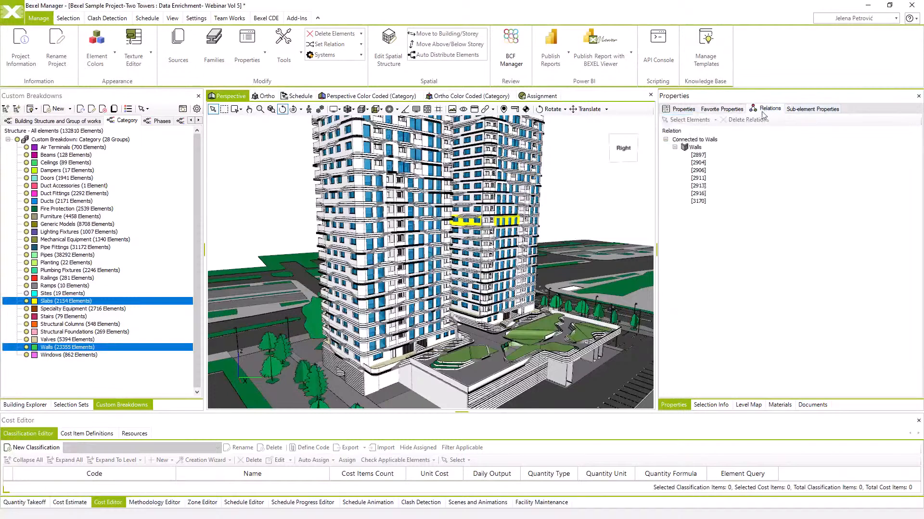
click(695, 148)
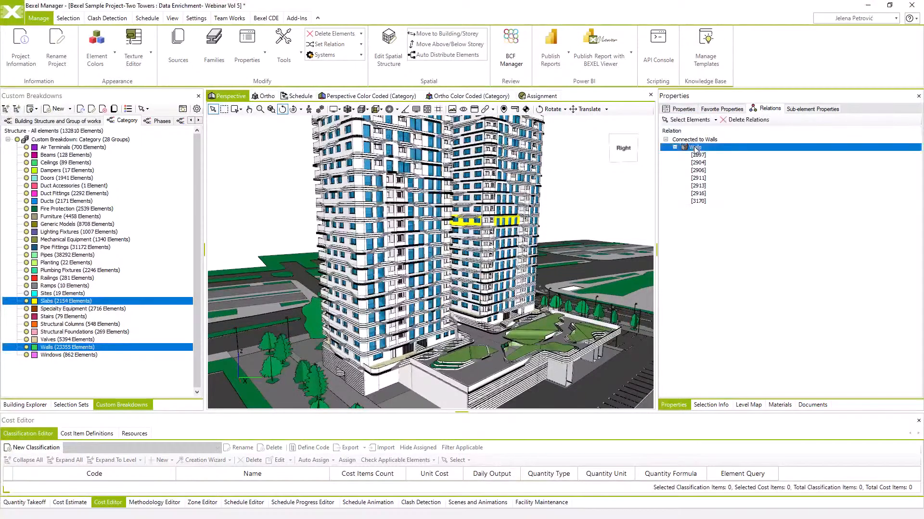
click(695, 119)
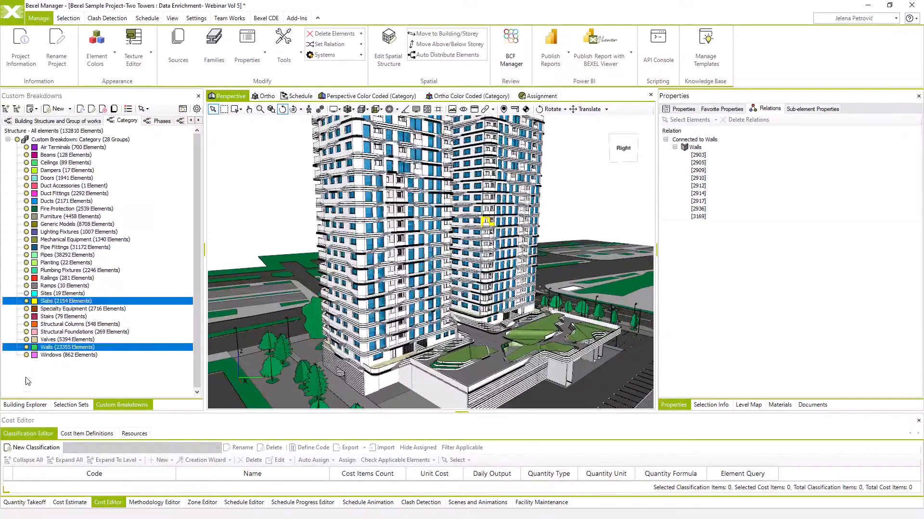
In the Building Explorer, select Mechanical Equipment, Lighting Fixtures and Fire Protection in turn to examine their relations
click(25, 405)
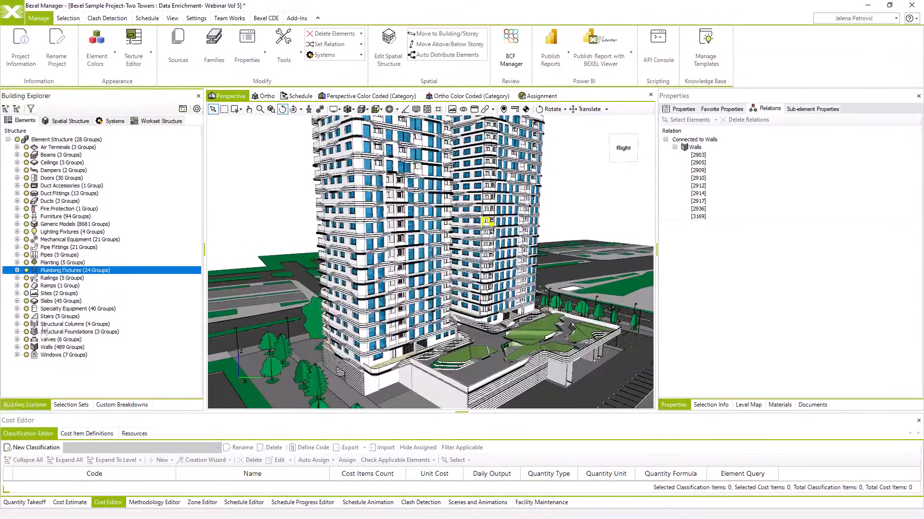
click(55, 239)
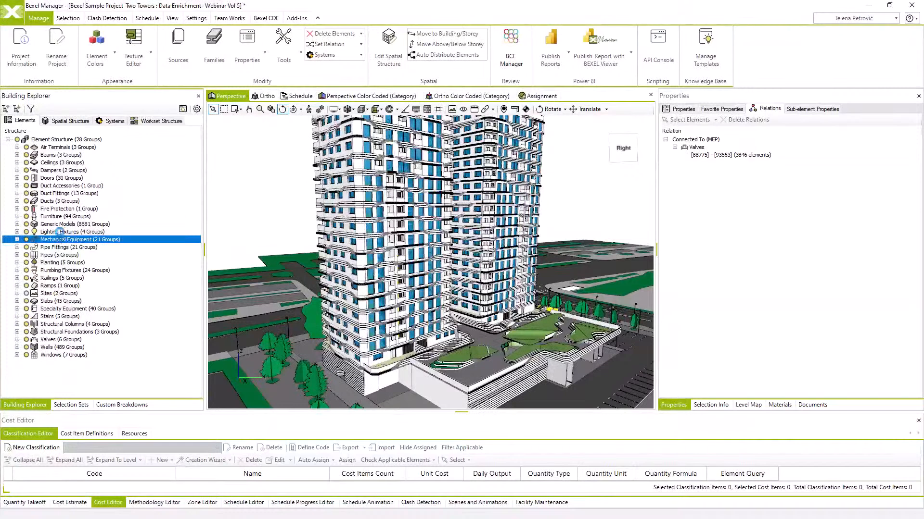
click(58, 232)
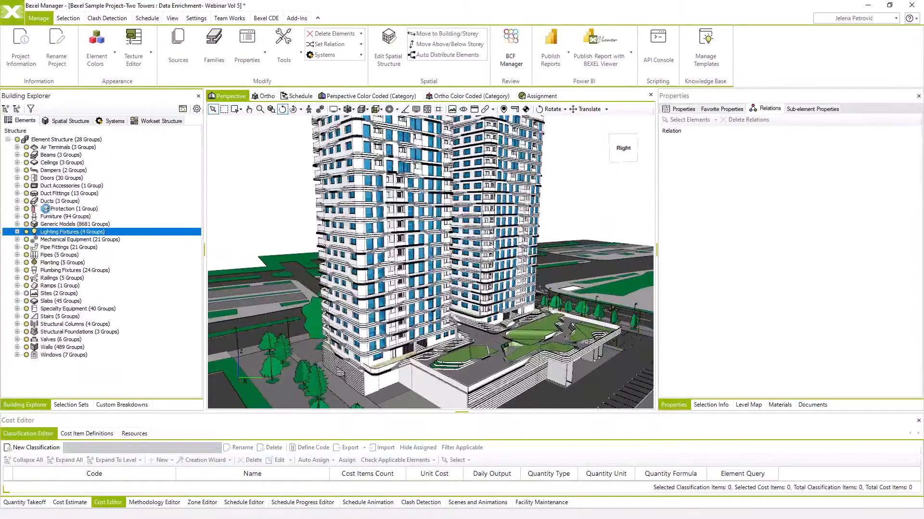
click(44, 209)
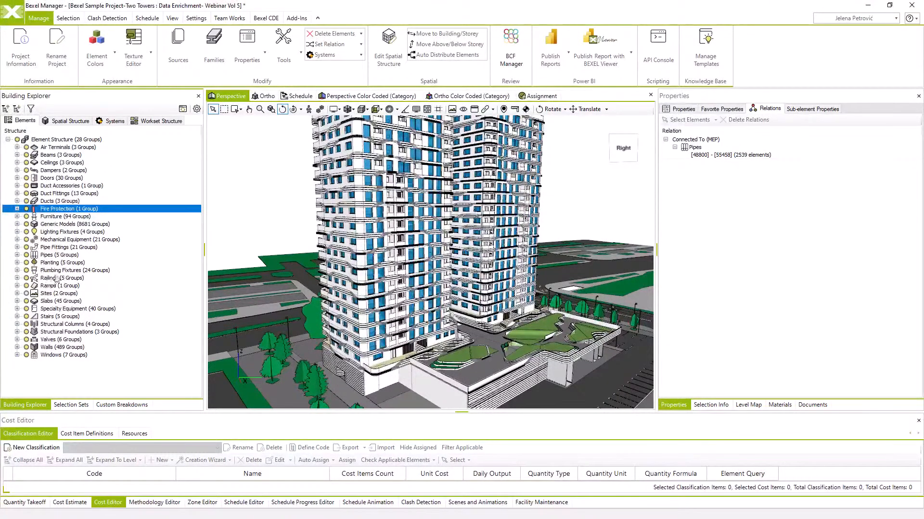
Pick a lower facade wall in the 3D view and highlight its facade, Air Barrier and Asphalt layers in Sub-element Properties
click(351, 335)
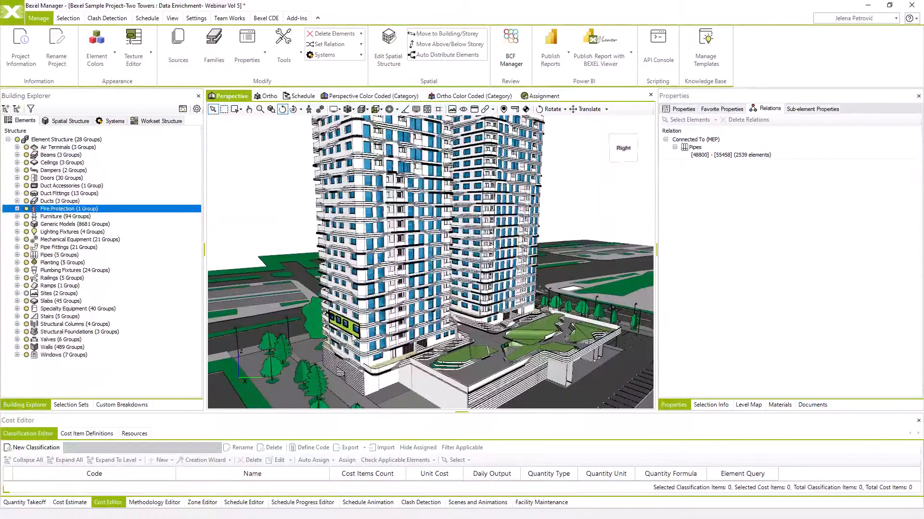
click(820, 110)
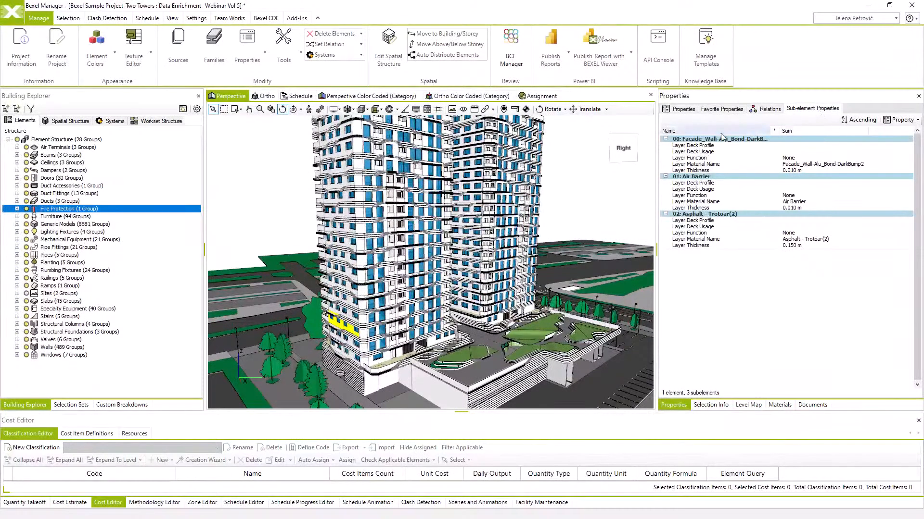
click(703, 141)
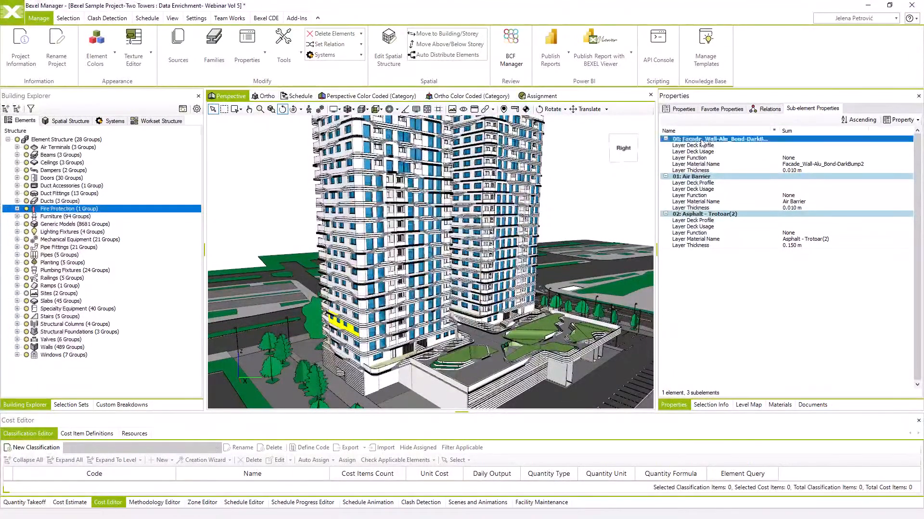
ctrl+click(701, 177)
ctrl+click(710, 215)
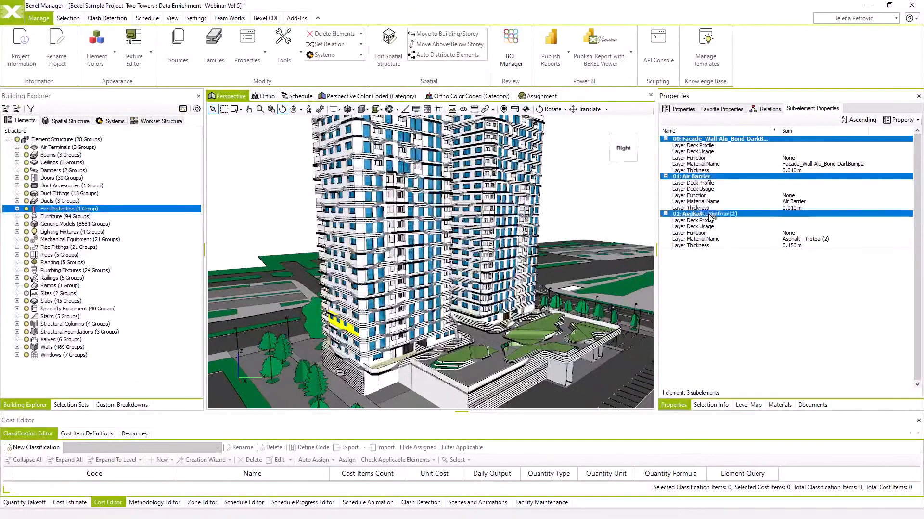
Show the general properties of the selected facade wall and search them for "area"
click(673, 406)
click(678, 109)
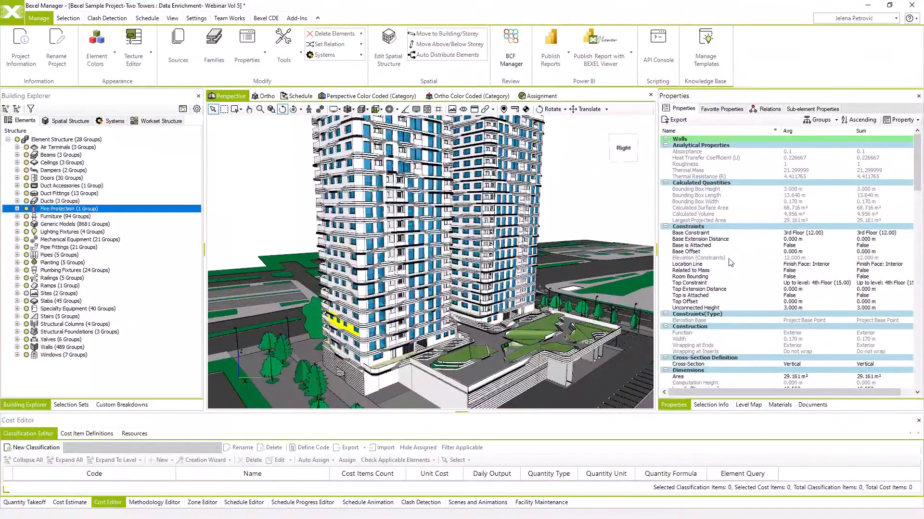
click(715, 165)
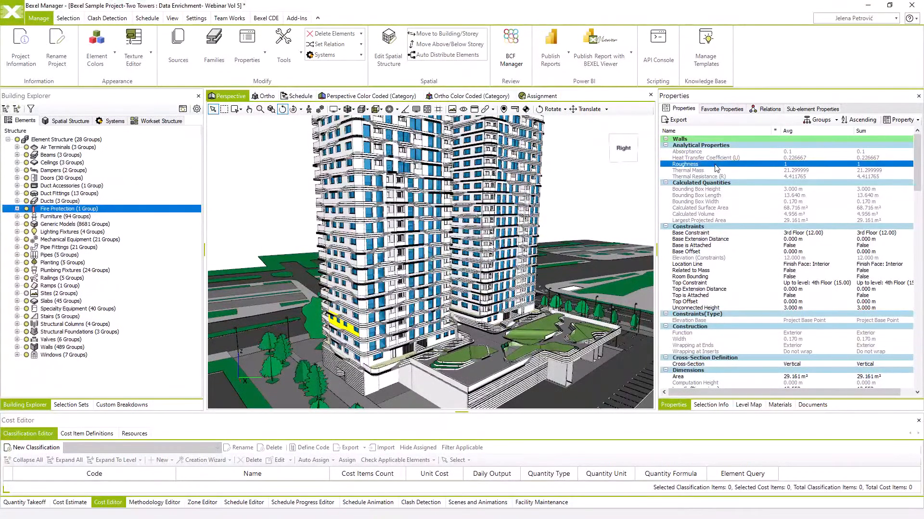
key(ctrl+f)
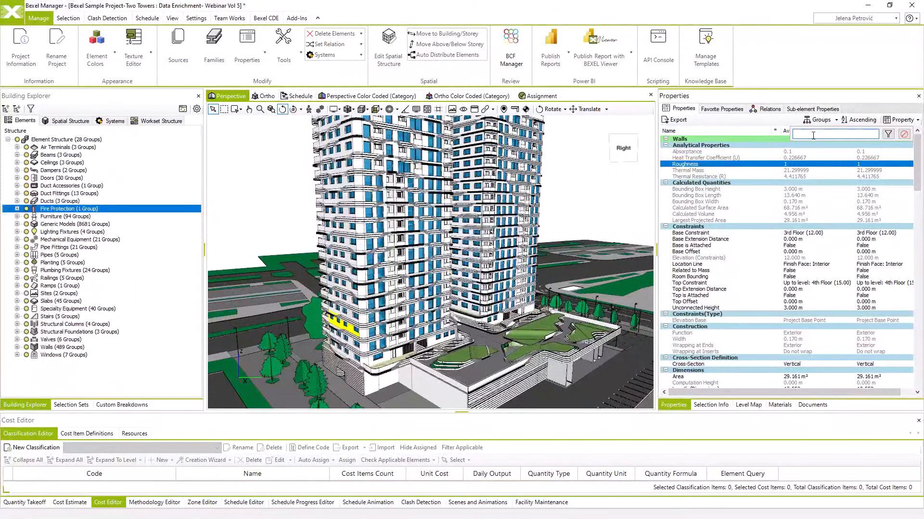
text(area)
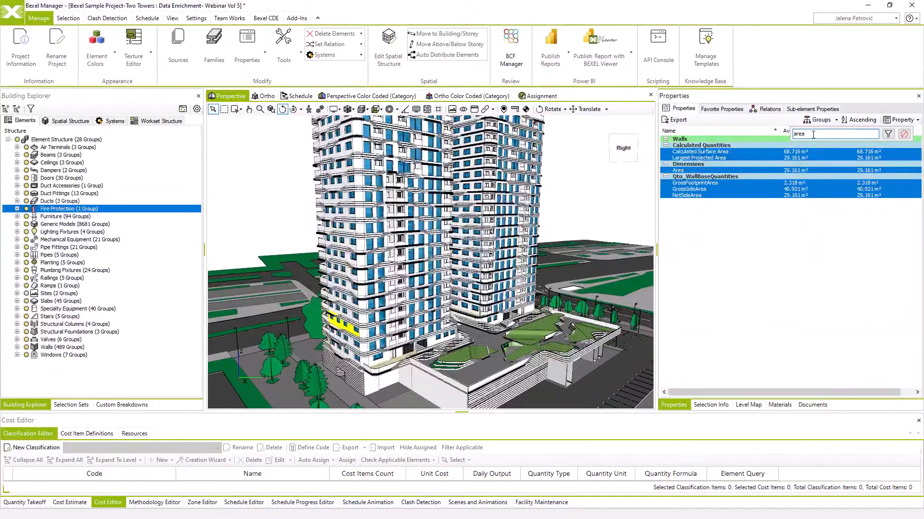
Search the wall's properties for "volume" and add the Volume dimension to the favorites as Sum, clearing the search at the end
key(BackSpace)
key(BackSpace)
text(lume)
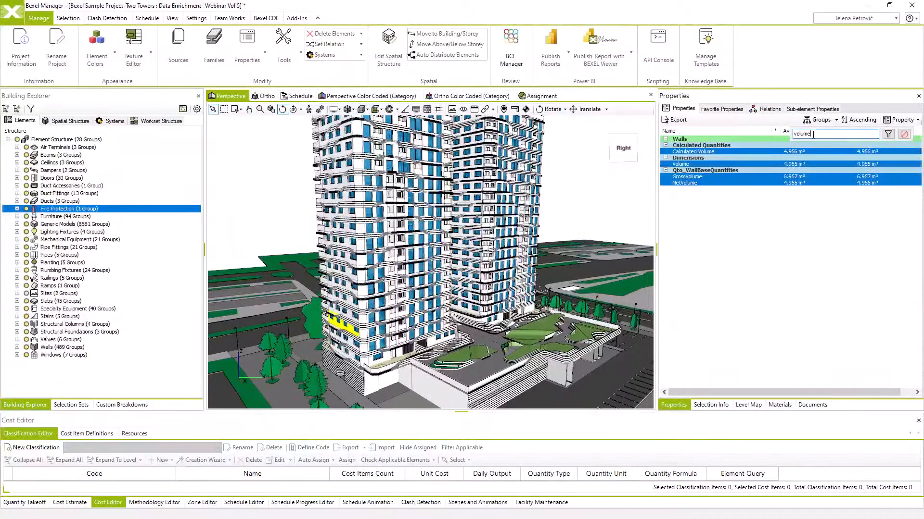
click(713, 165)
right_click(714, 167)
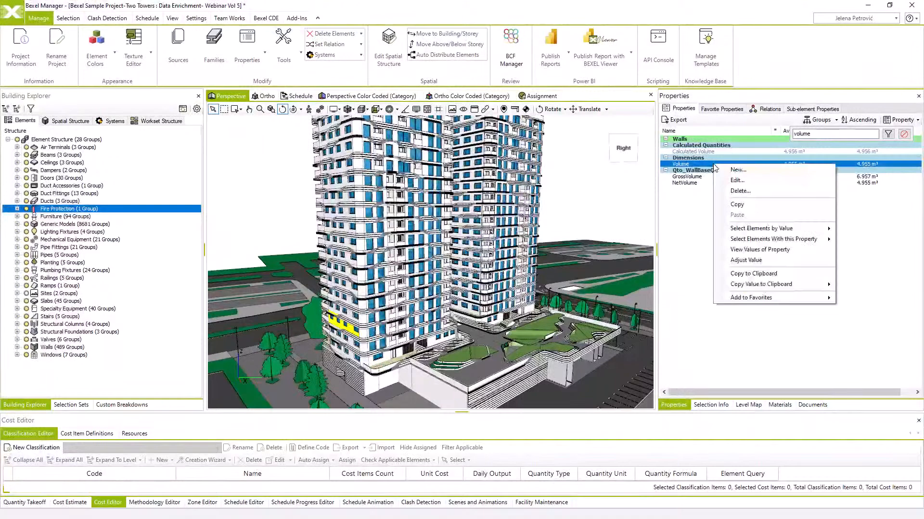
mouse_move(766, 298)
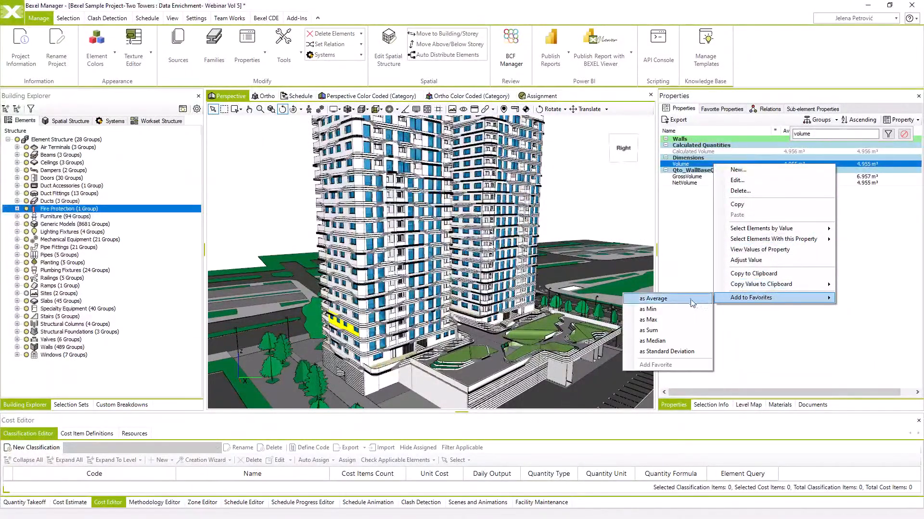
click(679, 331)
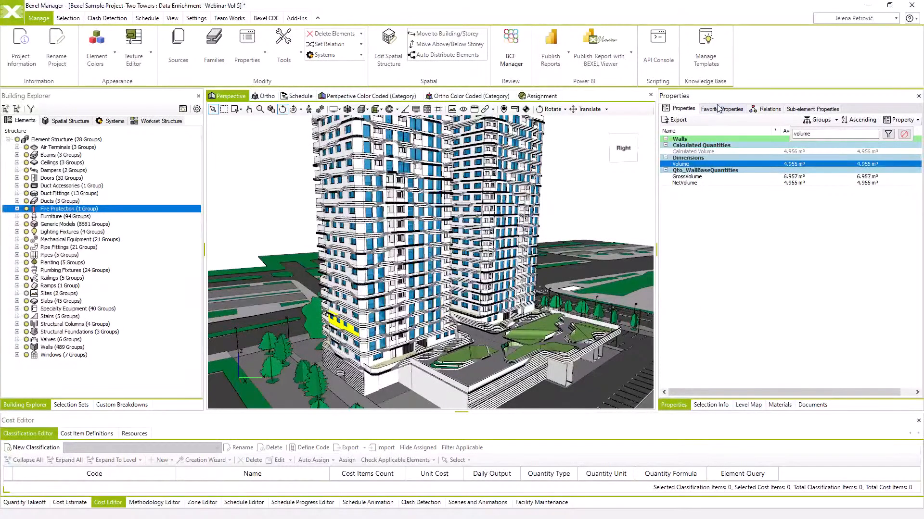
click(904, 134)
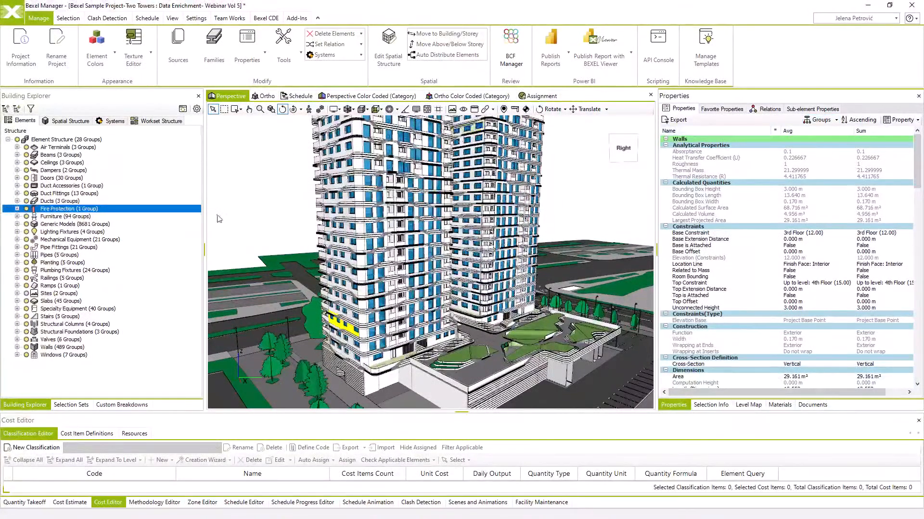
Pick a 6th-floor facade wall and color-code the perspective view by Building Structure and Group of works, then by the Building Stories breakdown
click(351, 291)
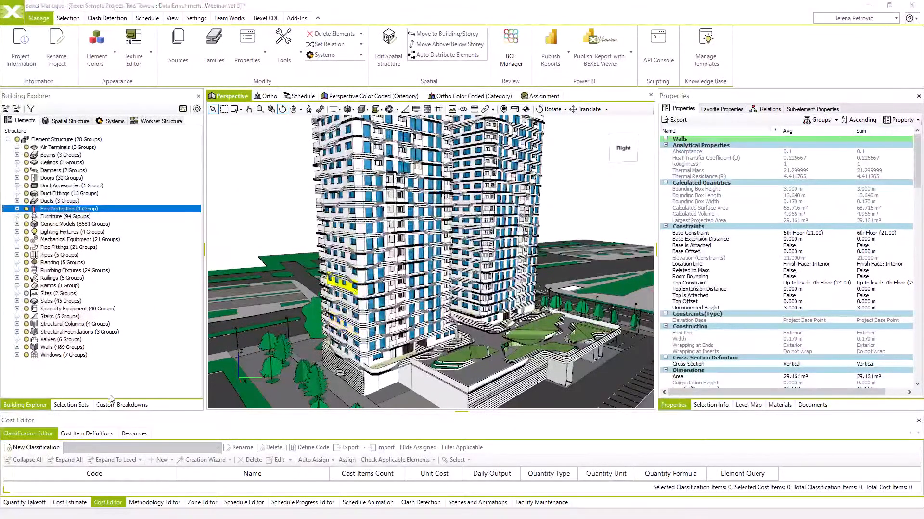
click(121, 405)
click(357, 96)
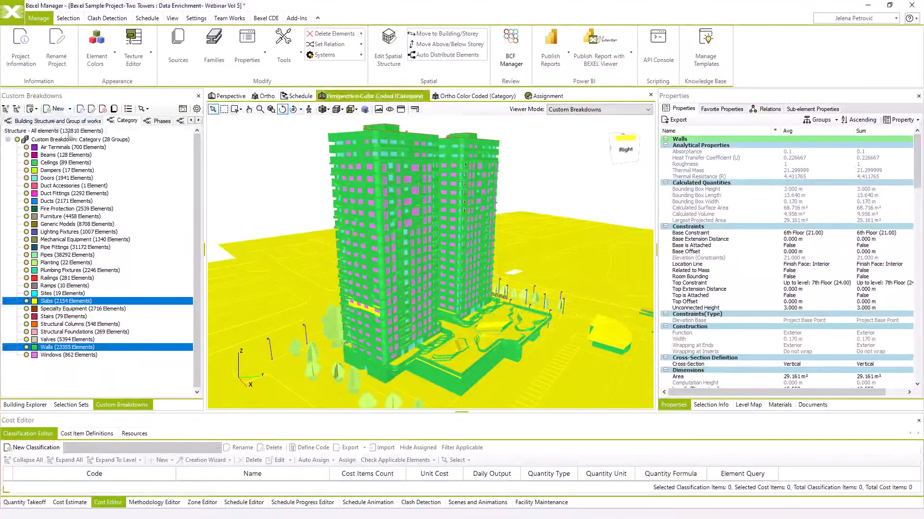
click(57, 121)
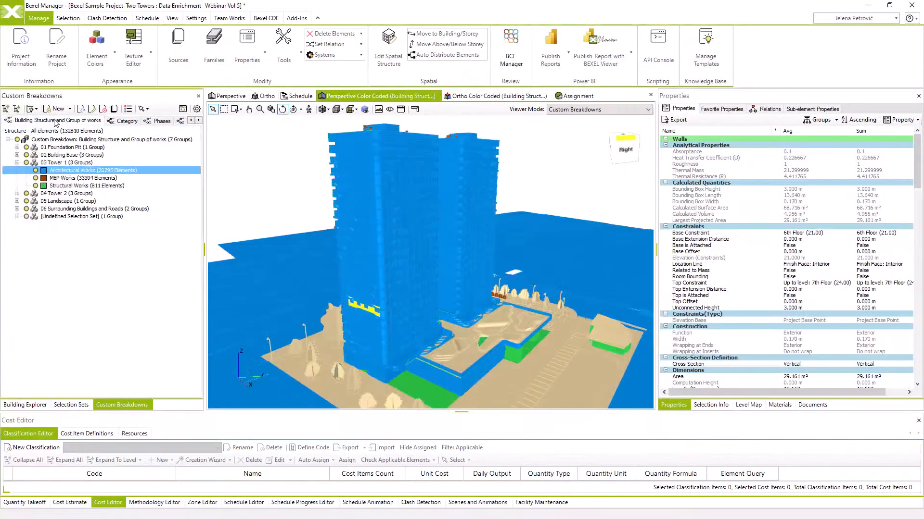
click(37, 120)
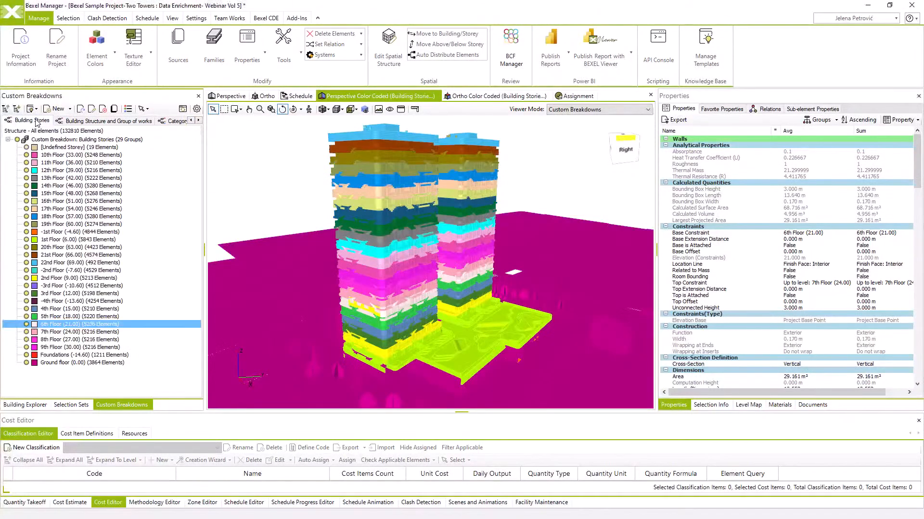
In the property options and filters, include all property groups in the filtering by property groups and apply the settings
click(918, 120)
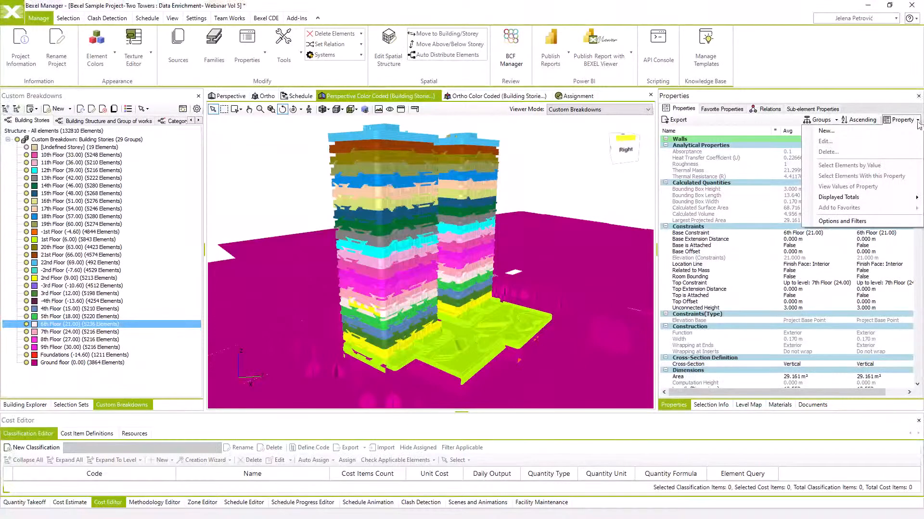
click(865, 222)
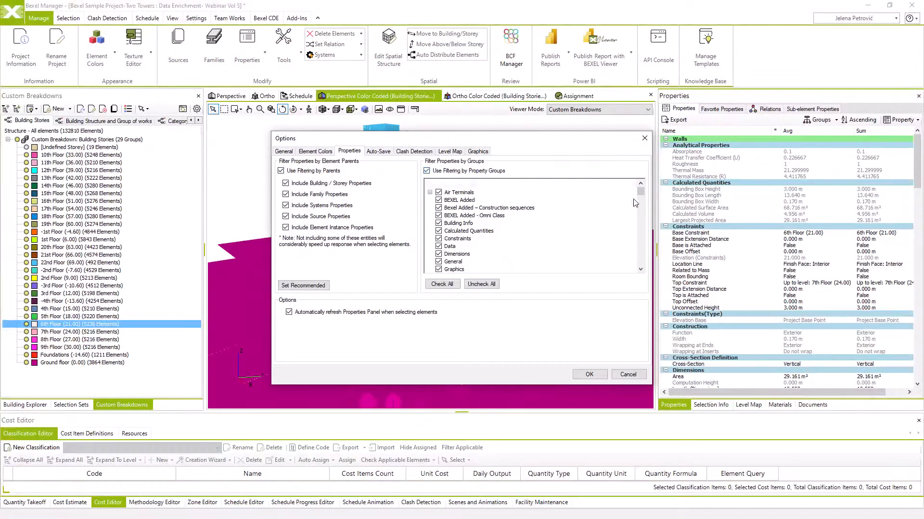
drag(642, 188, 648, 262)
click(441, 285)
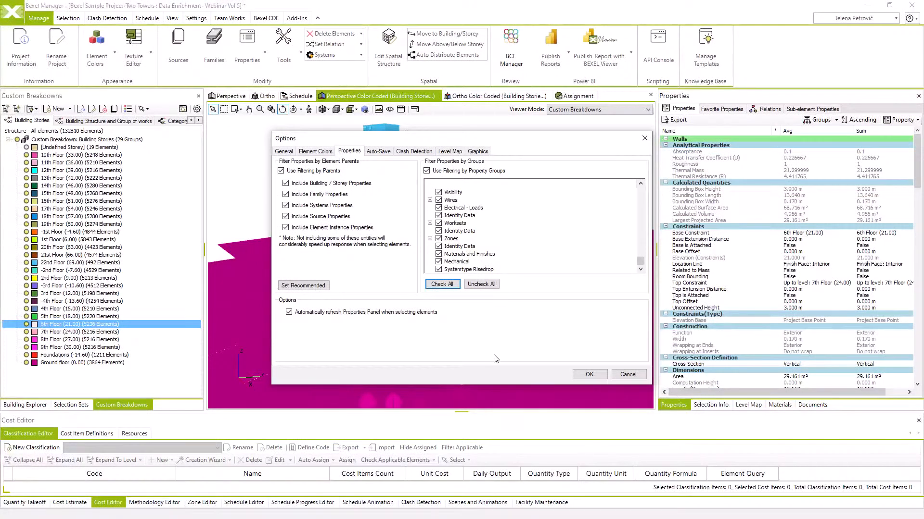
click(590, 375)
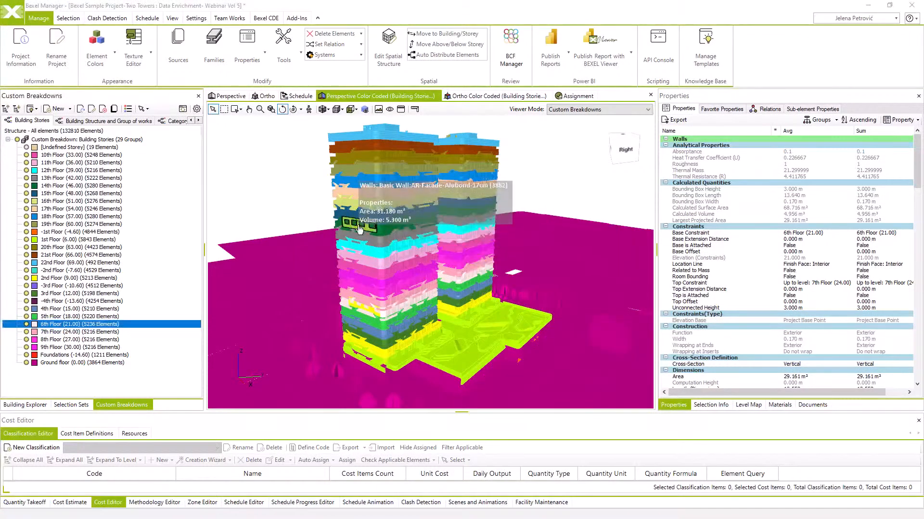
Show the Spatial Structure in the Building Explorer and collapse Walls and the 6th Floor to leave only the storey list
click(27, 405)
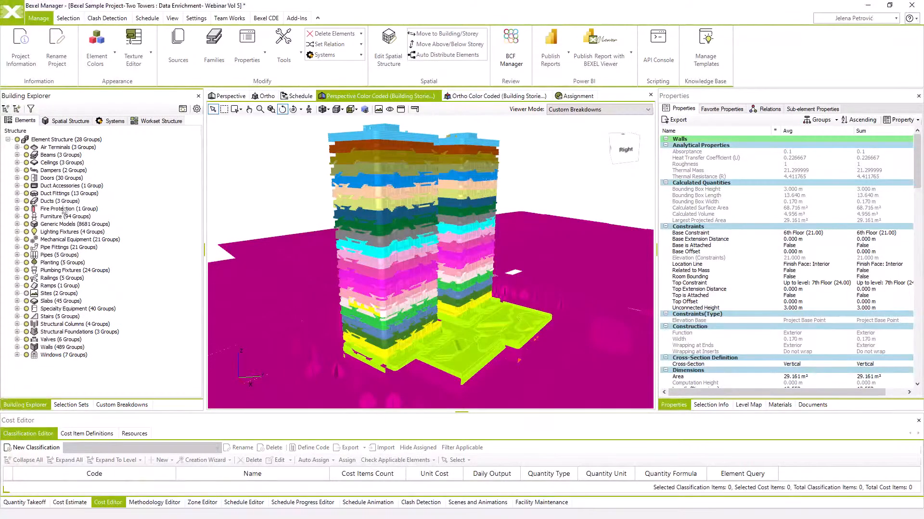
click(70, 121)
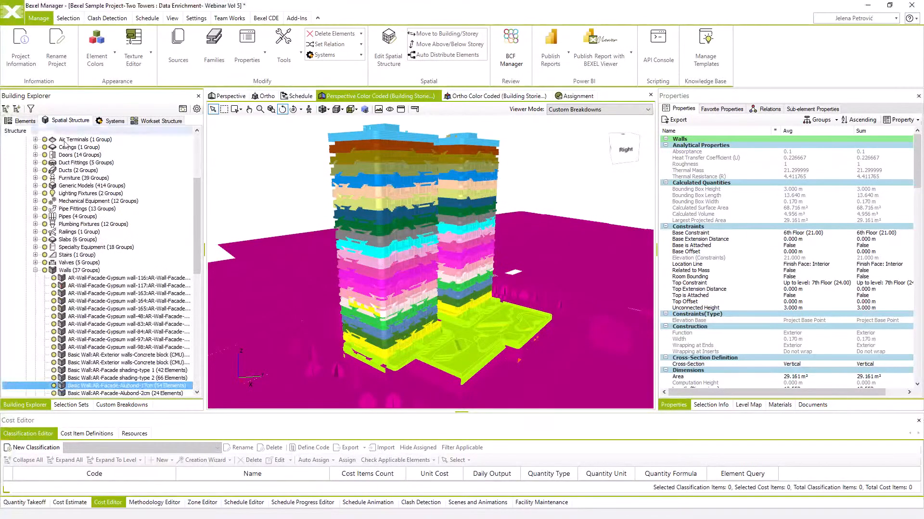
click(35, 271)
scroll(38, 274, up, 3)
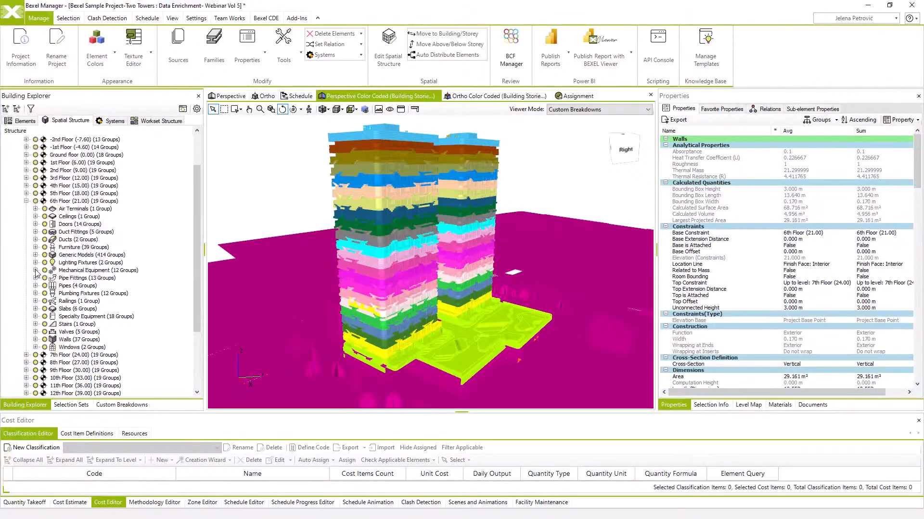
scroll(36, 272, up, 2)
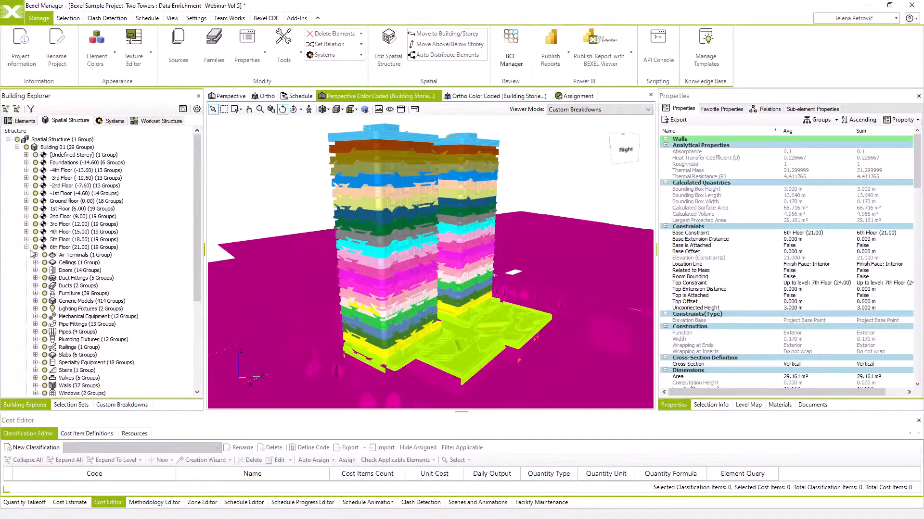
click(27, 247)
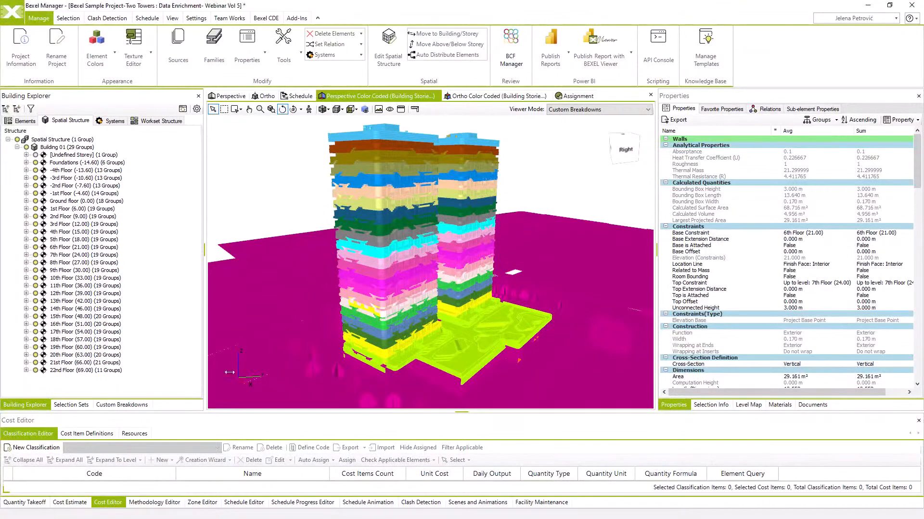
Dock Selection Info as a separate panel beneath Properties and enlarge the Properties area
click(709, 405)
drag(707, 405, 788, 273)
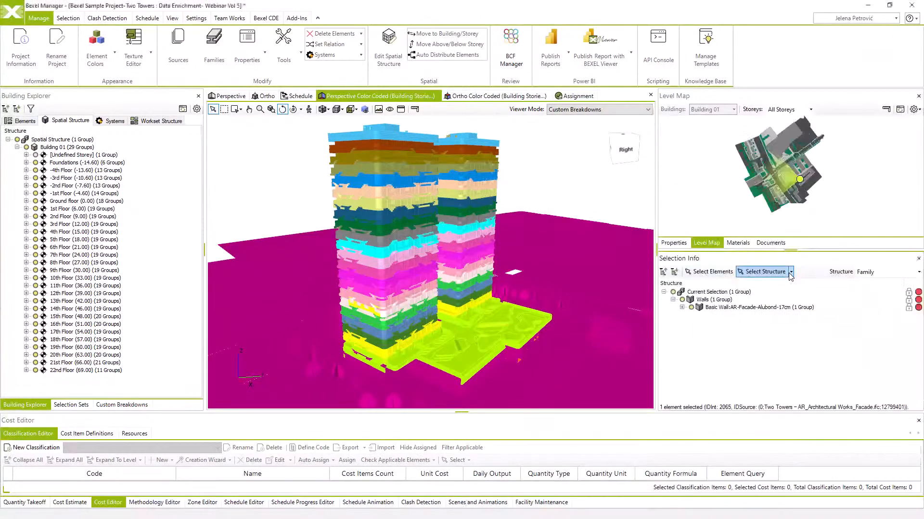
click(673, 244)
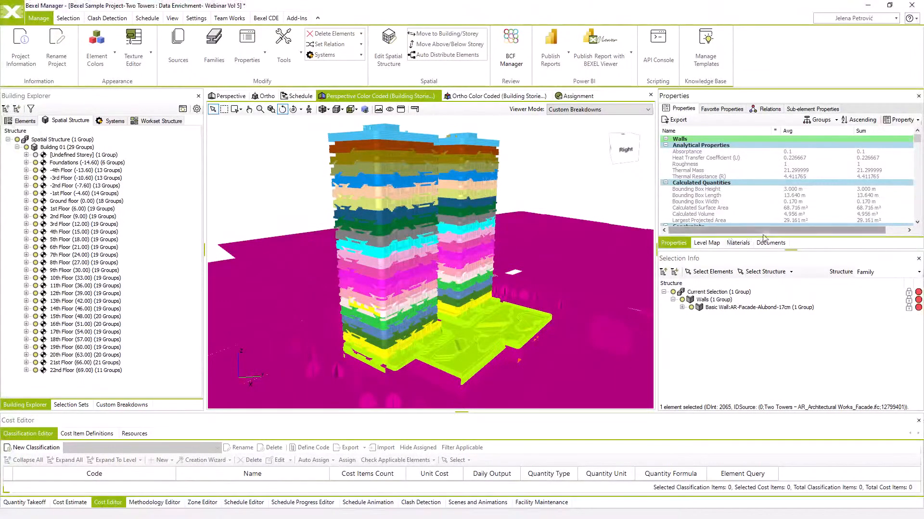
drag(776, 249, 789, 324)
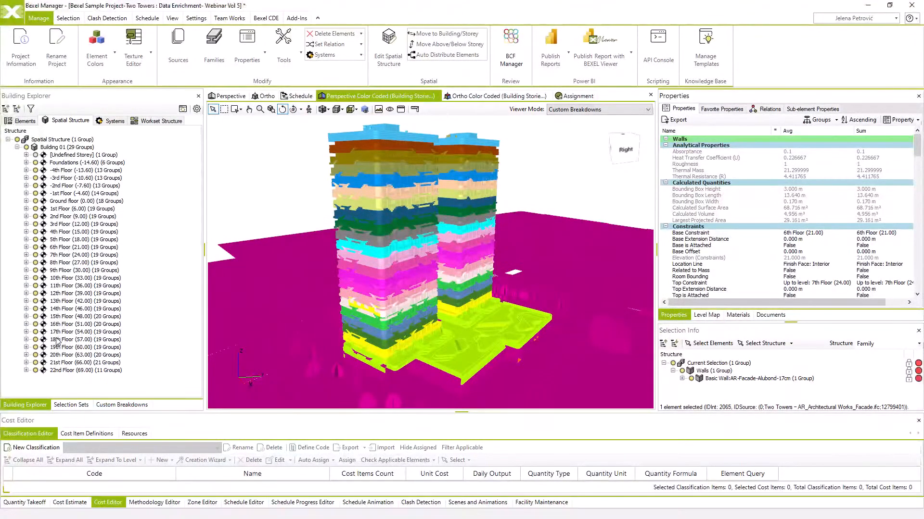
Select the 15th Floor in the spatial structure and examine the property groups of its Air Terminals
click(57, 317)
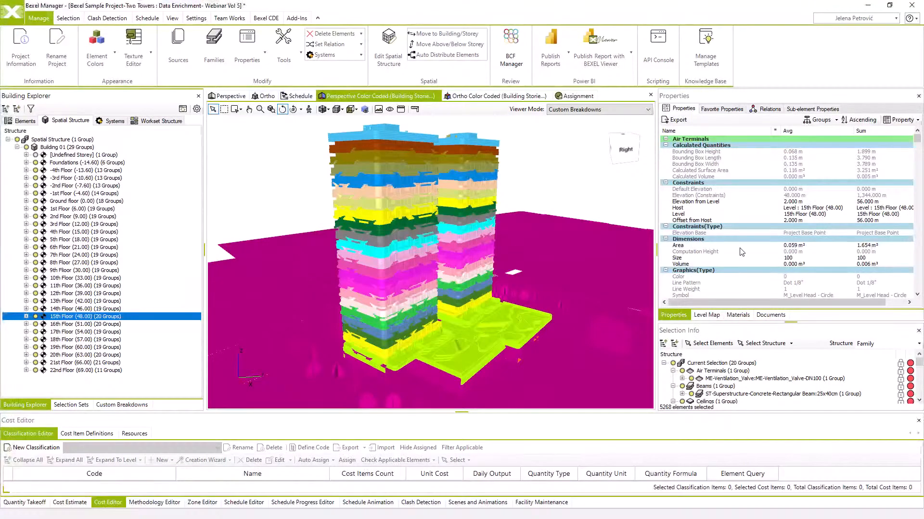
scroll(741, 253, down, 7)
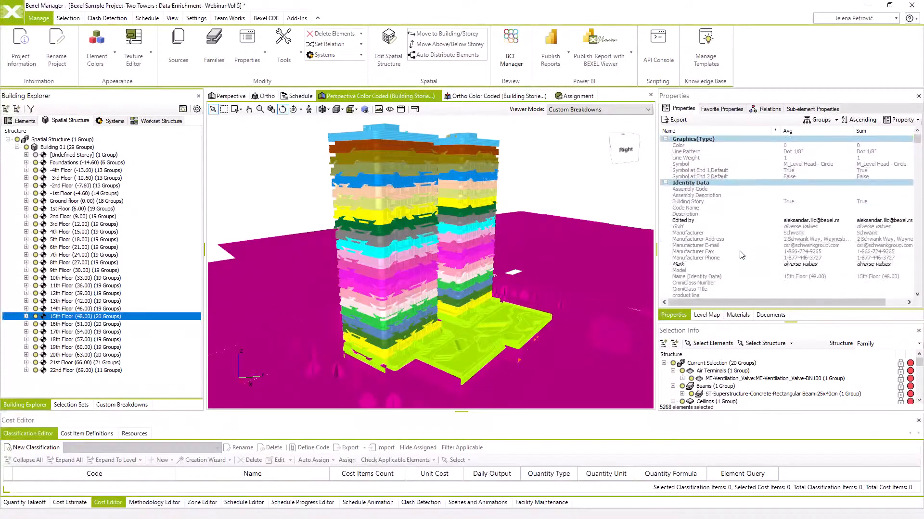
scroll(741, 255, down, 10)
scroll(741, 255, down, 10)
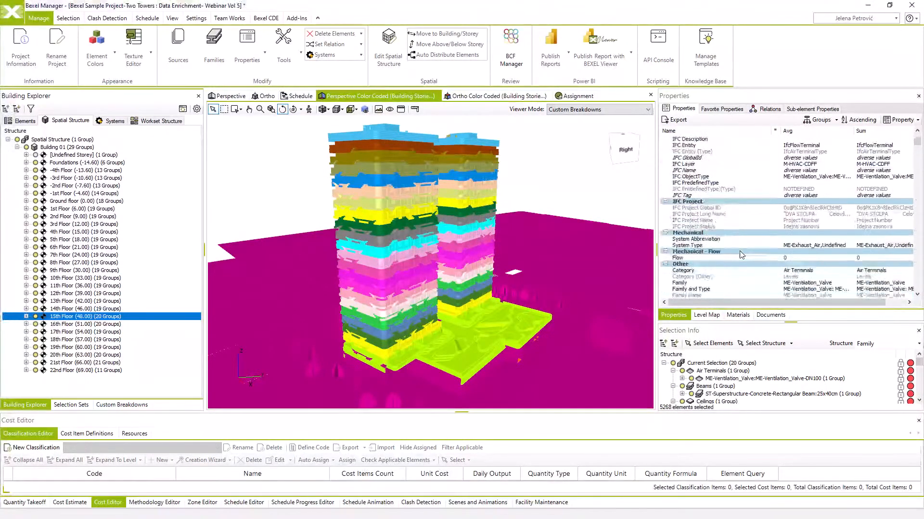
scroll(741, 255, down, 8)
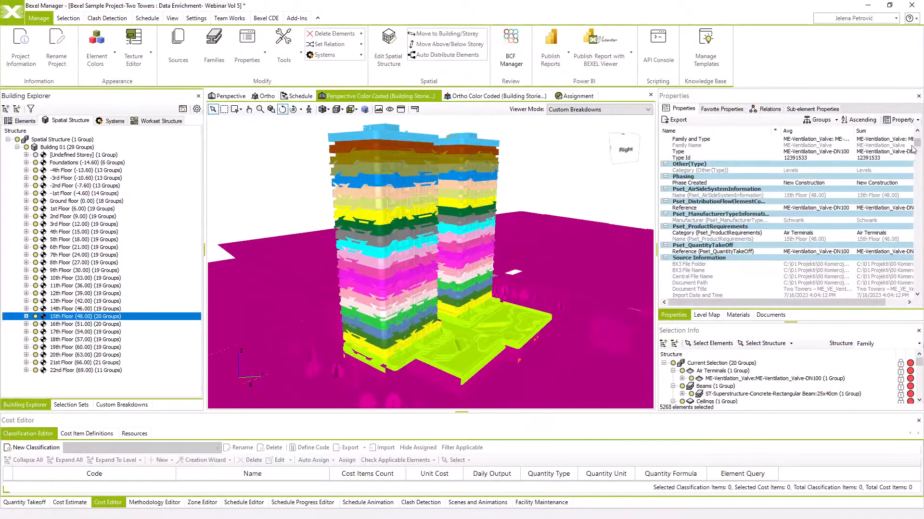
drag(917, 143, 918, 139)
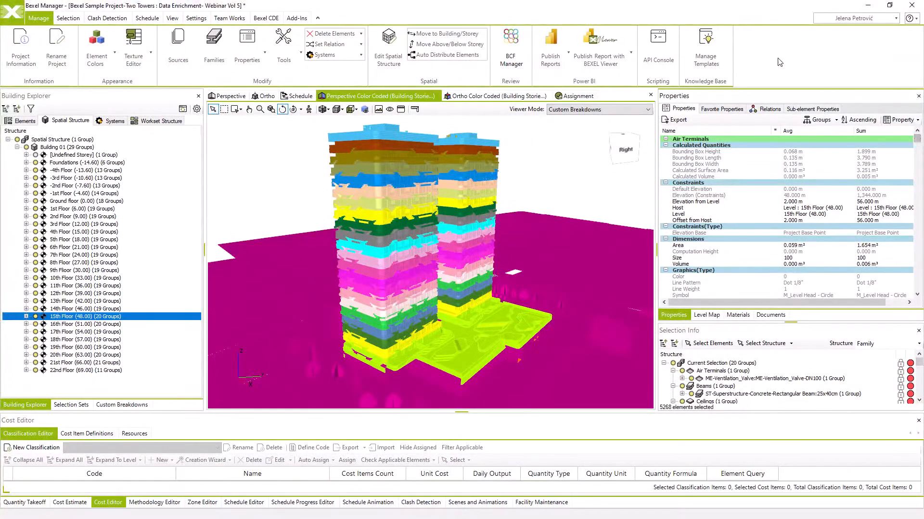
Browse the Data Enrichment templates in the Knowledge Base and open Data Enrichment Template_UniFormat II_Basic_(IFC).xlsx in Excel
click(705, 62)
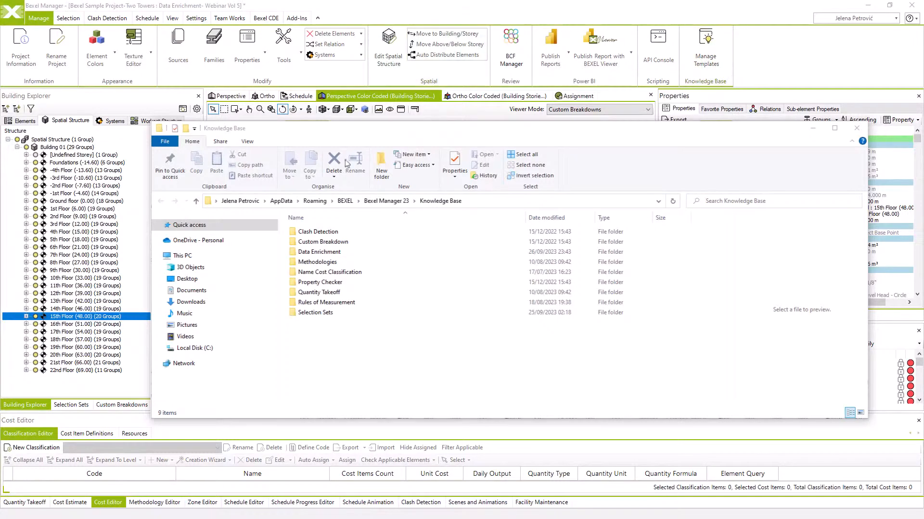
double_click(325, 252)
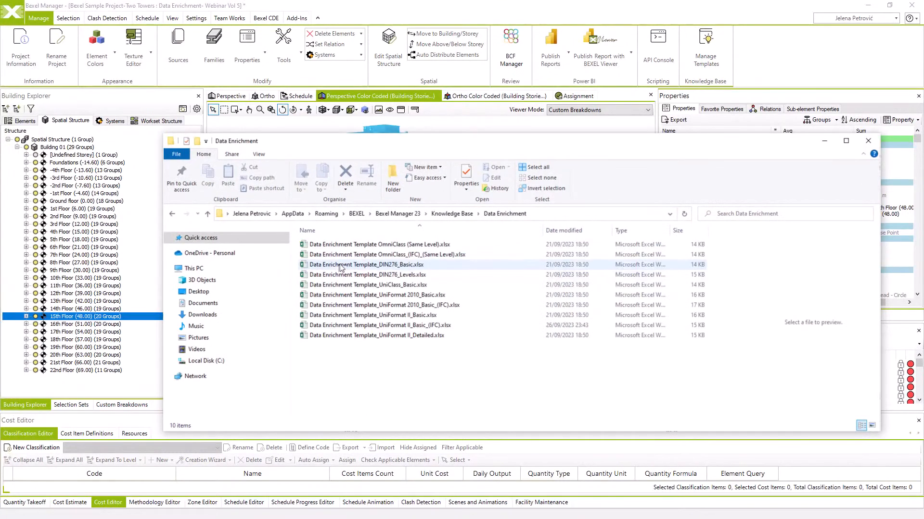
click(387, 255)
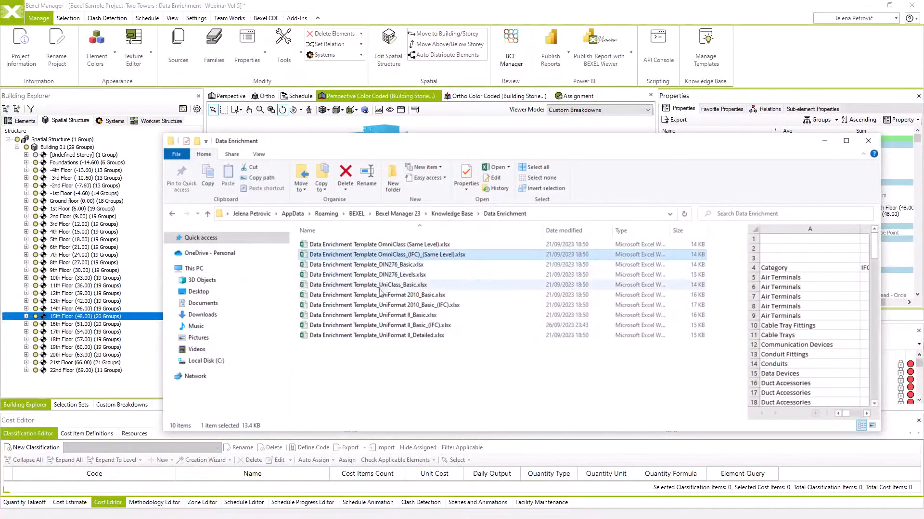
click(378, 305)
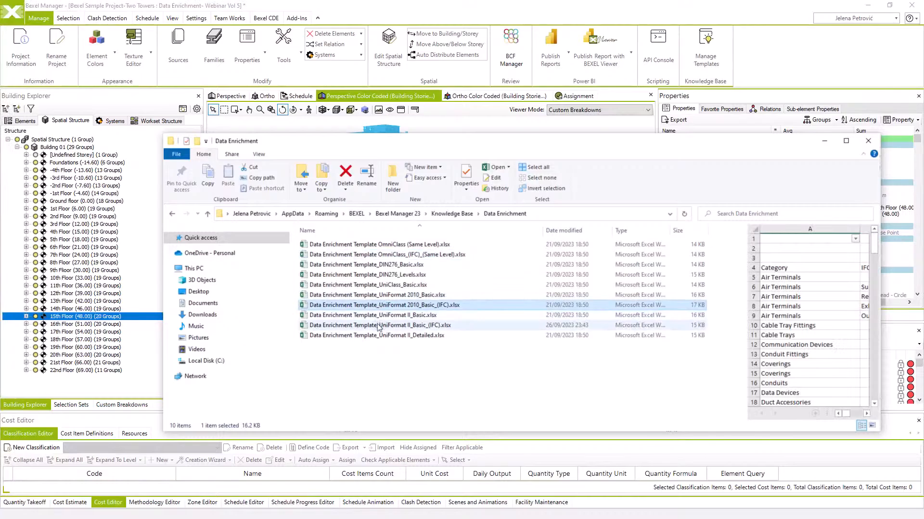
double_click(379, 326)
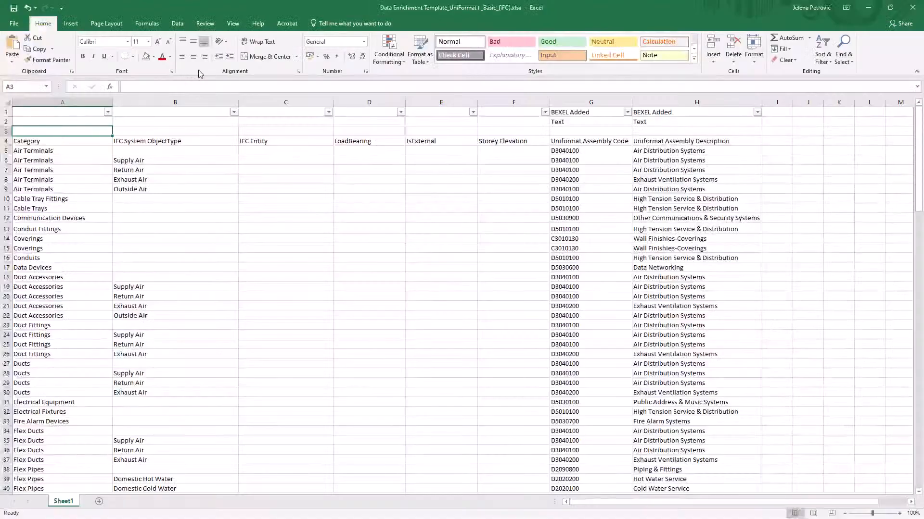
Freeze the sheet's first four rows above Air Terminals and check the header rows while browsing the full table
click(234, 24)
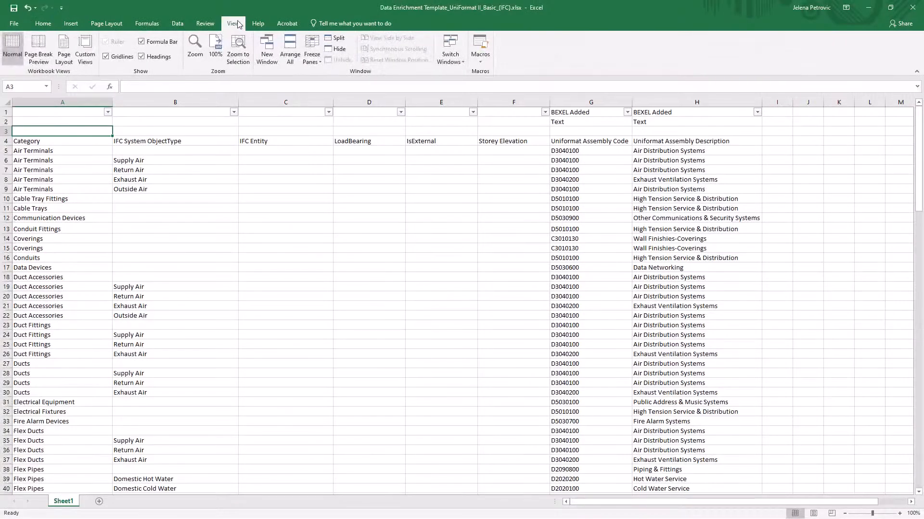
click(94, 150)
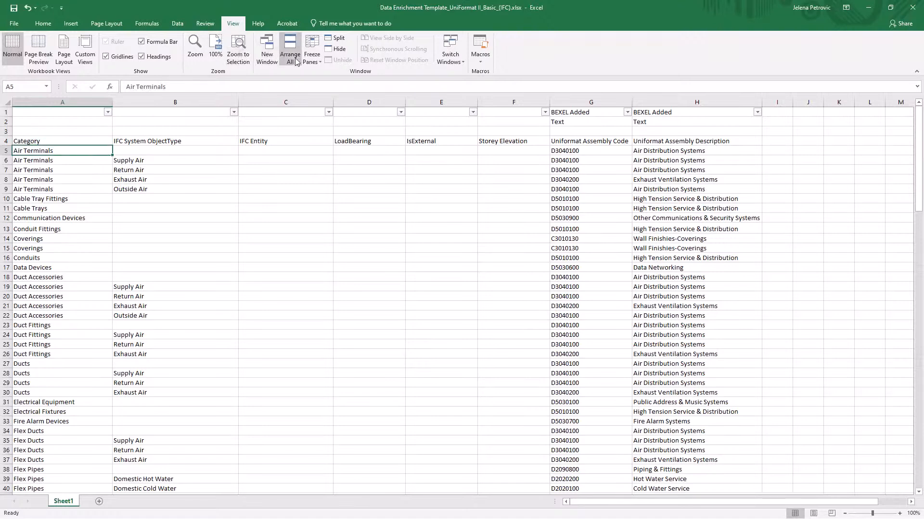
click(312, 50)
click(336, 81)
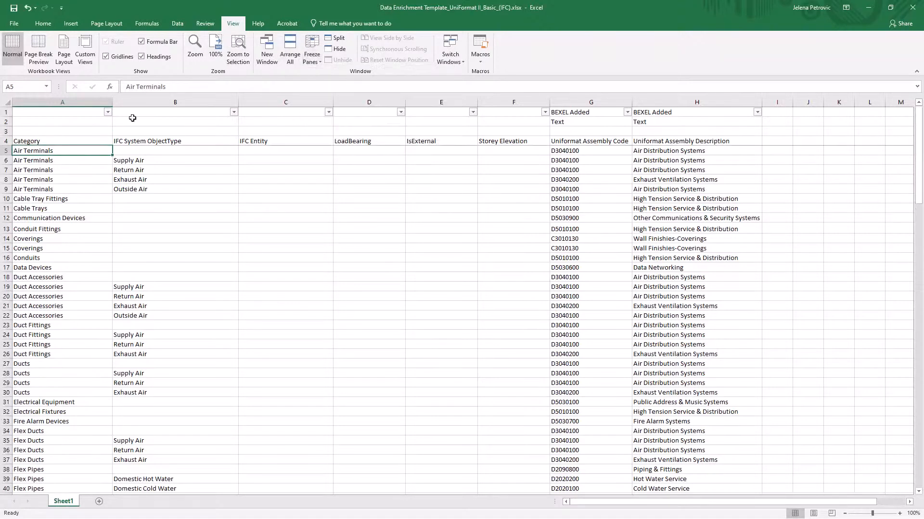
scroll(103, 198, down, 7)
scroll(103, 201, down, 17)
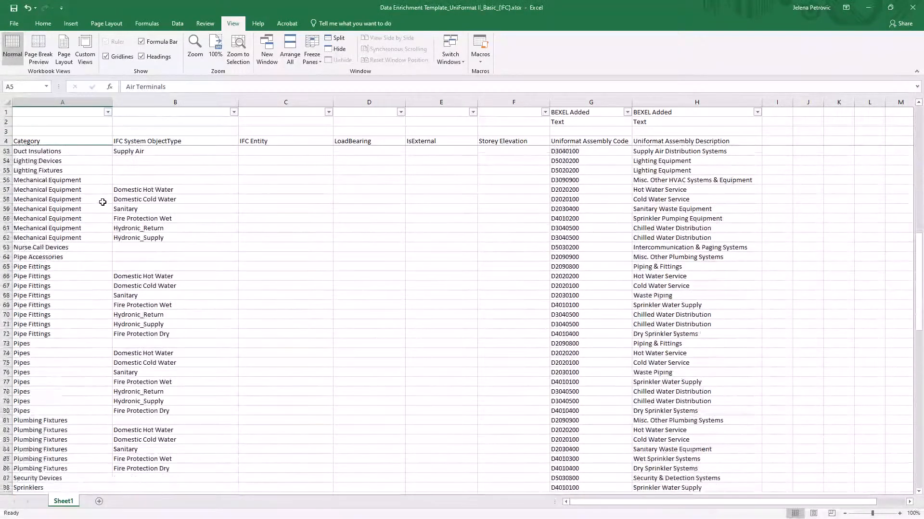
scroll(102, 202, down, 17)
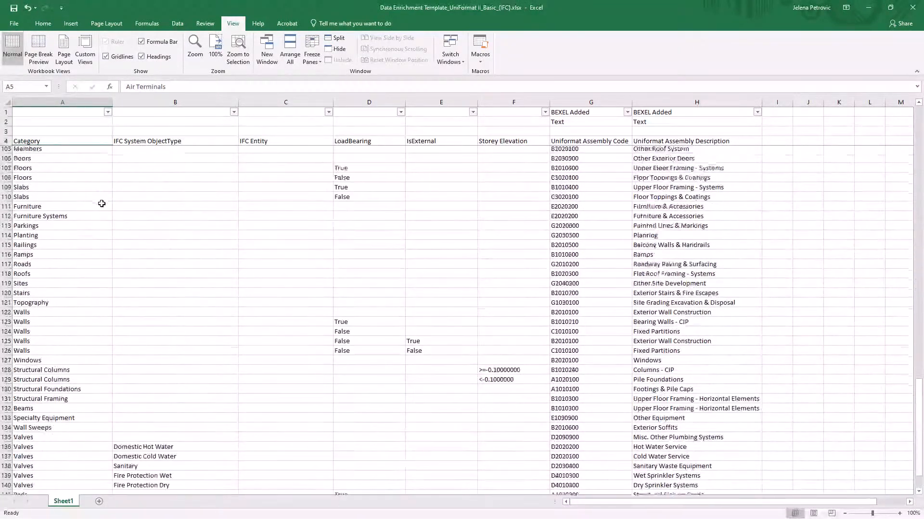
drag(916, 417, 922, 127)
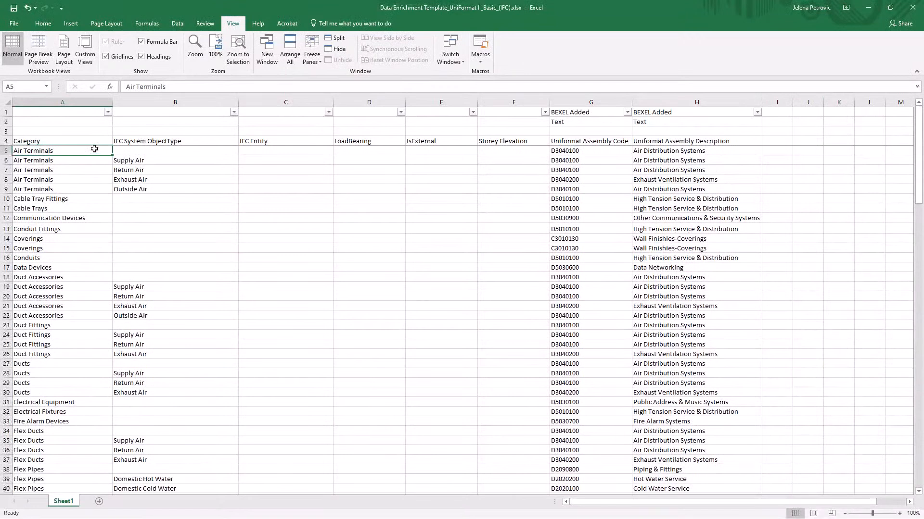
Fill columns A to F, from Category to Storey Elevation, with the lightest green theme colour
drag(86, 101, 498, 102)
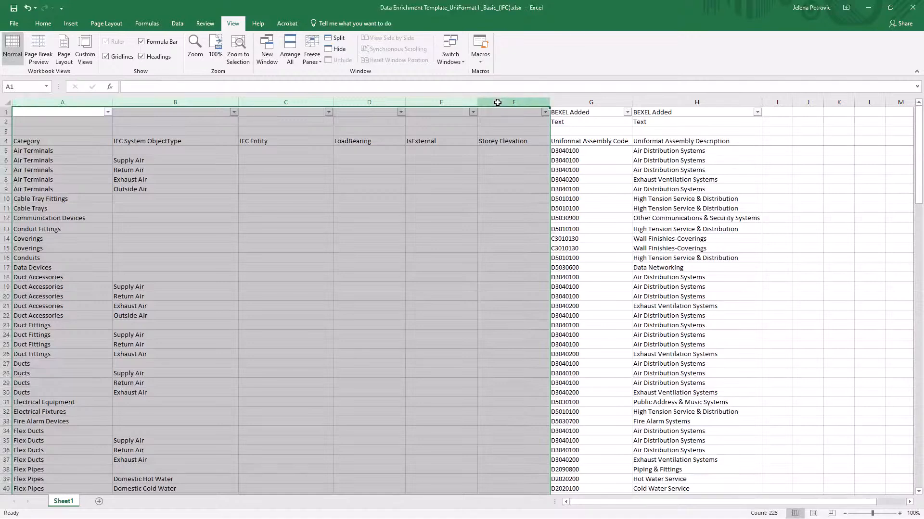
right_click(498, 104)
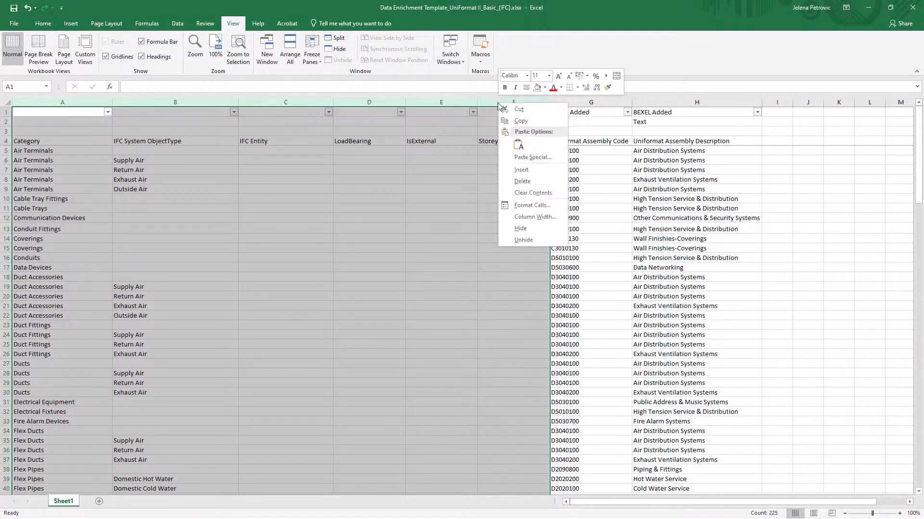
click(545, 88)
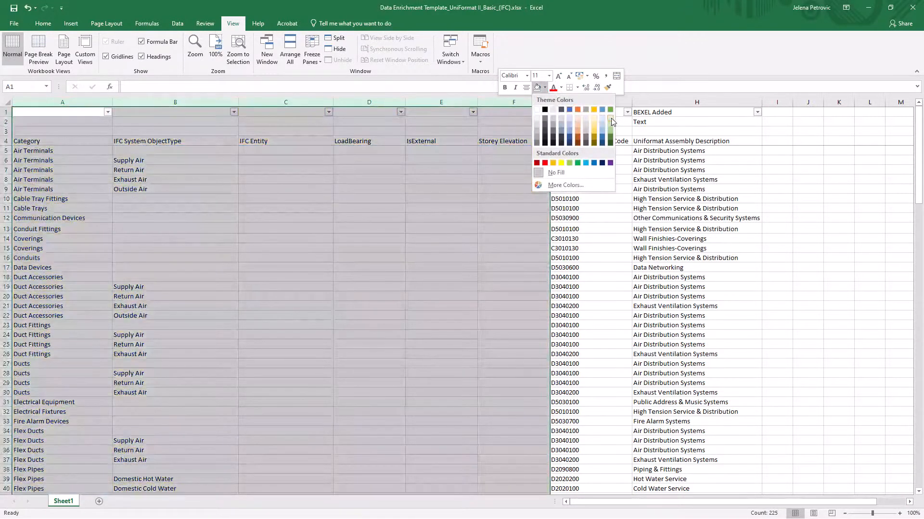
click(610, 119)
click(480, 140)
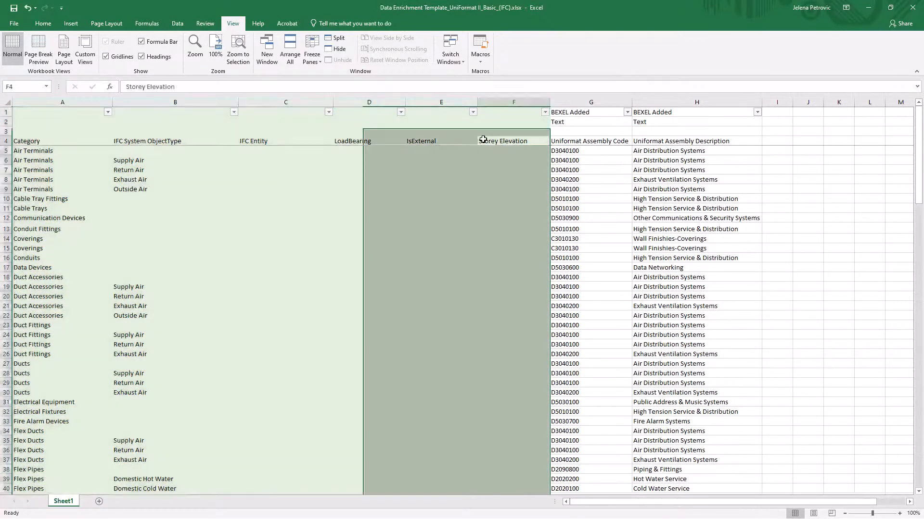
click(40, 141)
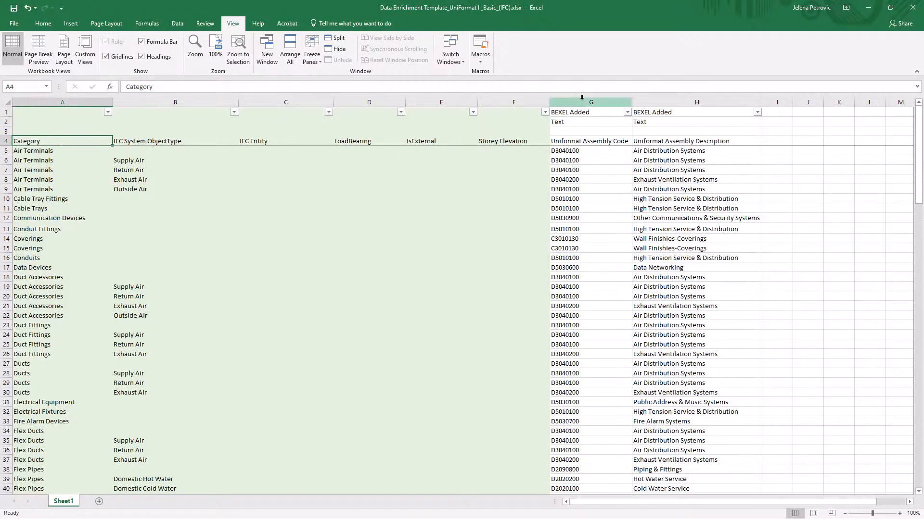
Fill the Uniformat Assembly Code and Uniformat Assembly Description columns with a darker green than columns A to F
drag(584, 99, 742, 102)
right_click(746, 105)
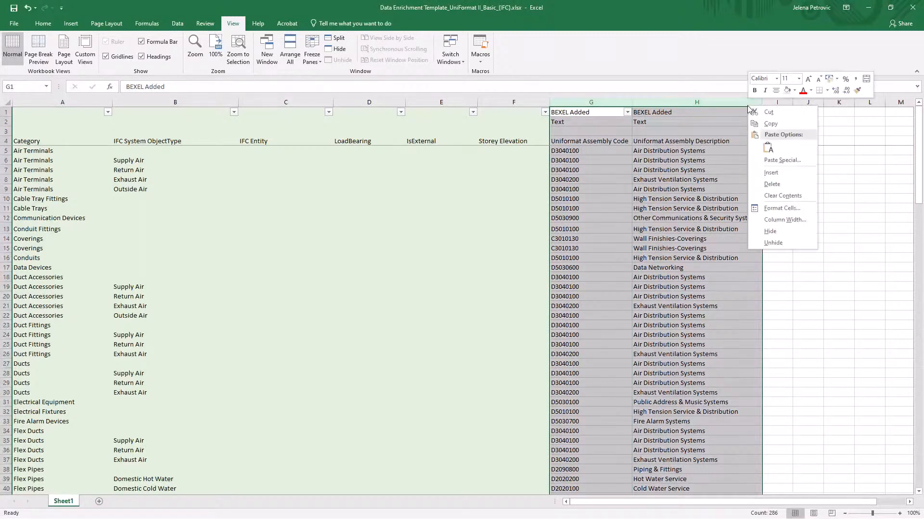
click(794, 91)
click(859, 134)
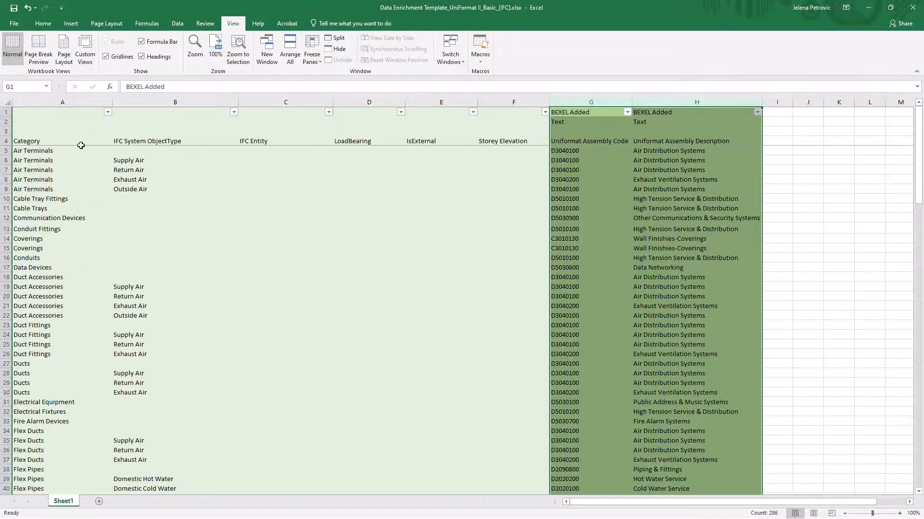
Highlight in turn the headers A4:F4, the category and object type values, the header block G1:H4 and the Uniformat values
drag(79, 141, 515, 144)
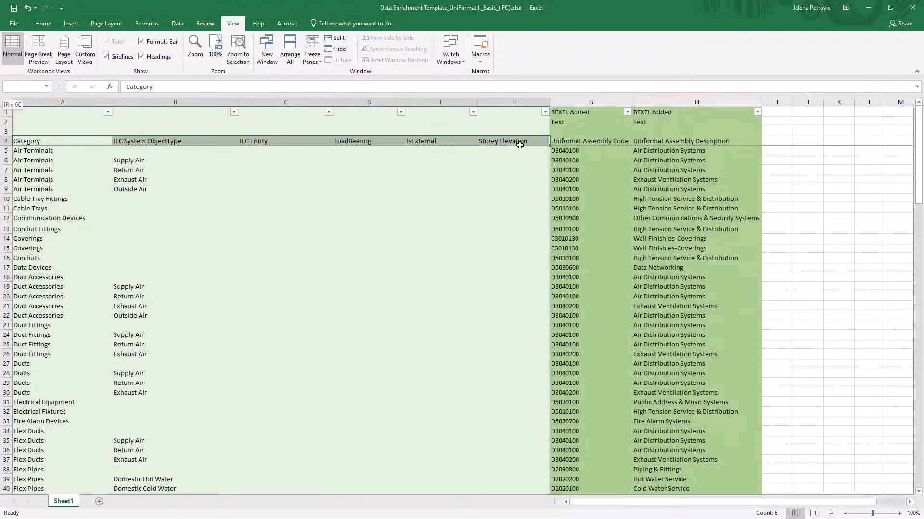
drag(48, 151, 142, 477)
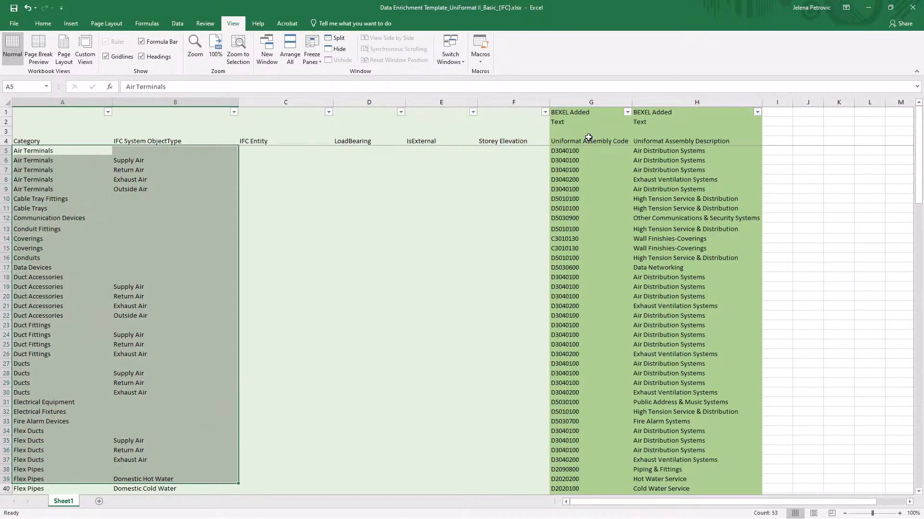
drag(566, 113, 676, 144)
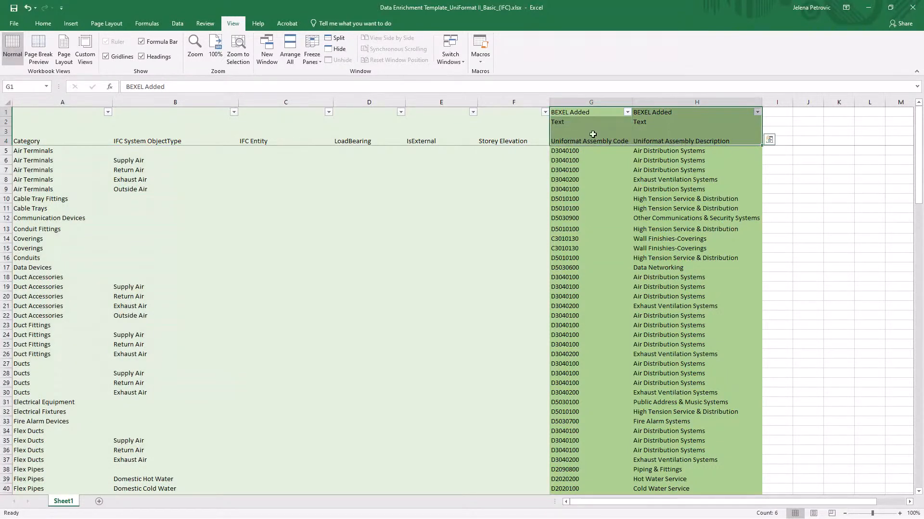
drag(566, 152, 668, 486)
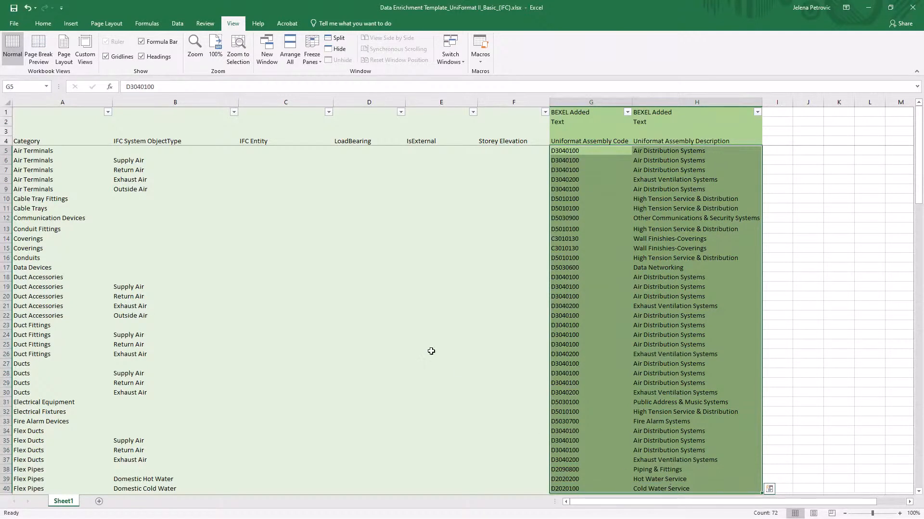
Select the Category and IFC System ObjectType values in rows 5 to 40 and review the categories further down the table
drag(31, 147, 165, 486)
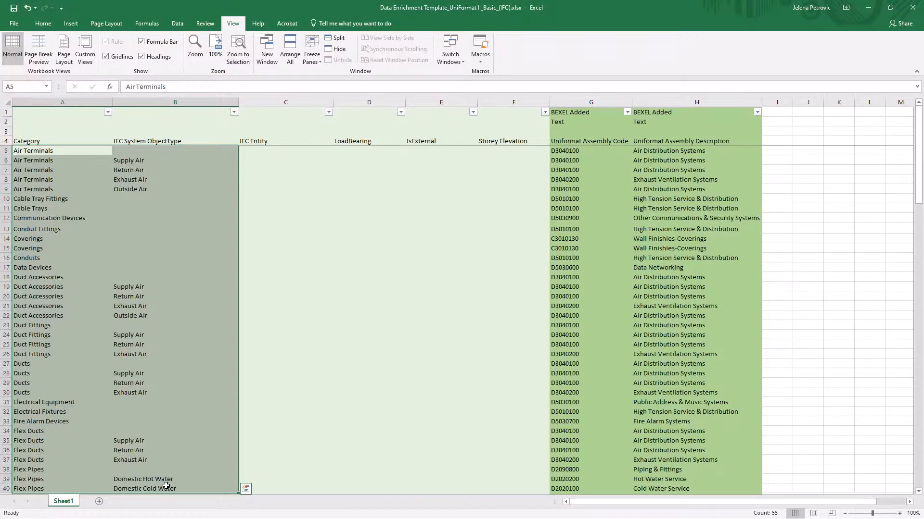
scroll(166, 481, down, 6)
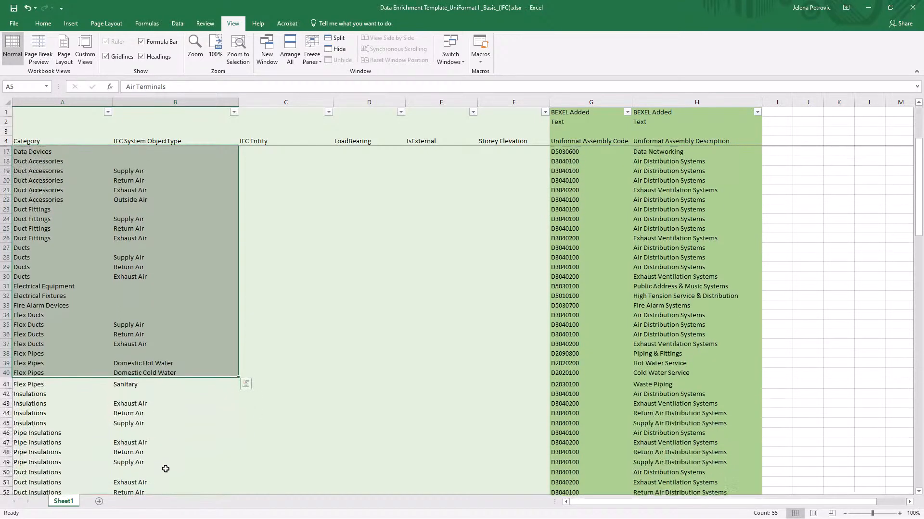
scroll(165, 464, down, 10)
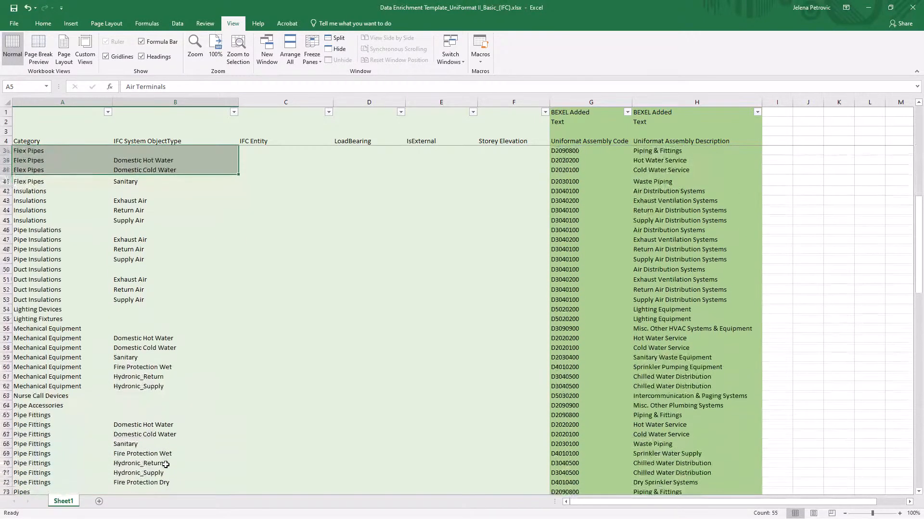
scroll(165, 465, down, 4)
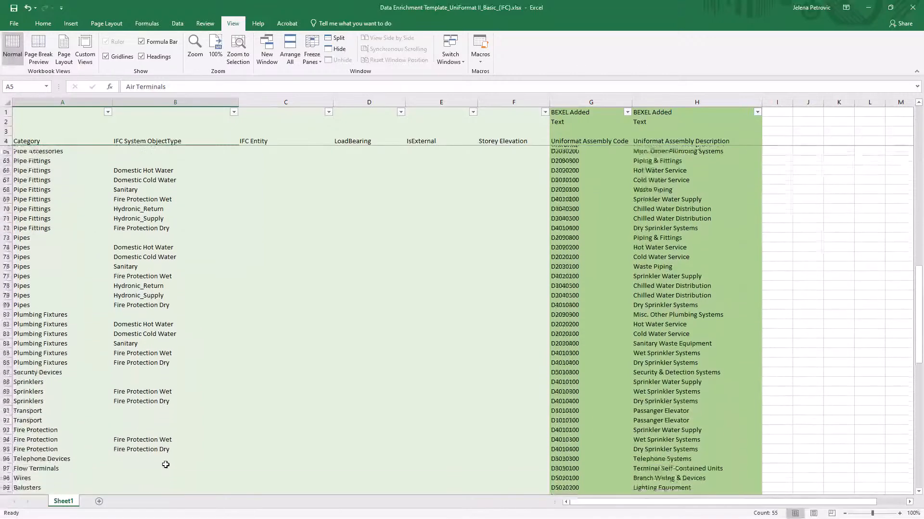
scroll(166, 464, up, 4)
scroll(165, 464, up, 15)
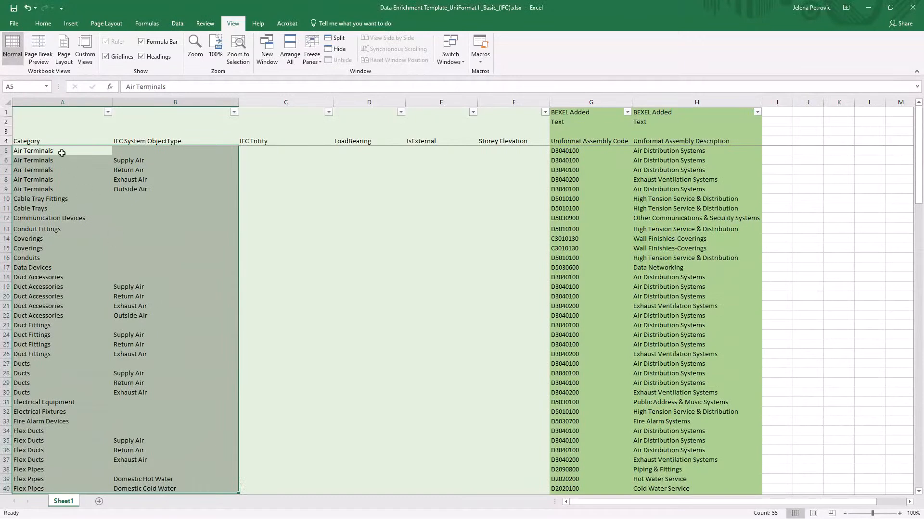
Examine how rows combine Category with IFC System ObjectType or LoadBearing values, from Air Terminals down to Floors and Slabs
click(54, 150)
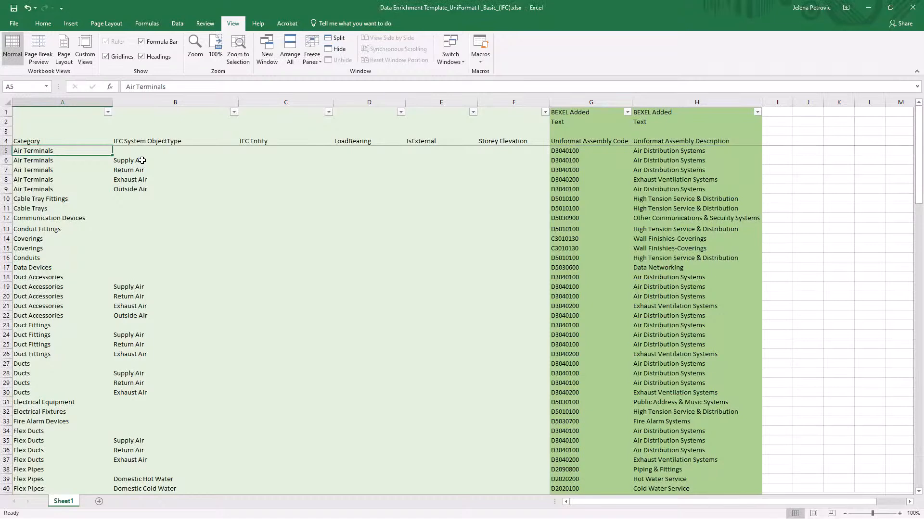
scroll(101, 240, down, 14)
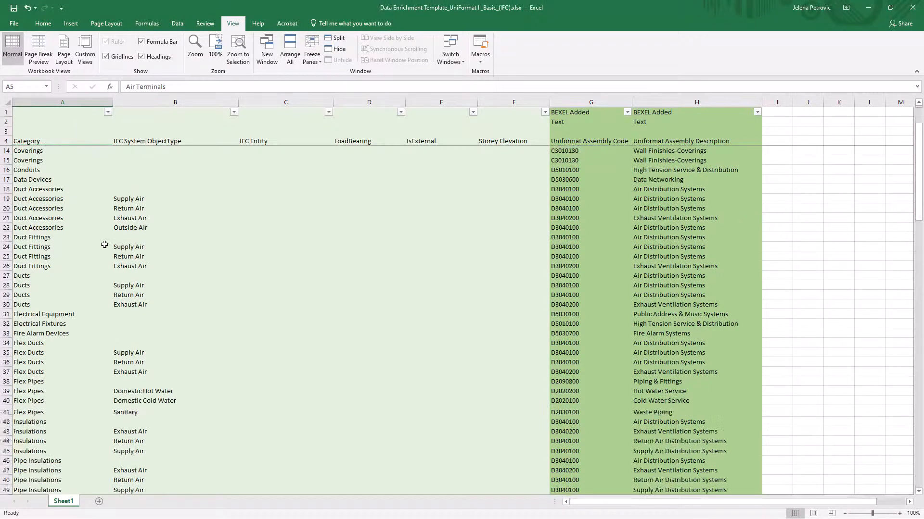
scroll(114, 268, down, 12)
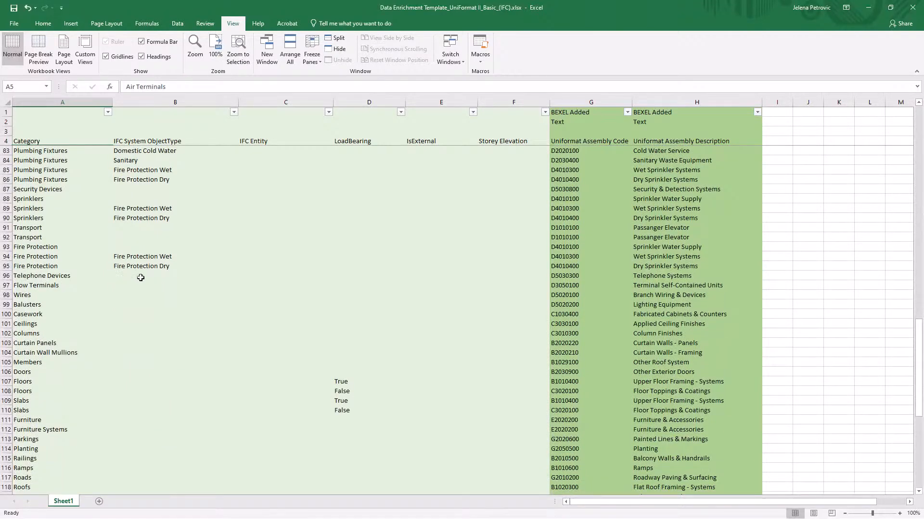
drag(339, 410, 13, 60)
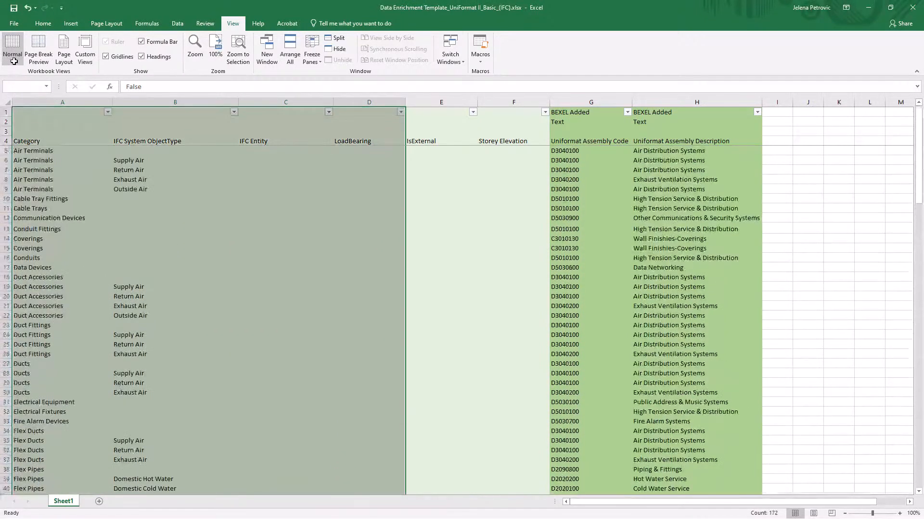
click(144, 191)
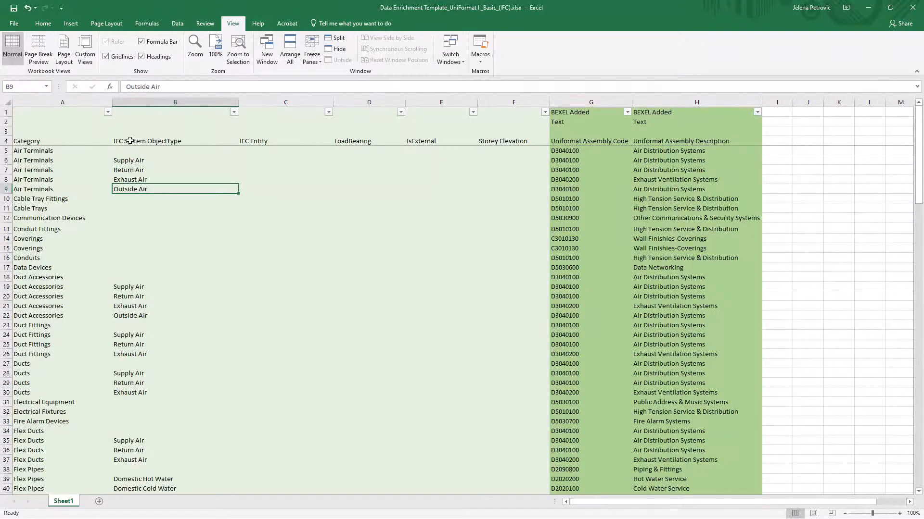
click(81, 140)
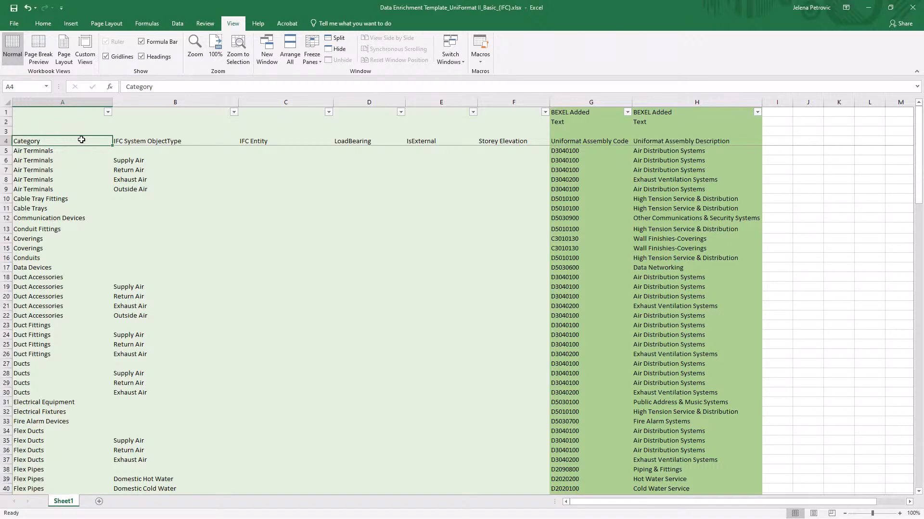
Insert two blank columns before Uniformat Assembly Code and select them as space for additional input properties
click(594, 102)
drag(594, 102, 655, 101)
right_click(655, 101)
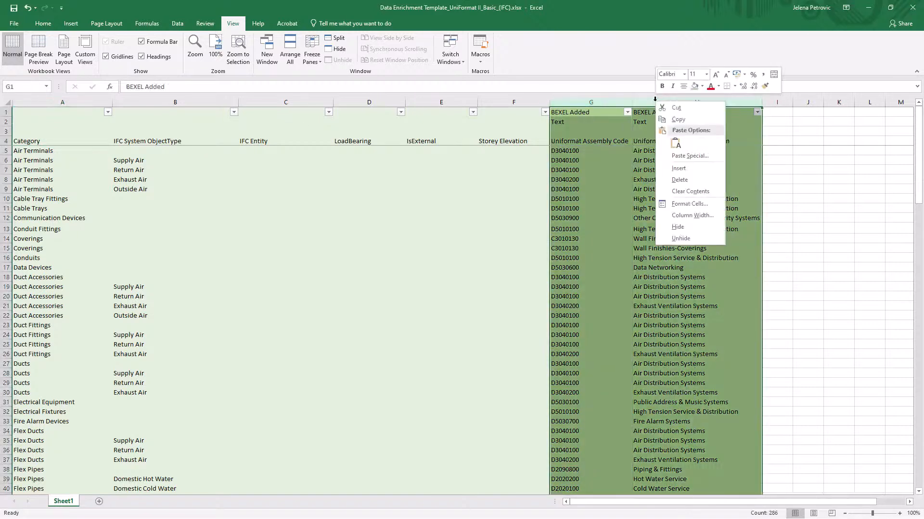
click(688, 168)
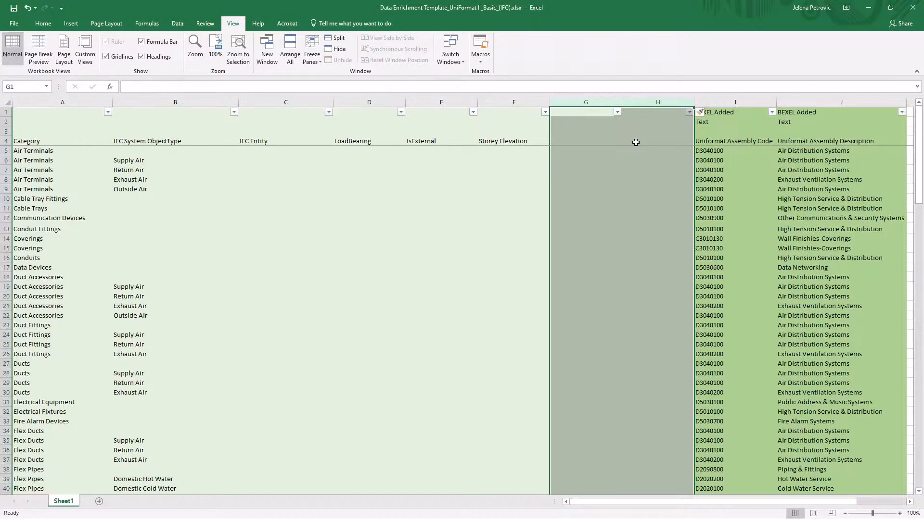
click(600, 100)
drag(600, 100, 644, 102)
Review the LoadBearing values of Floors and Slabs against the LoadBearing and Category headers
click(497, 246)
scroll(496, 253, down, 12)
scroll(494, 259, down, 14)
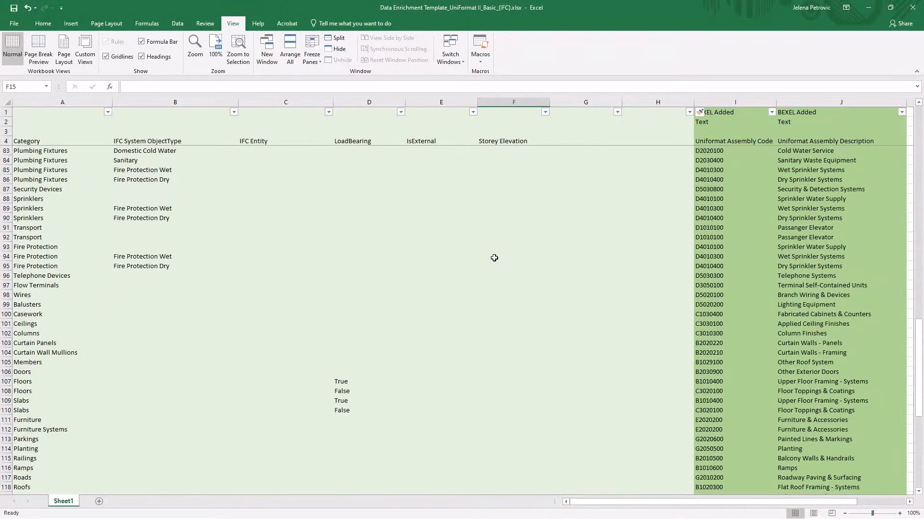
click(359, 140)
click(58, 138)
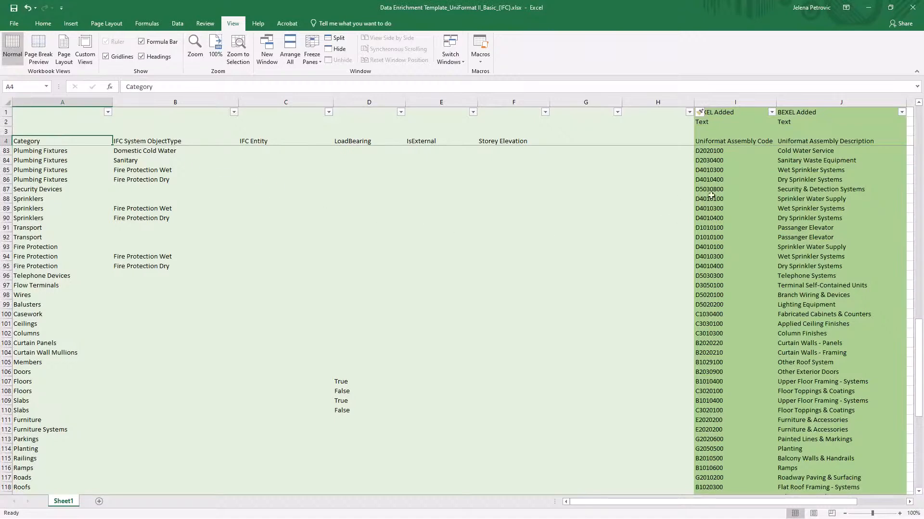
Delete the two blank columns G and H before Uniformat Assembly Code
drag(918, 342, 918, 130)
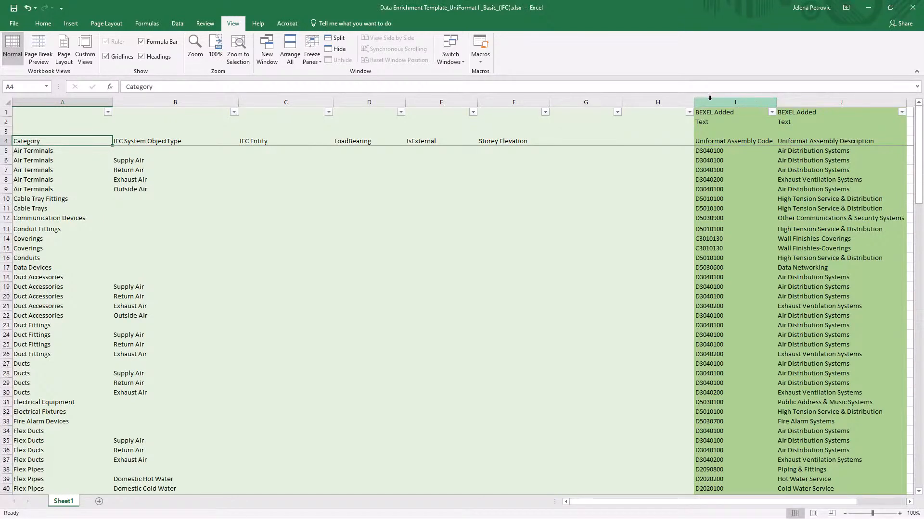
drag(658, 101, 587, 99)
right_click(592, 100)
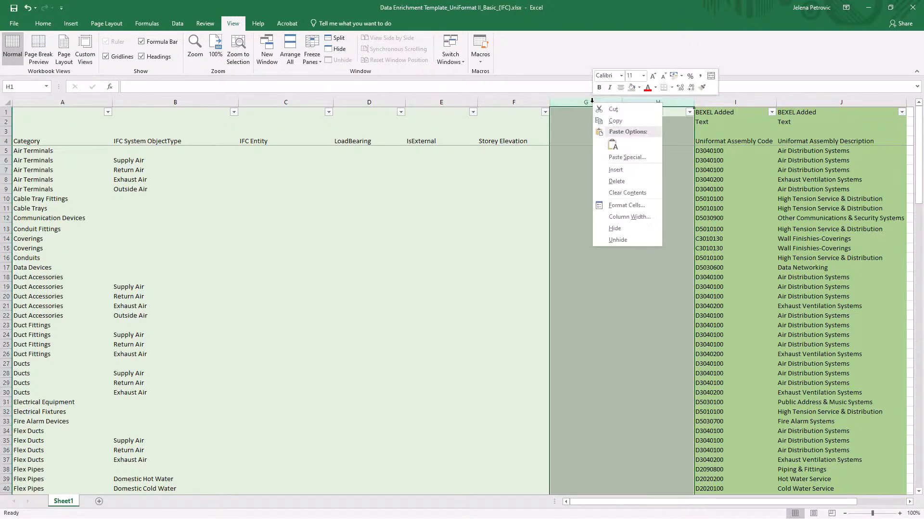
click(624, 178)
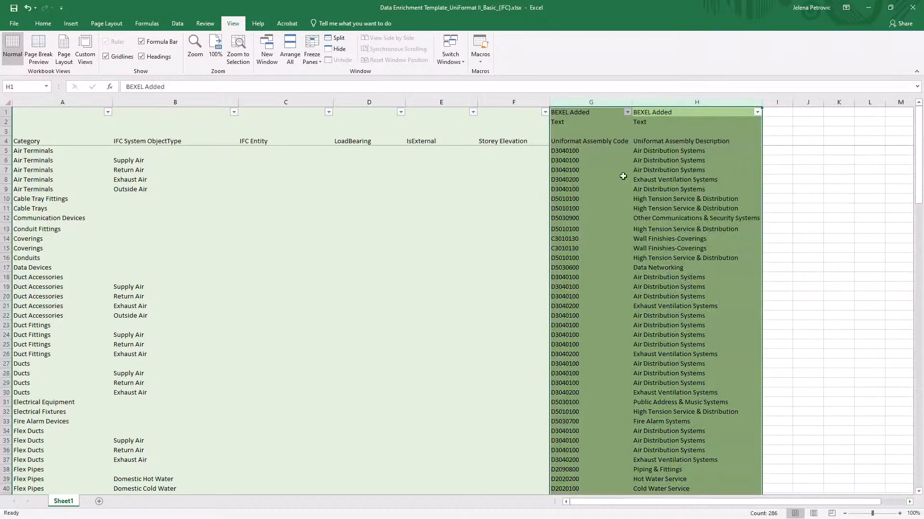
Point out the BEXEL Added property group cells above the Uniformat columns and select row 1
click(586, 113)
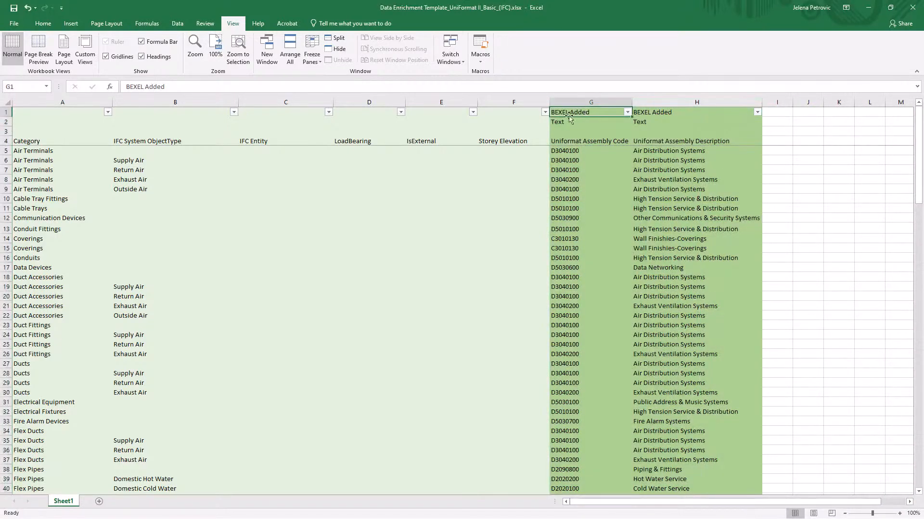
click(6, 112)
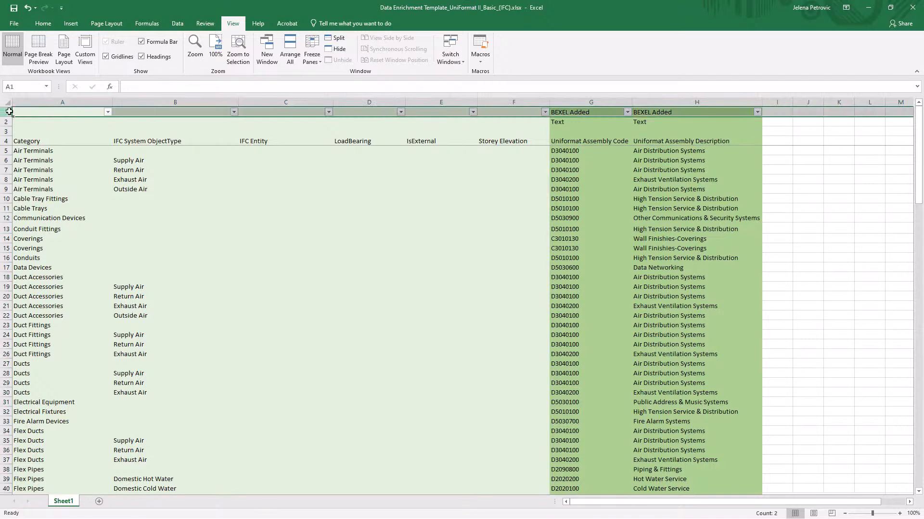
click(562, 112)
Fill the two Text cells in row 2 above the Uniformat columns with light blue
drag(563, 111, 701, 124)
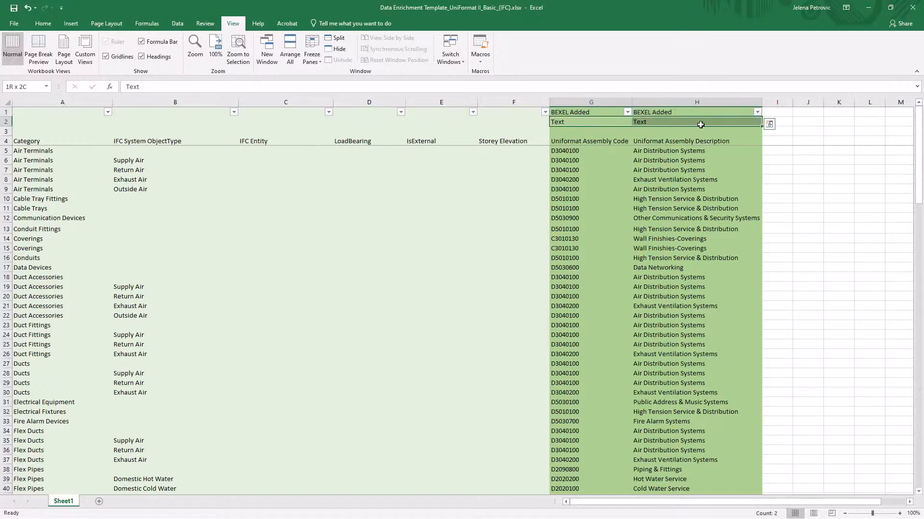
right_click(750, 123)
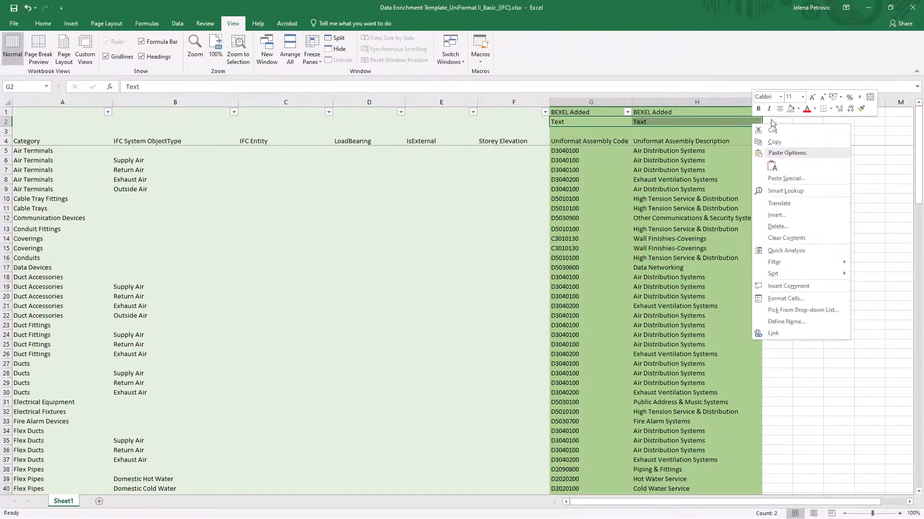
click(800, 108)
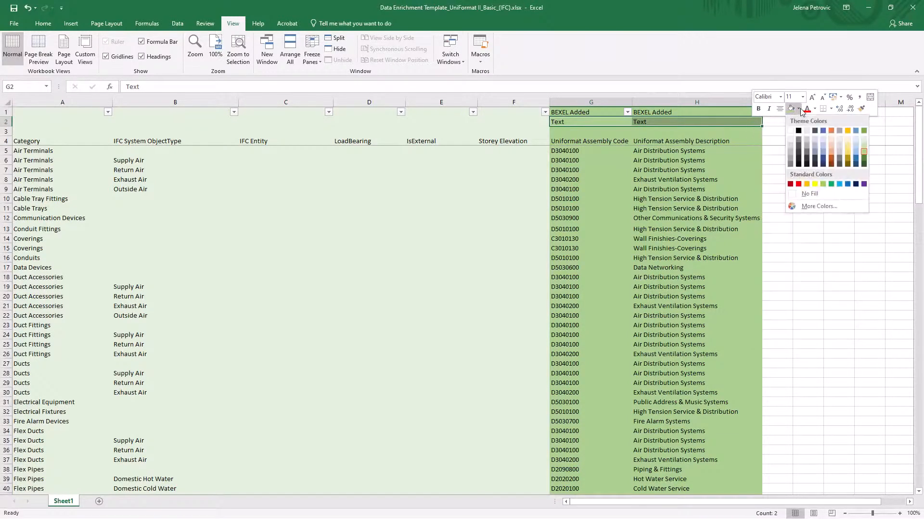
click(824, 157)
click(711, 122)
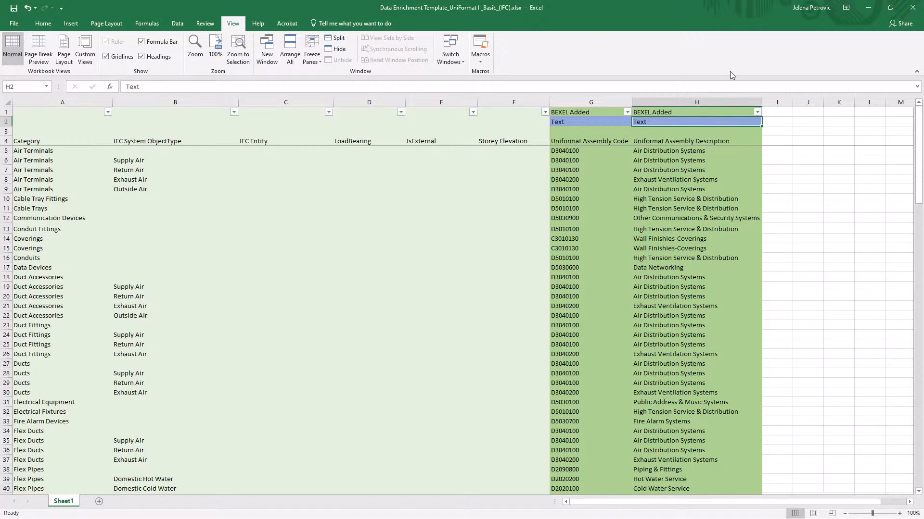
Fill the Uniformat Assembly Code and Uniformat Assembly Description header cells in row 4 with orange
drag(609, 140, 653, 142)
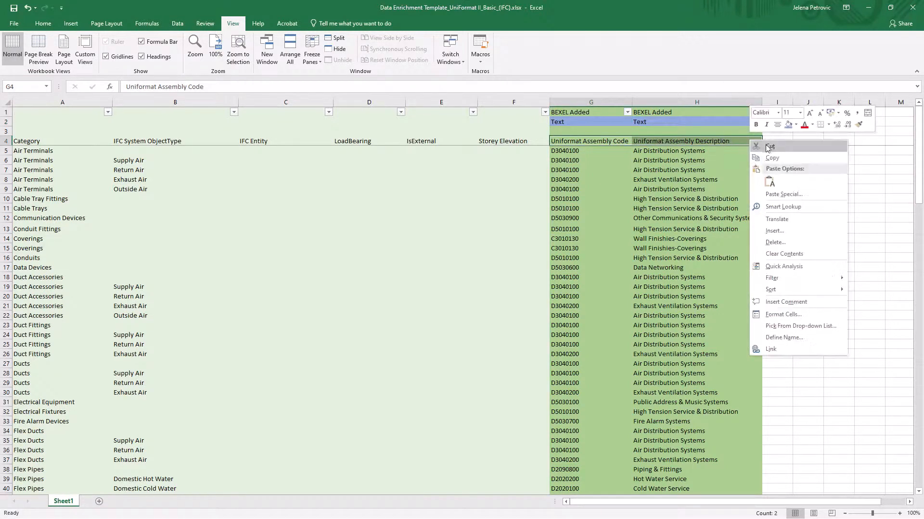
click(797, 125)
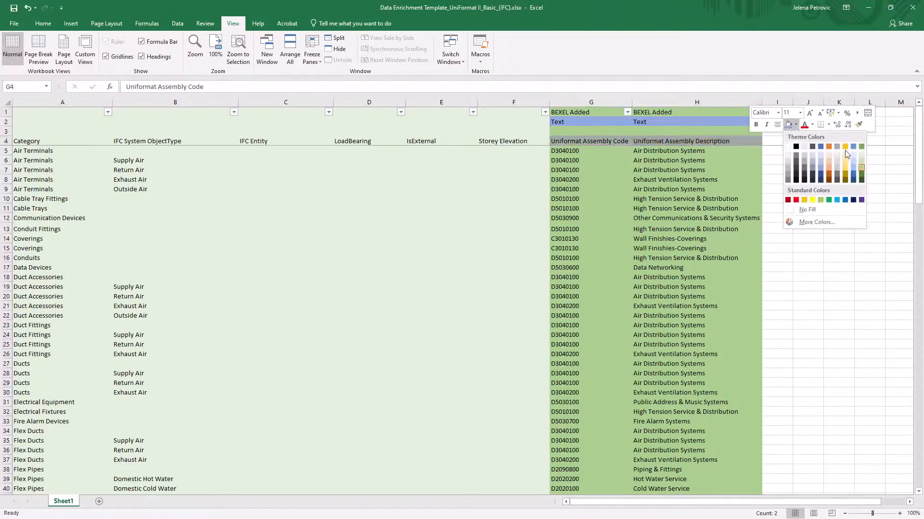
click(829, 146)
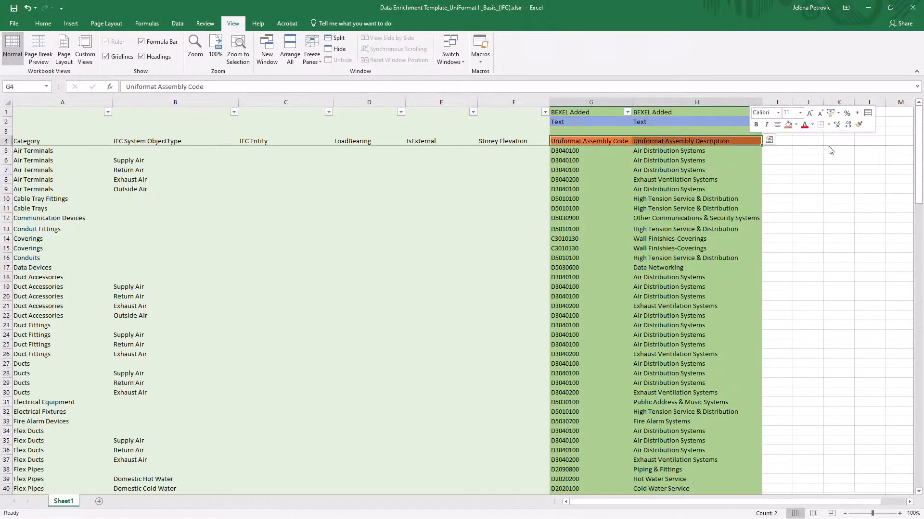
click(739, 140)
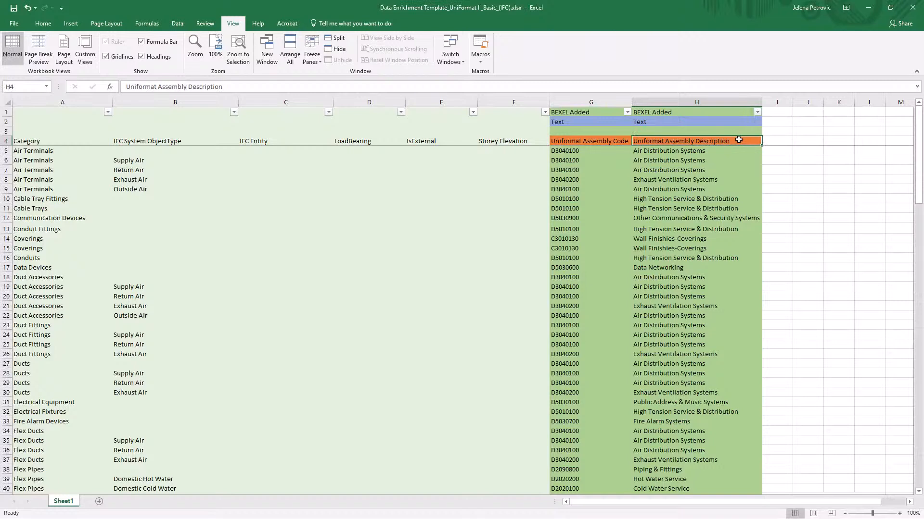
click(609, 140)
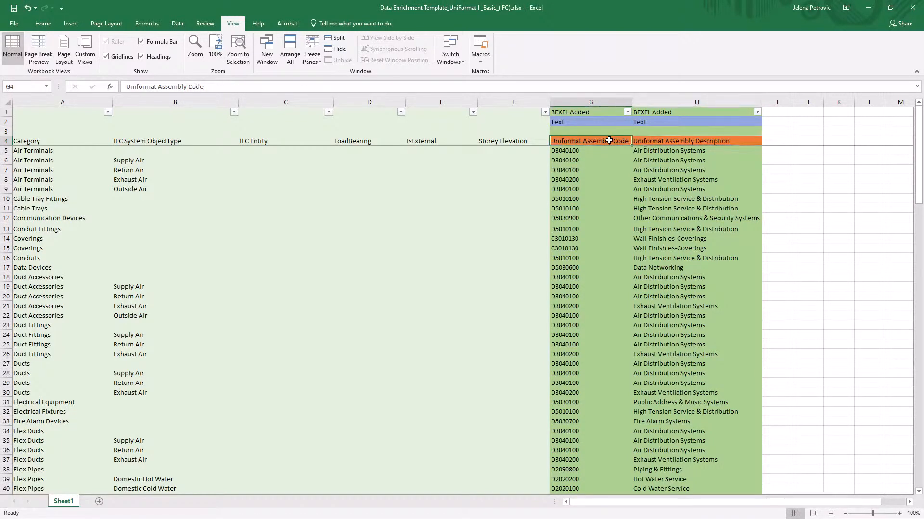
click(640, 141)
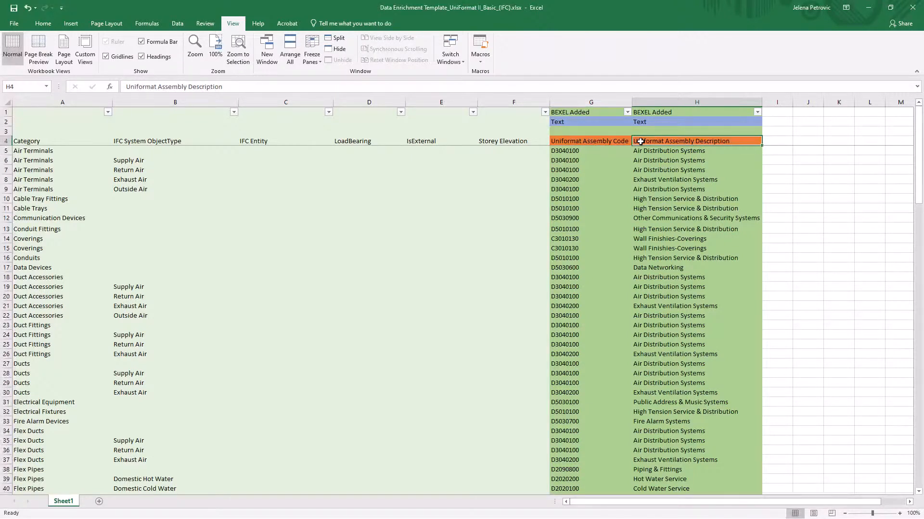
Fill the two BEXEL Added cells in row 1 with gold
click(596, 112)
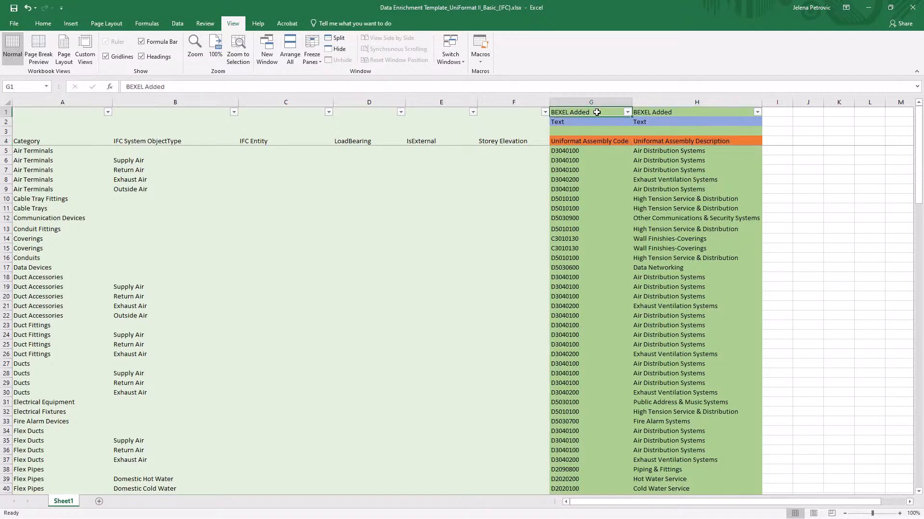
drag(615, 111, 649, 112)
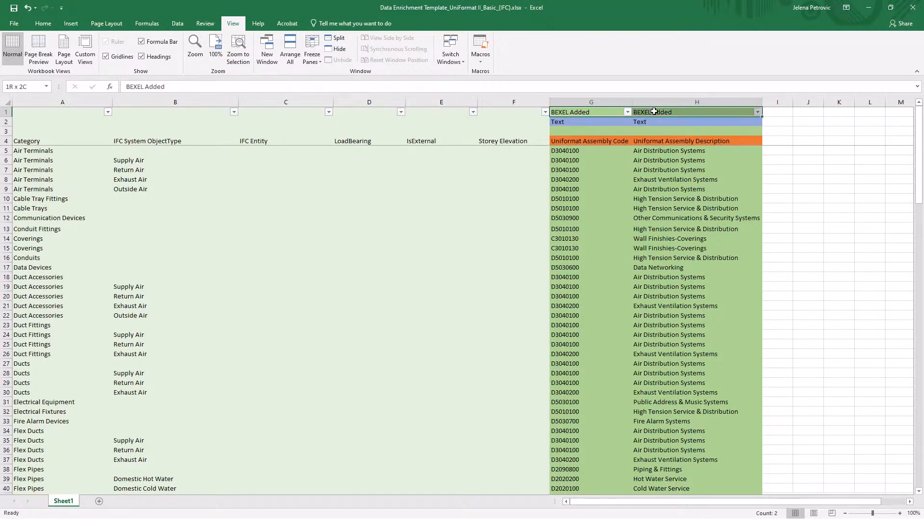
right_click(724, 112)
click(771, 97)
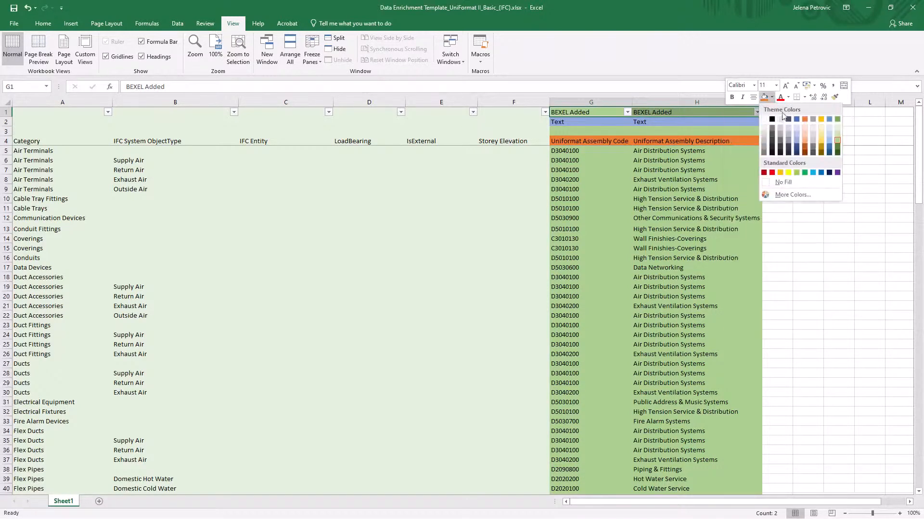
click(821, 121)
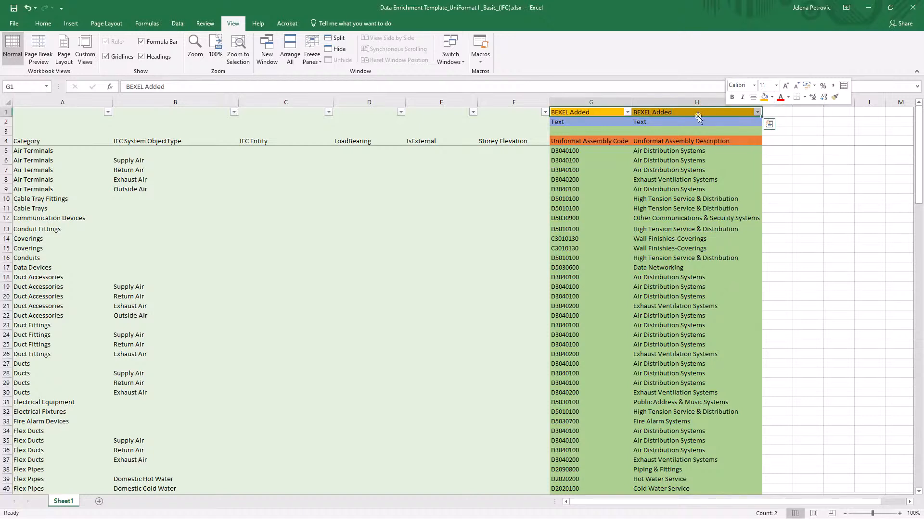
Fill the empty columns I to M with the same green as the Uniformat value columns
mouse_move(609, 148)
mouse_down()
mouse_move(654, 241)
mouse_move(661, 441)
mouse_up()
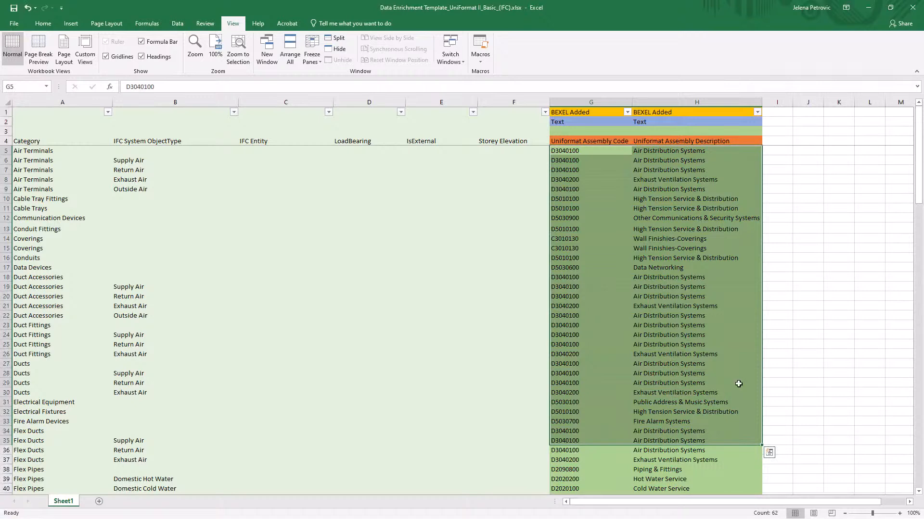
drag(777, 102, 890, 105)
right_click(842, 98)
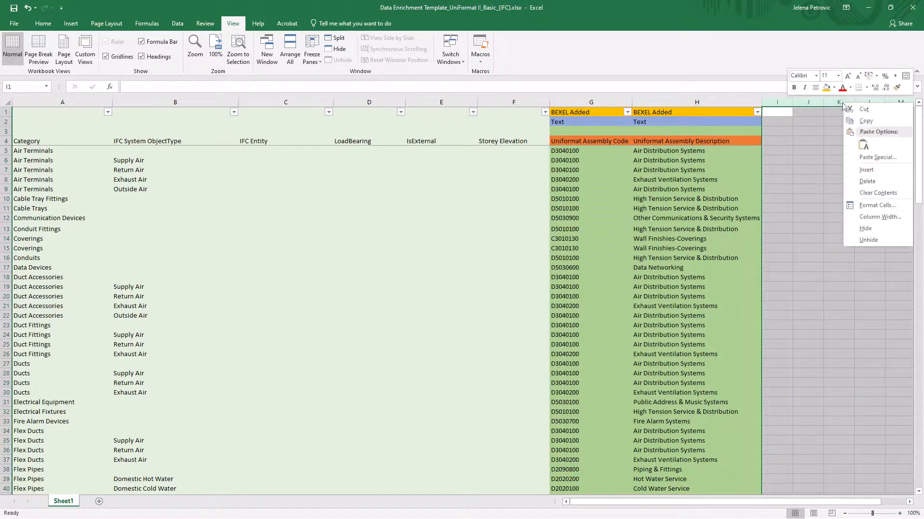
click(834, 87)
click(897, 128)
click(897, 128)
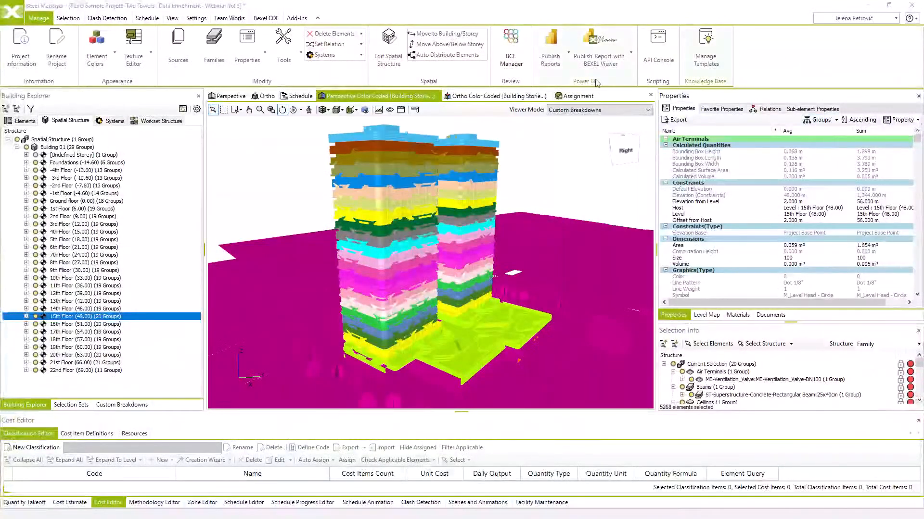
In BEXEL Manager, import properties from Data Enrichment Template_UniFormat II_Basic_(IFC).xlsx to all elements meeting the conditions, creating selection sets with the results
click(298, 20)
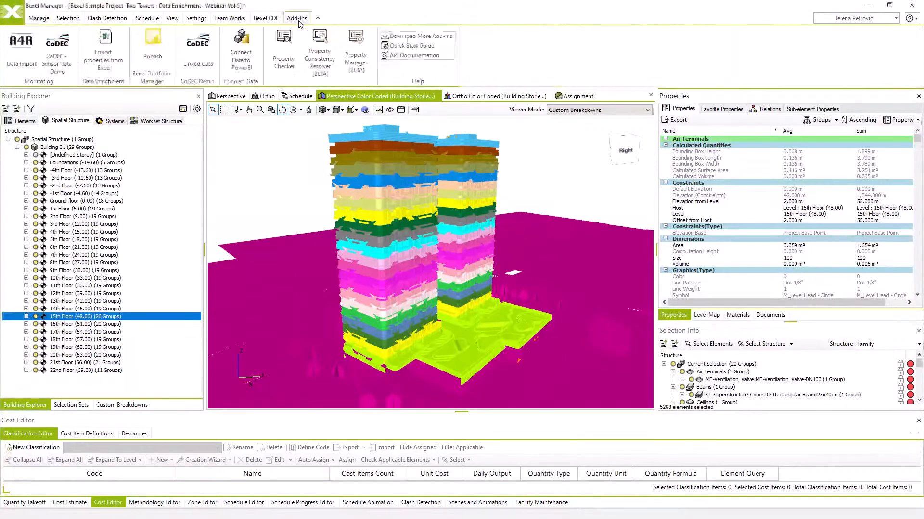
click(104, 56)
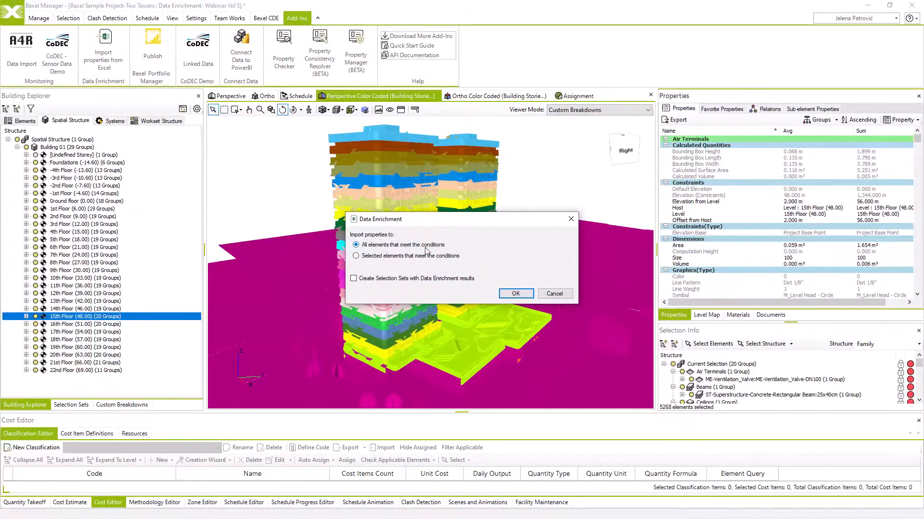
click(356, 256)
click(356, 245)
click(353, 279)
click(515, 295)
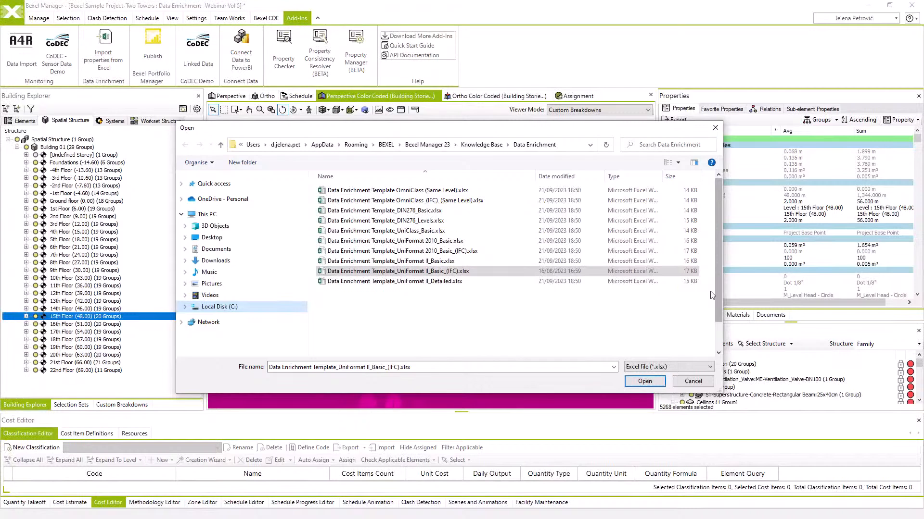
click(647, 381)
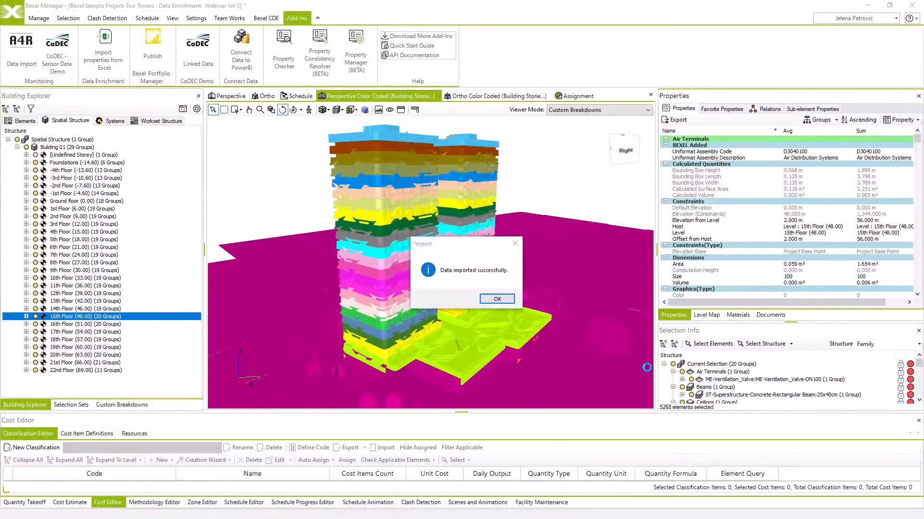
click(497, 299)
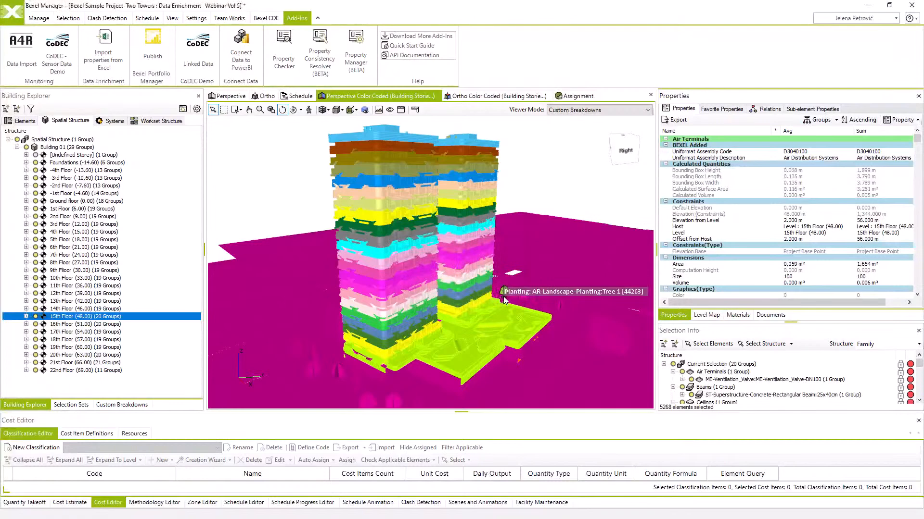
Review the Uniformat Assembly Code and Description properties under BEXEL Added for Air Terminals and Beams
click(722, 151)
ctrl+click(724, 159)
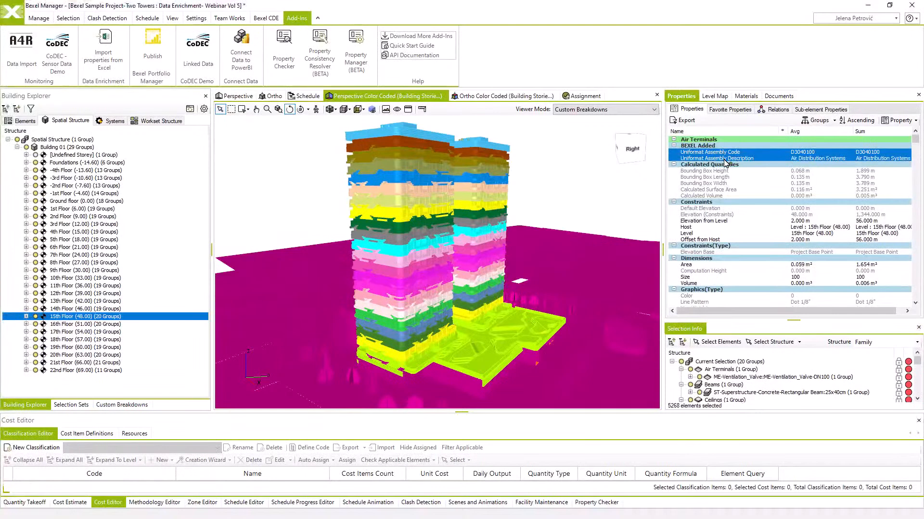
click(673, 140)
click(715, 159)
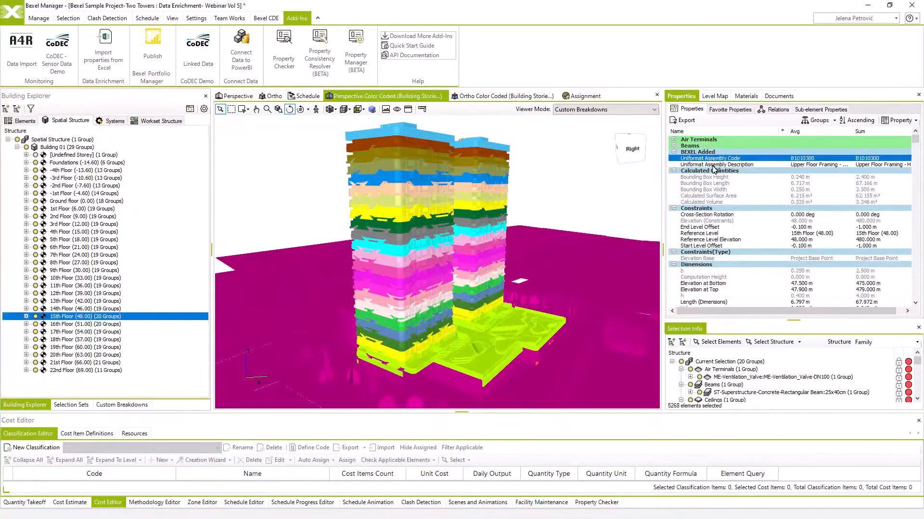
ctrl+click(713, 164)
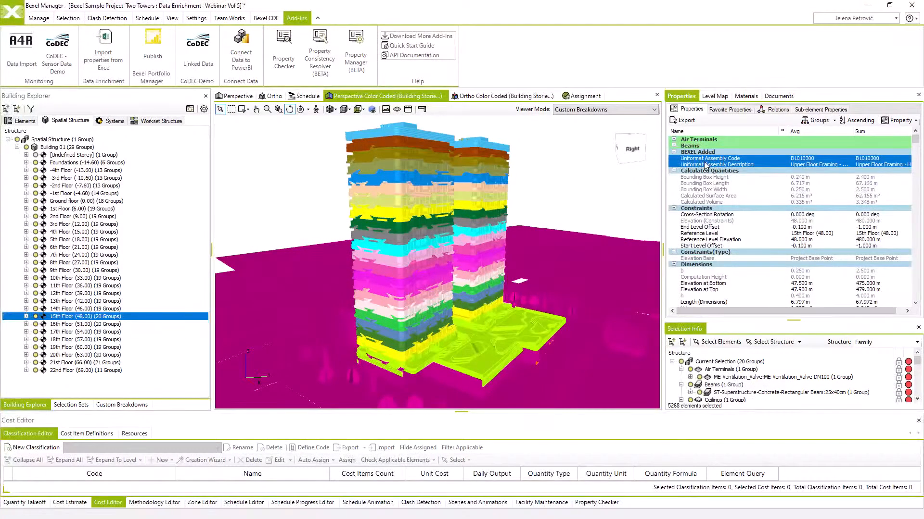
Switch to the Excel template and fill the Category and LoadBearing headers plus the Walls and True cells in row 123 with orange
key(alt+Tab)
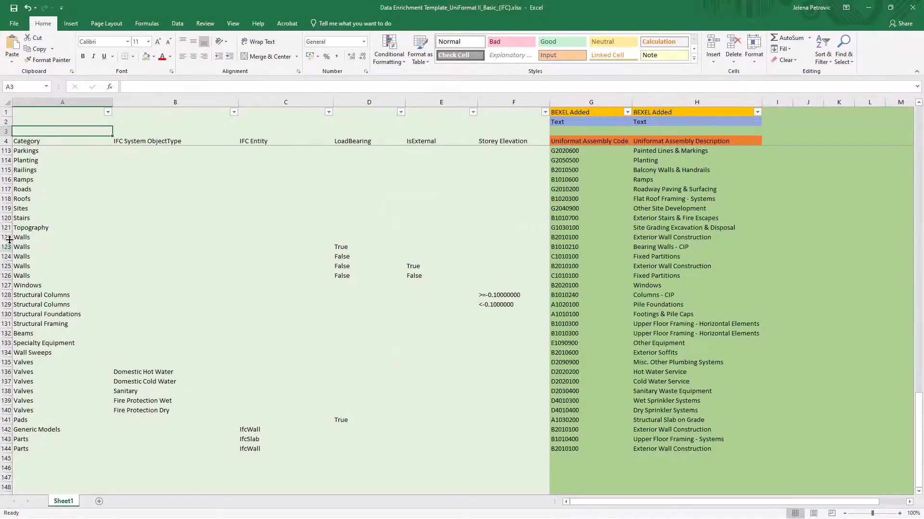
drag(6, 238, 6, 276)
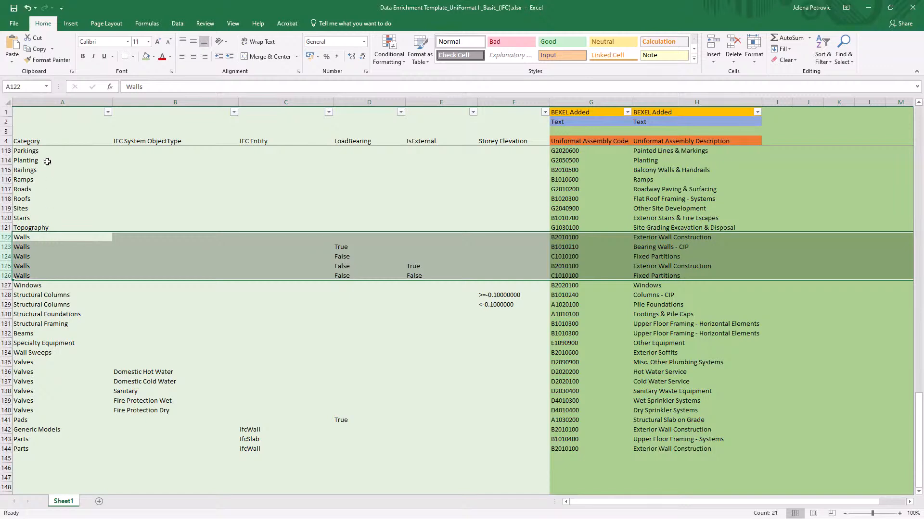
click(42, 142)
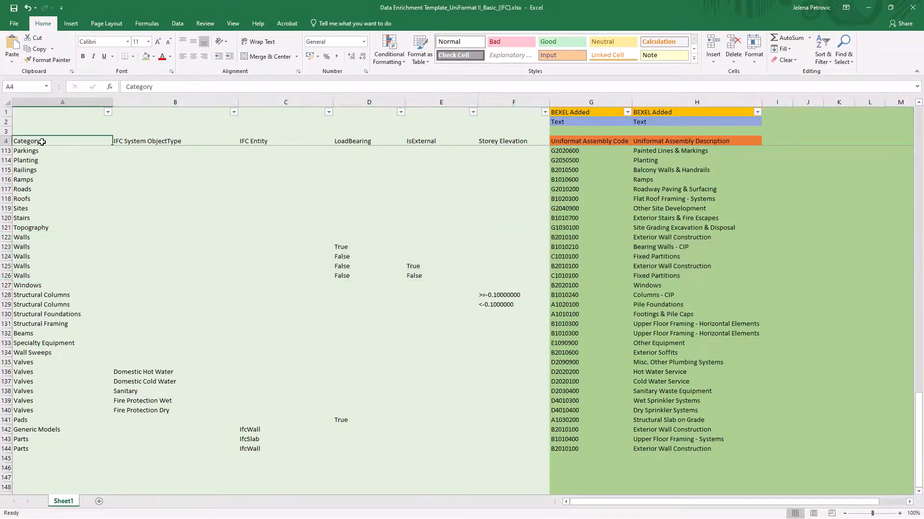
ctrl+click(40, 247)
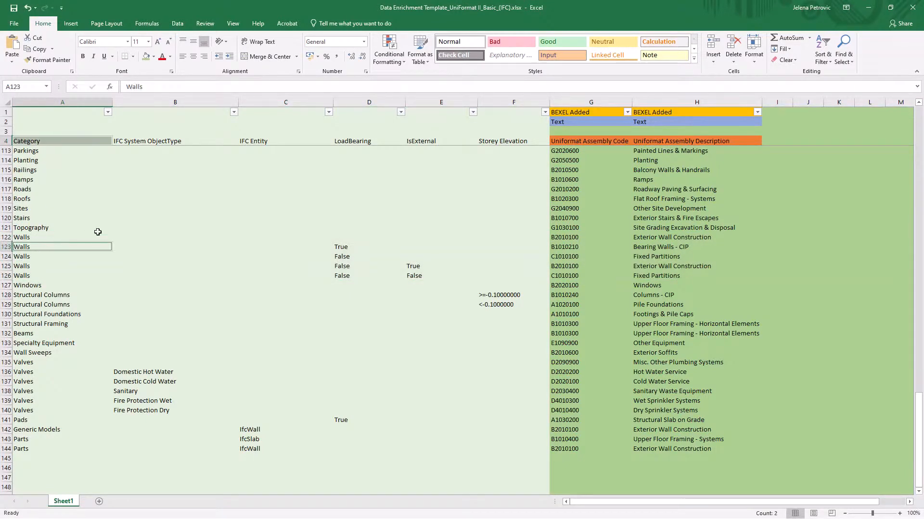
ctrl+click(340, 140)
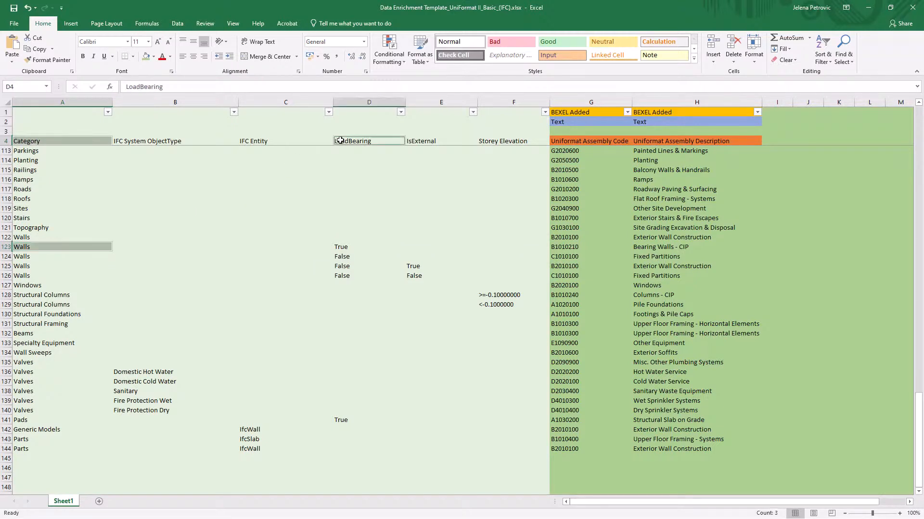
ctrl+click(352, 248)
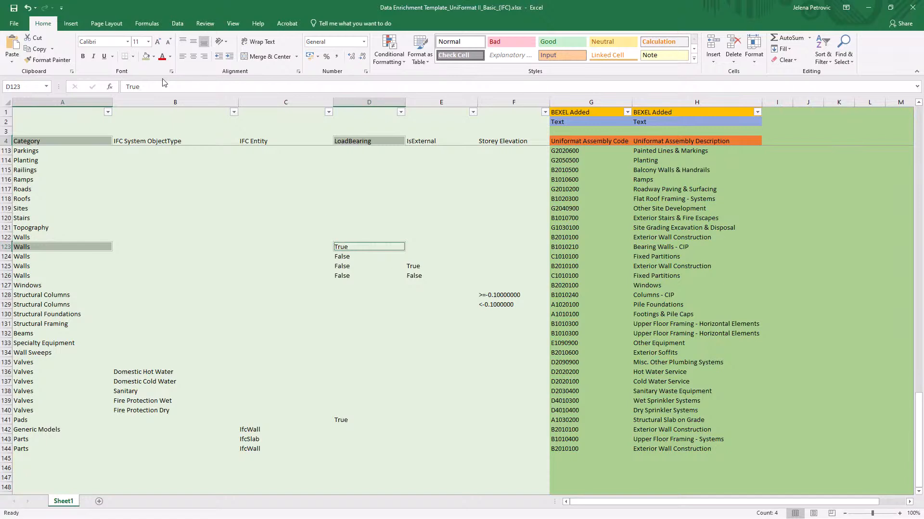
click(154, 57)
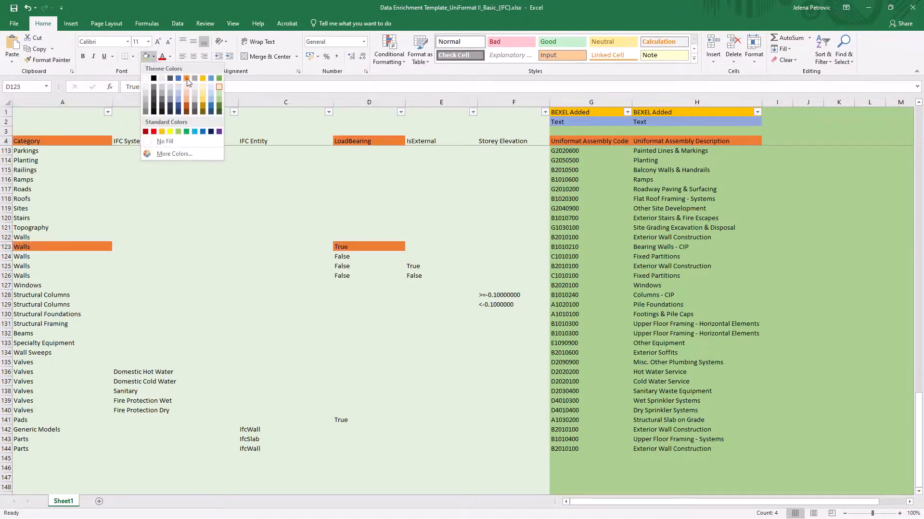
click(186, 102)
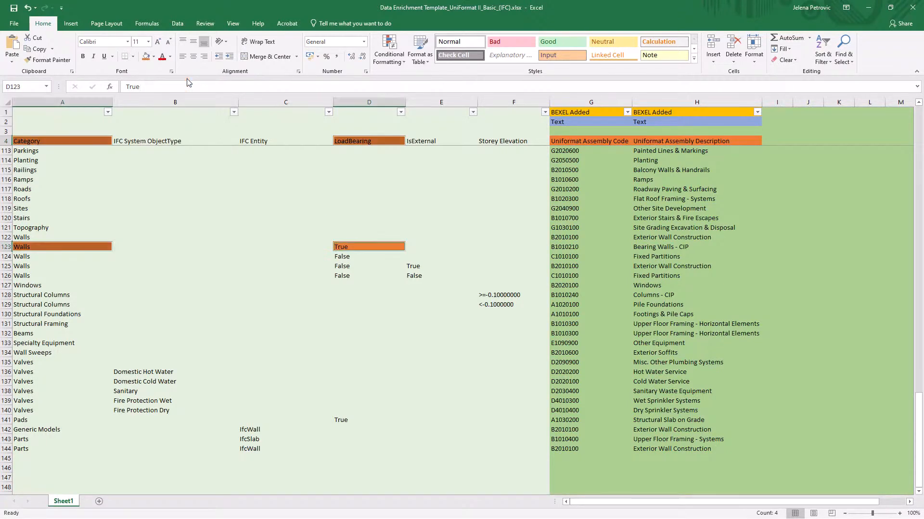
Fill the Uniformat Assembly Code and Description headers plus their B1010210 and Bearing Walls - CIP cells in row 123 with orange
click(577, 141)
ctrl+click(559, 248)
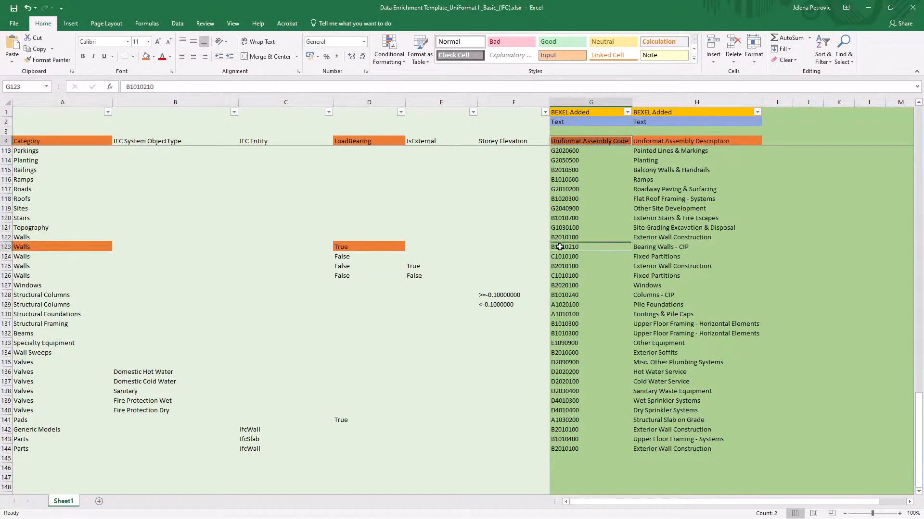
ctrl+click(670, 141)
ctrl+click(672, 247)
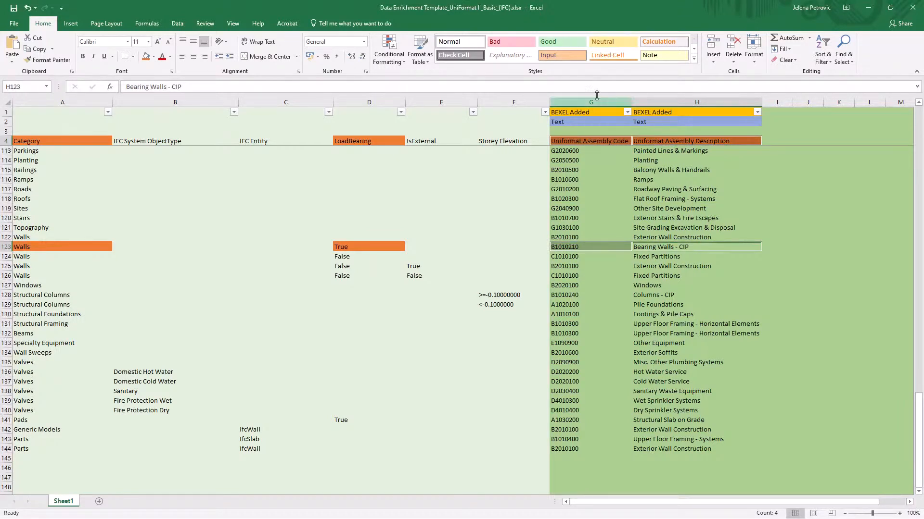
click(145, 57)
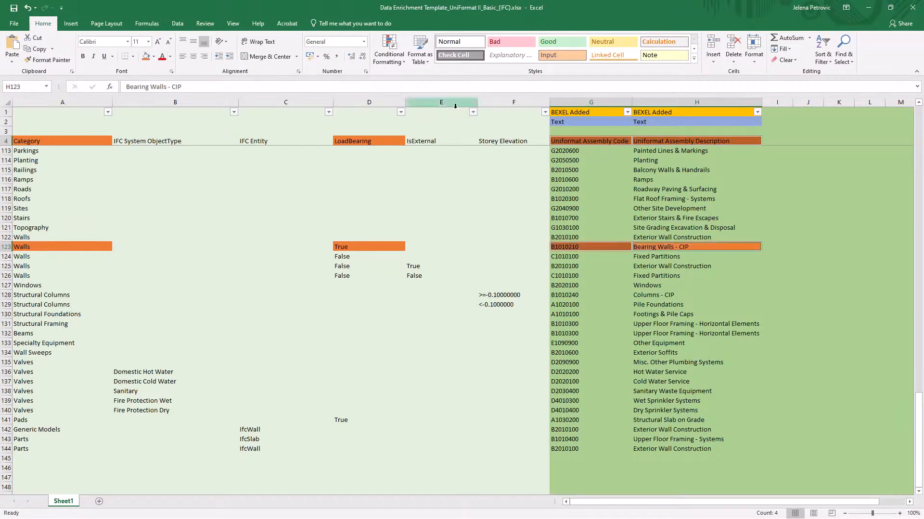
click(582, 113)
drag(583, 113, 648, 114)
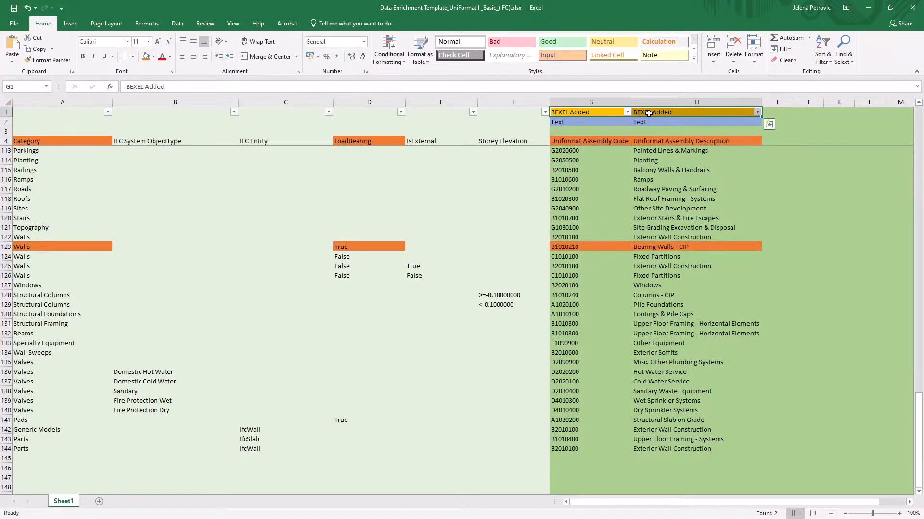
Switch to BEXEL Manager and view the Uniformat Assembly Code values for the category, the selected elements and all categories
click(868, 8)
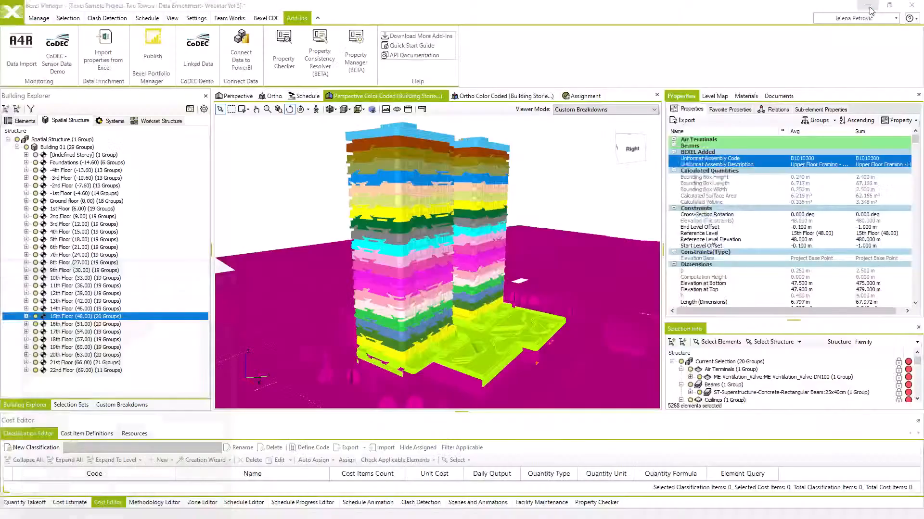
right_click(803, 161)
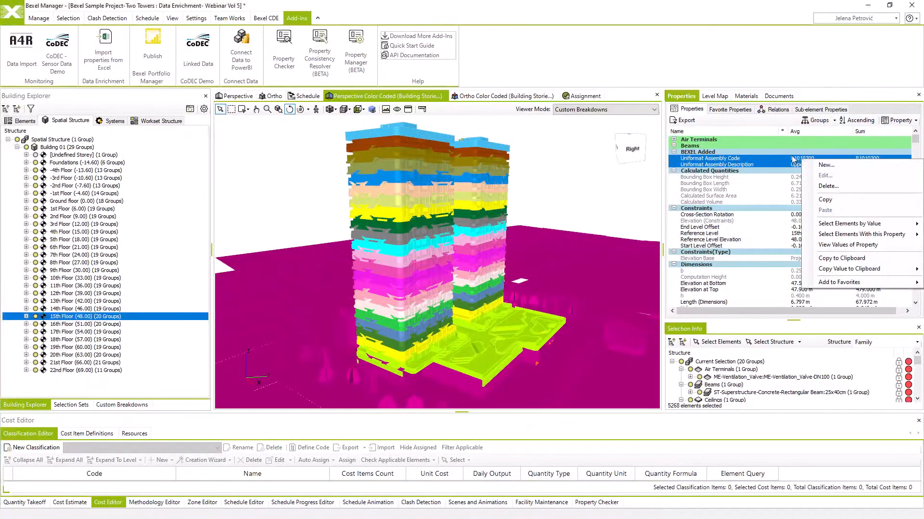
click(795, 160)
right_click(796, 160)
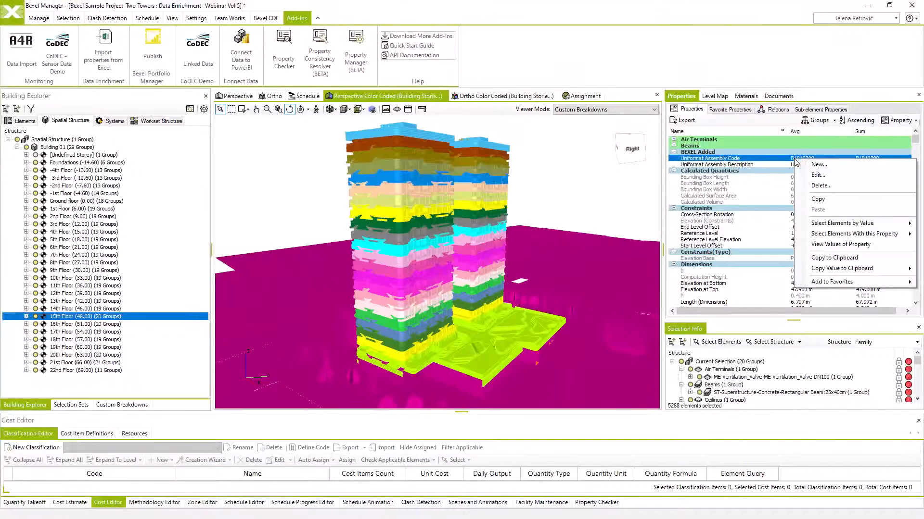
click(821, 245)
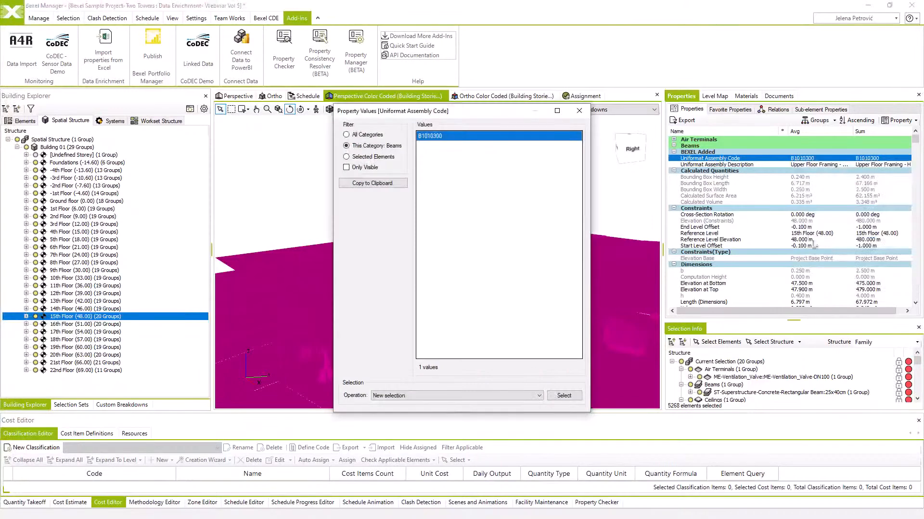
click(363, 137)
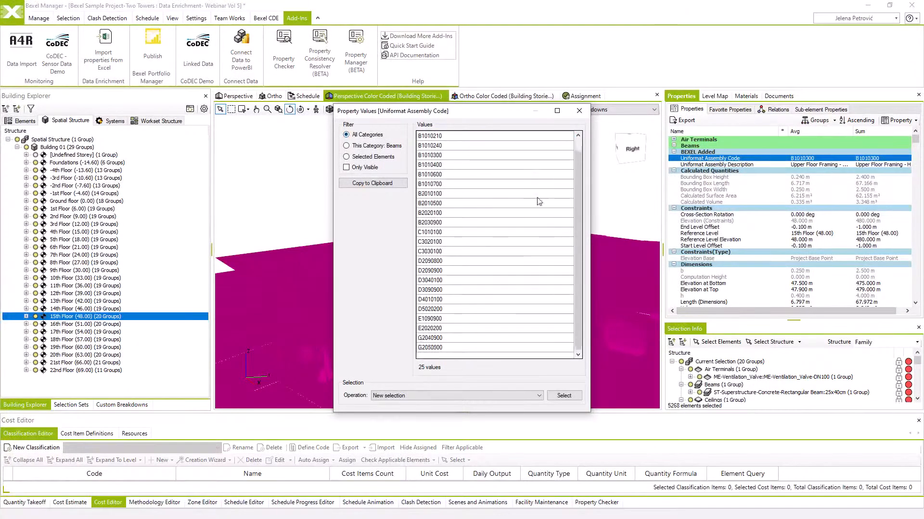
click(347, 146)
click(346, 158)
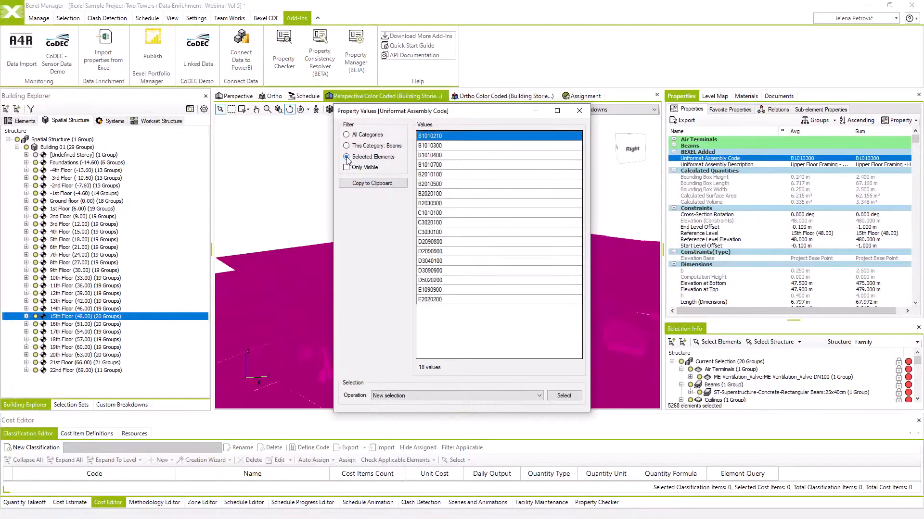
click(347, 135)
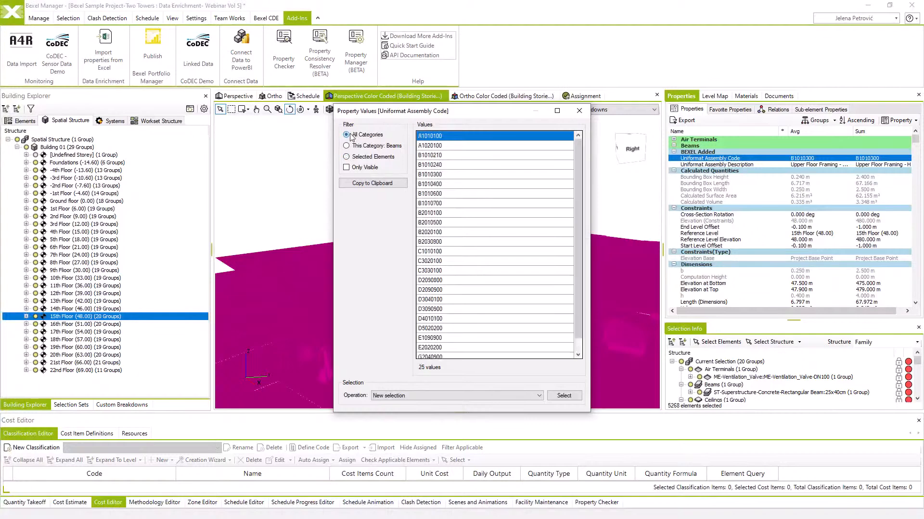
Select all elements with Uniformat Assembly Code B1010210 as a new selection
click(436, 156)
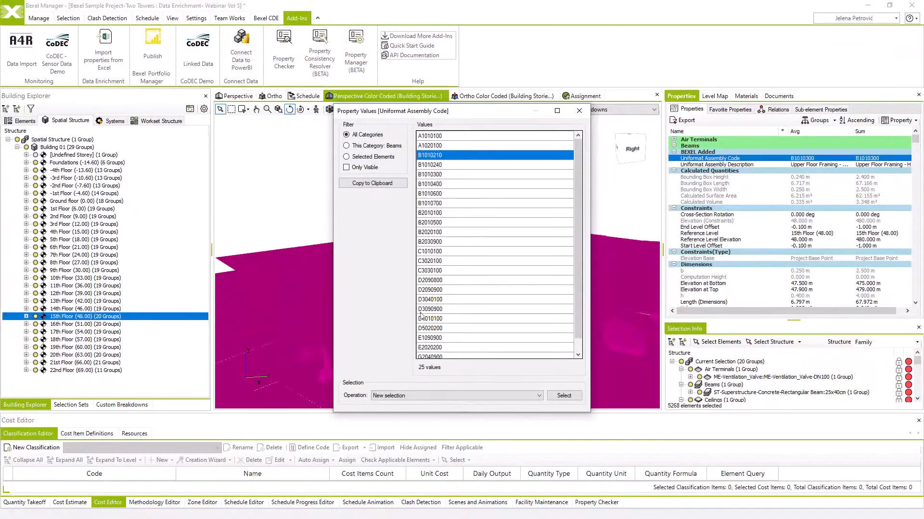
click(428, 395)
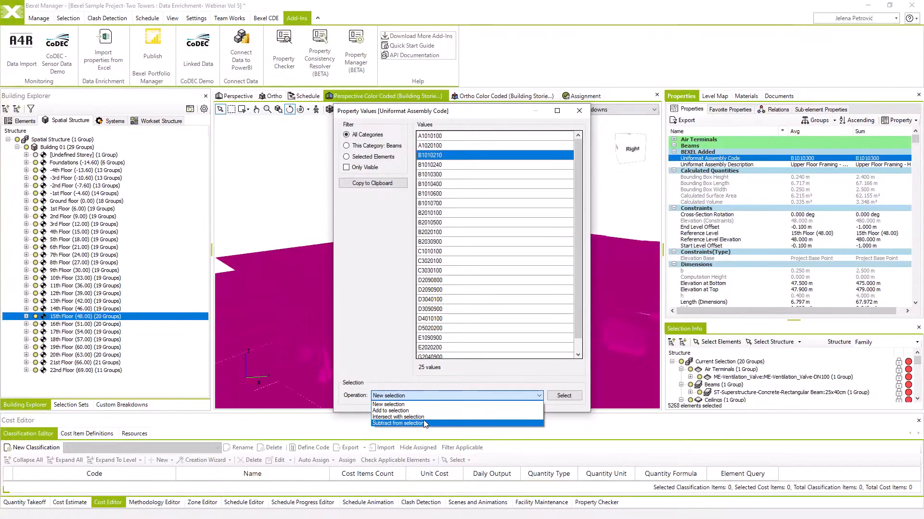
click(438, 404)
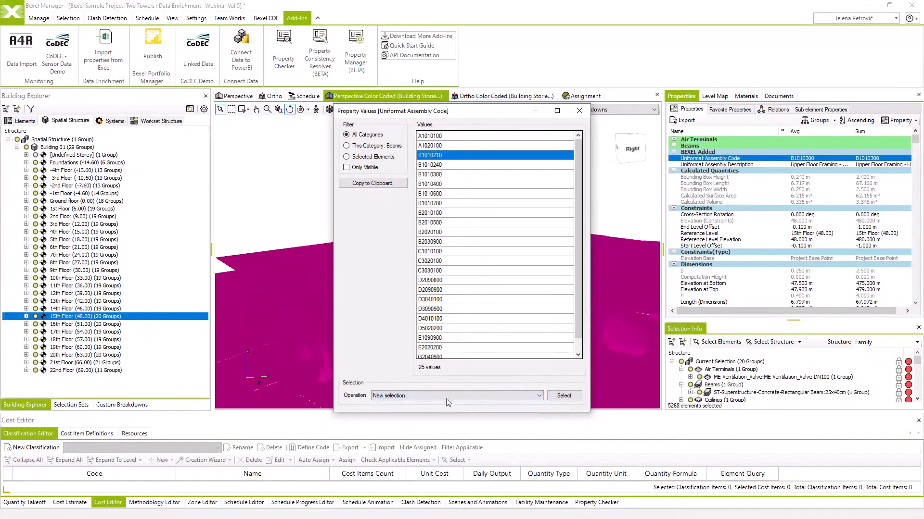
click(554, 394)
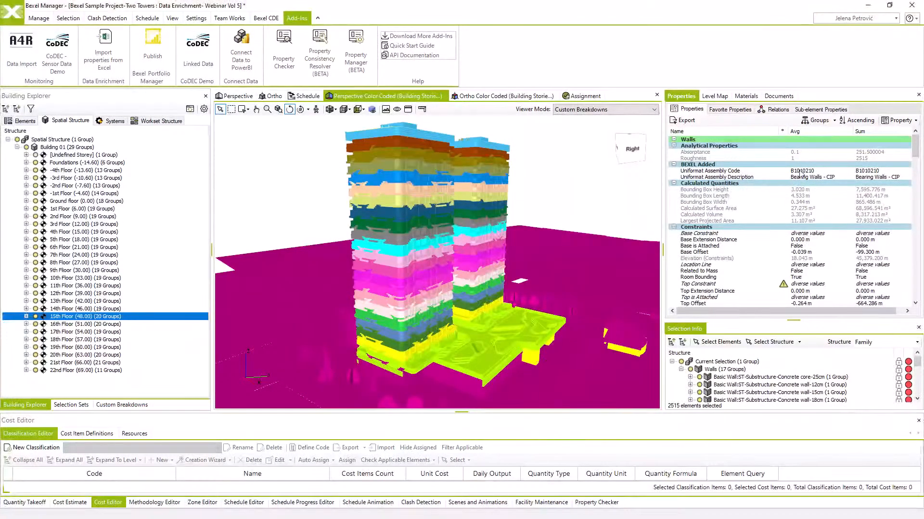
Review the selected walls' properties and families, and isolate the selected elements in the 3D view
click(675, 140)
click(675, 140)
scroll(758, 386, down, 2)
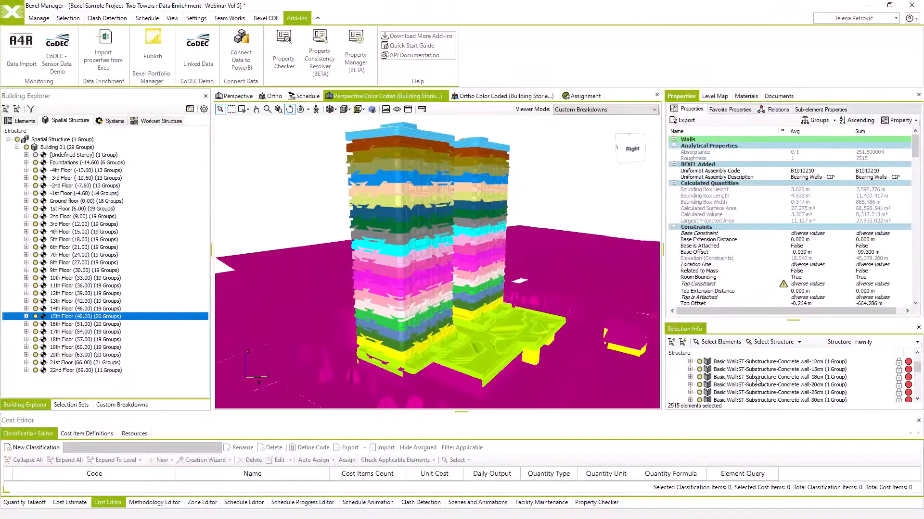
scroll(758, 384, up, 2)
right_click(537, 192)
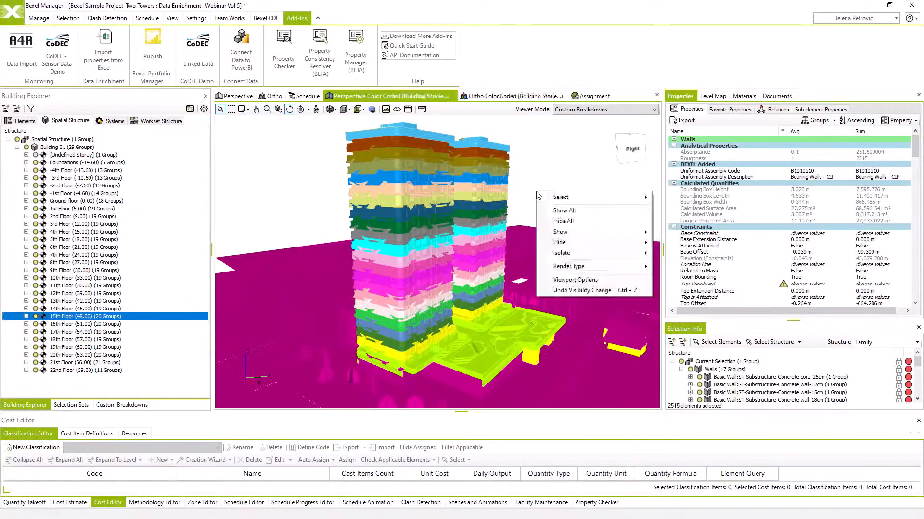
mouse_move(577, 253)
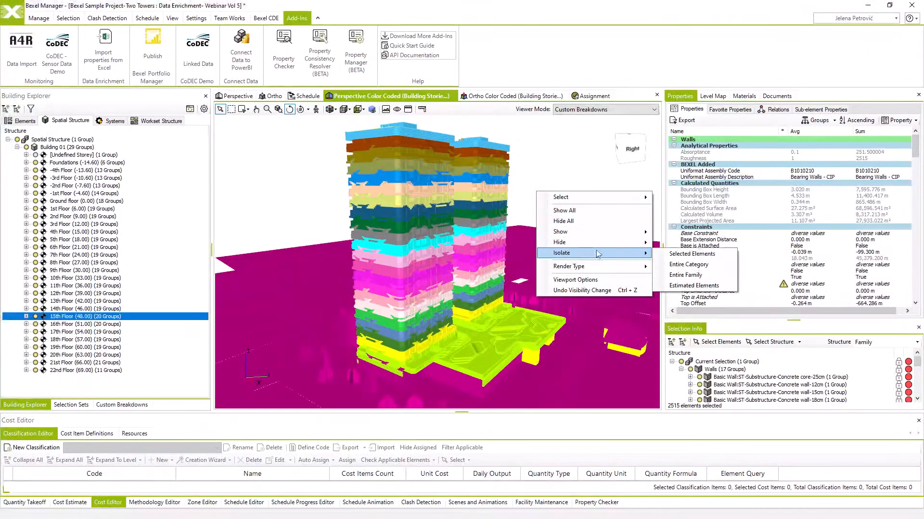
click(682, 254)
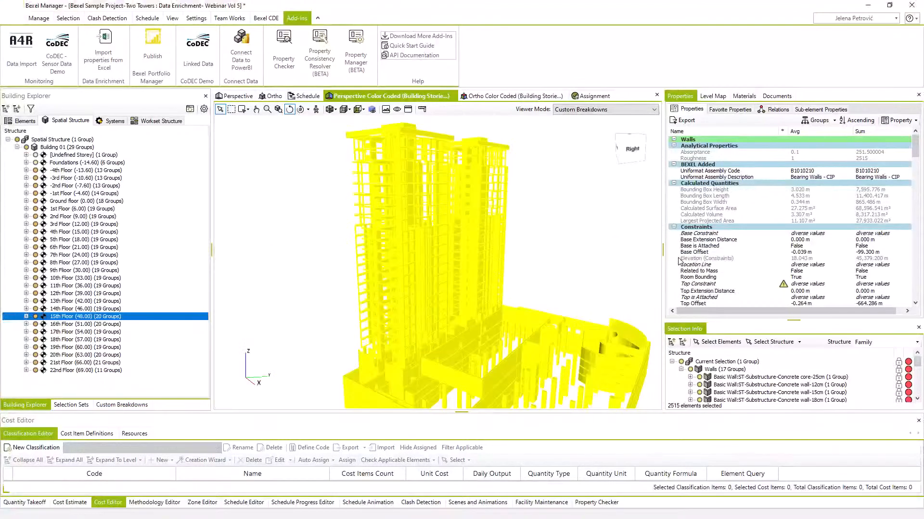
middle_drag(539, 274, 501, 258)
mouse_move(480, 276)
mouse_down()
mouse_move(492, 267)
mouse_move(481, 274)
mouse_up()
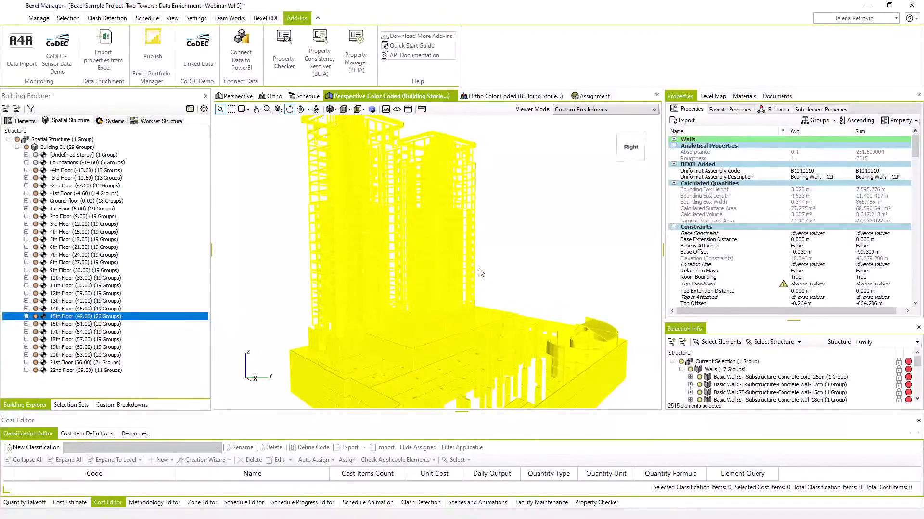
Filter the walls' properties by "category, loadbearing" to check Category and LoadBearing, and clear the filter
click(696, 170)
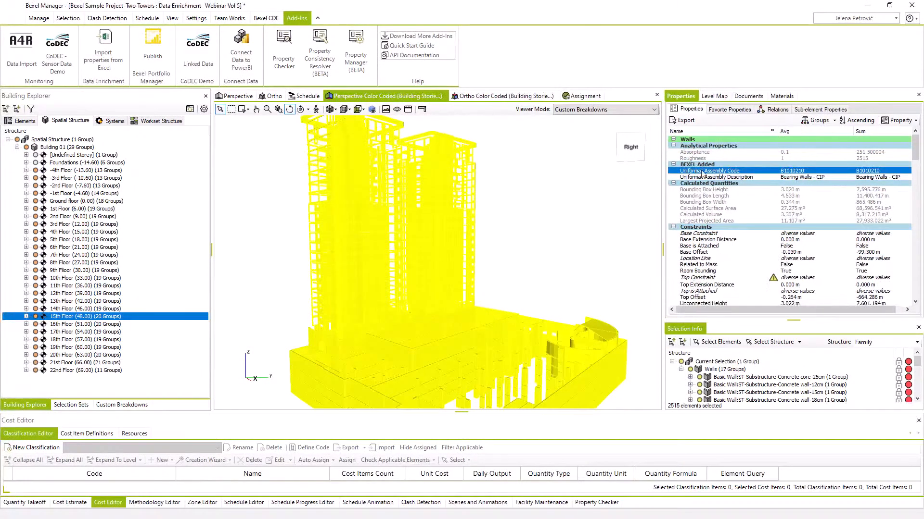
key(ctrl+f)
text(category, )
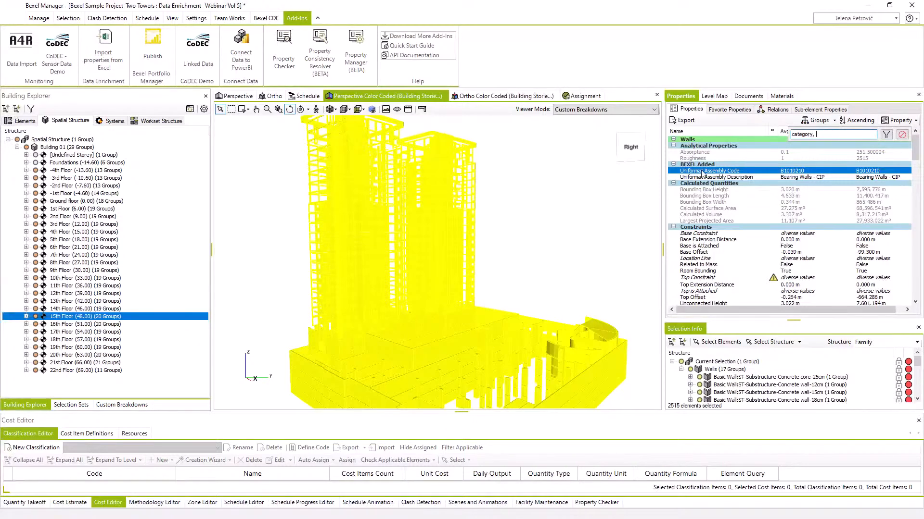
text(loadbearing)
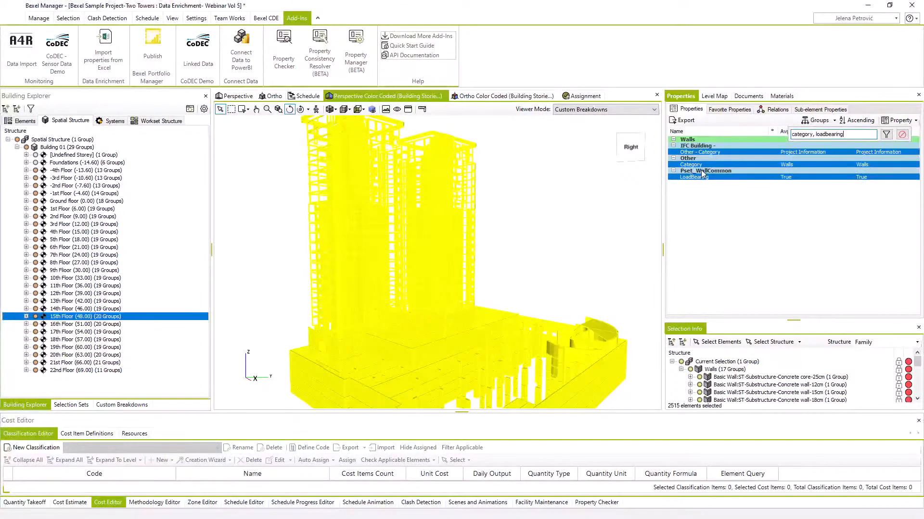
click(794, 164)
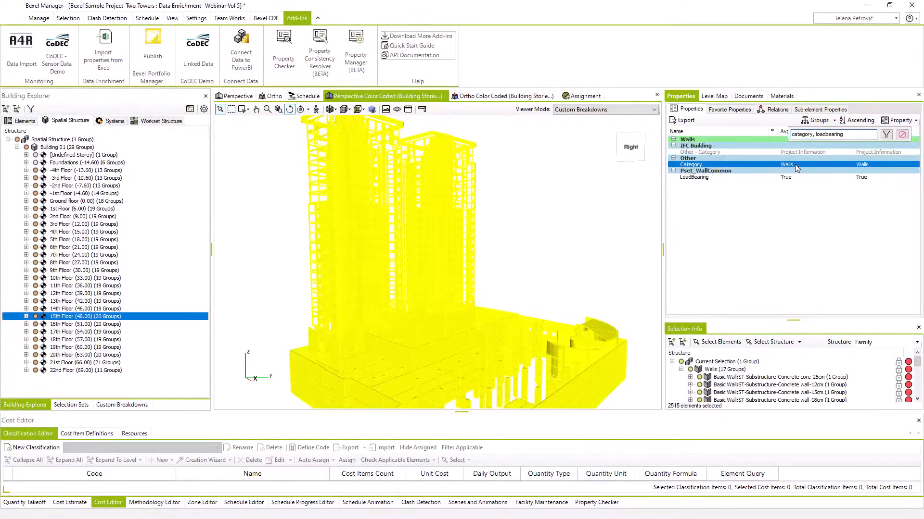
ctrl+click(793, 178)
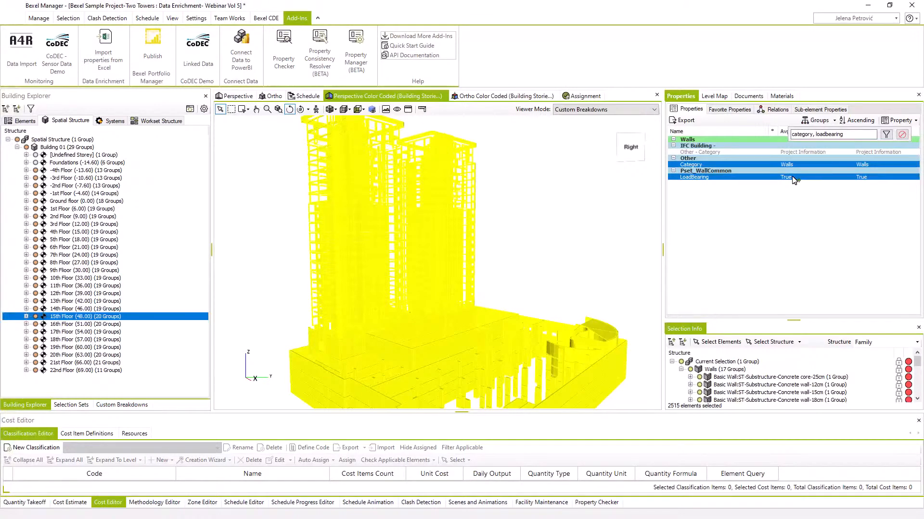
click(902, 135)
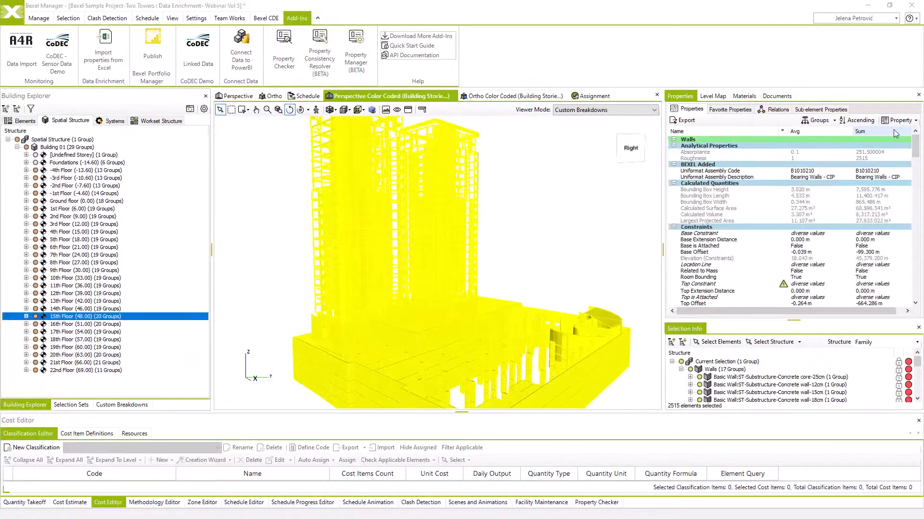
Show all model elements and open Data Enrichment Template OmniClass_(IFC)_(Same Level).xlsx in Excel
right_click(559, 177)
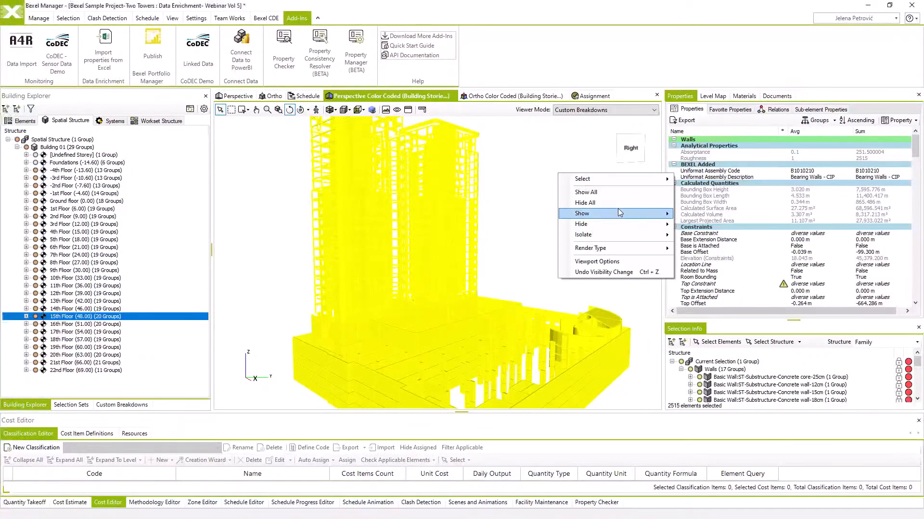
click(618, 194)
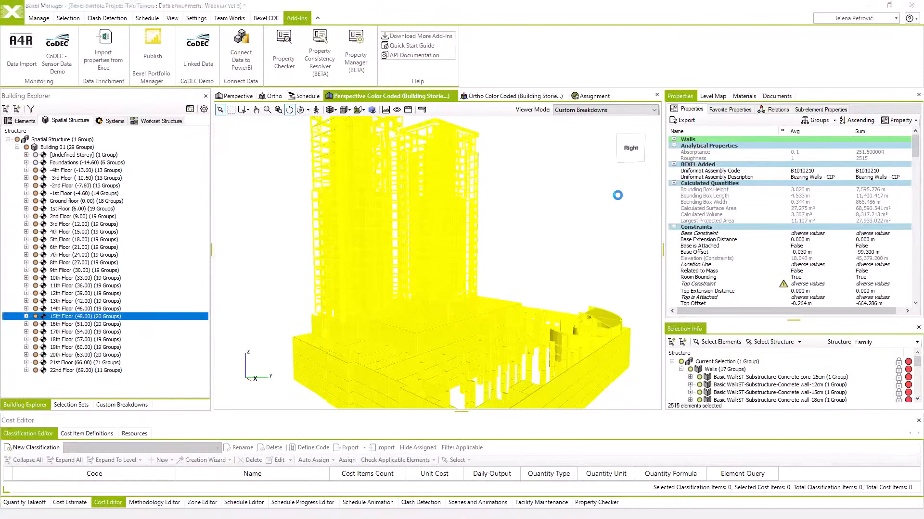
click(68, 18)
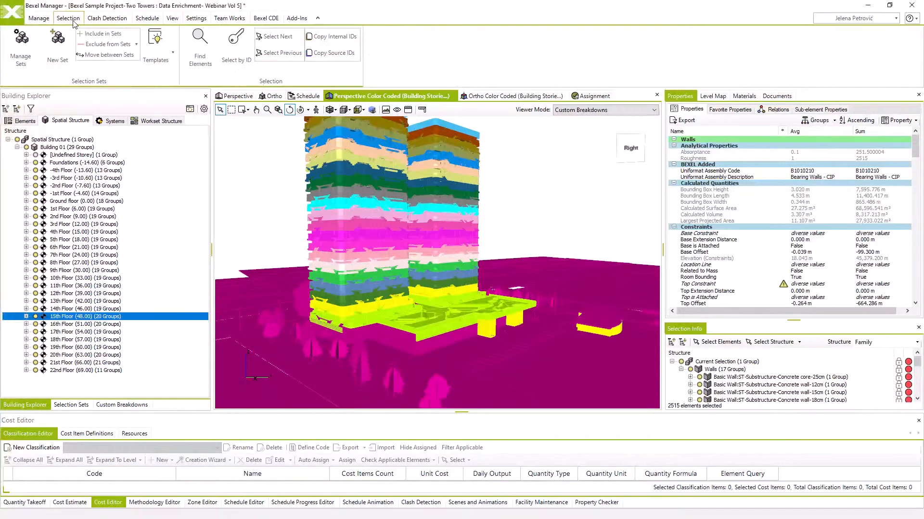
click(39, 18)
click(724, 49)
double_click(284, 231)
double_click(325, 221)
Change the property group in cell D1 to "BEXEL Added - OmniClass" and widen column D to fit
click(268, 113)
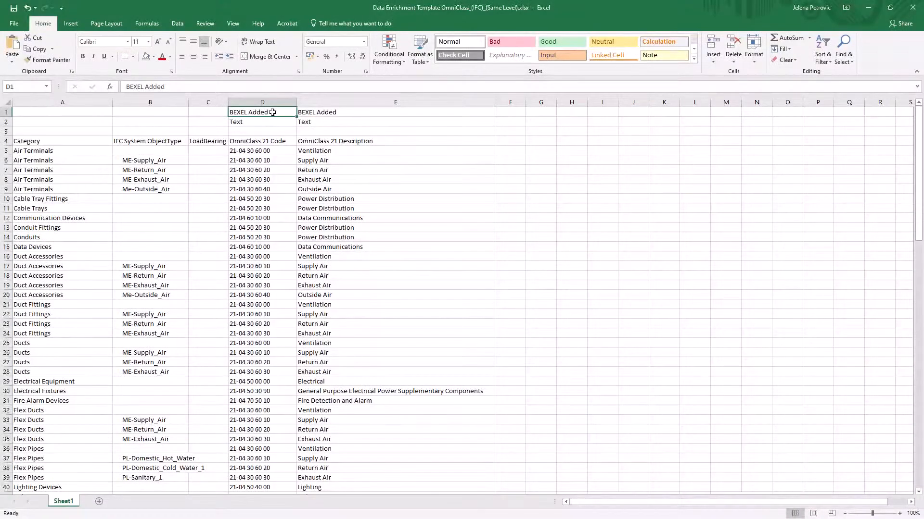
double_click(272, 112)
text(- Omni Class)
click(291, 113)
key(BackSpace)
click(291, 124)
drag(297, 102, 309, 102)
Copy the BEXEL Added - OmniClass group name from D1 to E1
click(285, 112)
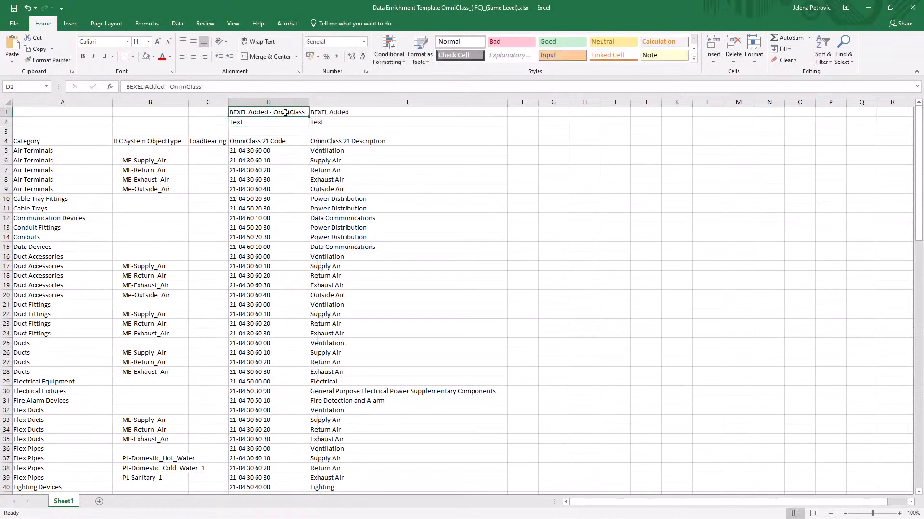
key(ctrl+c)
click(402, 113)
key(ctrl+v)
Fill the group name cells D1 and E1 with gold
drag(398, 115, 278, 112)
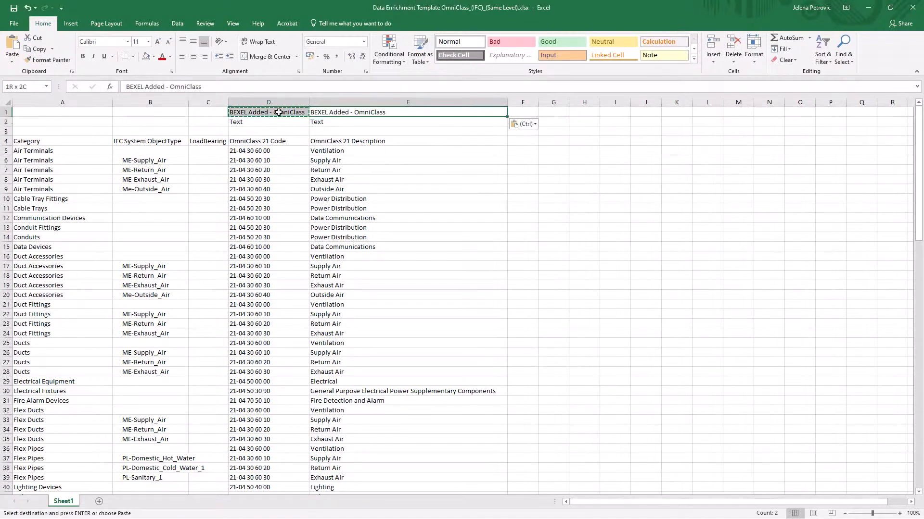
click(154, 56)
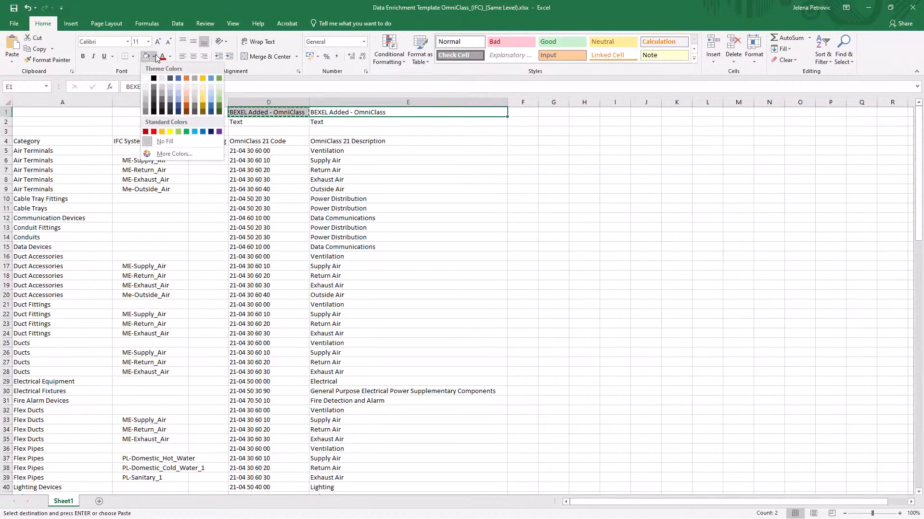
click(202, 78)
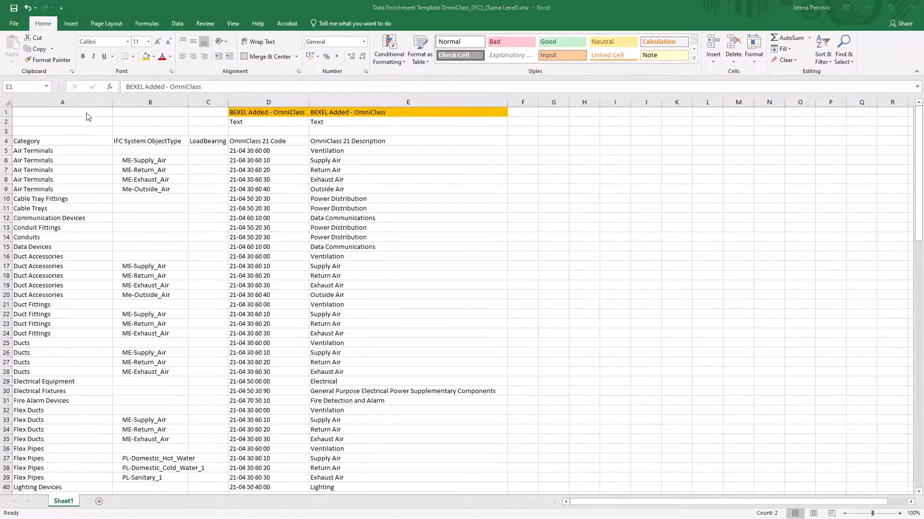
Fill the condition columns A to C with light green
drag(62, 102, 205, 102)
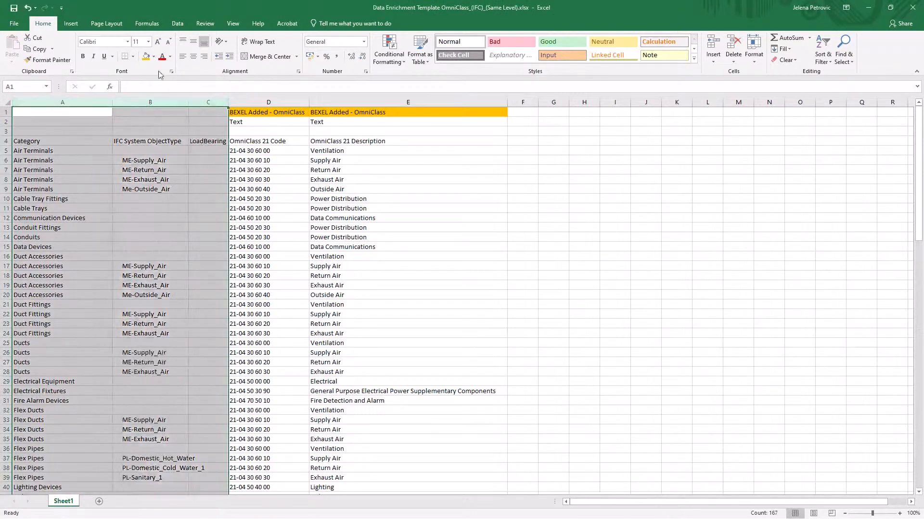
click(153, 56)
click(221, 97)
Fill the row 4 header cells from Category to OmniClass 21 Description with orange
click(35, 141)
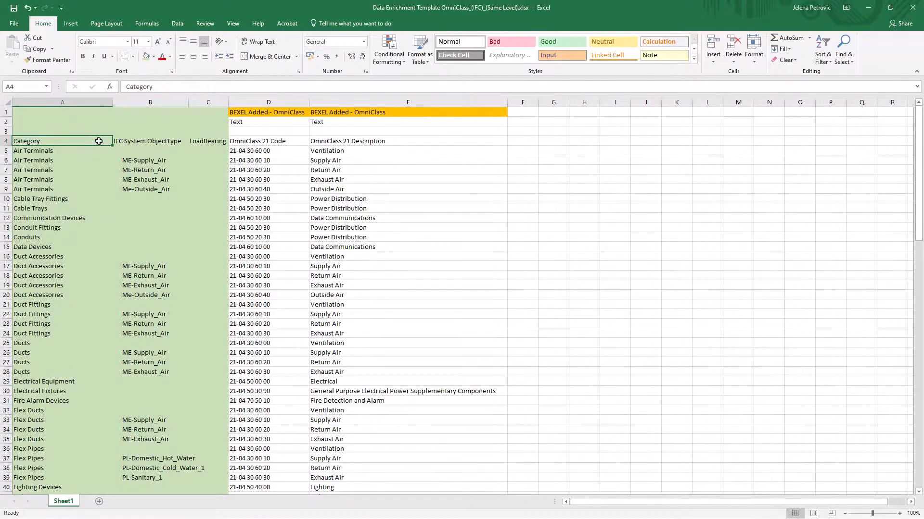
ctrl+click(130, 141)
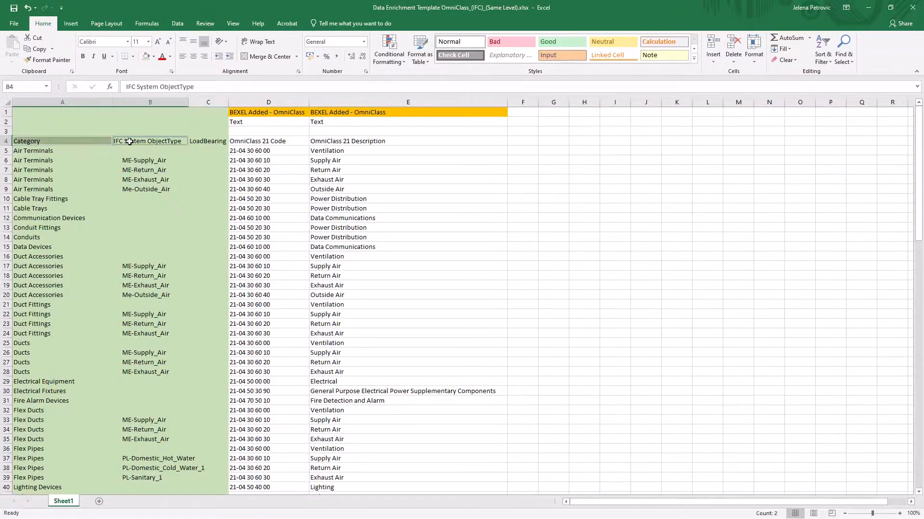
ctrl+click(194, 140)
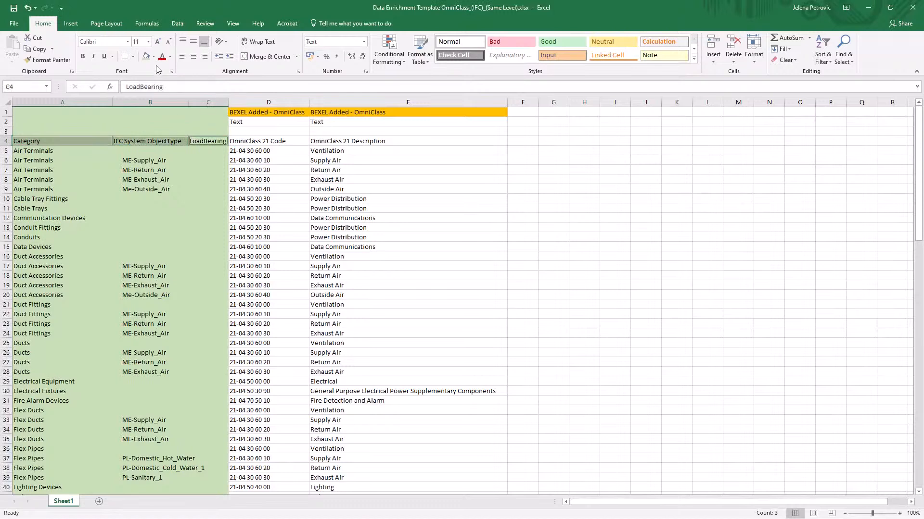
click(154, 56)
click(186, 79)
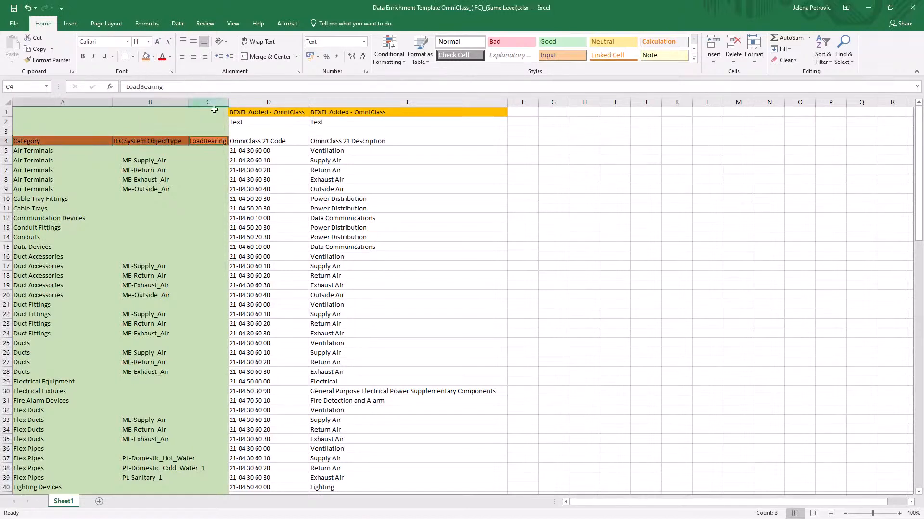
click(245, 141)
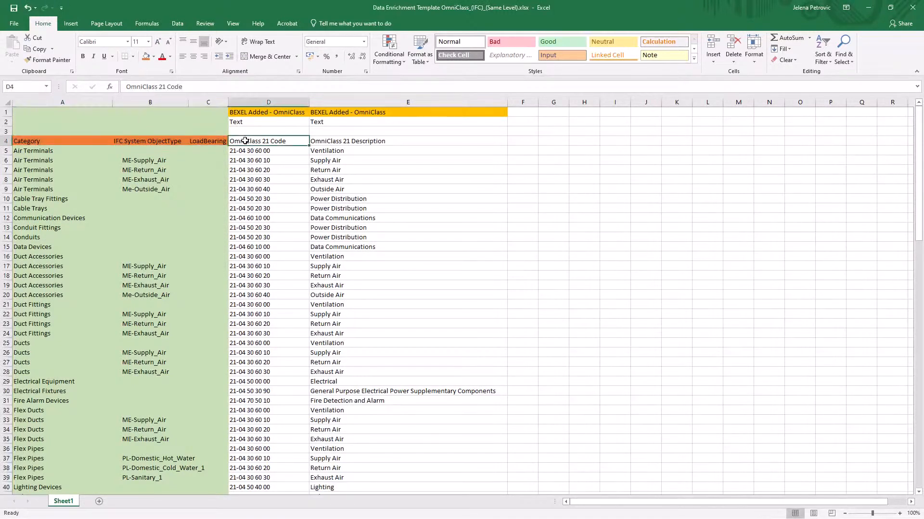
ctrl+click(322, 140)
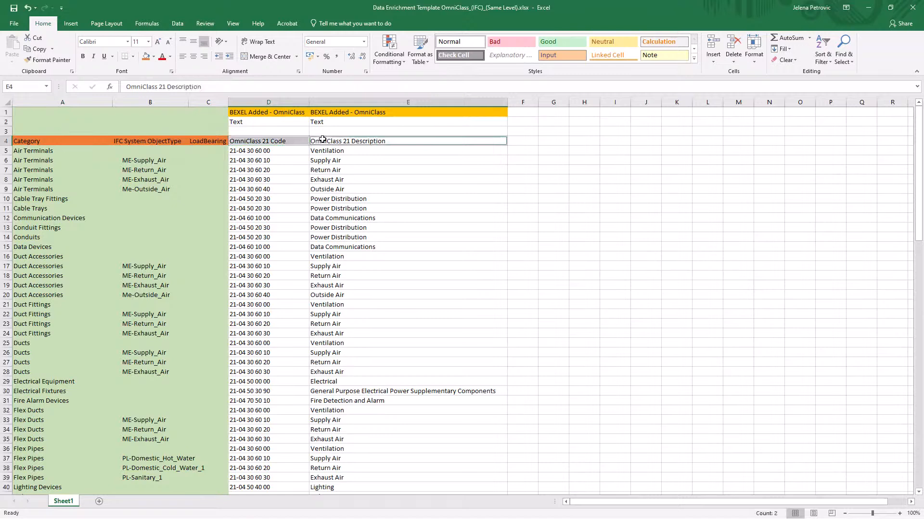
click(148, 57)
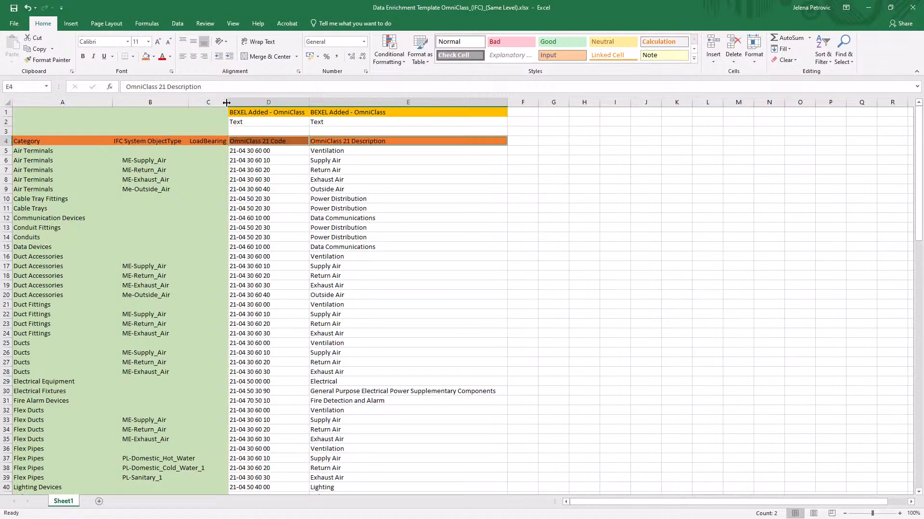
Review the property group names, the OmniClass 21 codes and descriptions, and the condition values in columns A to C
click(242, 112)
drag(241, 112, 325, 111)
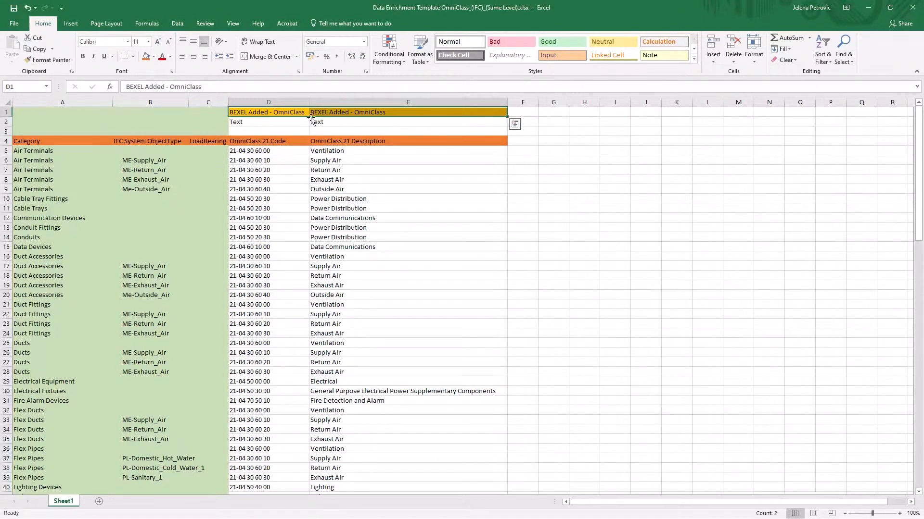
drag(272, 150, 346, 486)
drag(29, 148, 207, 495)
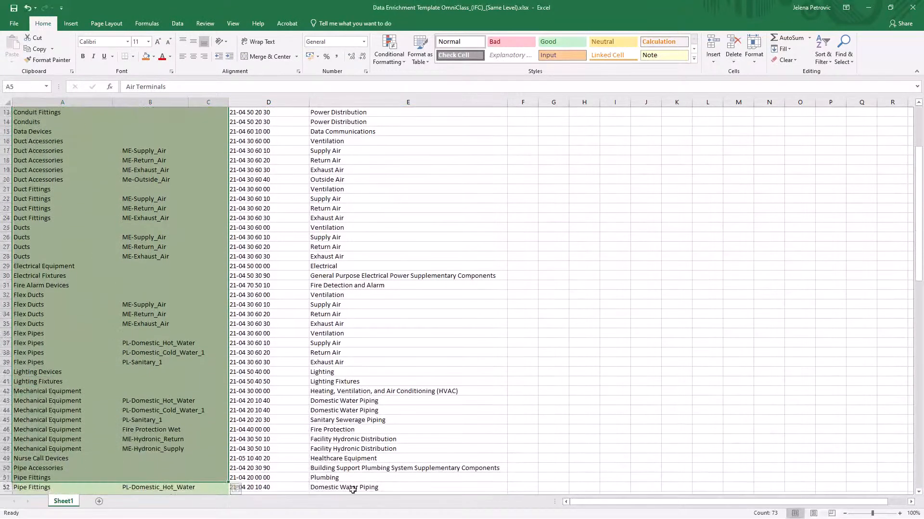
Remove all fill colours from columns A to E
drag(918, 202, 919, 162)
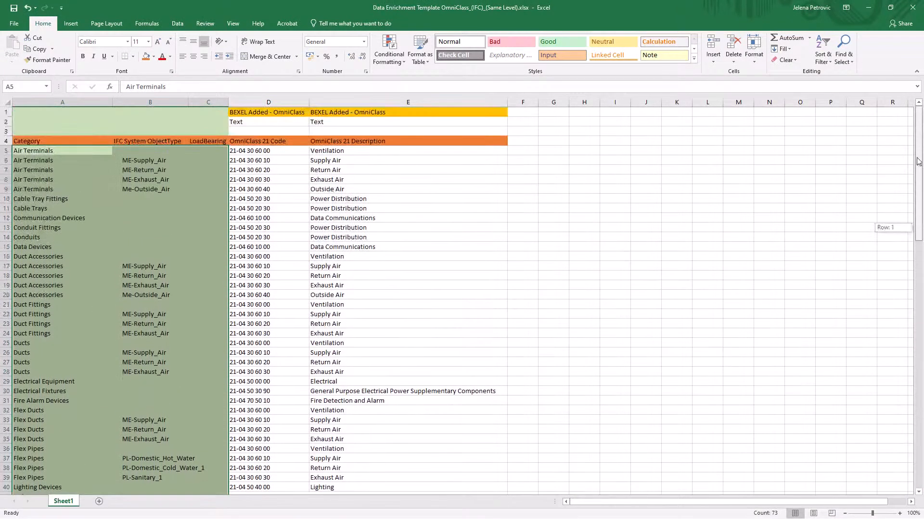
drag(47, 101, 395, 99)
click(154, 56)
click(155, 144)
click(105, 115)
Save the workbook as "Data Enrichment Template OmniClass_(IFC)_(Same Level) - Custom.xlsx" in the Custom Templates Data Enrichment folder and close it
click(22, 26)
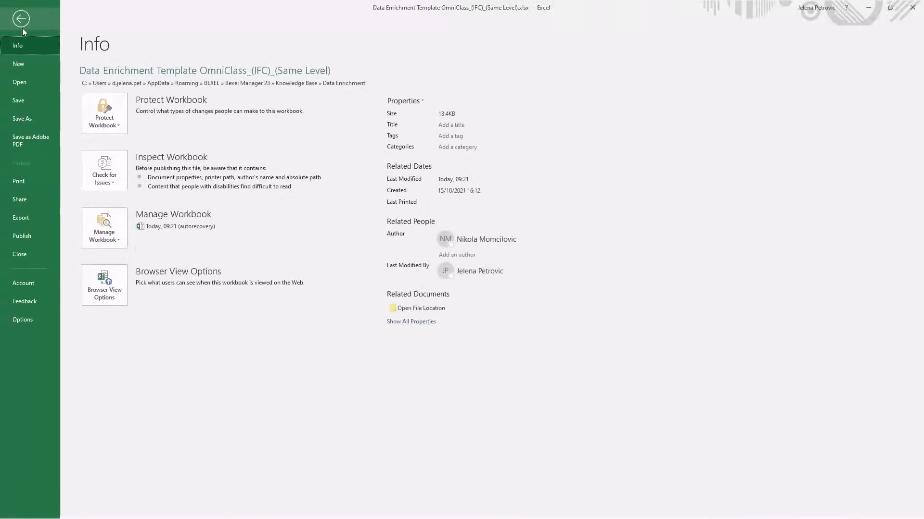
click(34, 117)
click(350, 85)
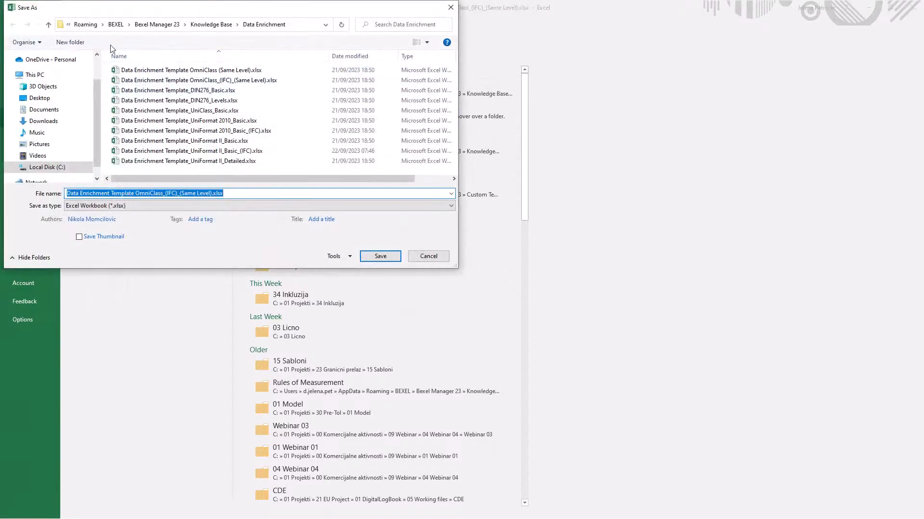
click(49, 25)
click(48, 25)
double_click(134, 81)
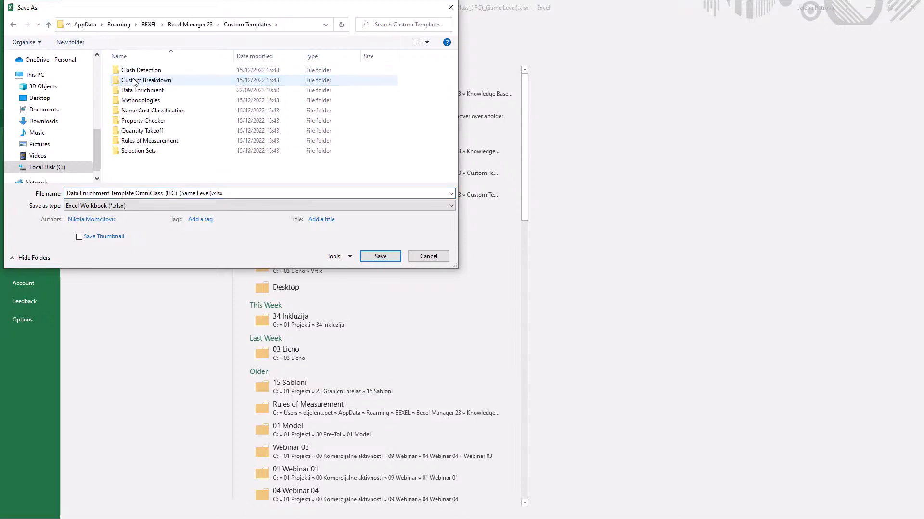
double_click(135, 91)
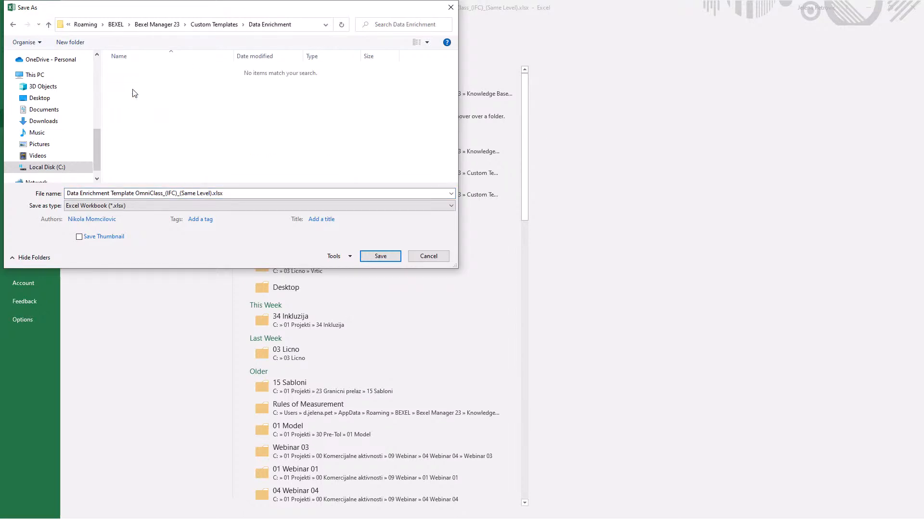
click(211, 194)
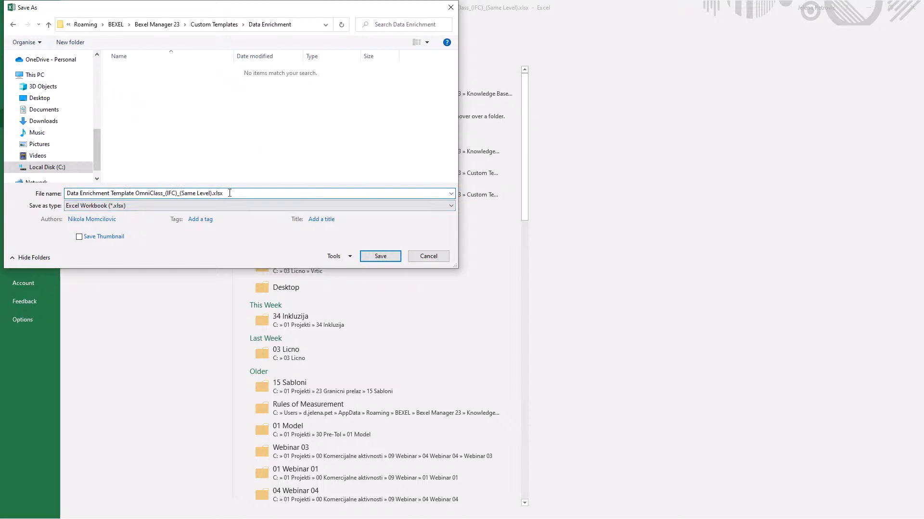
text(- Custom)
click(383, 256)
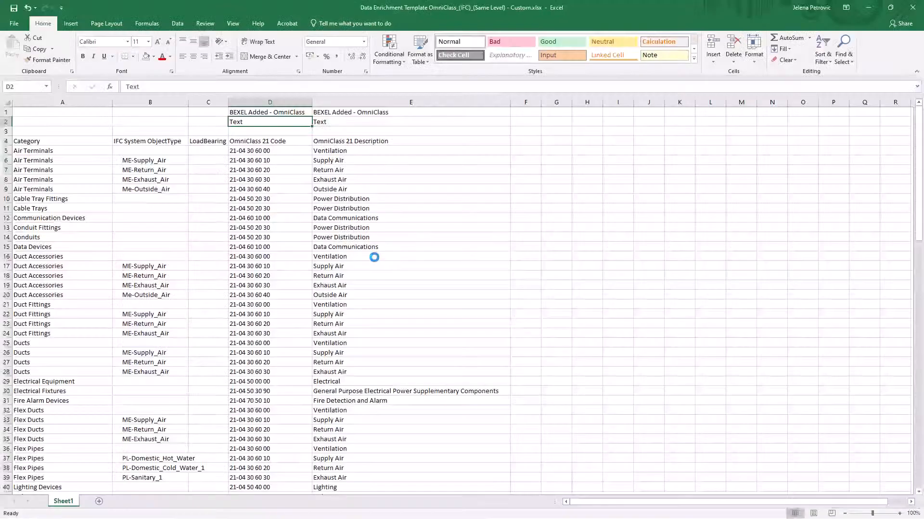
click(912, 8)
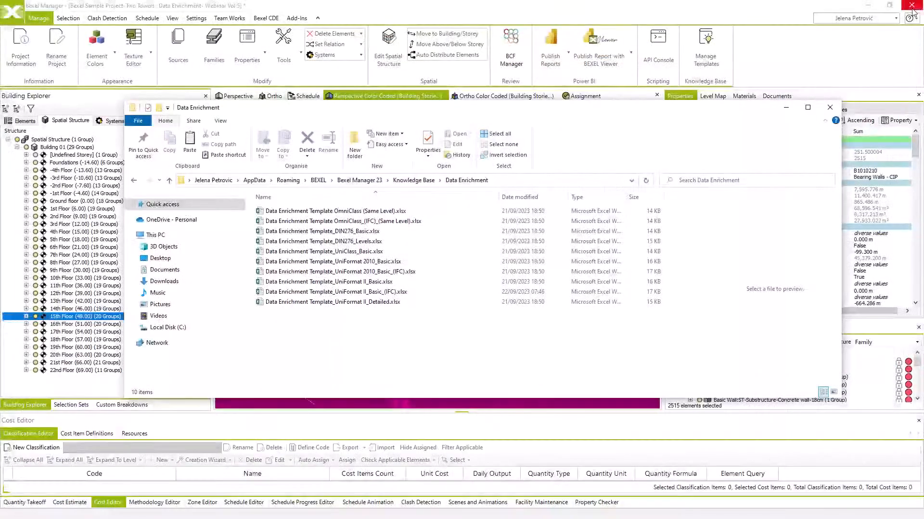
Return to BEXEL Manager and start importing properties from Excel to all elements that meet the conditions, creating selection sets with the results
click(793, 106)
click(293, 19)
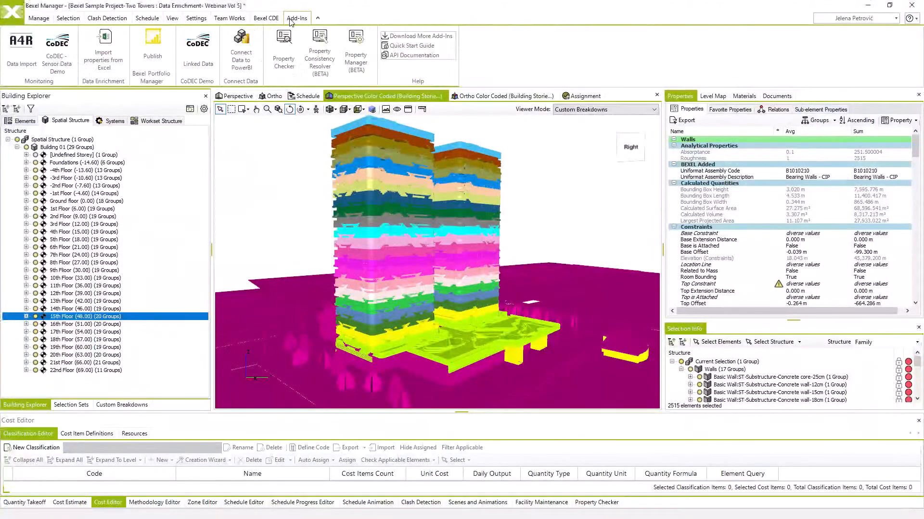
click(104, 53)
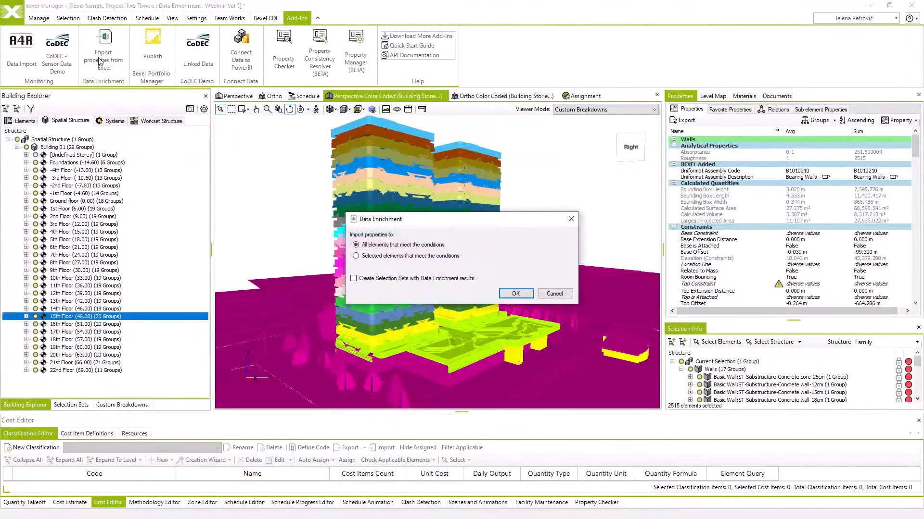
click(353, 279)
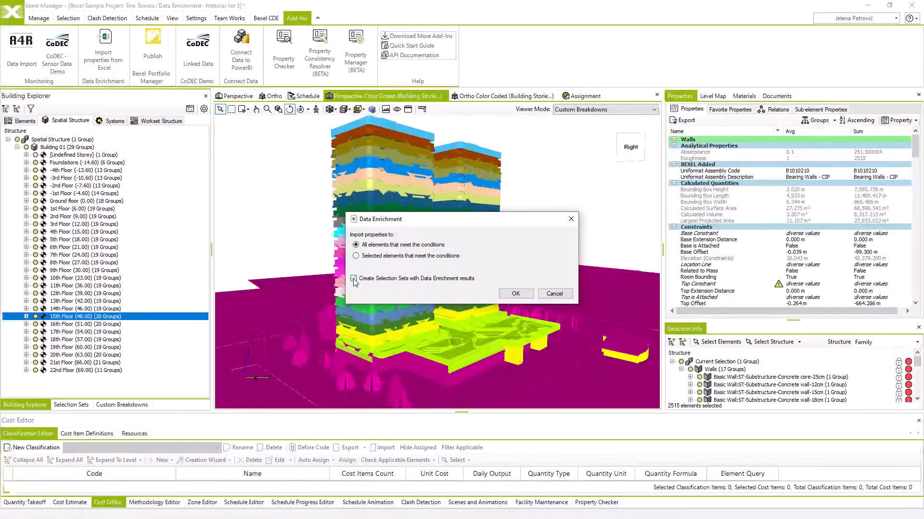
click(514, 294)
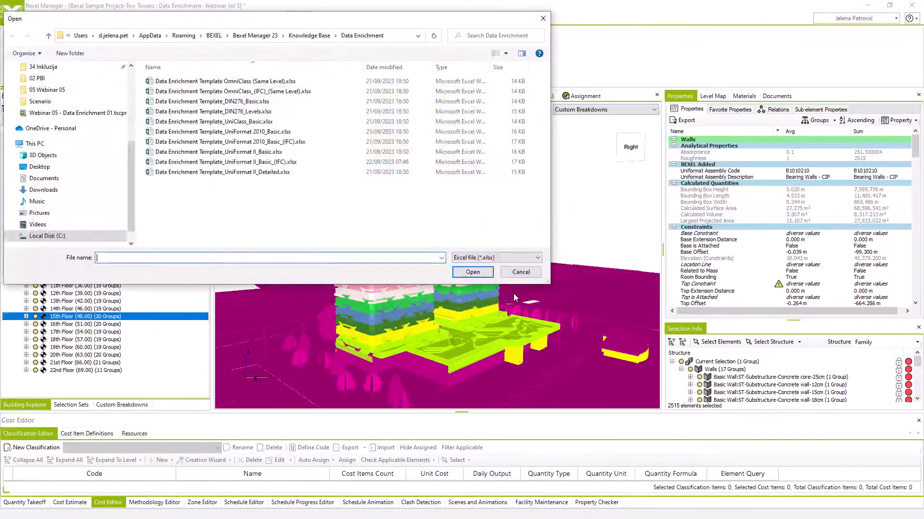
Import "Data Enrichment Template OmniClass_(IFC)_(Same Level) - Custom.xlsx" from the Custom Templates Data Enrichment folder
click(49, 36)
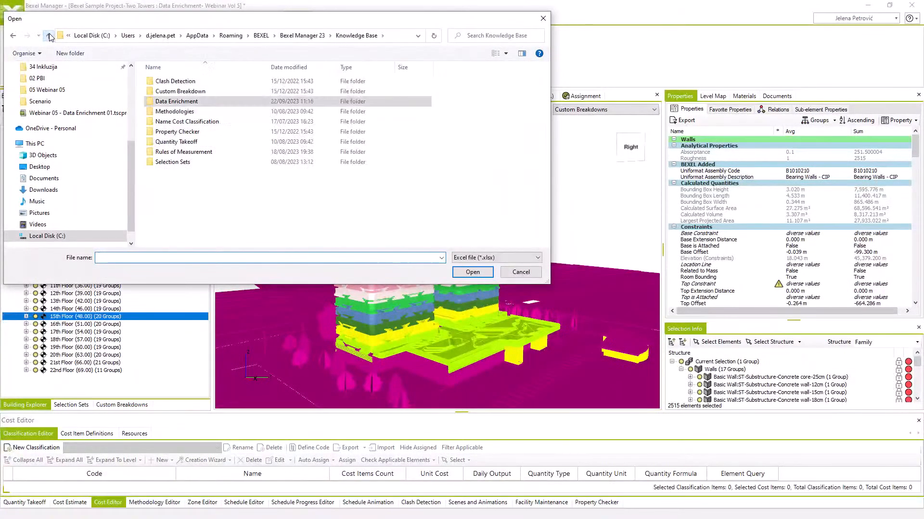
click(50, 36)
double_click(178, 92)
double_click(176, 102)
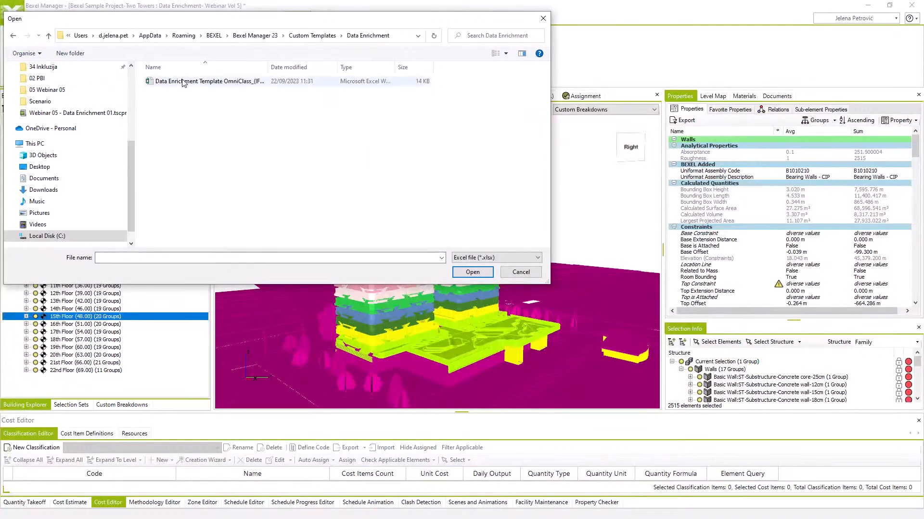
click(183, 82)
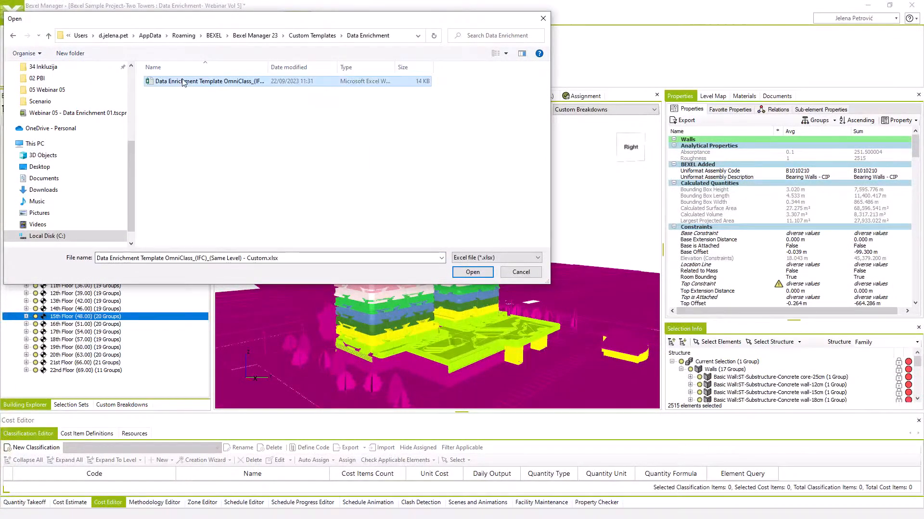
click(472, 272)
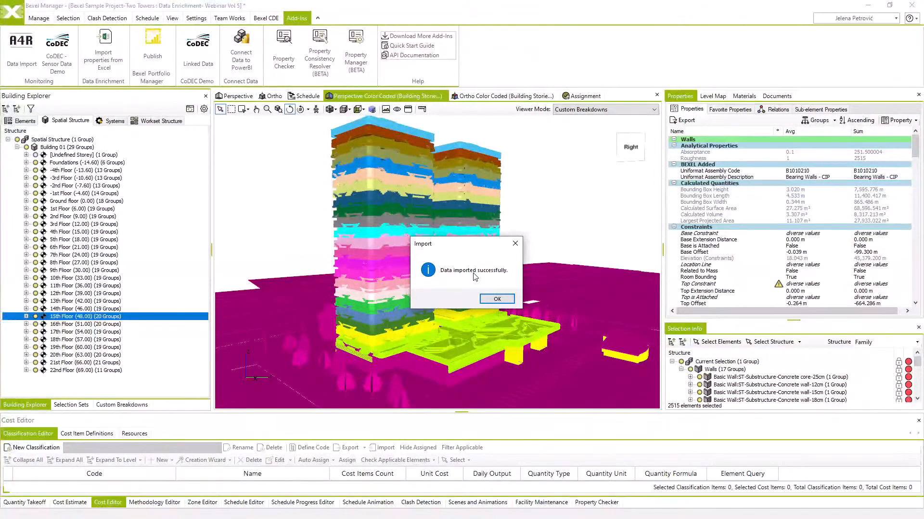
click(495, 299)
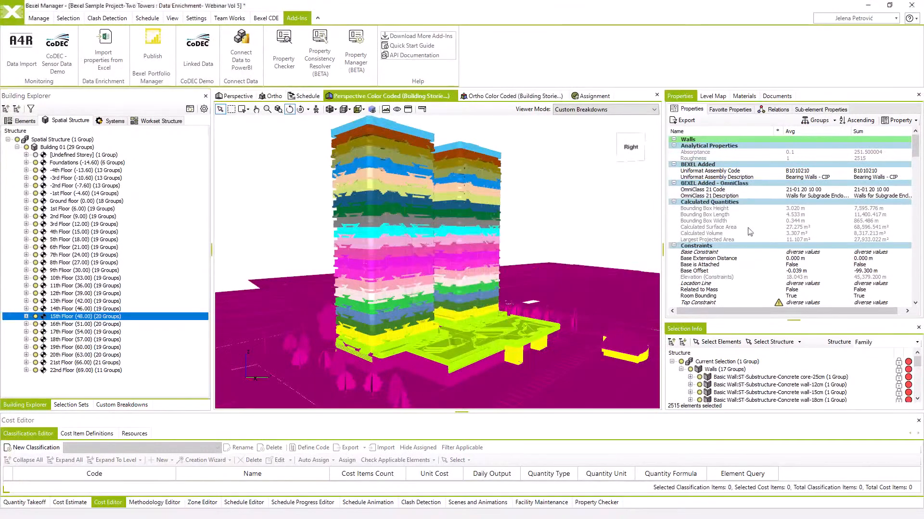
Hide the Average totals for the walls' properties and widen the columns to read the BEXEL Added - OmniClass values
click(754, 191)
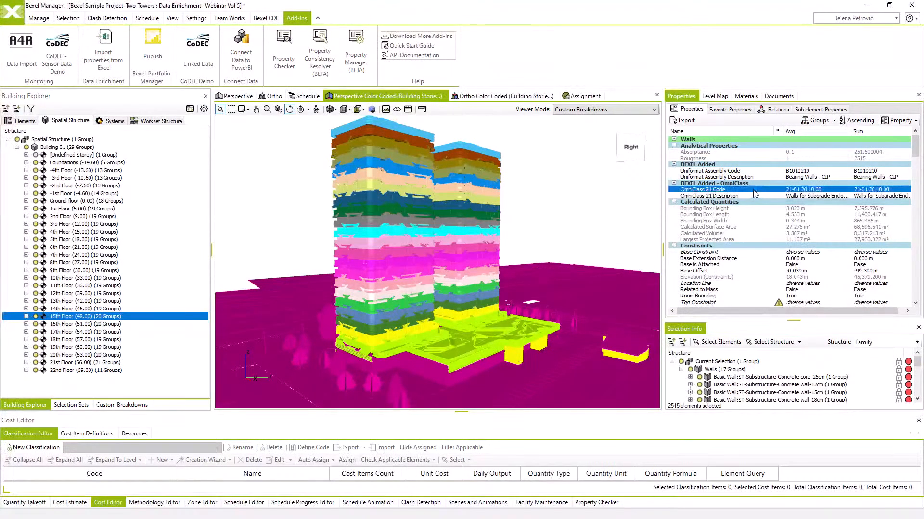
shift+click(752, 198)
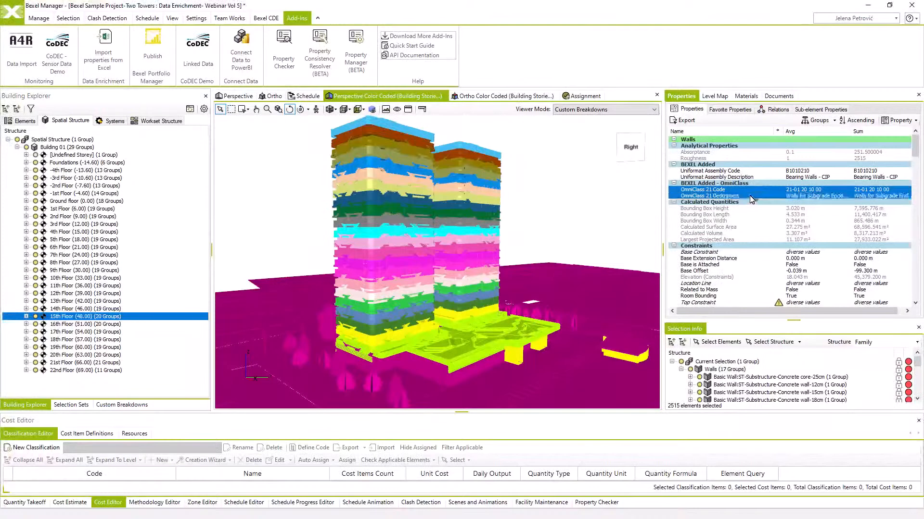
click(900, 121)
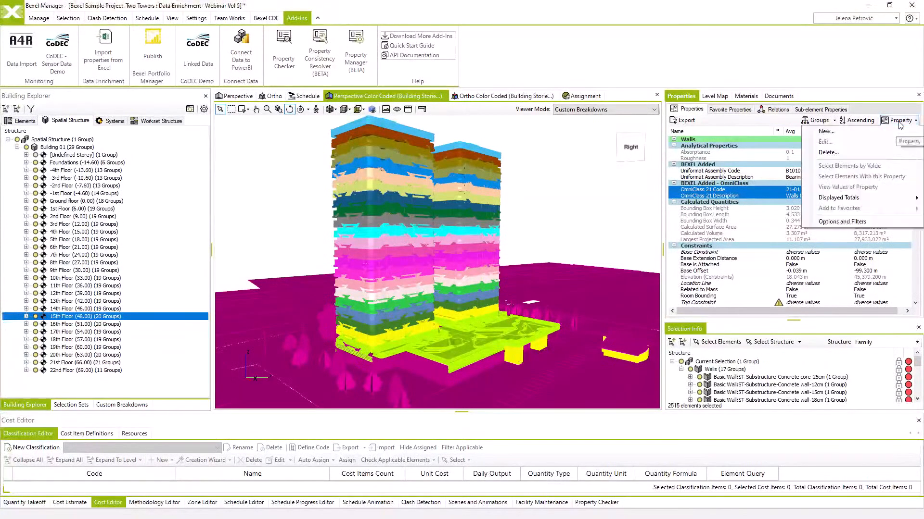
mouse_move(823, 199)
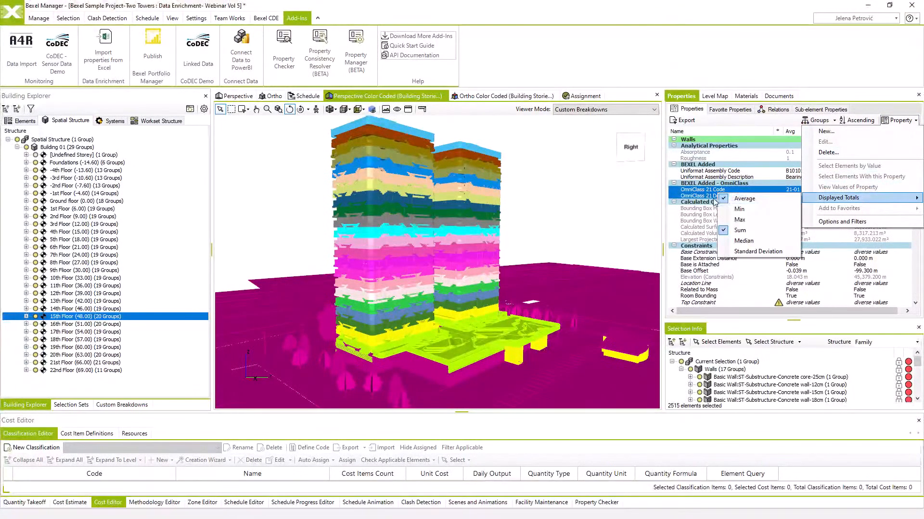
click(727, 199)
click(762, 202)
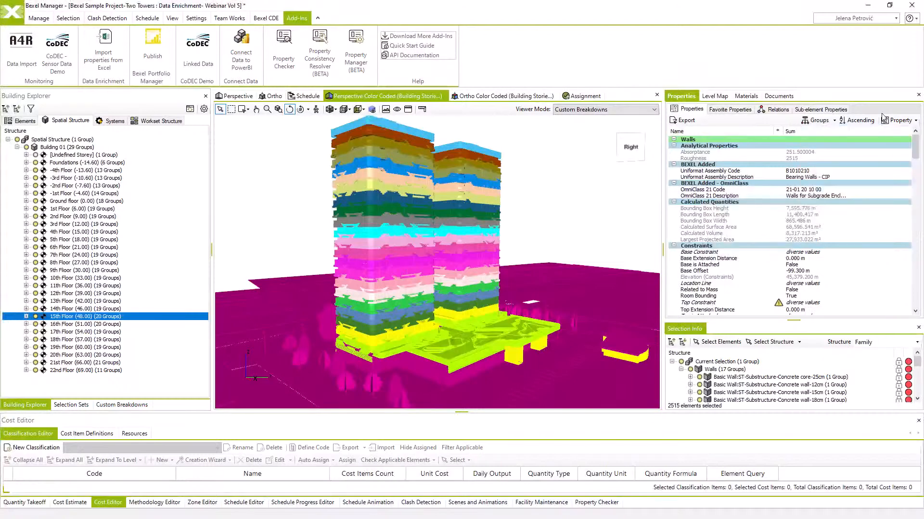
mouse_move(771, 130)
mouse_down()
mouse_move(787, 136)
mouse_move(775, 137)
mouse_up()
drag(859, 136, 887, 133)
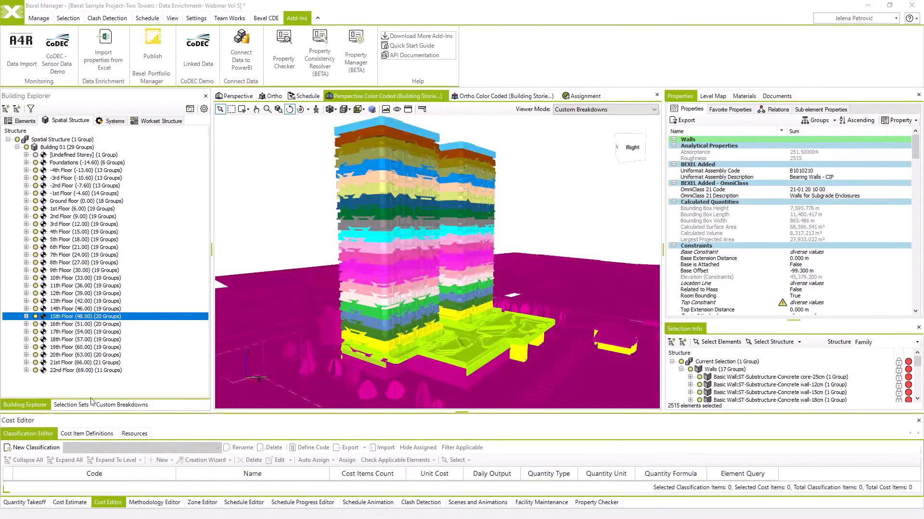
Delete the Uniformat Assembly Code and Uniformat Assembly Description properties from the Railings in the Surrounding Buildings and Roads selection set of Construction Sequence
click(71, 404)
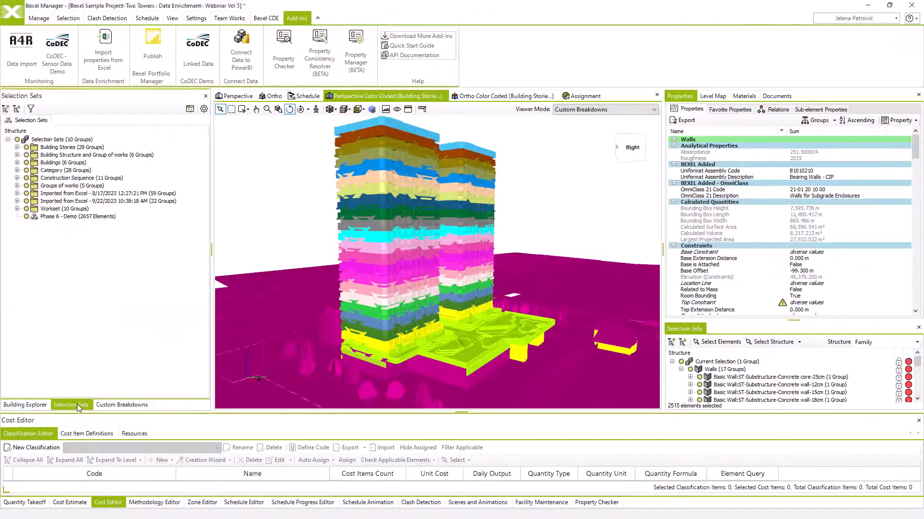
click(17, 163)
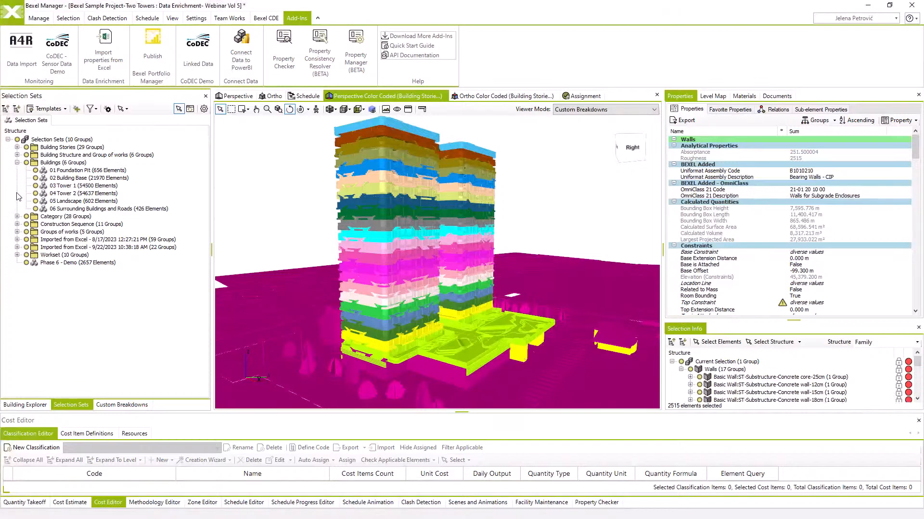
click(17, 224)
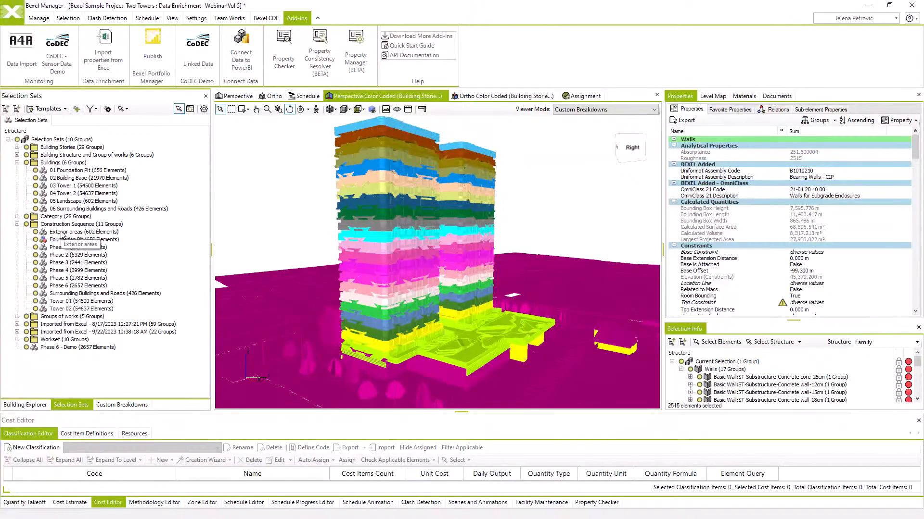
click(66, 294)
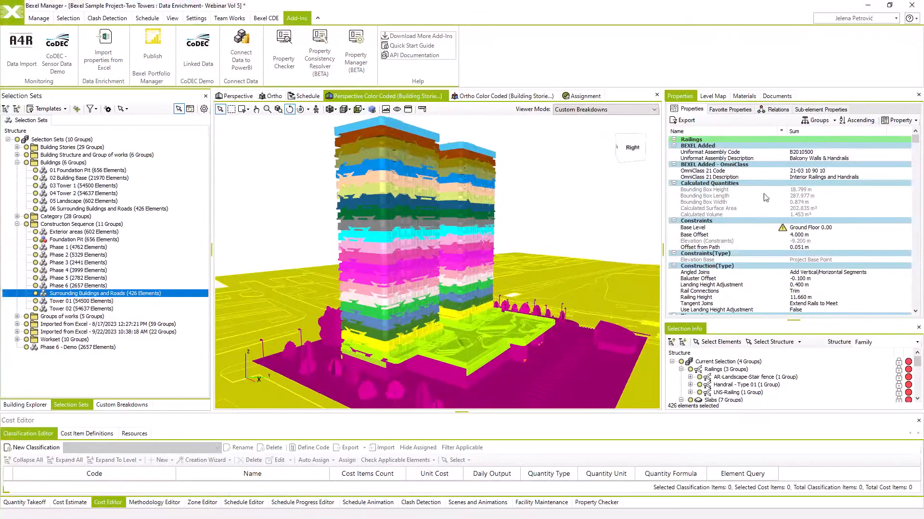
click(739, 153)
ctrl+click(736, 157)
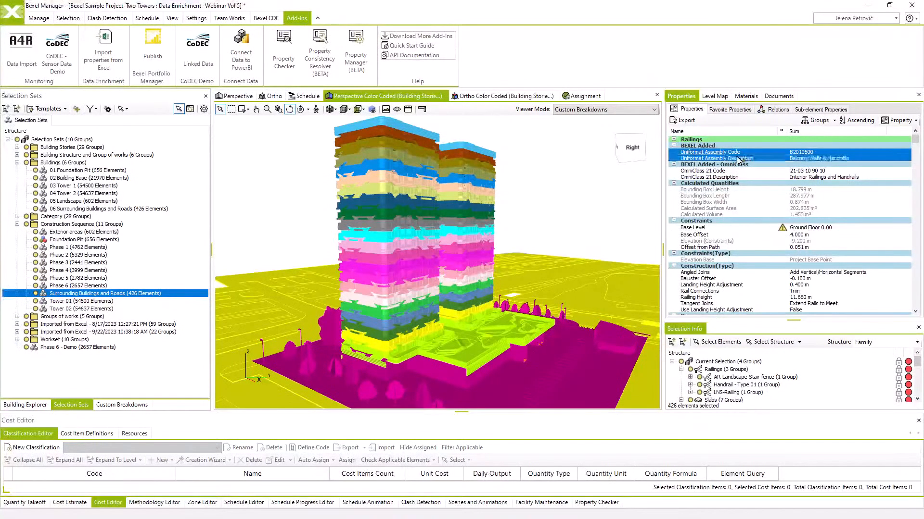
right_click(738, 159)
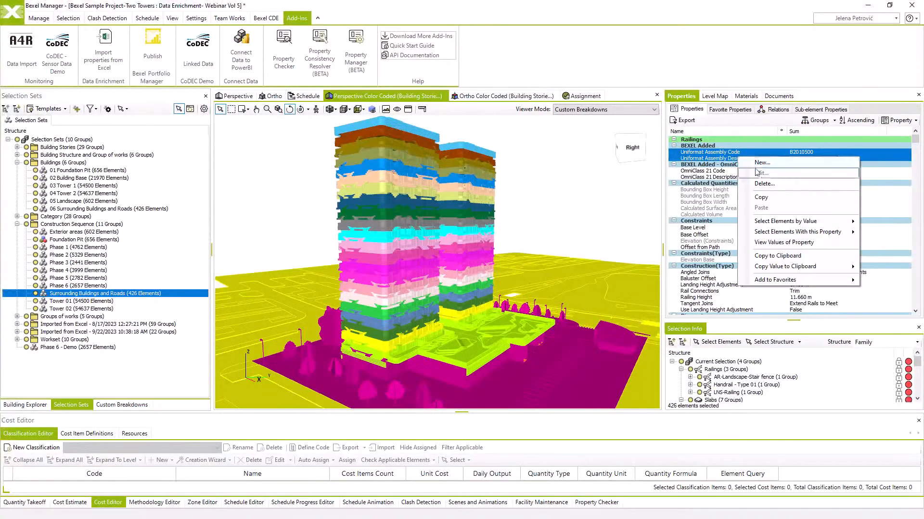
click(760, 185)
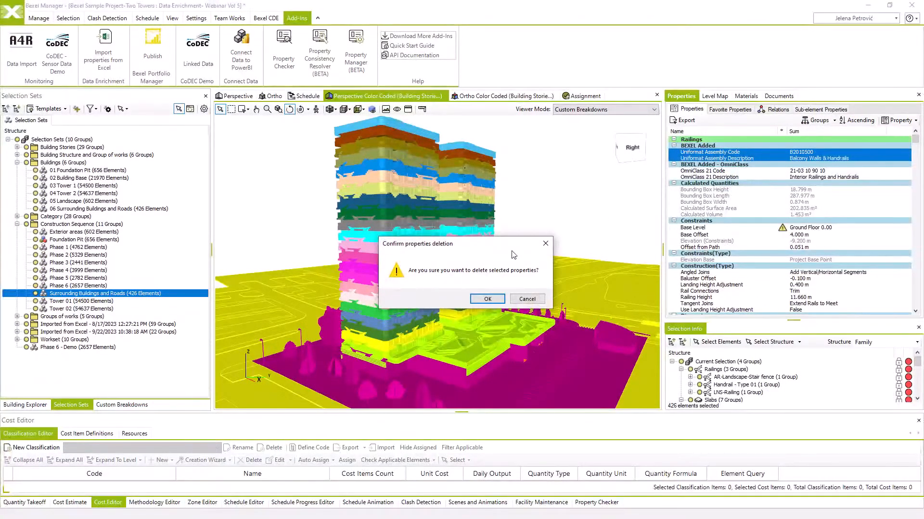
click(493, 299)
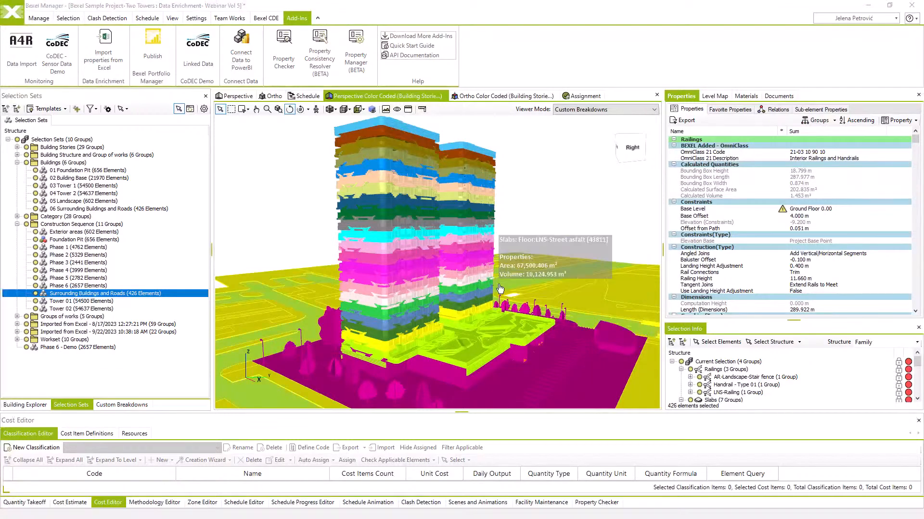
Export all properties of the Tower 01 selection set to an Excel file named Property Export
click(41, 18)
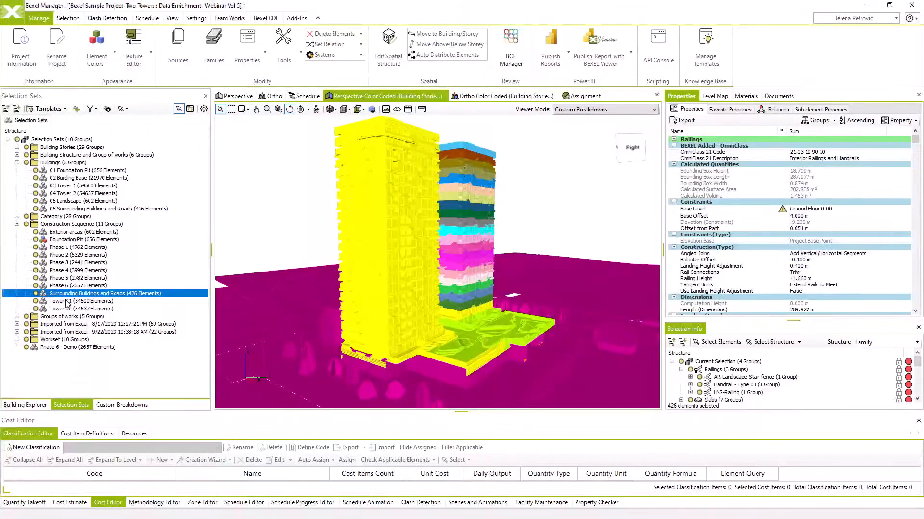
click(66, 302)
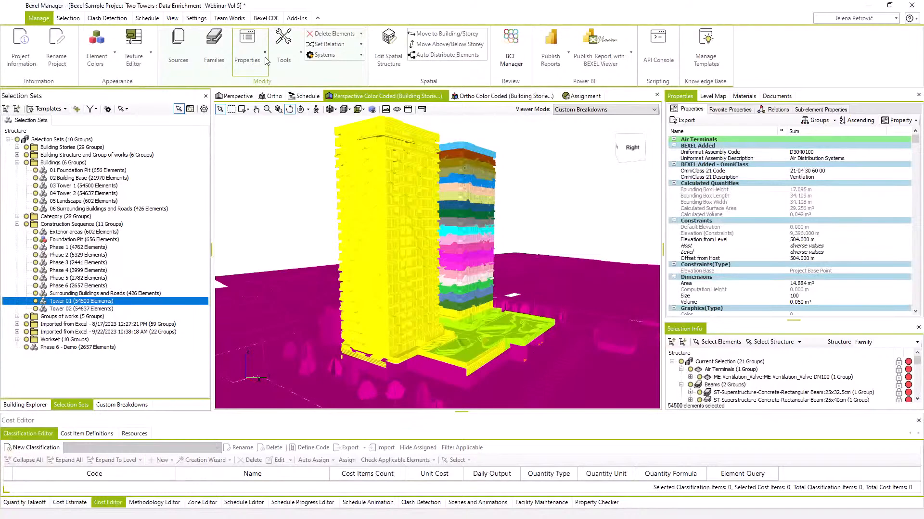
click(266, 61)
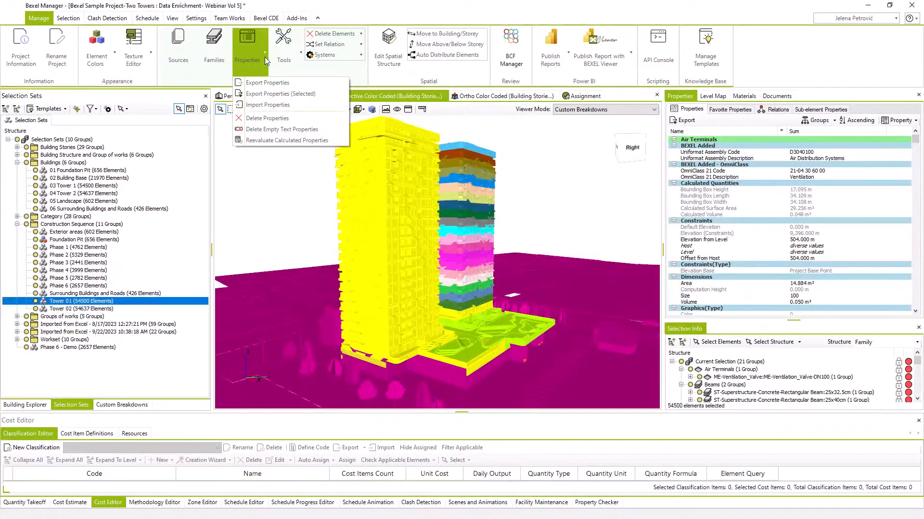
click(266, 85)
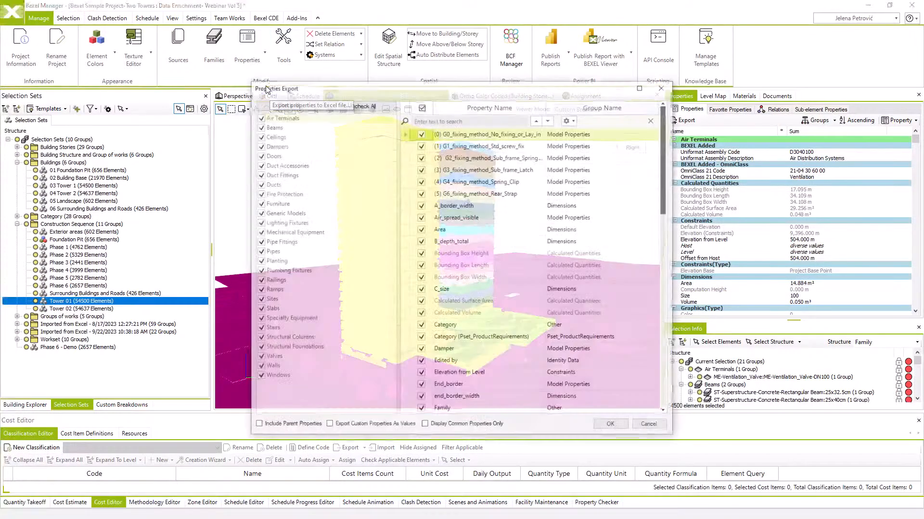
click(609, 426)
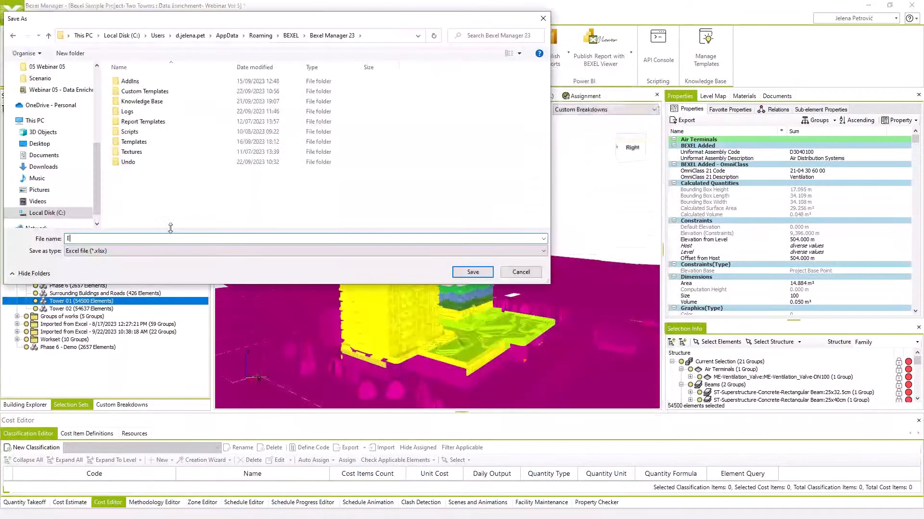
text(Propert)
text(ort)
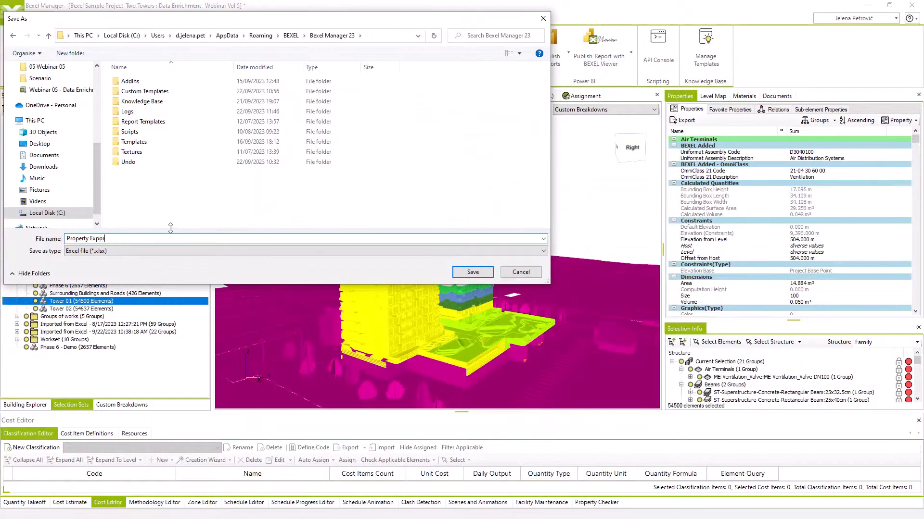
key(Return)
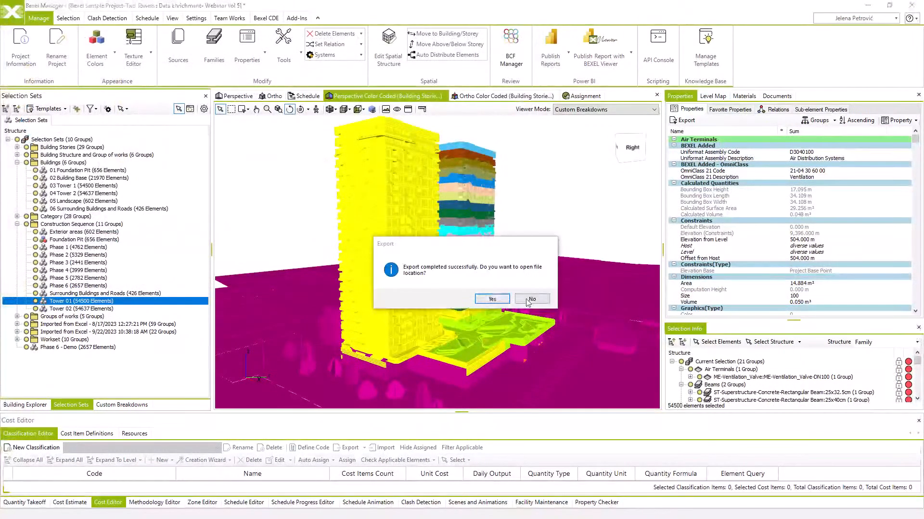
Open the exported workbook, examine the property columns on the Beams sheet and close it
click(482, 299)
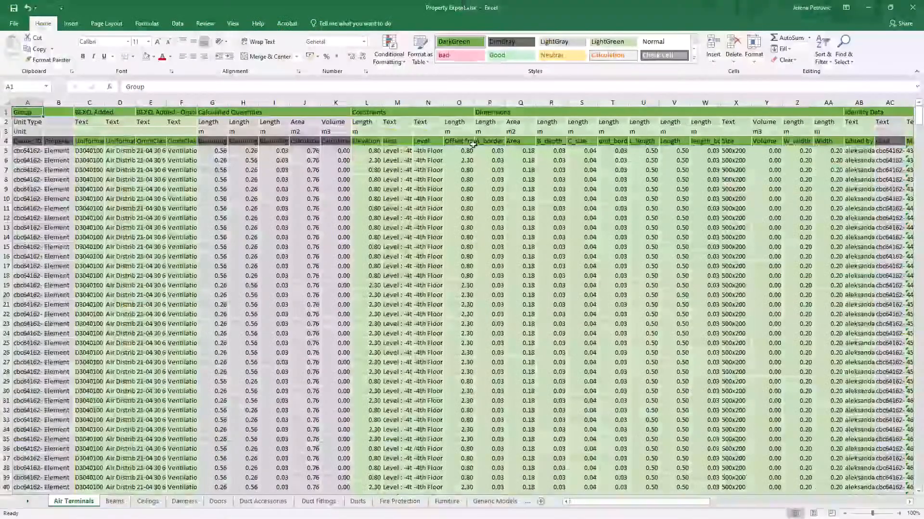
click(115, 501)
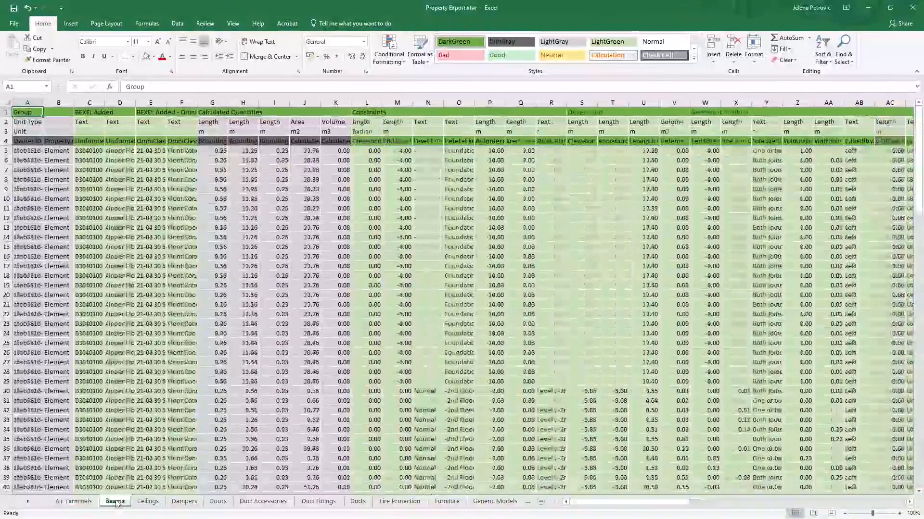
drag(577, 506, 794, 506)
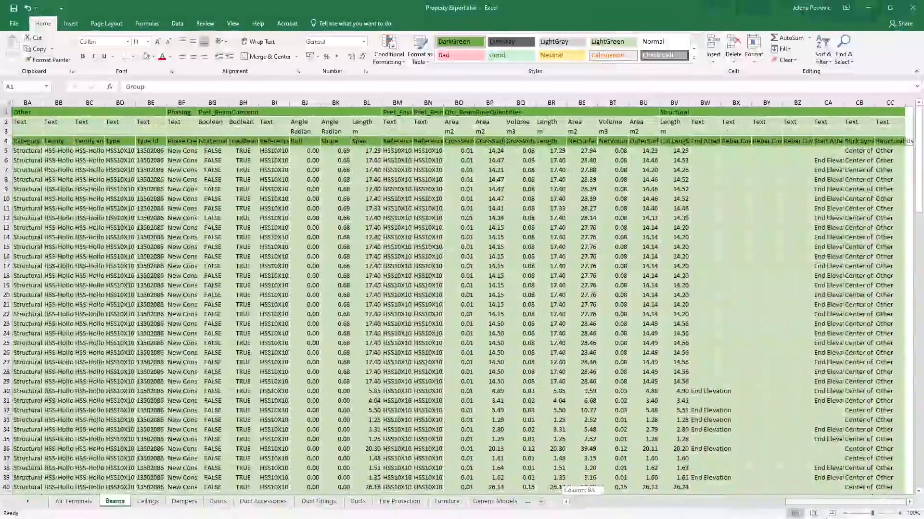
drag(185, 123, 880, 139)
click(911, 9)
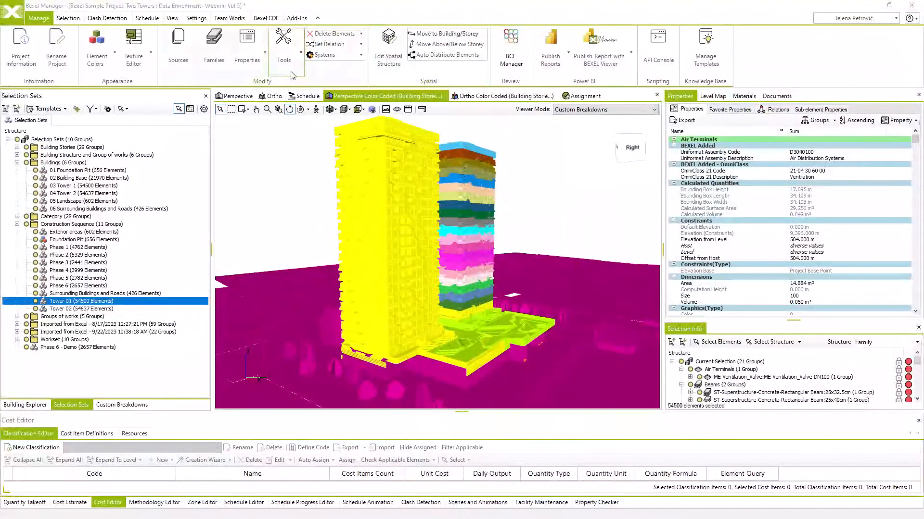
Look over the Delete Properties options and element categories, and cancel without deleting anything
click(266, 55)
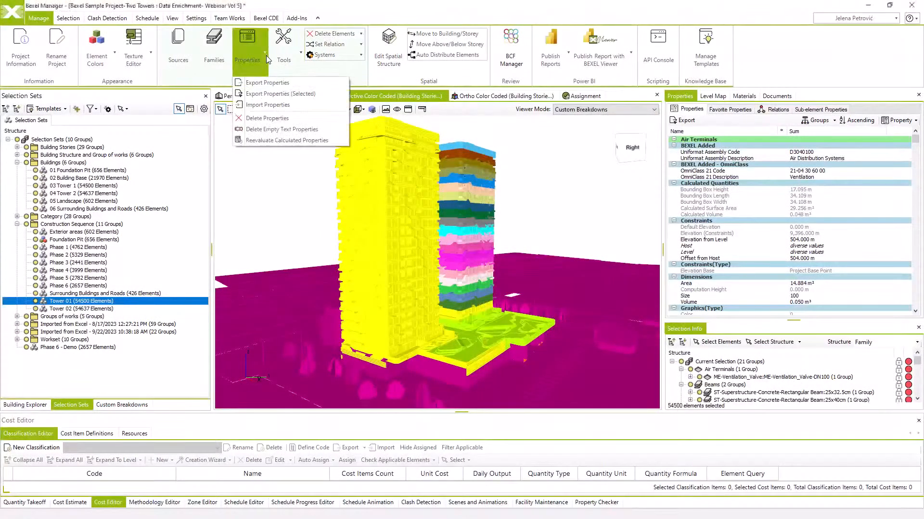
click(260, 118)
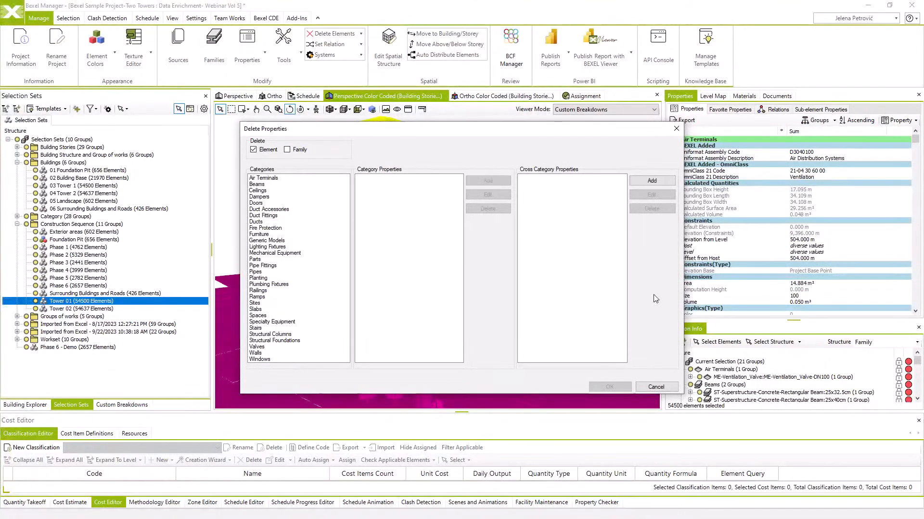
click(656, 387)
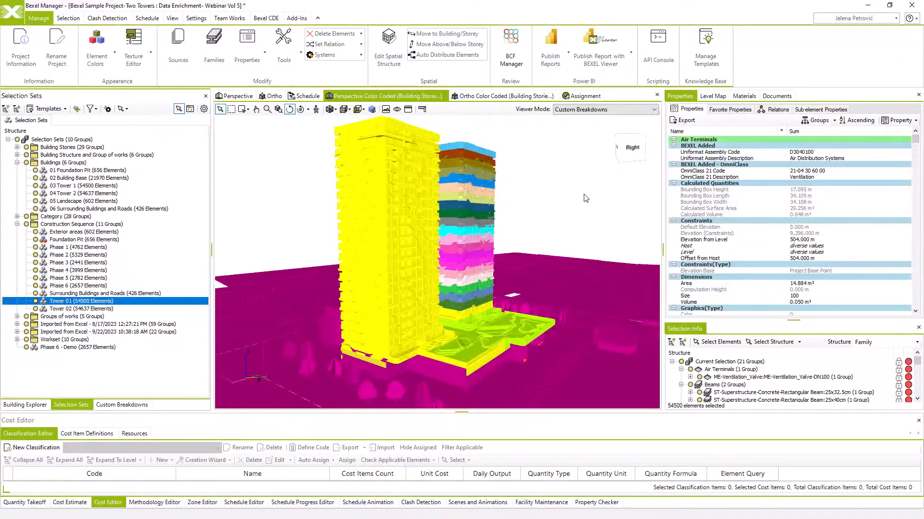
Colour the model by the Phases custom breakdown and select a facade wall on Tower 01 to examine its properties
click(122, 405)
click(205, 121)
click(205, 121)
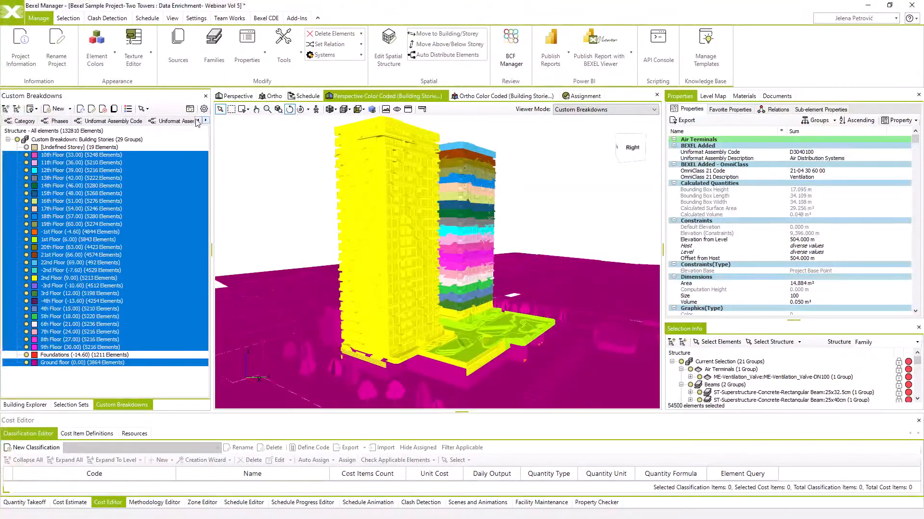
click(62, 124)
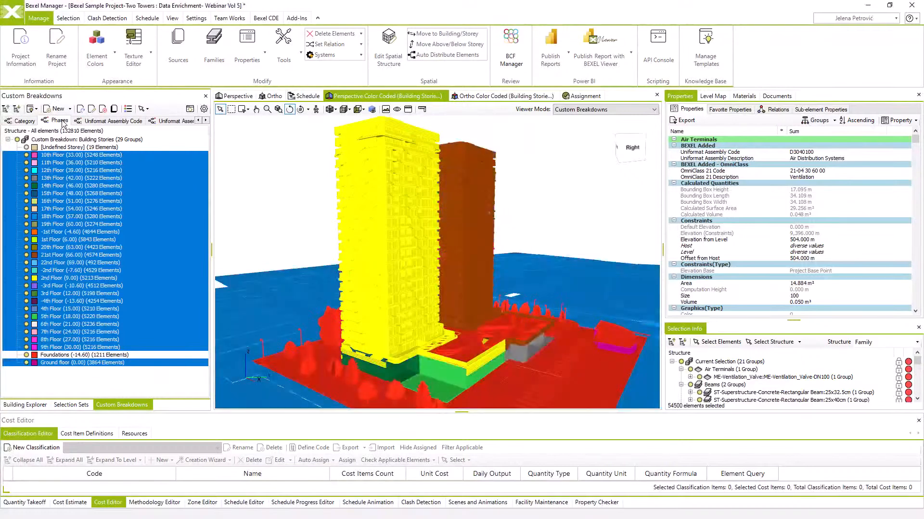
mouse_move(415, 293)
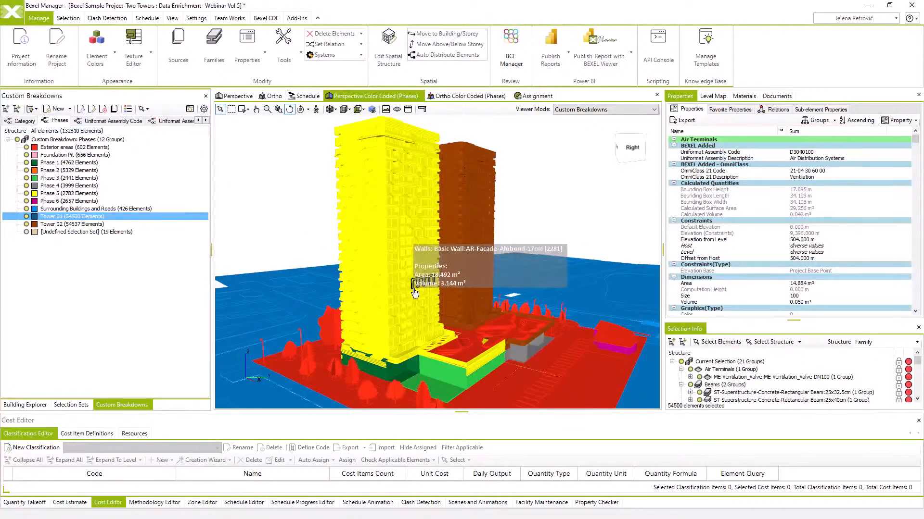
click(414, 293)
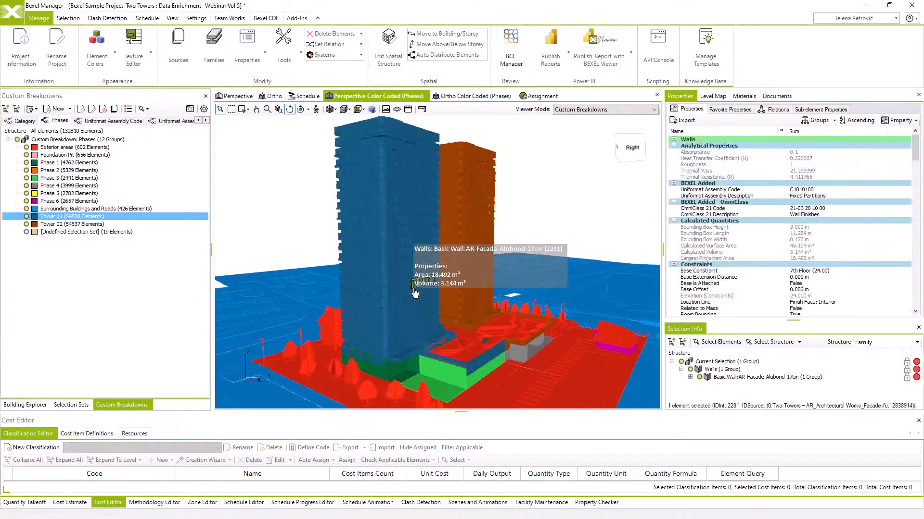
Start a new property for all elements of the Construction Sequence selection sets, accepting that it applies to multiple categories
click(60, 406)
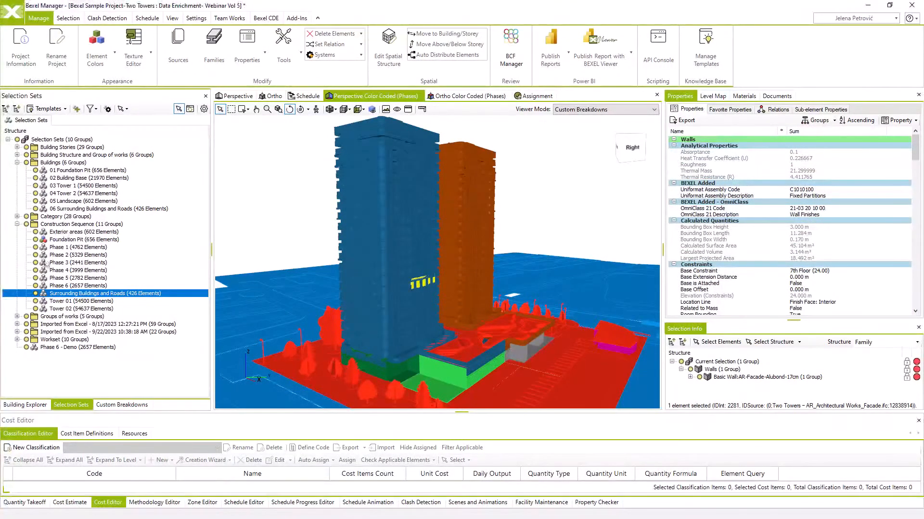
click(82, 224)
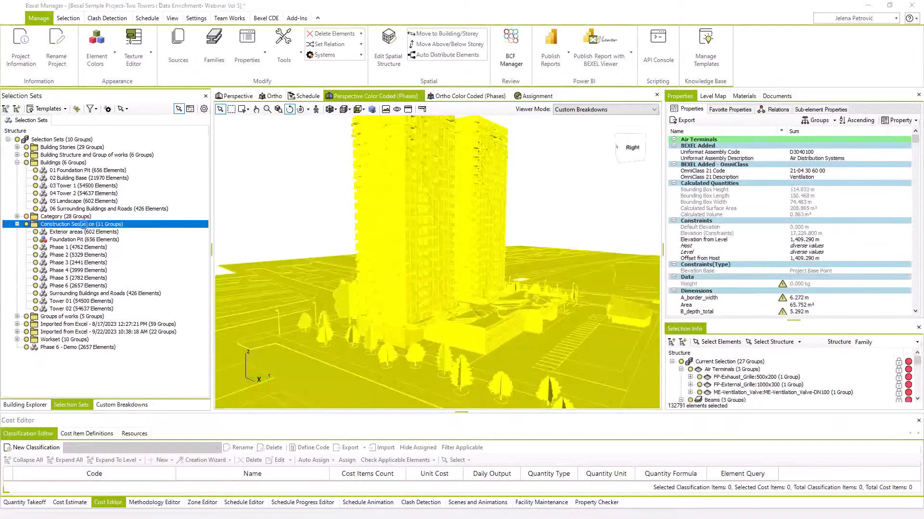
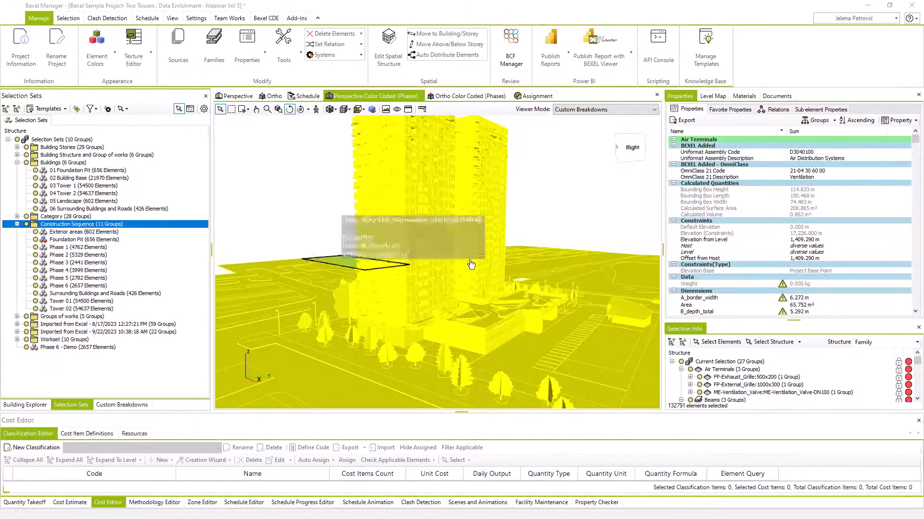
click(916, 120)
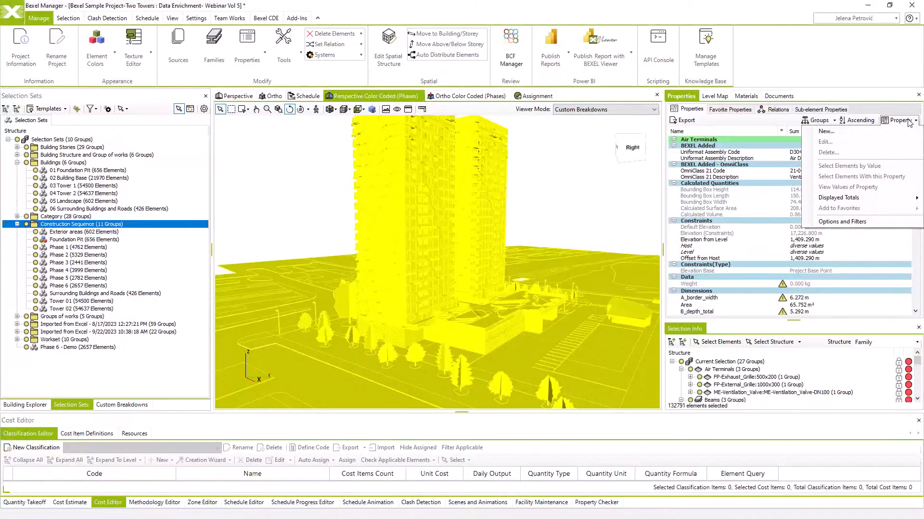
click(897, 131)
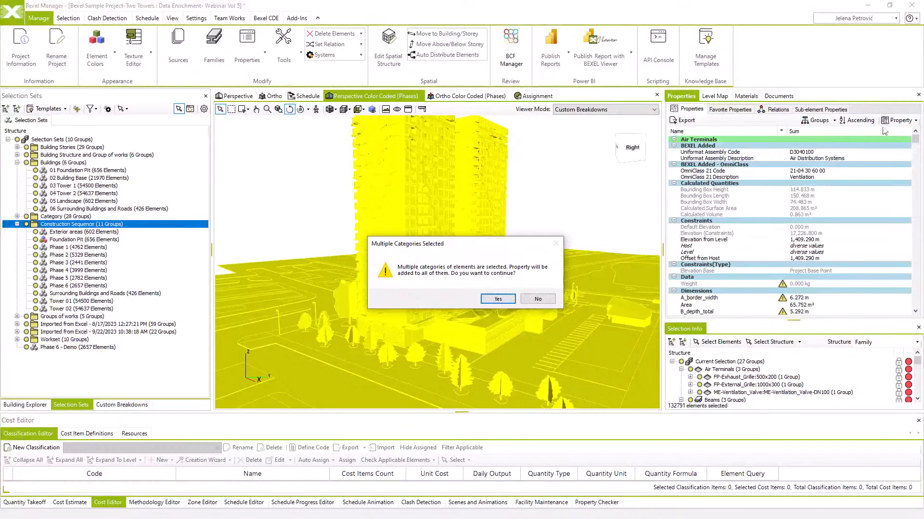
click(503, 299)
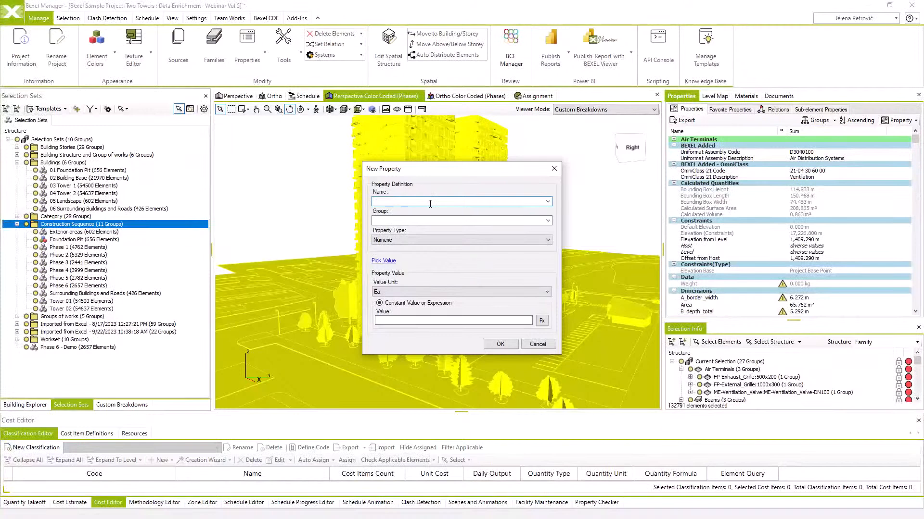
Create the text property Construction Phase in group BEXEL Added - Construction Sequence with the value Undefined
text(onstruction Phase)
click(380, 219)
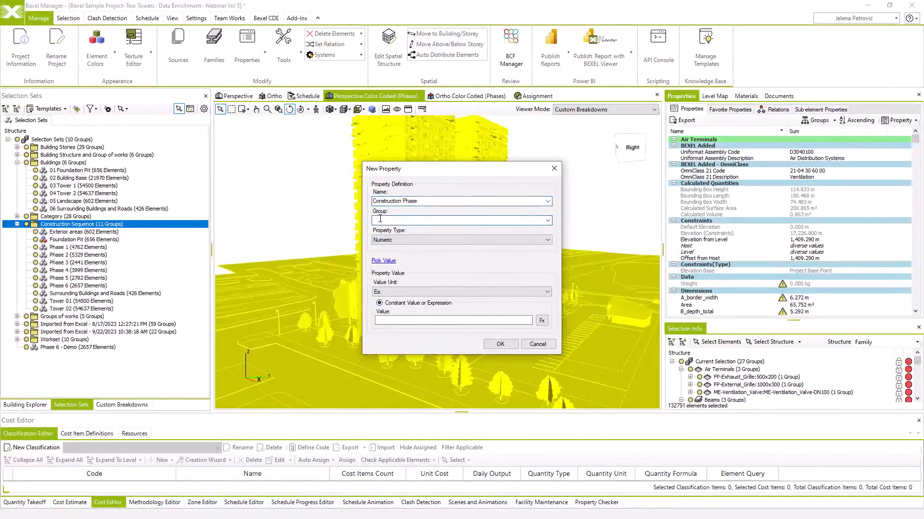
text(BEXEL Added - Construction Sequence)
click(387, 240)
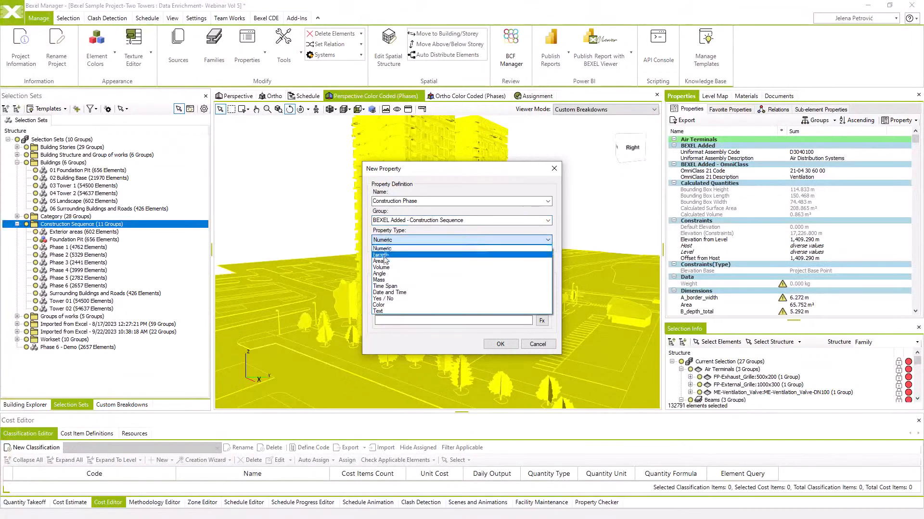
click(384, 311)
click(384, 310)
text(Un)
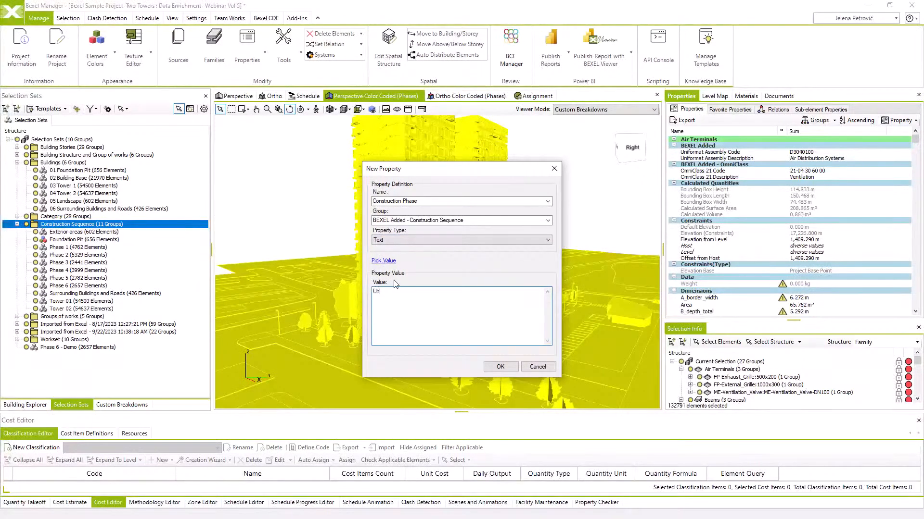
text(defined)
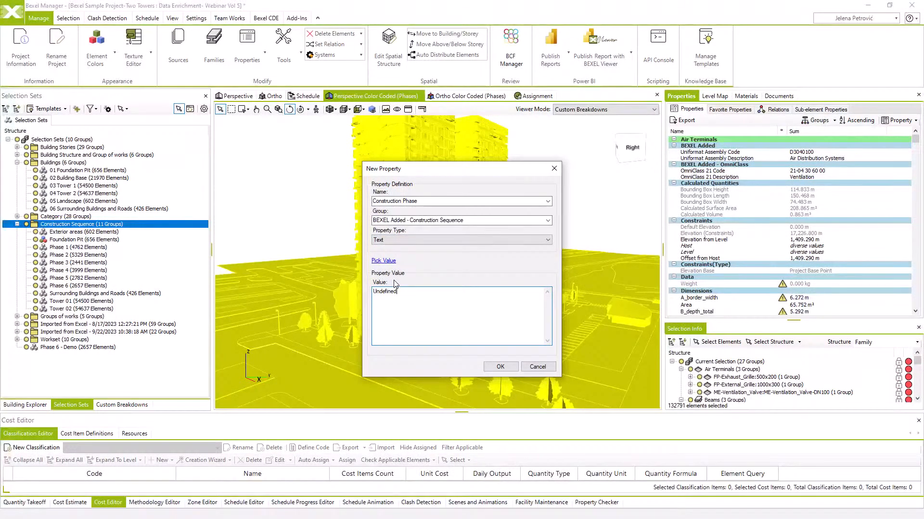
click(500, 368)
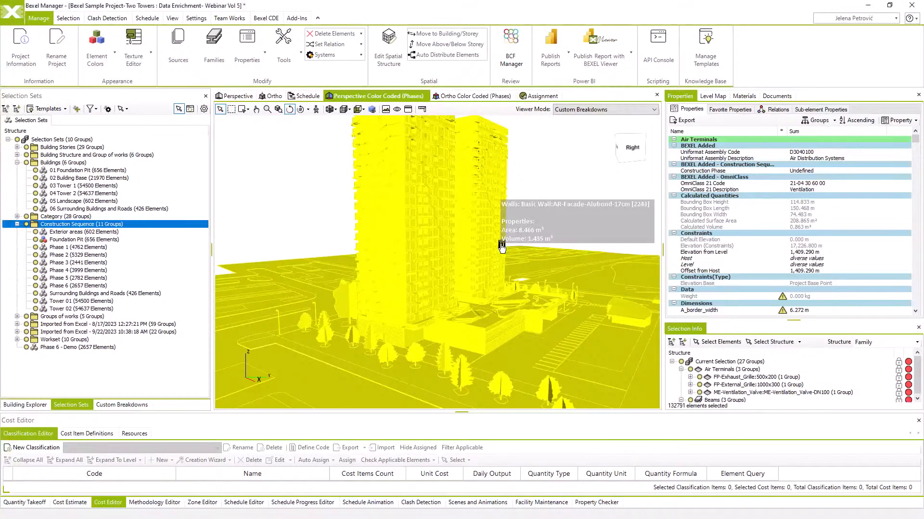
Inspect the new Construction Phase property on a Tower 02 facade wall and a landscape garden slab
click(501, 246)
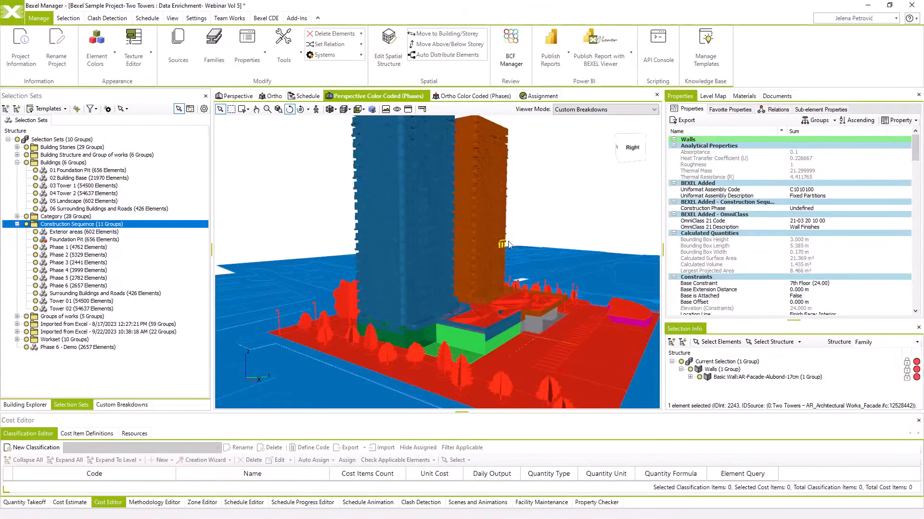
click(692, 210)
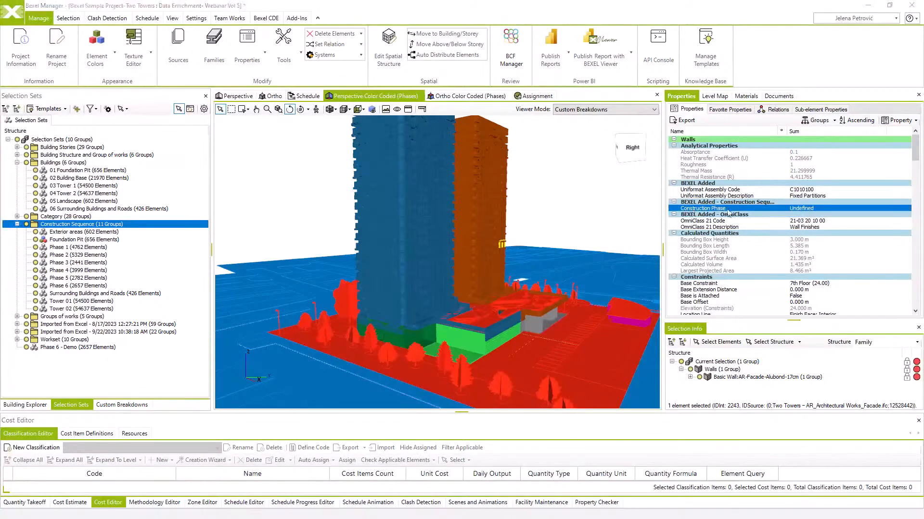
click(487, 321)
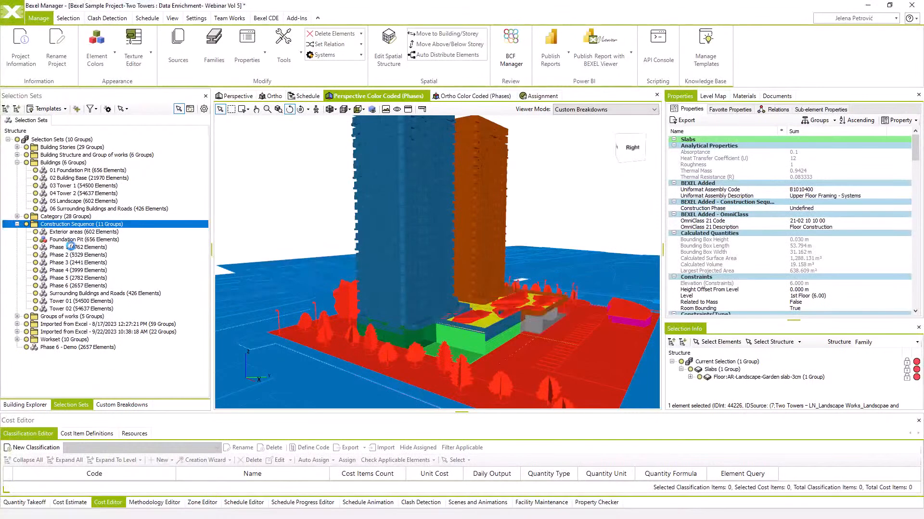
Set Construction Phase to Phase 1 for the Phase 1 selection set and reselect the set to check it
click(80, 247)
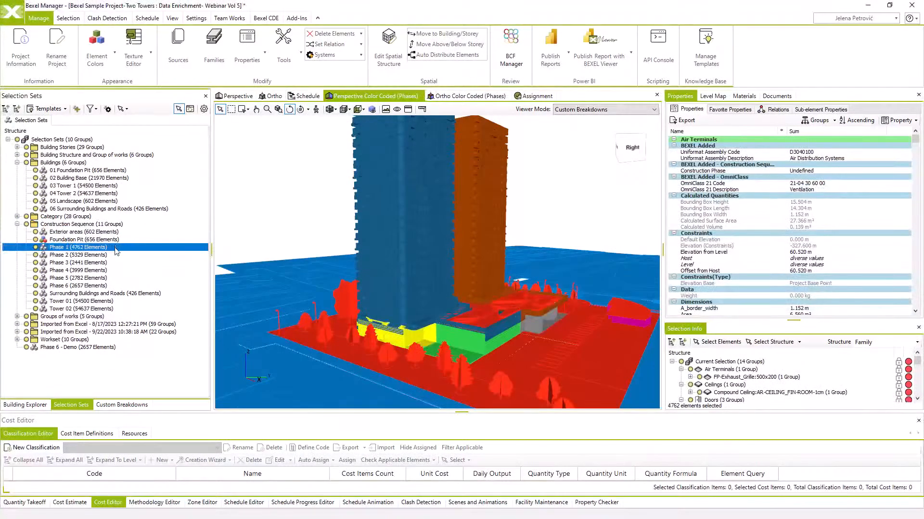
click(809, 173)
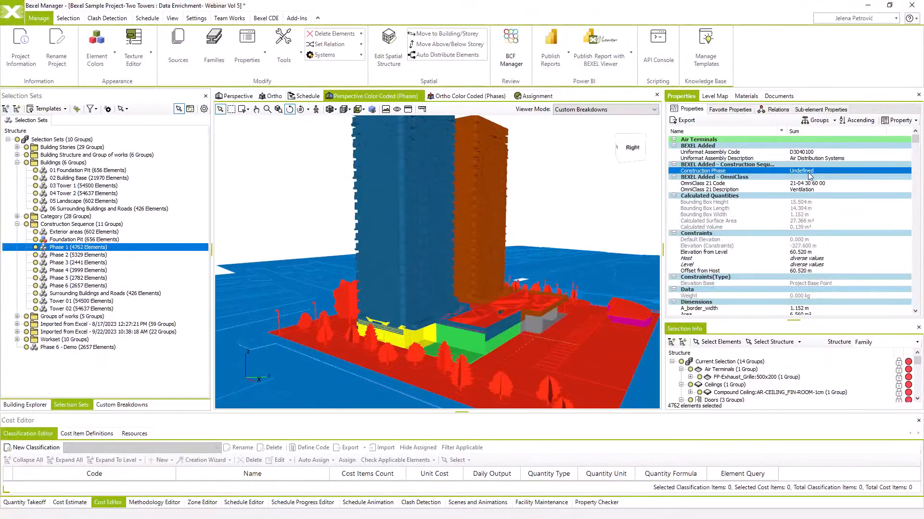
double_click(809, 173)
click(416, 283)
double_click(416, 284)
text(0)
key(BackSpace)
text(Phase 1)
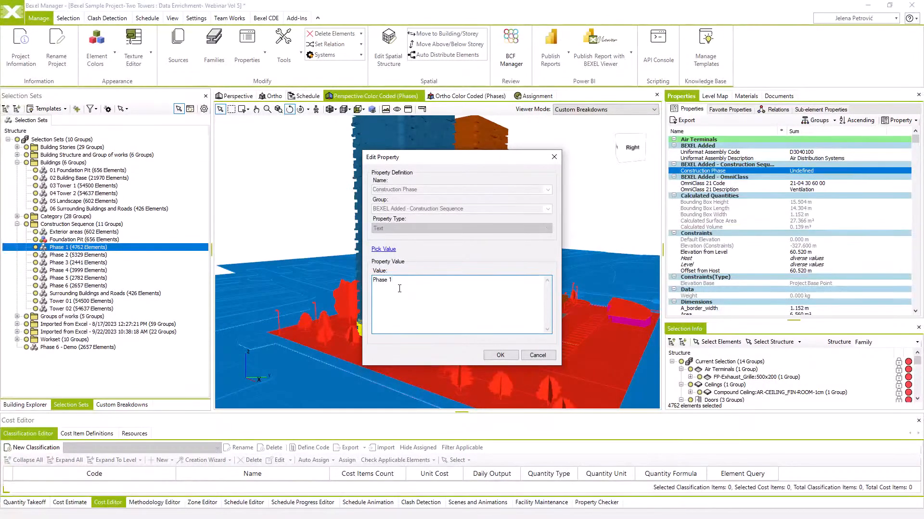
click(500, 354)
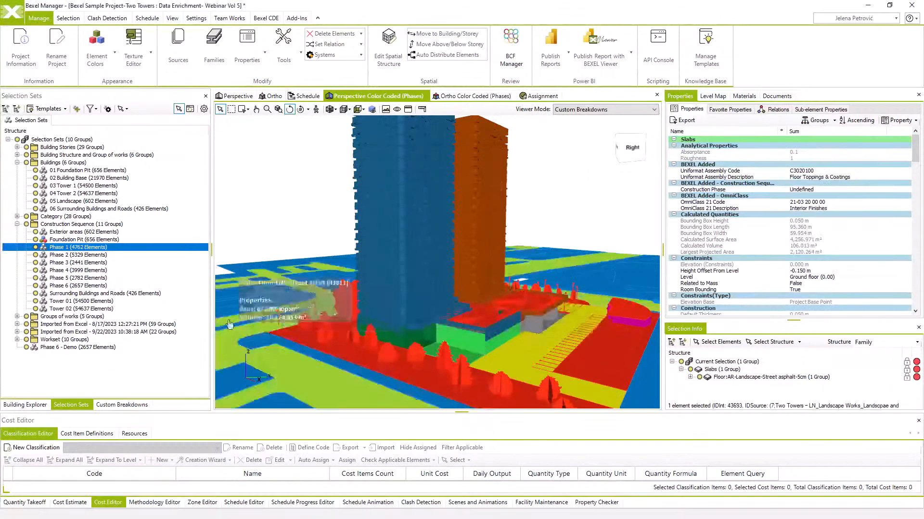
click(87, 247)
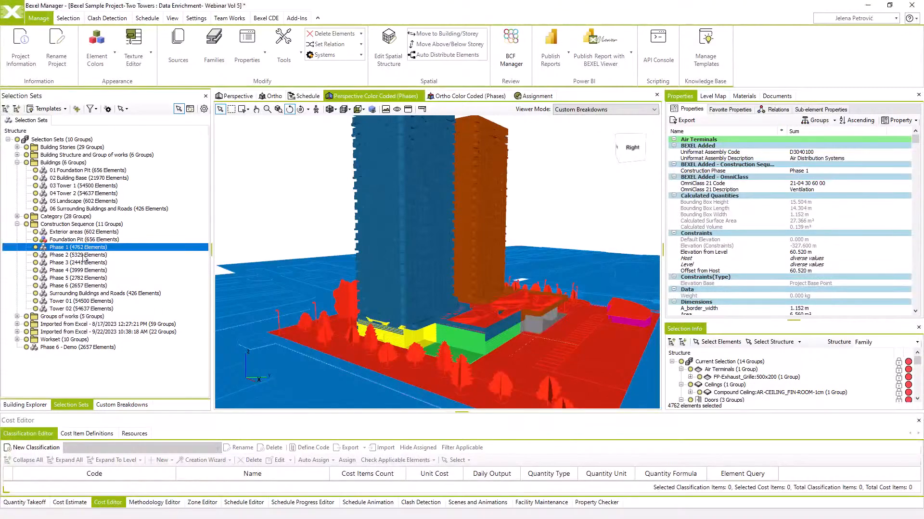
Set Construction Phase to Phase 2 for the Phase 2 selection set and reselect the set to check it
click(86, 255)
click(803, 171)
double_click(803, 171)
key(ctrl+a)
text(Phase 2)
click(501, 355)
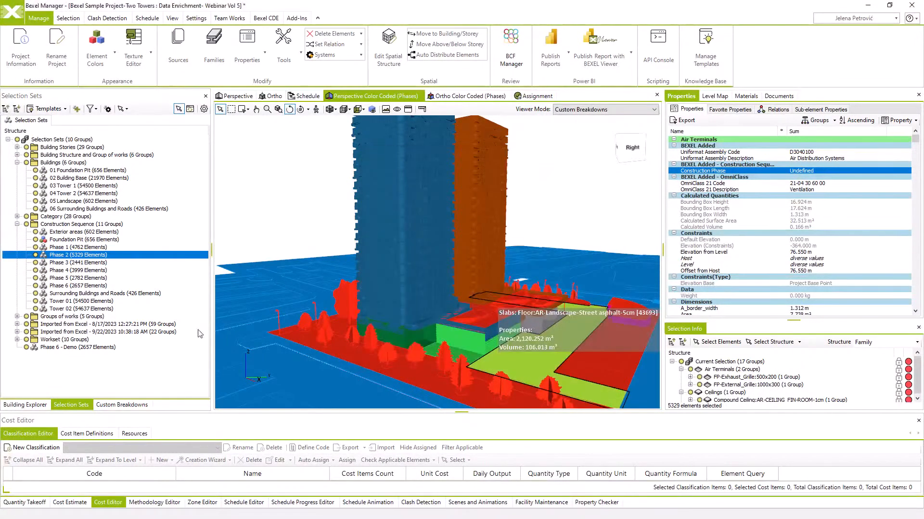
click(330, 335)
click(80, 256)
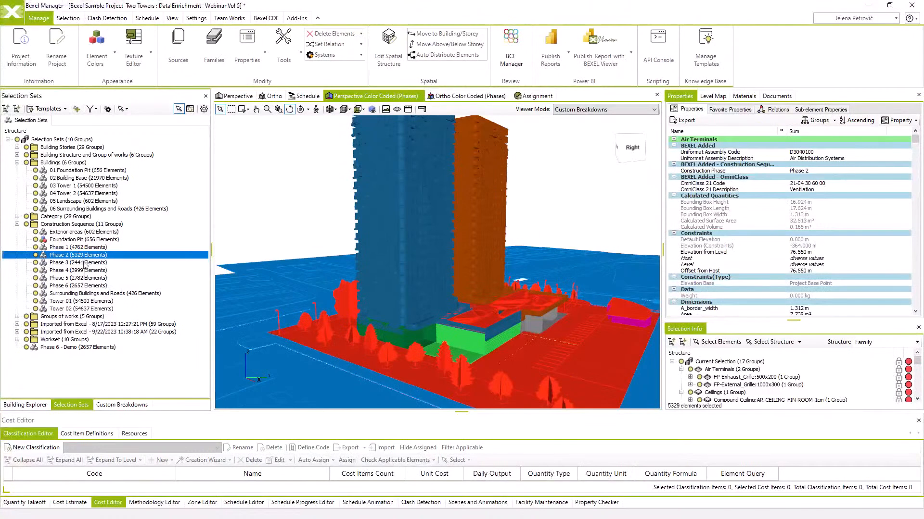
Set the Construction Phase property of the Phase 3 selection set to Phase 3
click(80, 263)
double_click(702, 171)
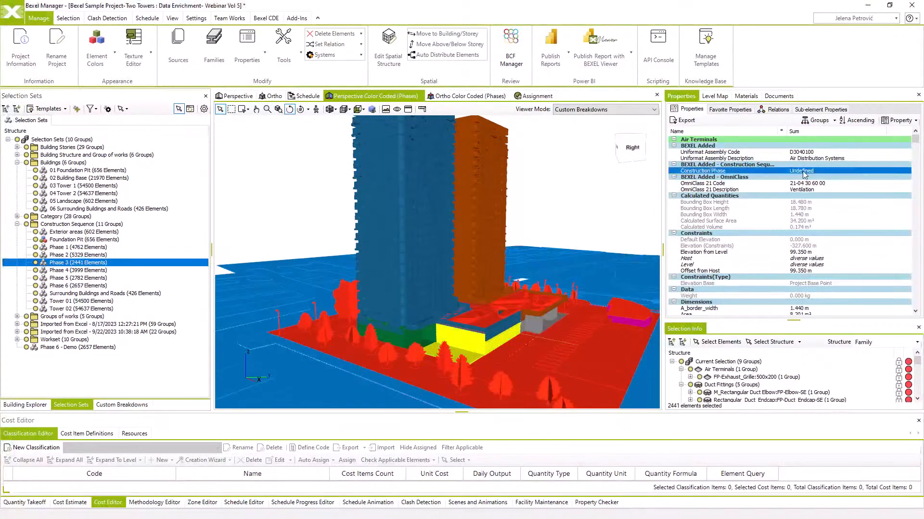
text(Phase 3)
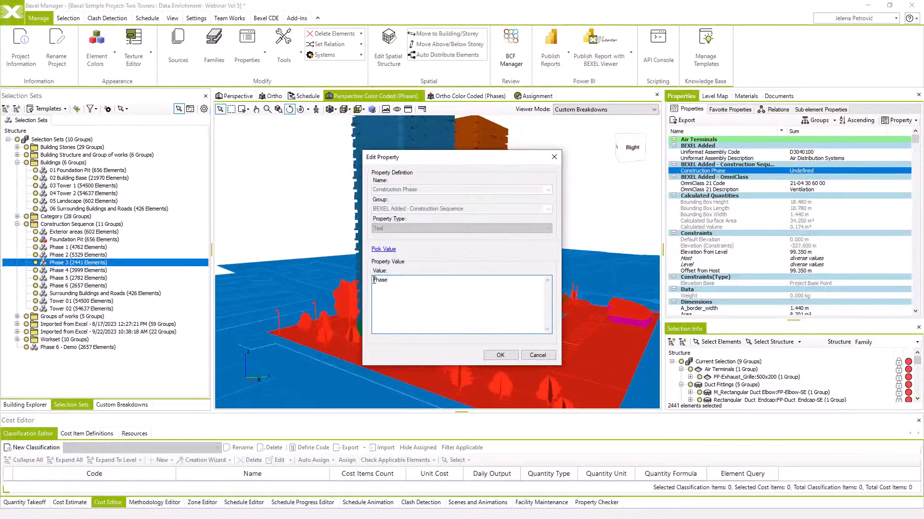
Set the Construction Phase property of the Phase 4 selection set to Phase 4
click(65, 271)
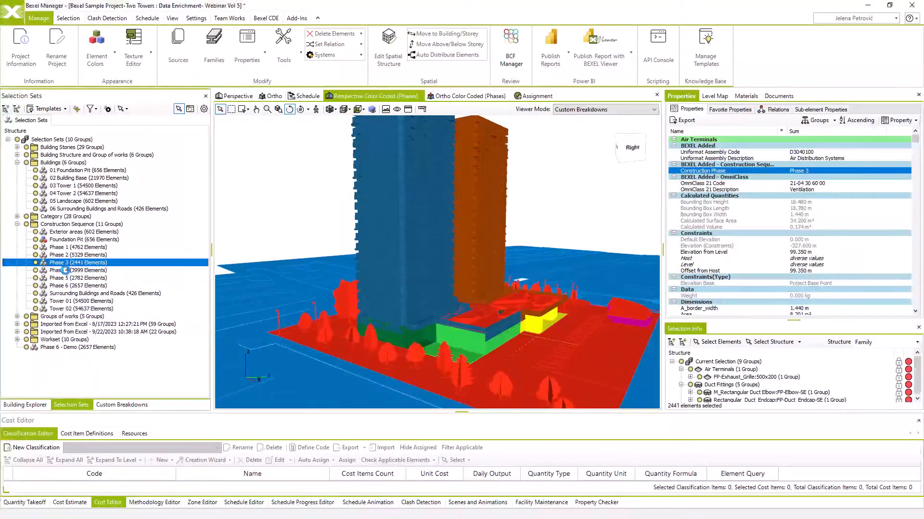
double_click(780, 171)
text(Phase 4)
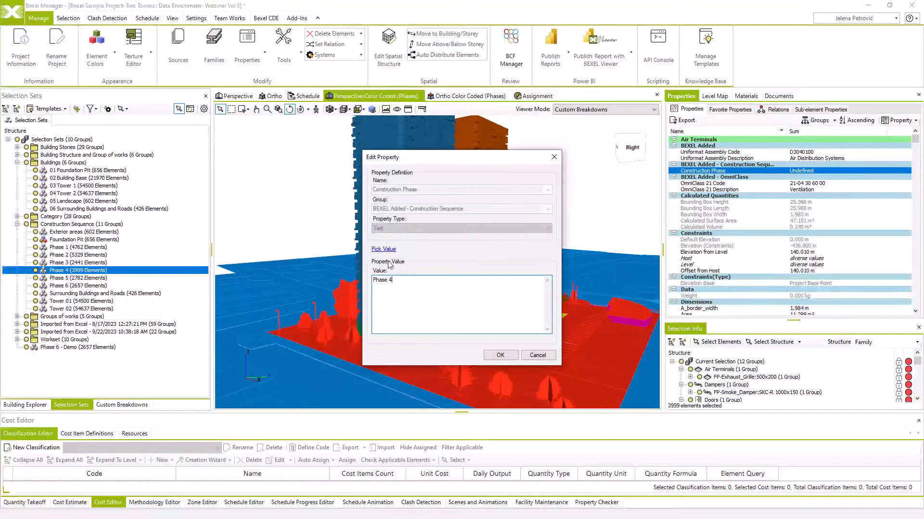
click(500, 355)
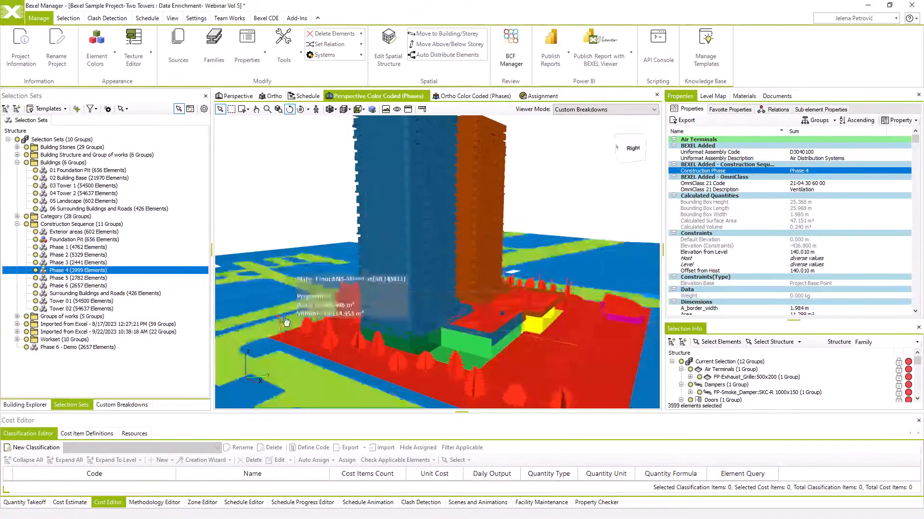
Set Construction Phase to Phase 5 for the Phase 5 selection set and reselect the set to check it
click(88, 279)
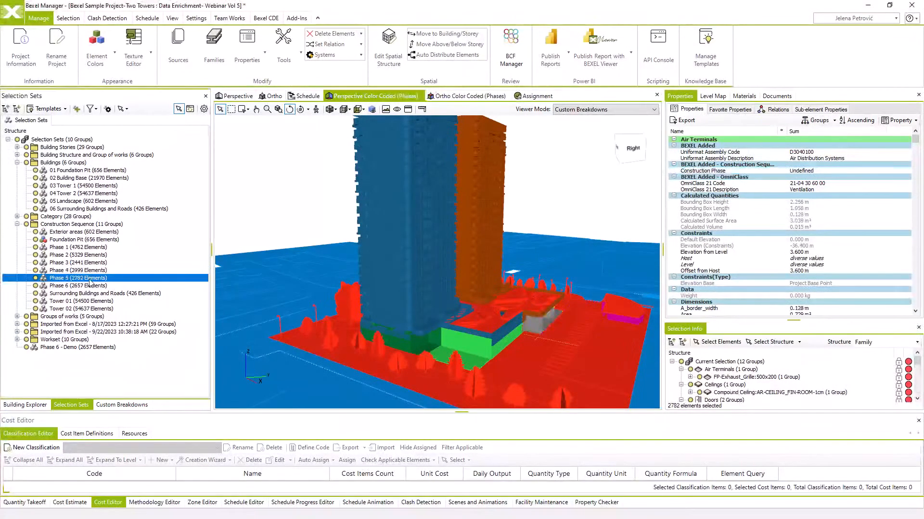
double_click(803, 171)
text(Phase 5)
click(500, 355)
click(504, 356)
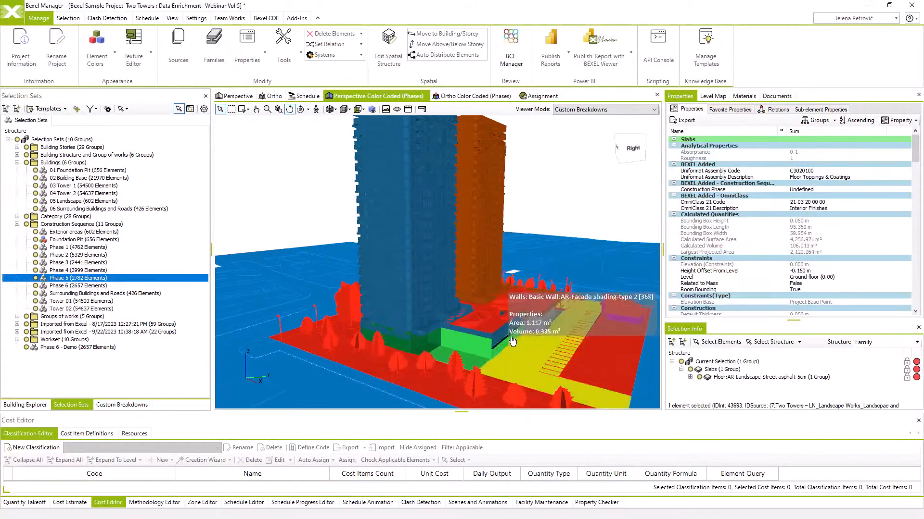
click(70, 279)
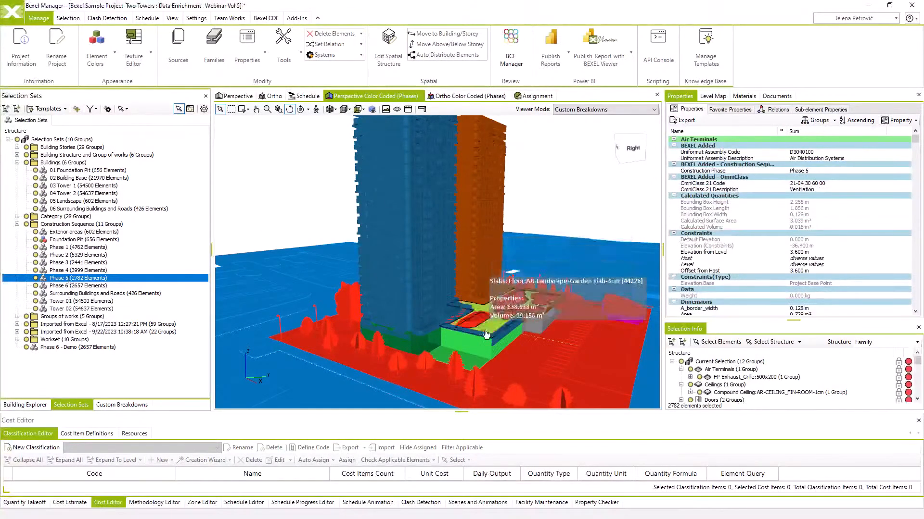
Set Construction Phase to Phase 6 for the Phase 6 selection set and reselect the set to check it
click(62, 285)
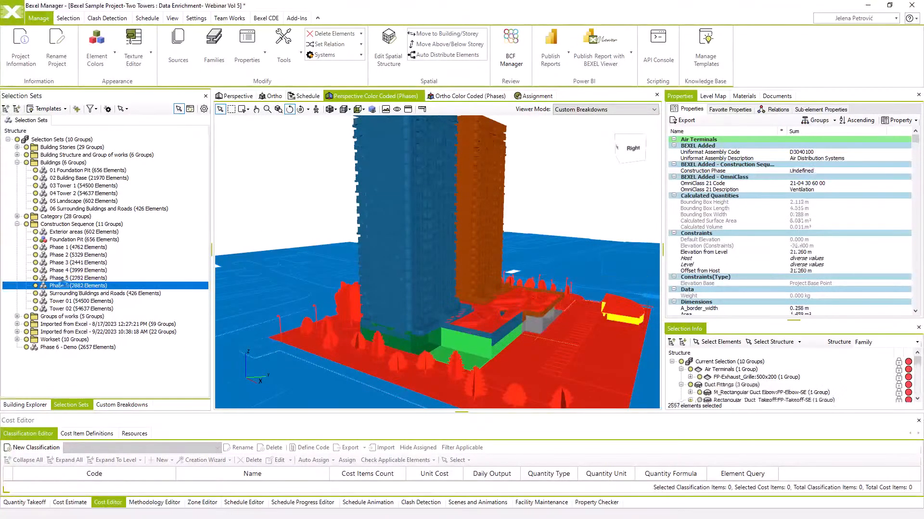
double_click(801, 171)
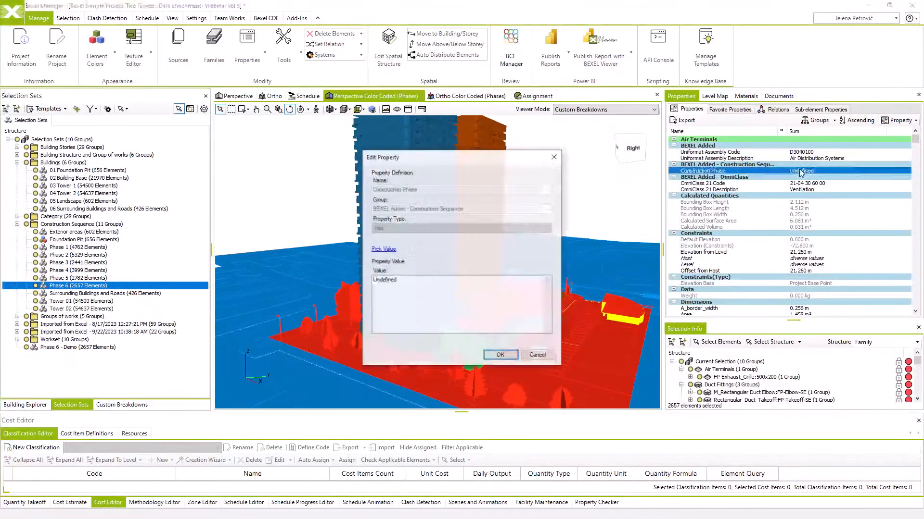
text(Phase 6)
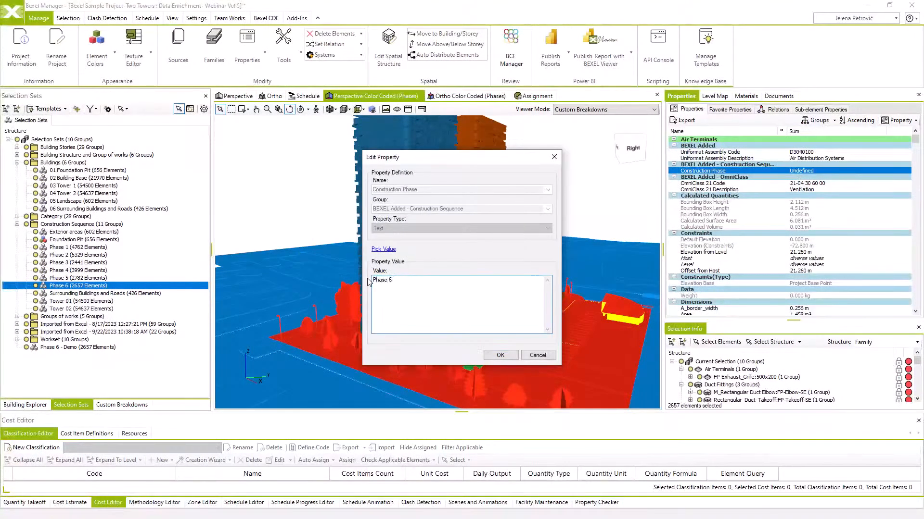
click(500, 355)
click(501, 356)
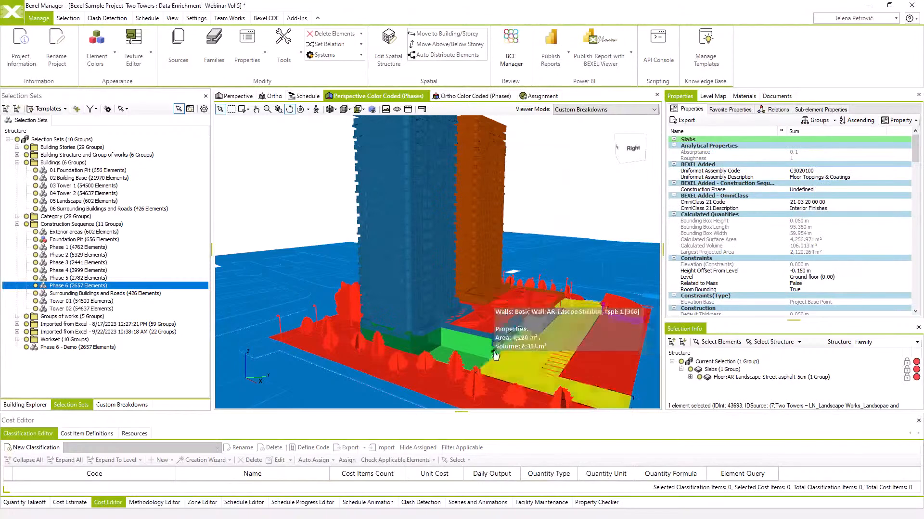
click(62, 287)
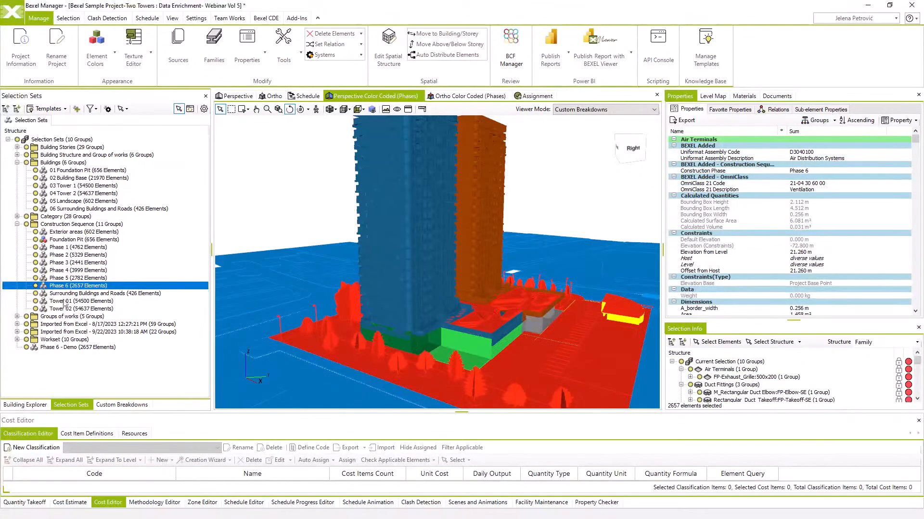
Set the Construction Phase property of the Tower 01 construction sequence selection set to Tower 01
click(64, 301)
click(801, 172)
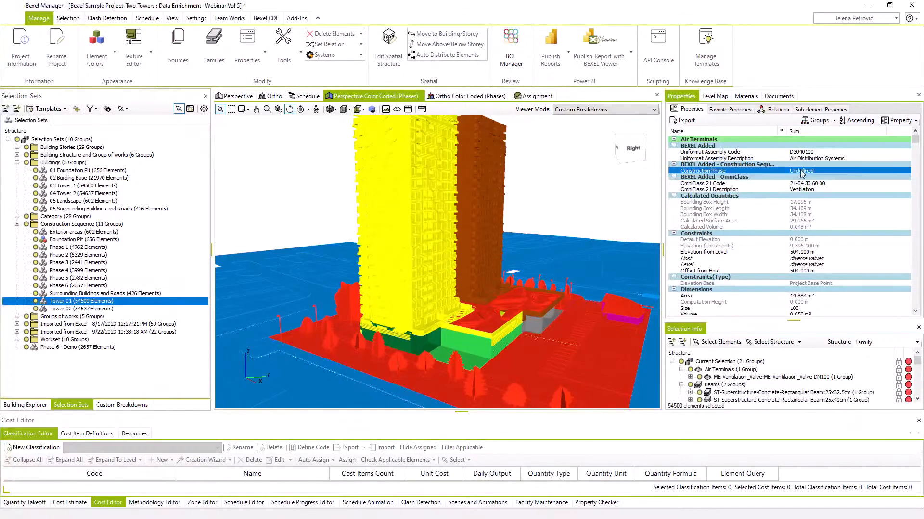
double_click(801, 172)
drag(399, 280, 363, 279)
text(Tower 01)
click(500, 354)
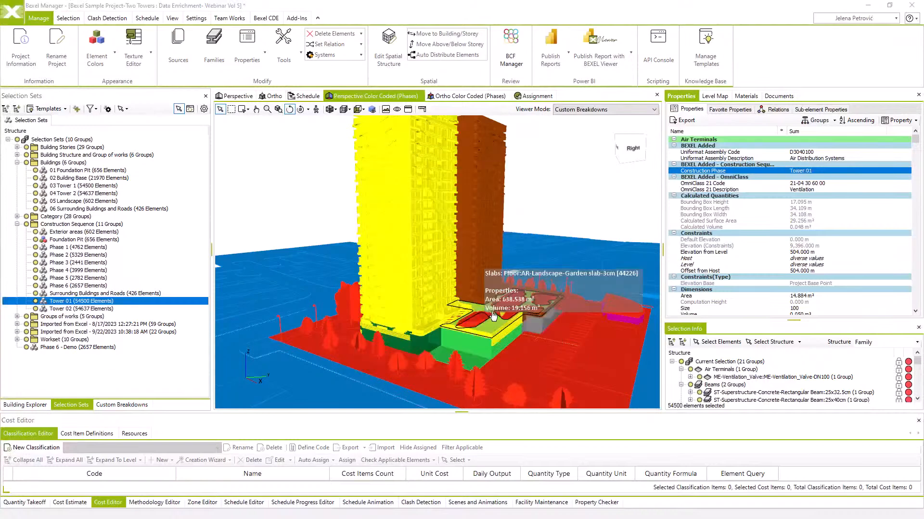
Set Construction Phase to Tower 02 for the Tower 02 selection set and reselect the set to check it
click(106, 309)
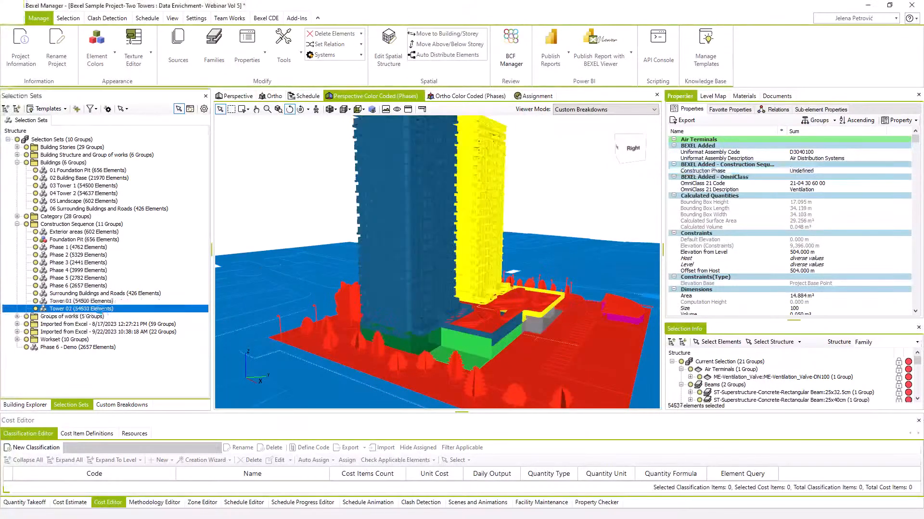
click(812, 172)
double_click(812, 172)
drag(399, 280, 350, 281)
text(Tower 02)
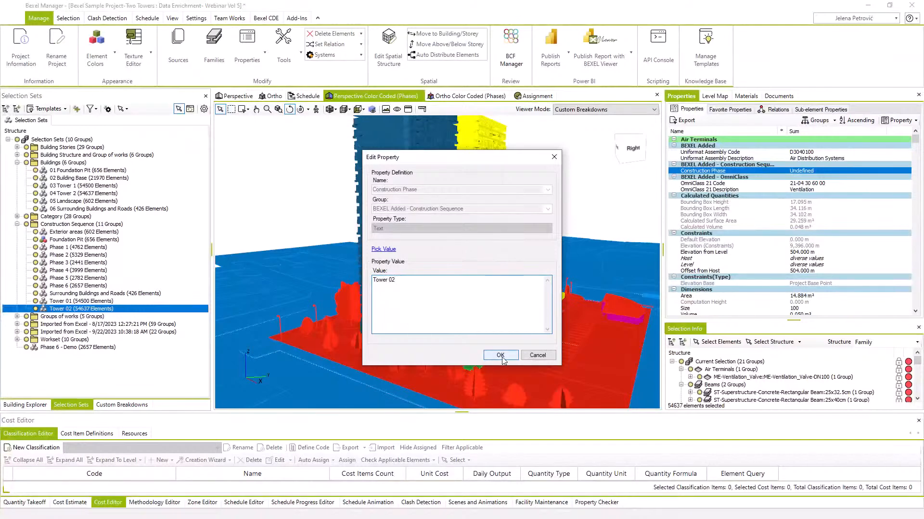
click(500, 355)
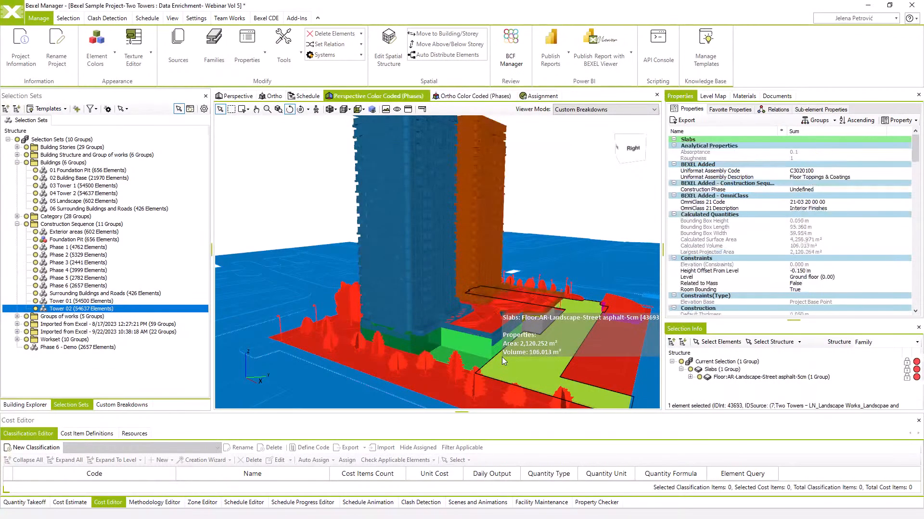
click(58, 310)
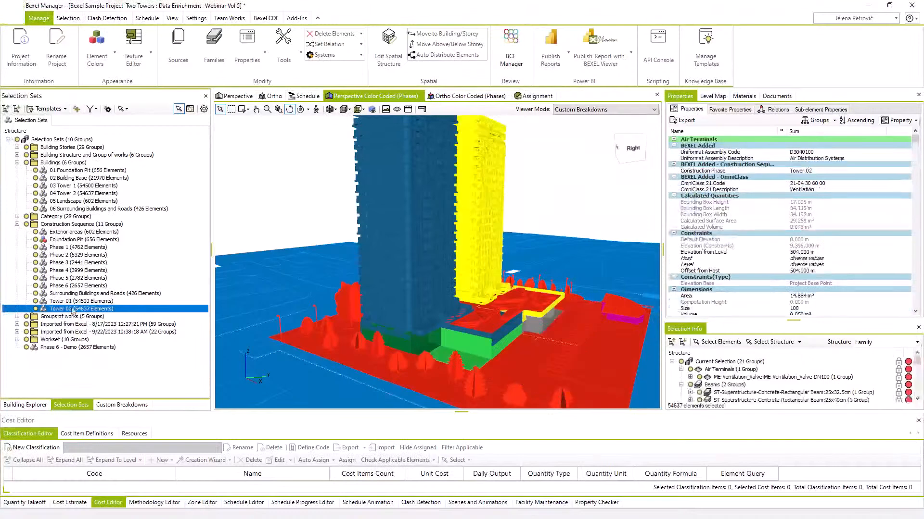
click(808, 171)
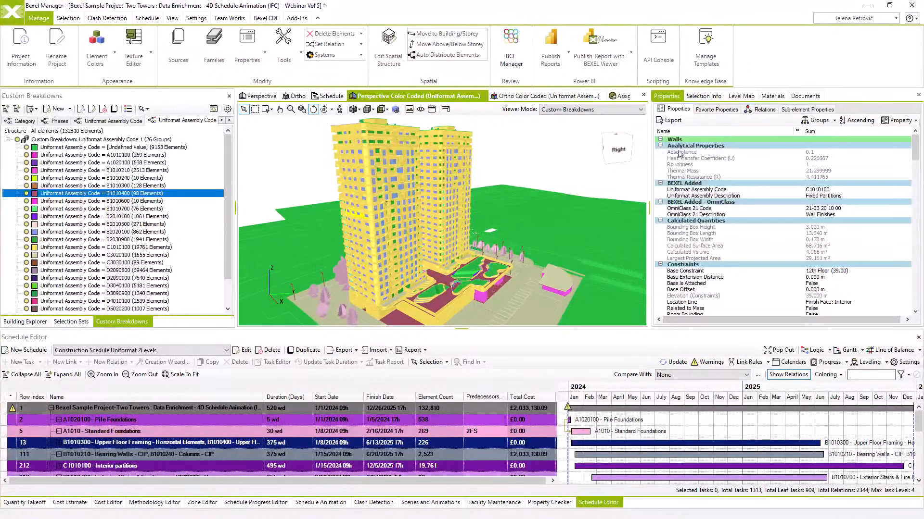
Examine the wall's Uniformat Assembly Code and Description properties, along with the Uniformat WBS cost classification and its cost estimate
click(725, 191)
shift+click(726, 197)
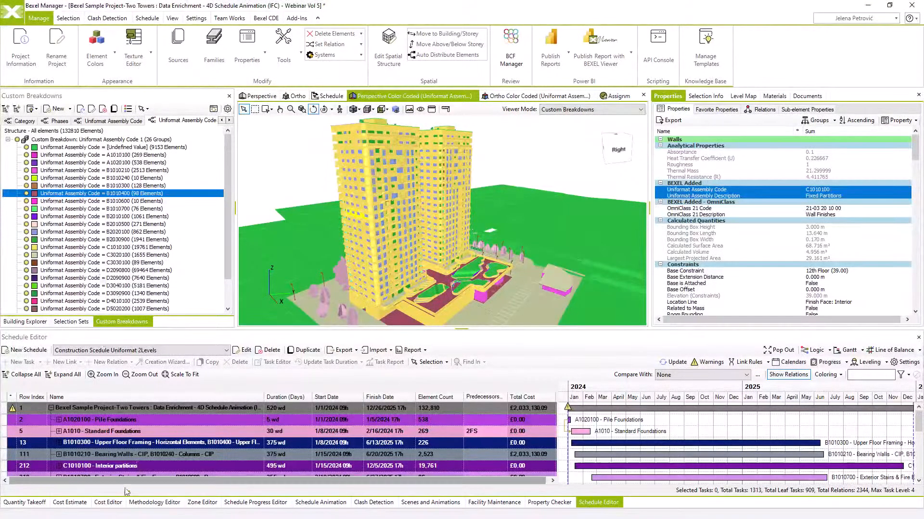
click(115, 503)
scroll(565, 435, down, 10)
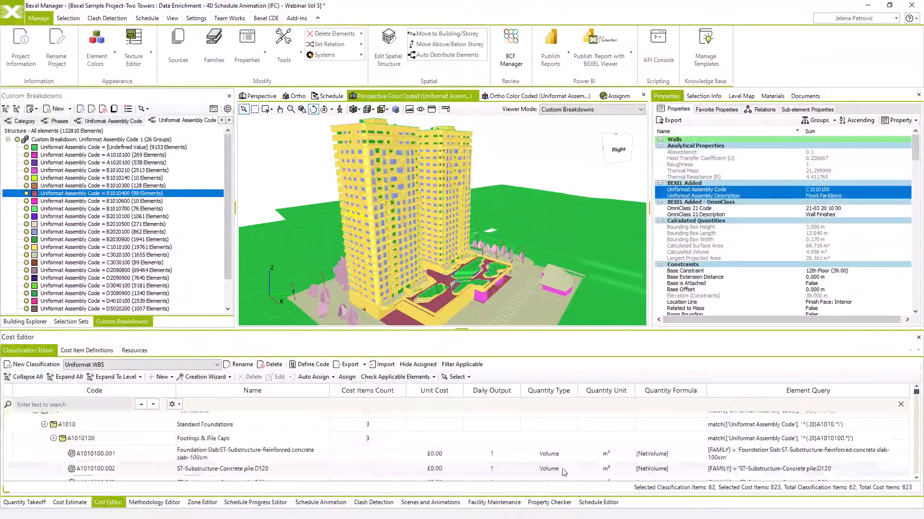
scroll(566, 435, down, 5)
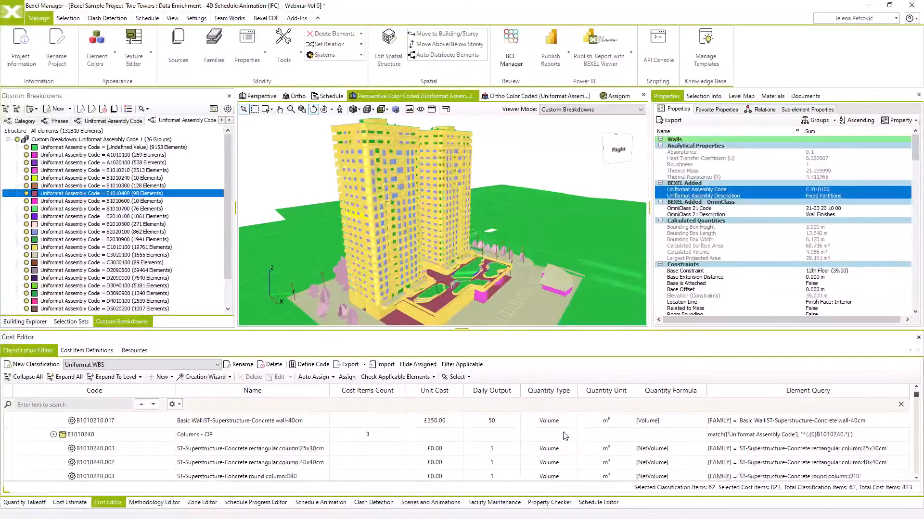
click(71, 503)
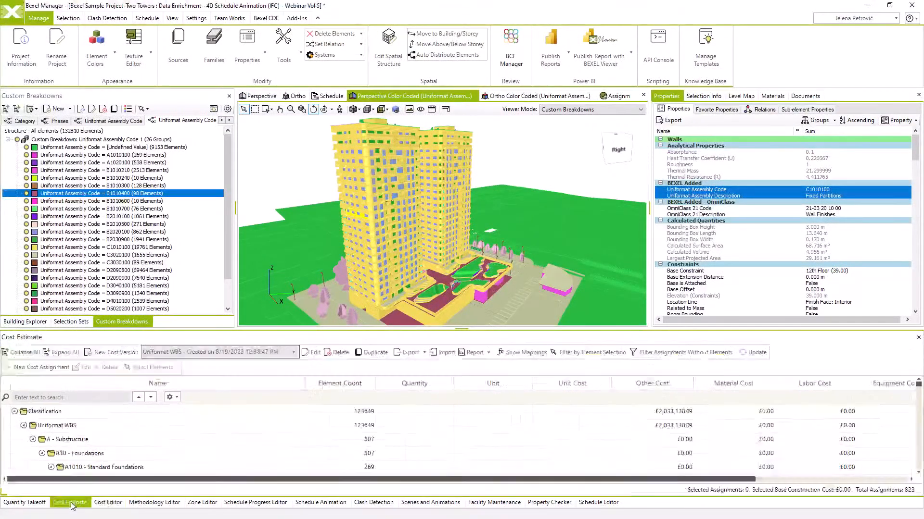
scroll(425, 429, down, 10)
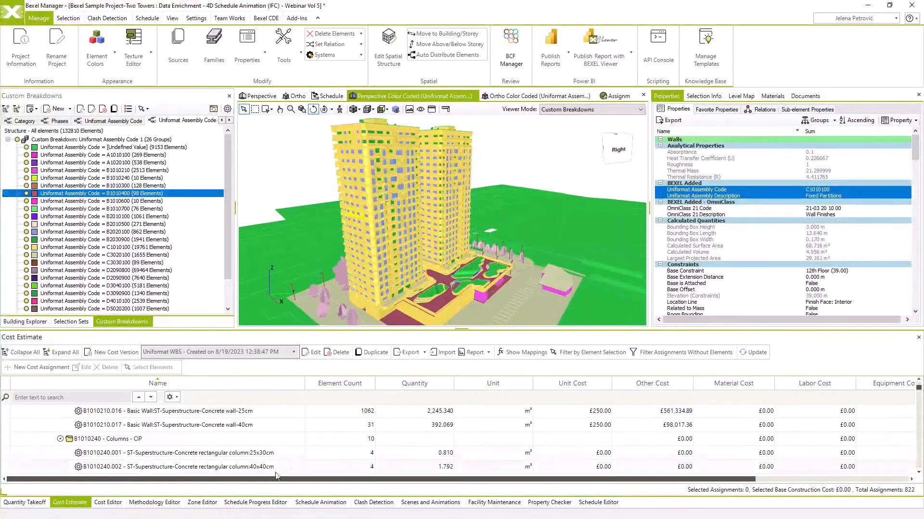
Review the Uniformat II-based Highrise RC Building Methodology and the Construction Sequences and Building Levels zones
click(161, 504)
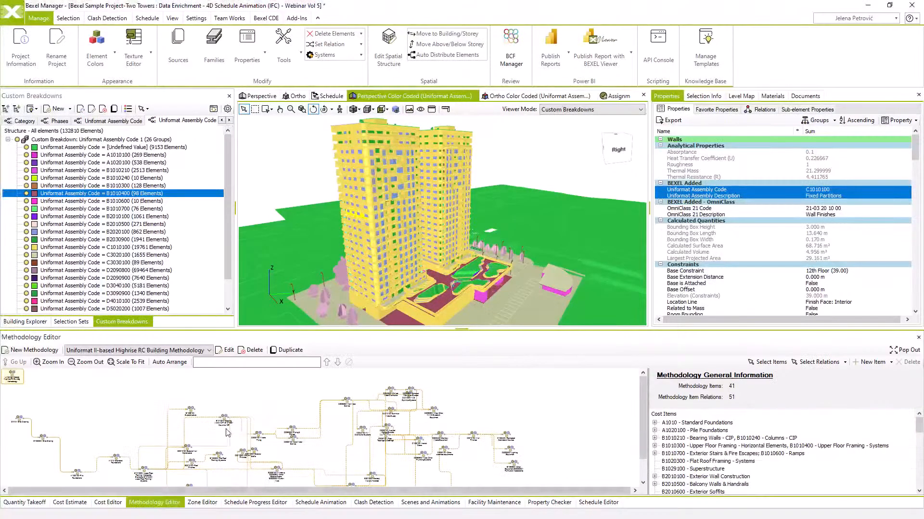
scroll(226, 432, down, 3)
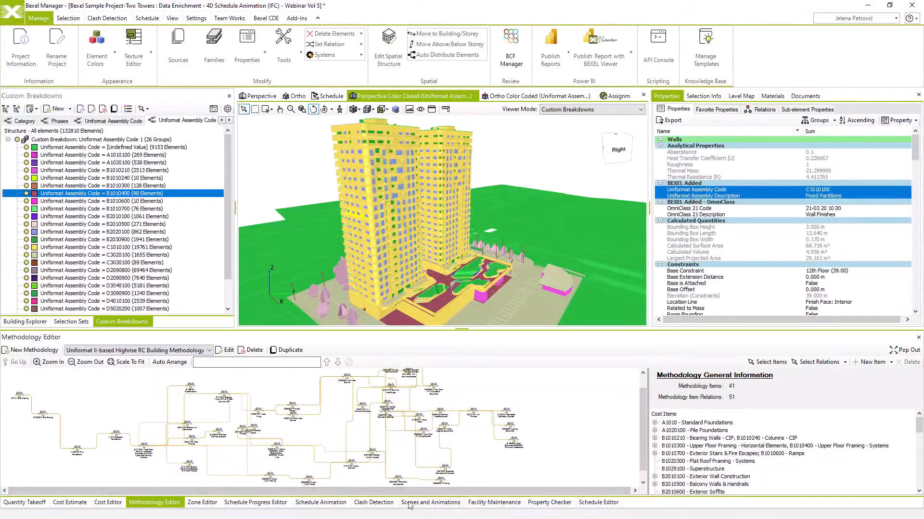
click(202, 503)
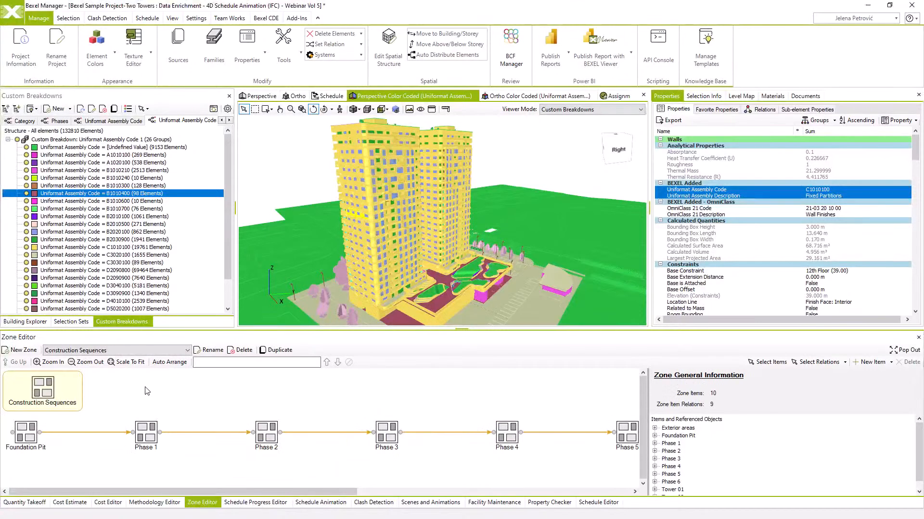
click(153, 351)
click(154, 364)
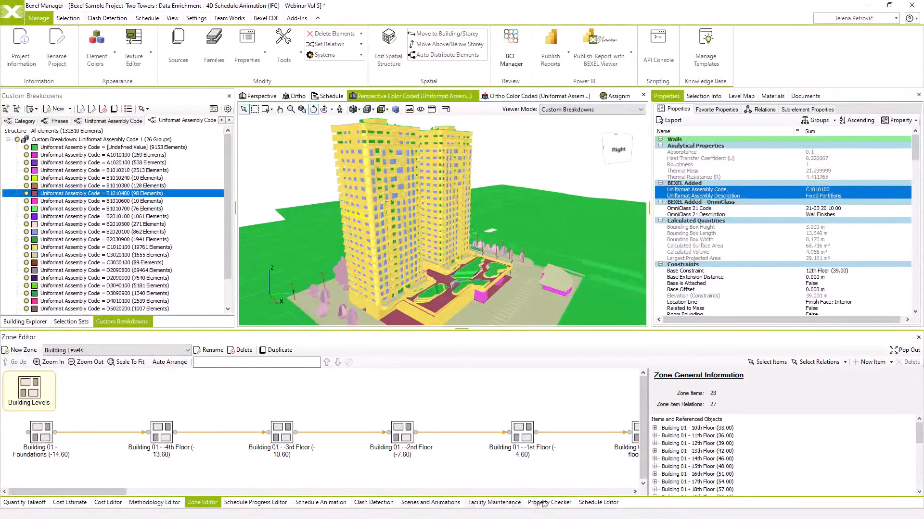
Look through the tasks and Gantt bars of the Construction Scedule Uniformat 2Levels schedule
click(585, 503)
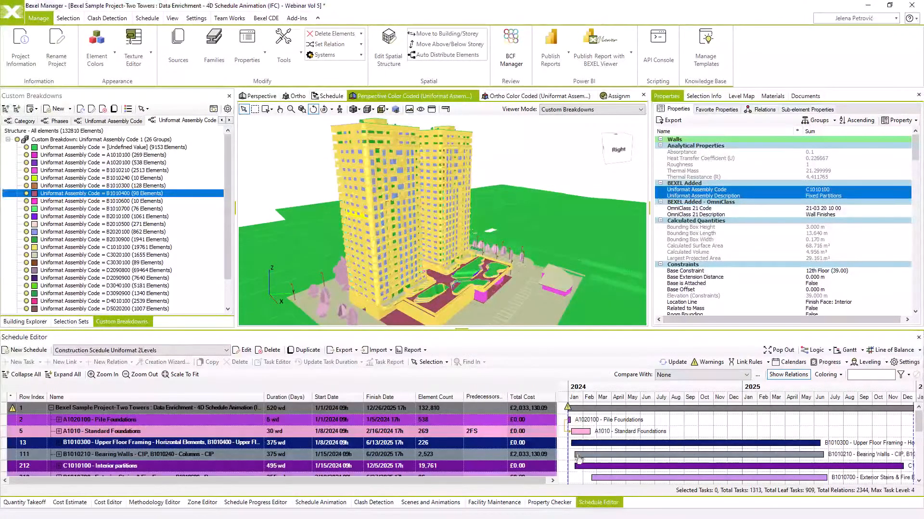
scroll(477, 440, down, 3)
scroll(477, 440, down, 3)
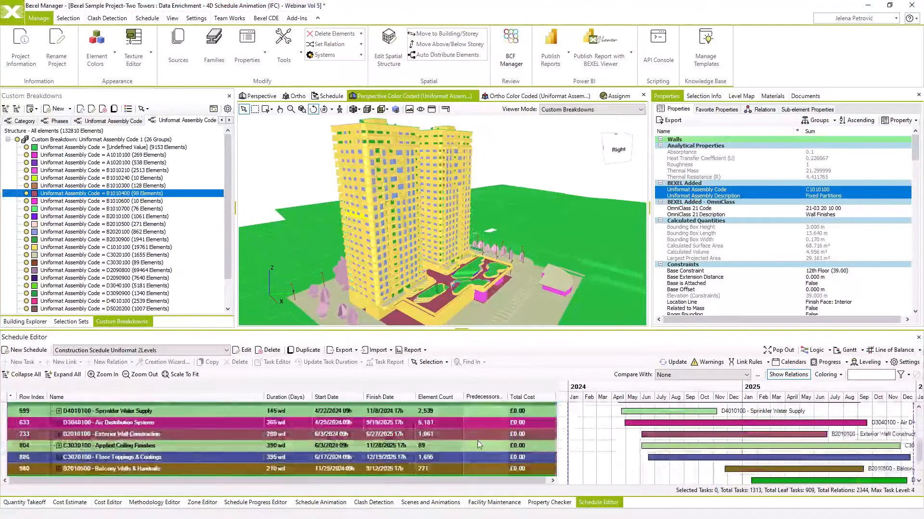
scroll(477, 440, up, 6)
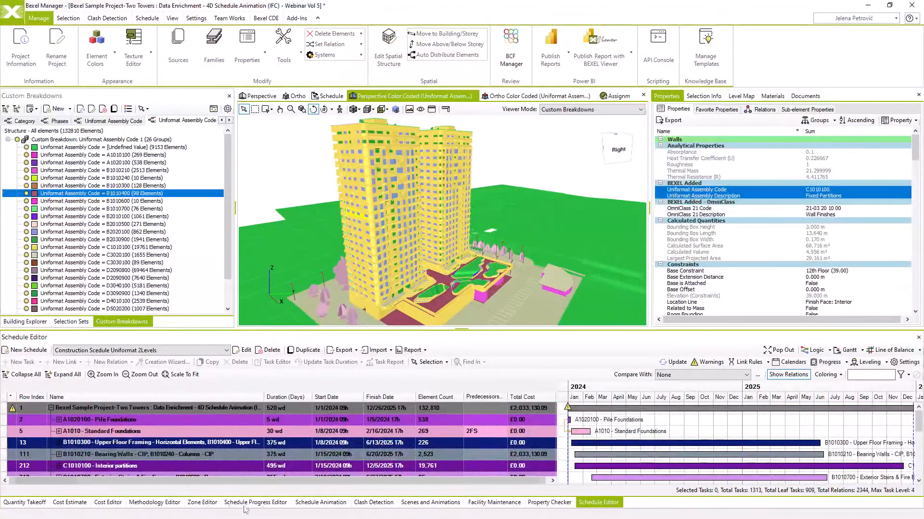
Play the schedule animation in the Schedule 3D view through part of the construction period and pause it
click(323, 503)
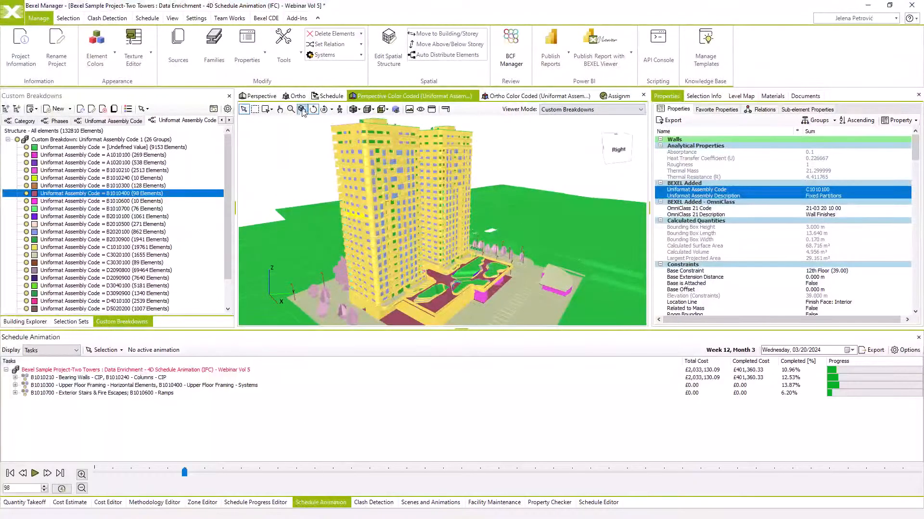
click(332, 97)
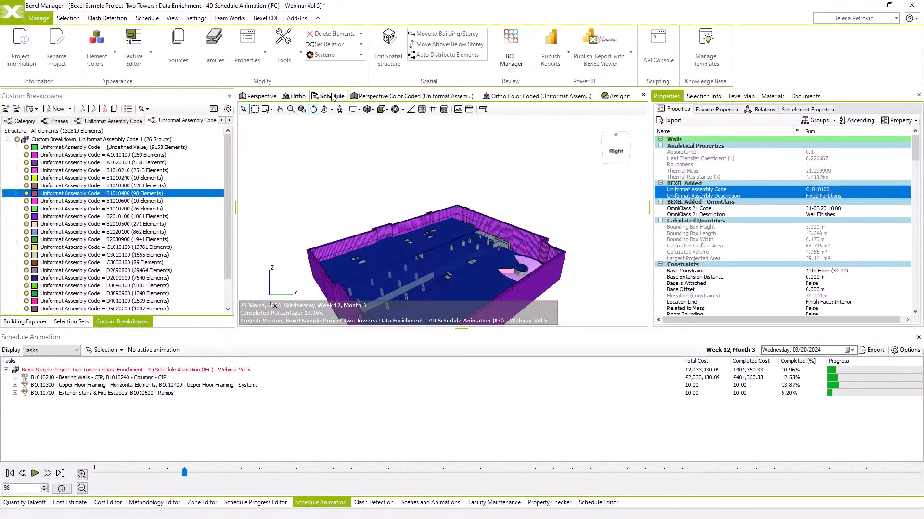
click(35, 474)
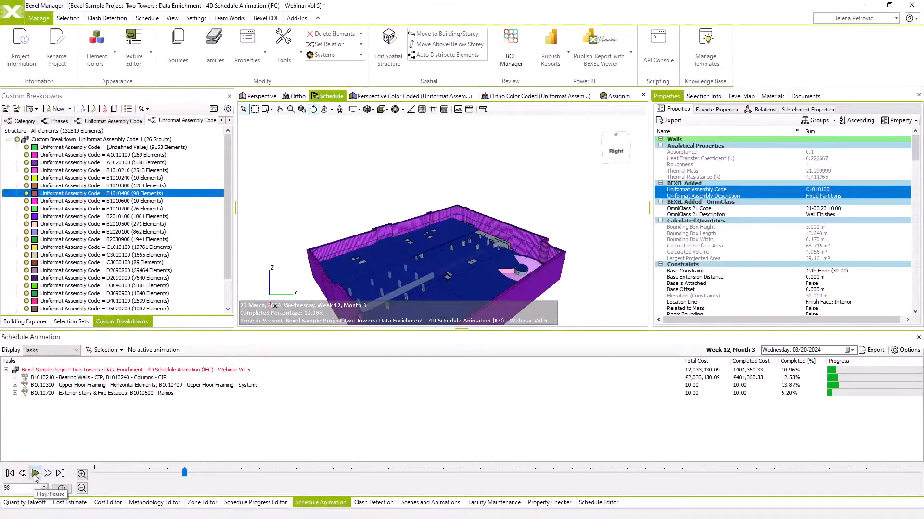
click(35, 473)
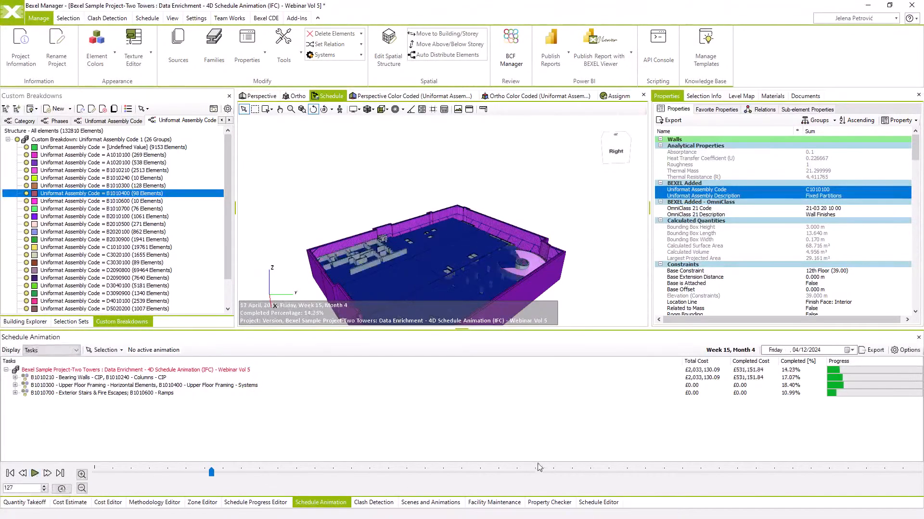
click(35, 474)
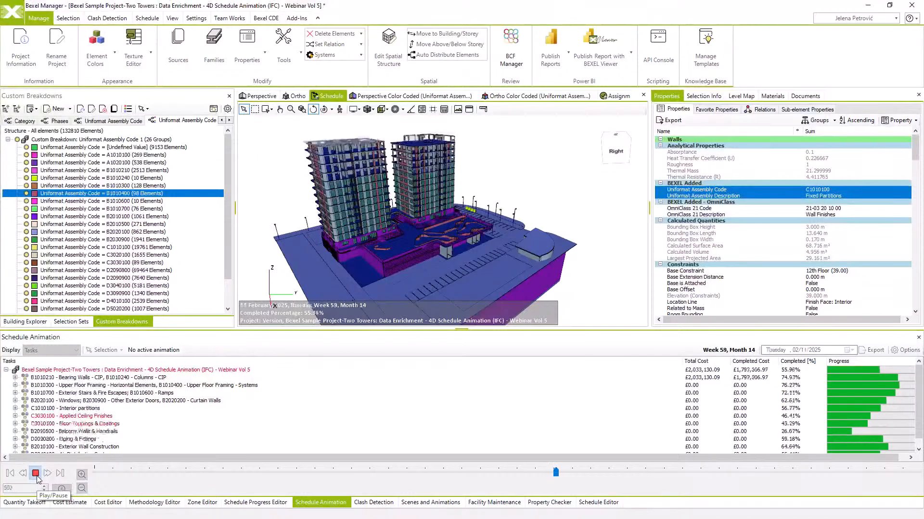
click(35, 474)
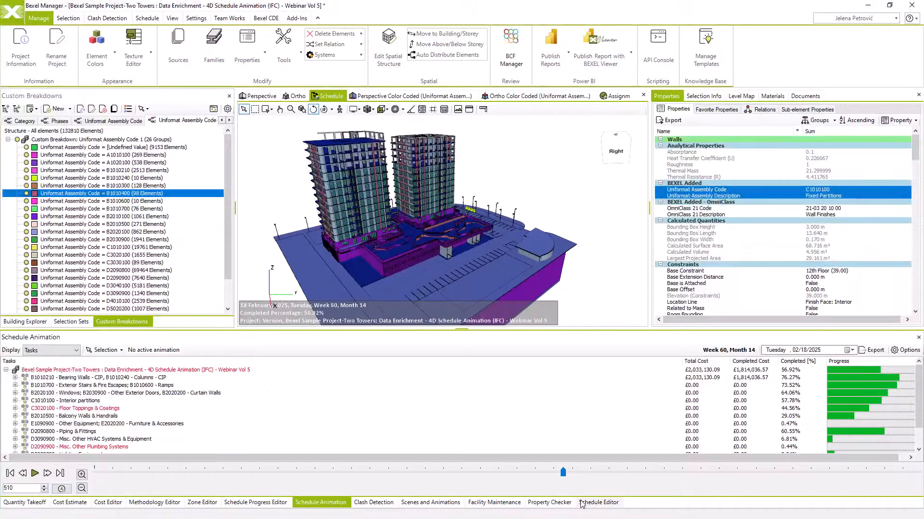
Return to the schedule and the color-coded perspective view, and expand the Bearing Walls and Columns task to inspect its floor subtasks
click(596, 502)
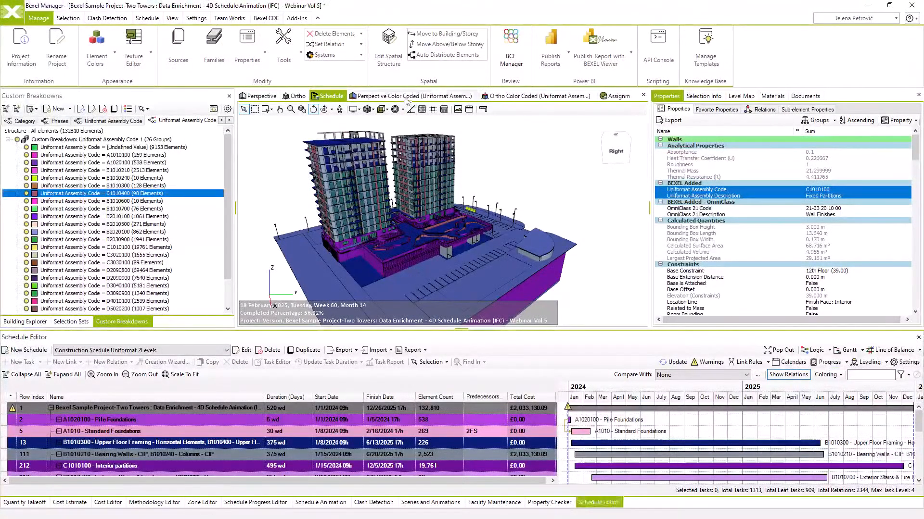
click(405, 96)
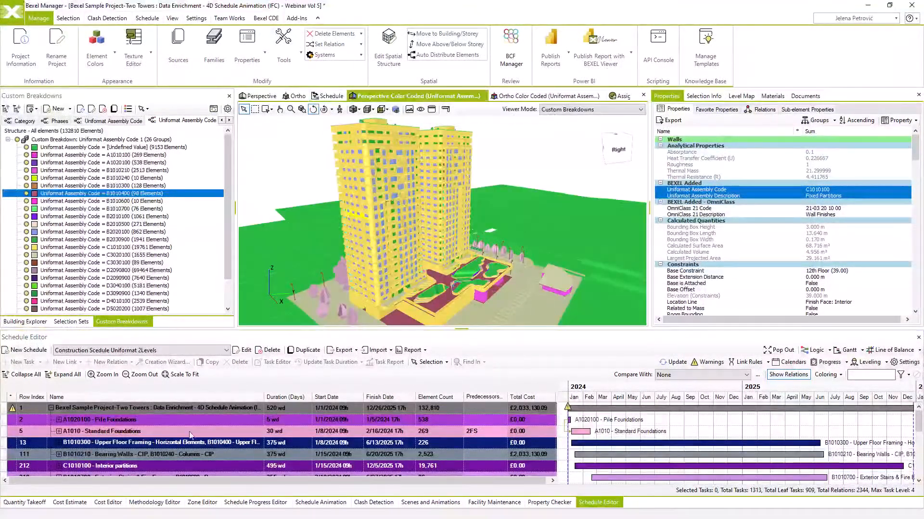
click(526, 454)
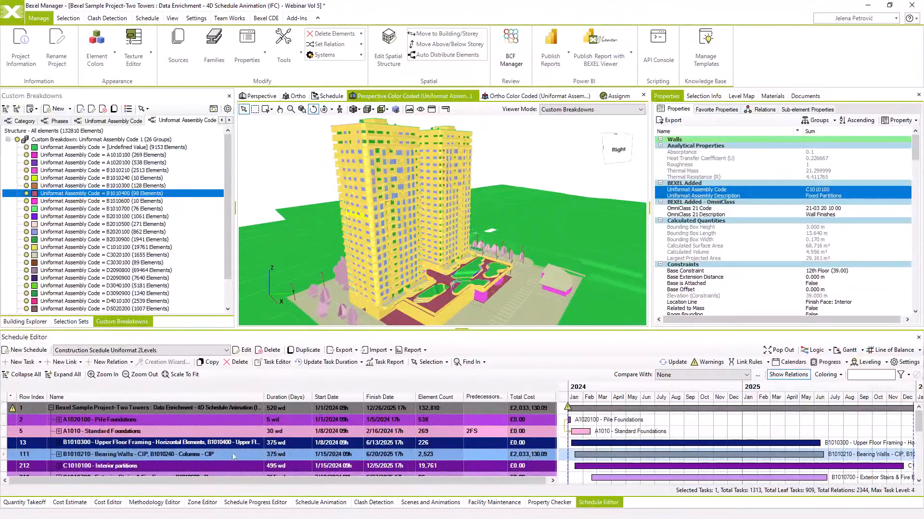
click(58, 454)
scroll(158, 458, down, 5)
scroll(160, 458, up, 8)
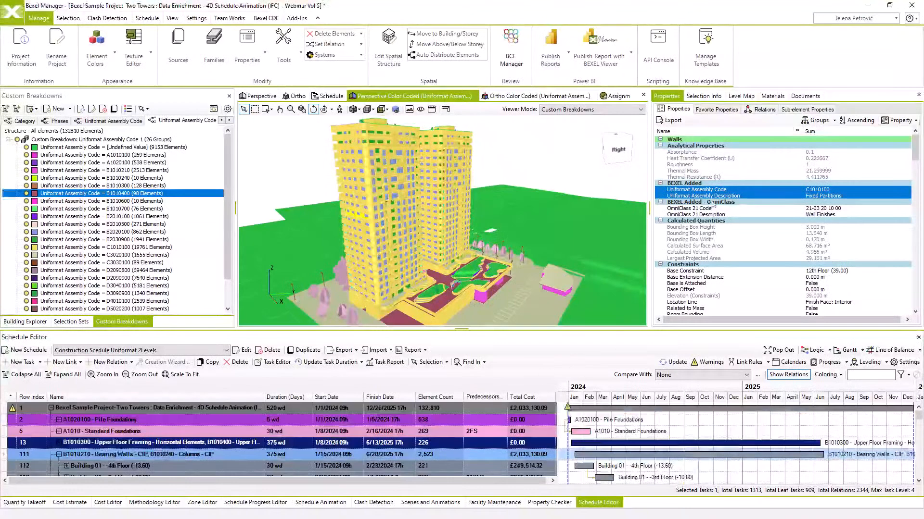
Show the available add-ins, highlight the wall's OmniClass 21 properties and color the model by the OmniClass 21 custom breakdown
click(306, 19)
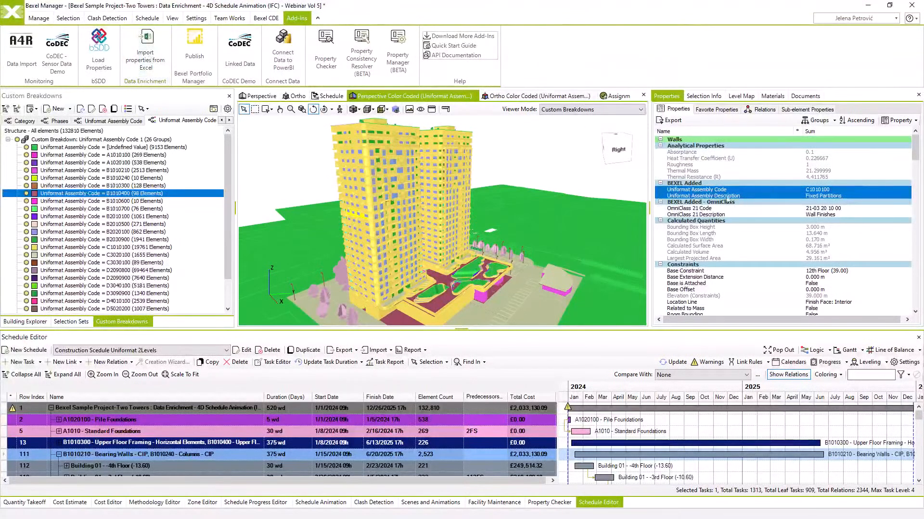
click(704, 213)
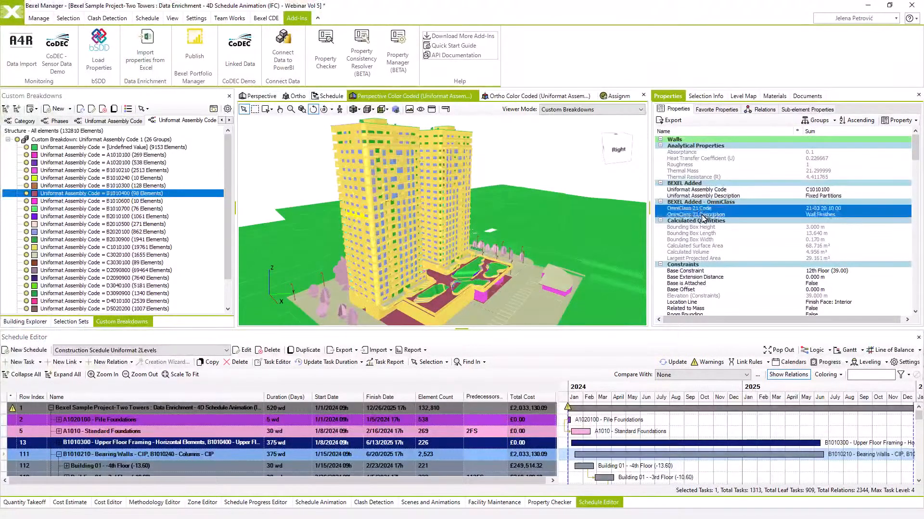
click(229, 120)
click(229, 120)
click(229, 120)
click(143, 120)
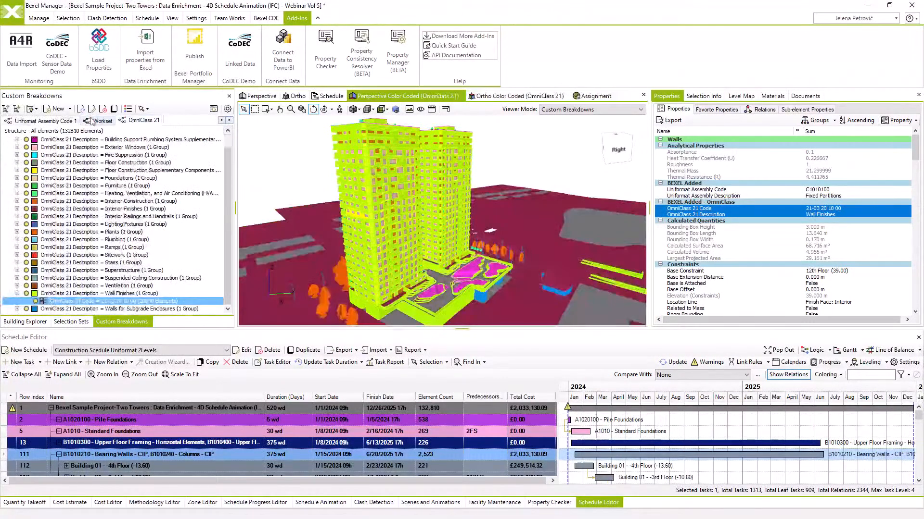
Color the model by the Uniformat Assembly Code 1 breakdown and by the multi-level Uniformat Assembly Code breakdown
click(222, 121)
click(222, 120)
click(222, 120)
click(221, 121)
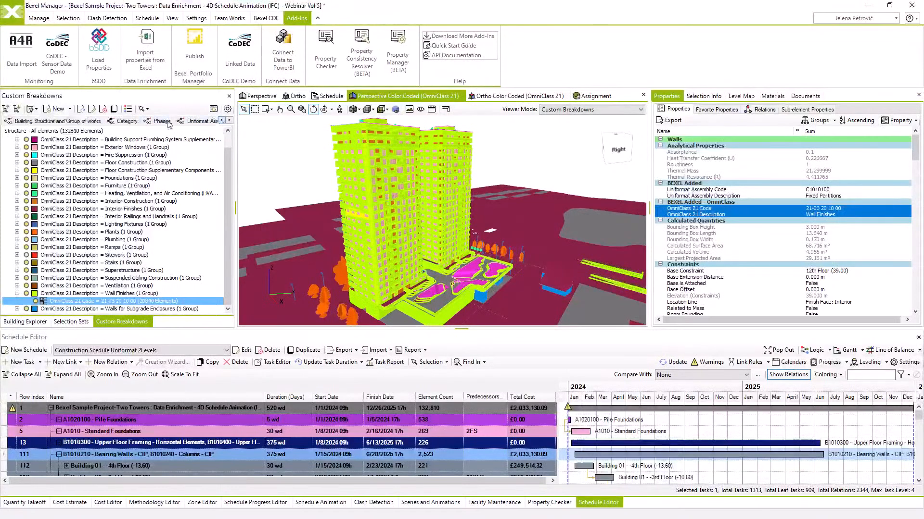
click(202, 121)
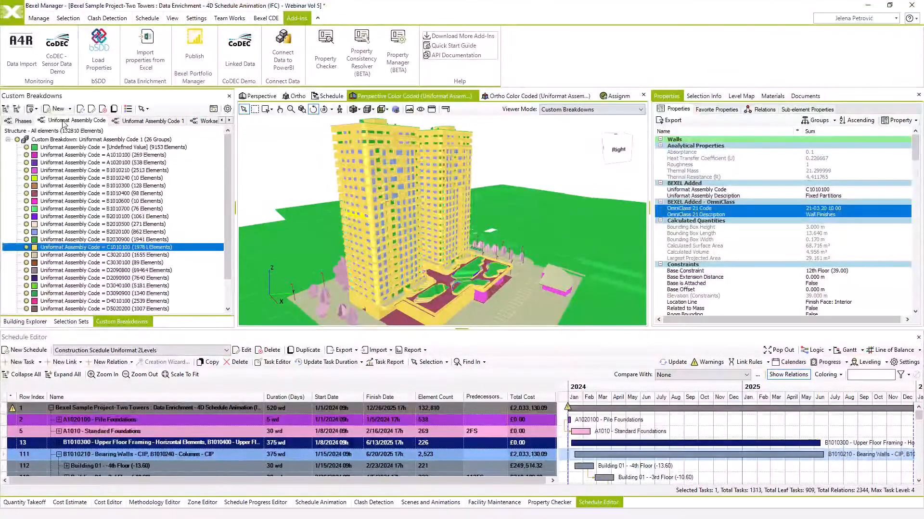
click(67, 121)
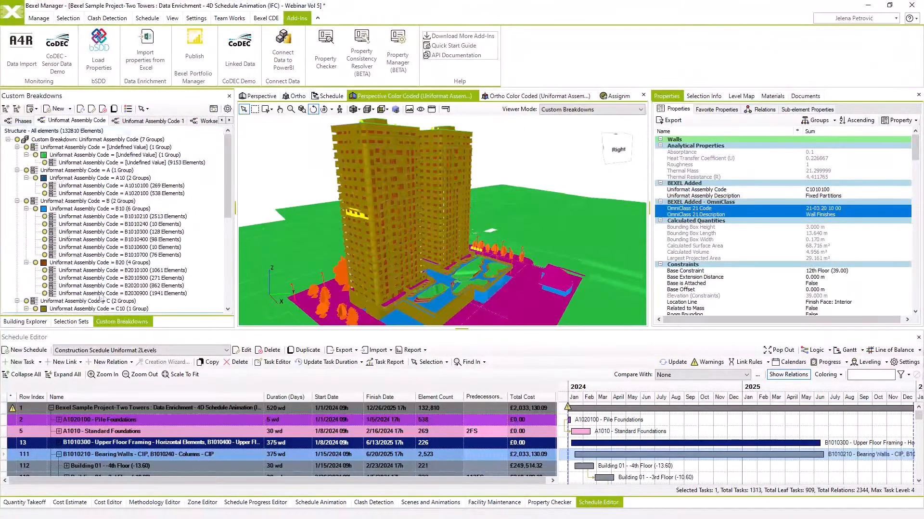
Color the model by the Phases custom breakdown and open the API console for scripts
click(27, 123)
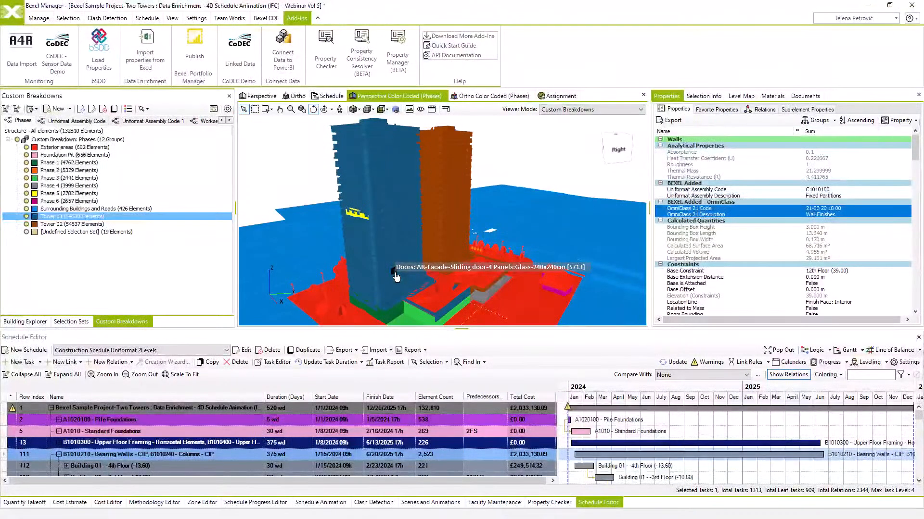
click(39, 18)
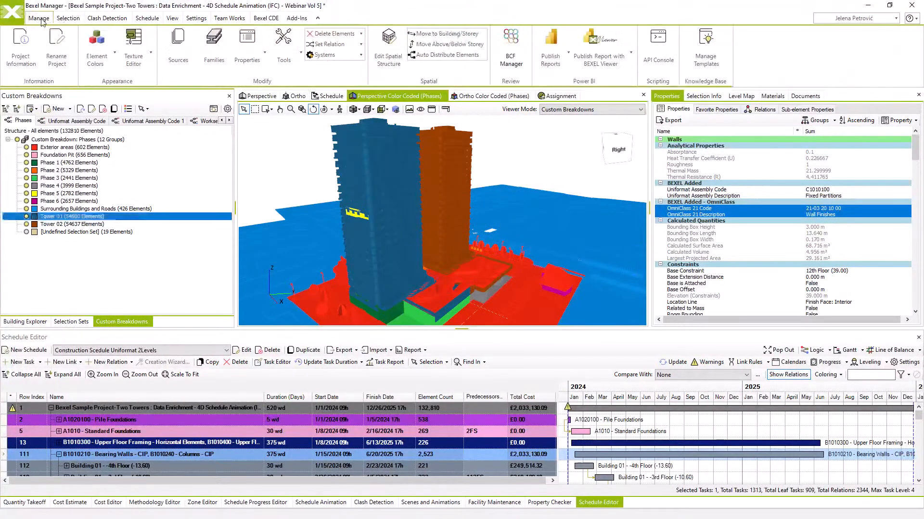
click(654, 62)
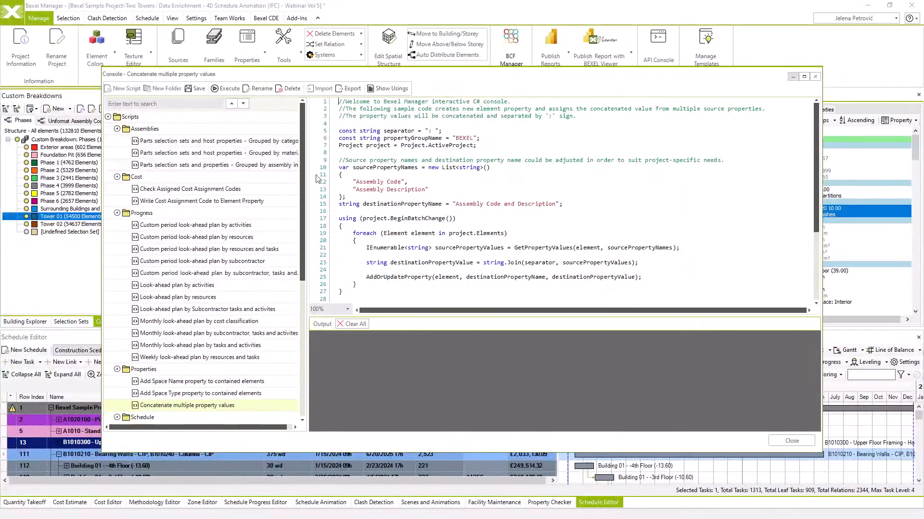
Open the schedule script that creates smart selection sets from leaf tasks and look through its code
drag(301, 186, 299, 265)
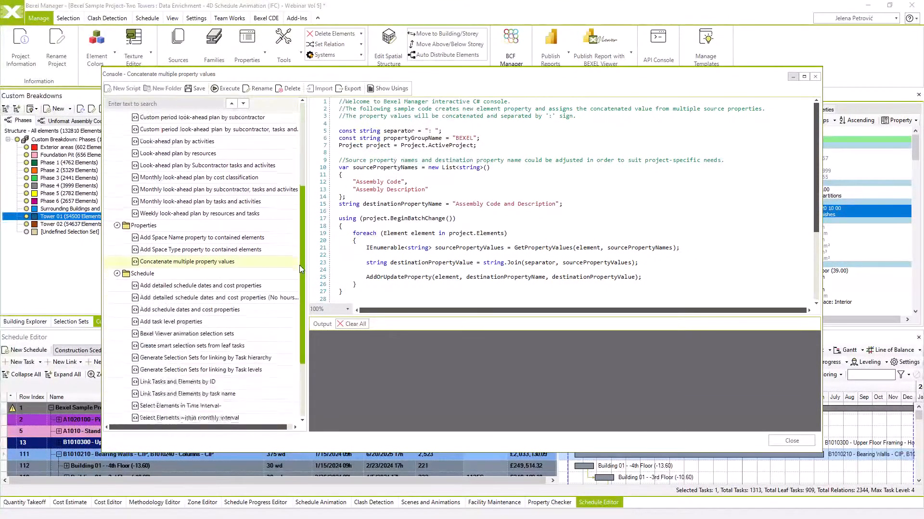
click(214, 310)
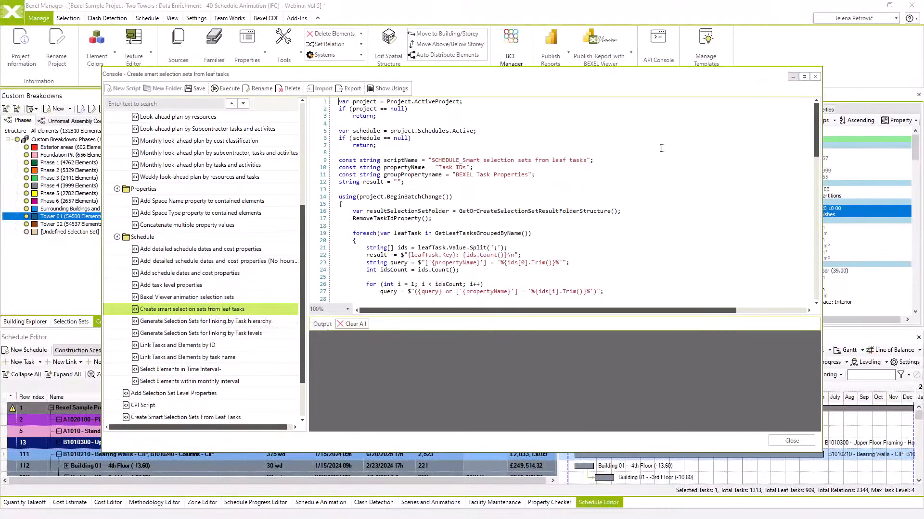
click(814, 193)
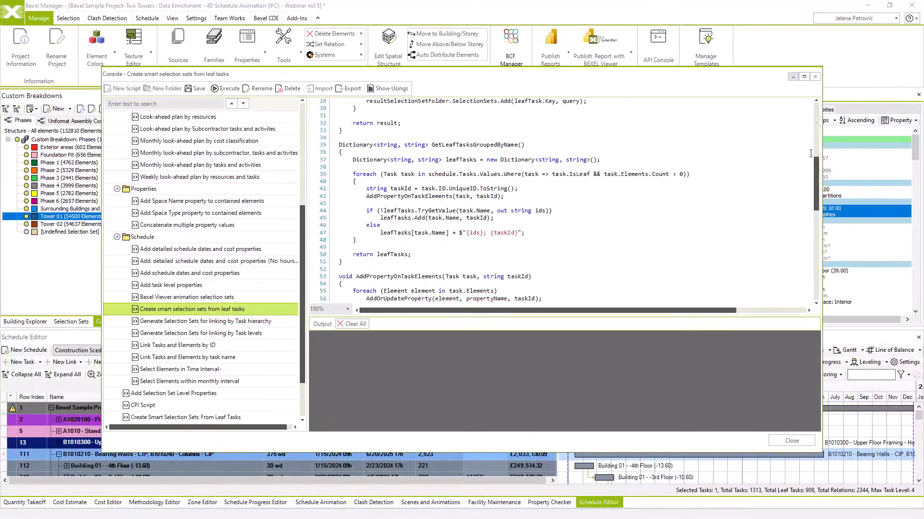
scroll(811, 151, up, 10)
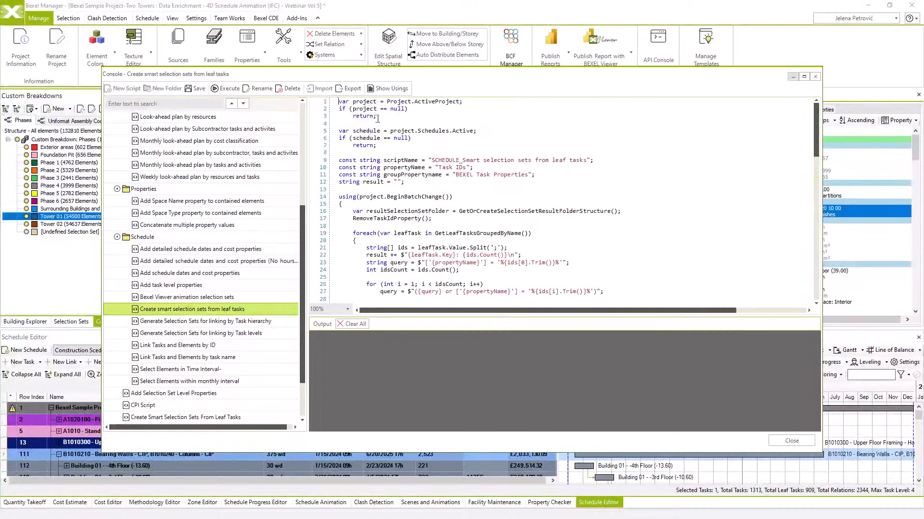
View the code of the look-ahead plan scripts by activities, by resources, and by subcontractor tasks and activities
scroll(216, 127, up, 3)
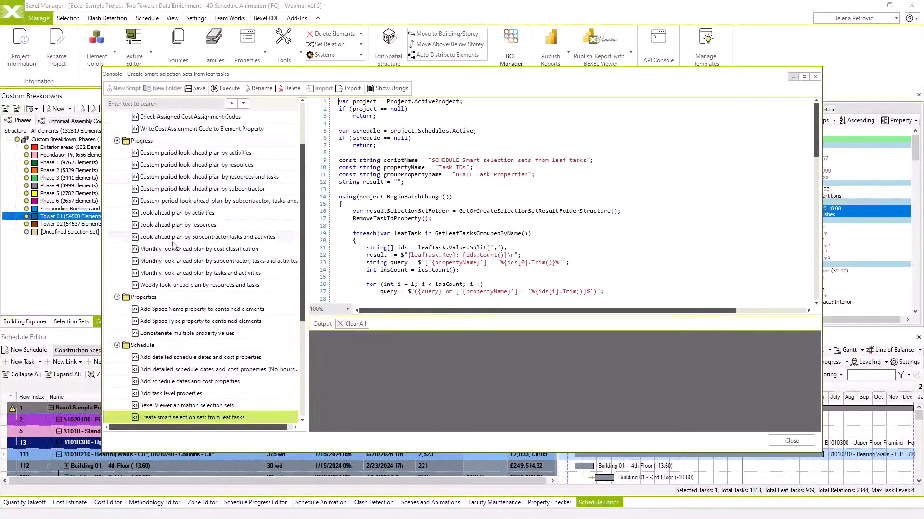
click(177, 214)
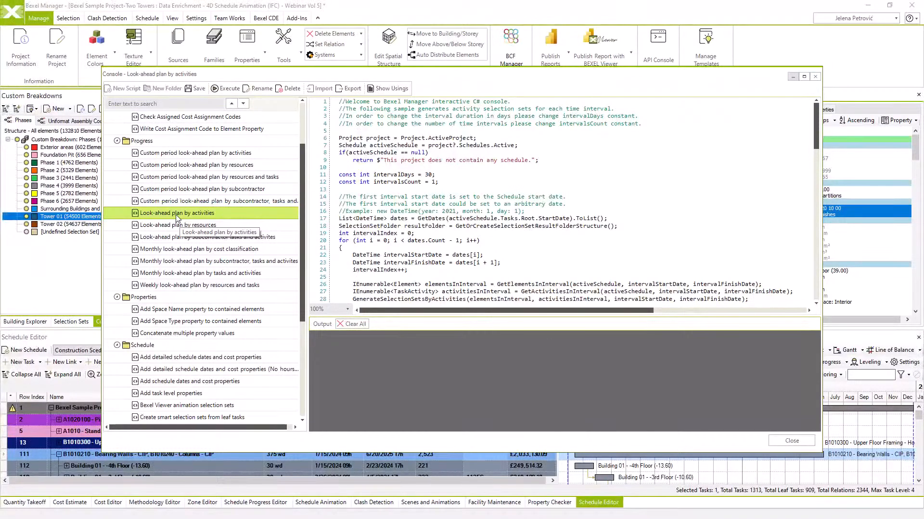
click(174, 226)
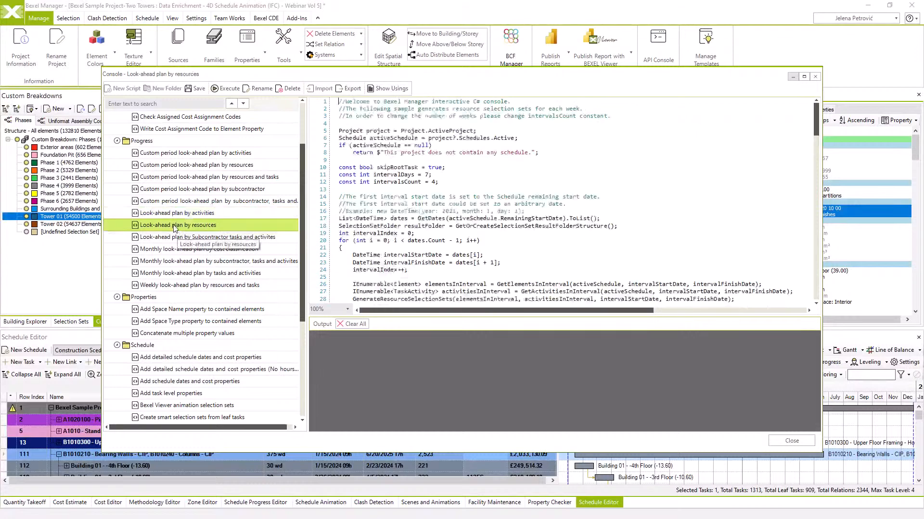
click(178, 239)
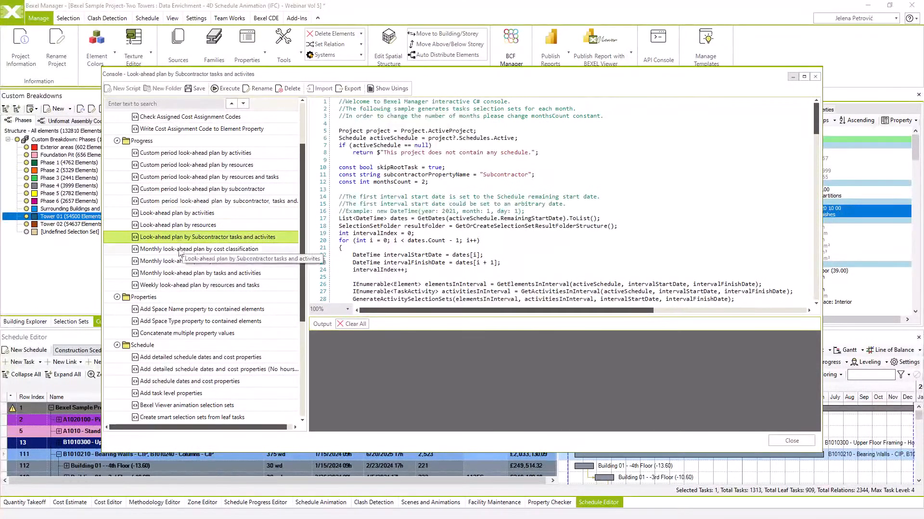
View the scripts adding Space Name, Space Type, and detailed schedule dates and cost properties, and close the console
click(176, 311)
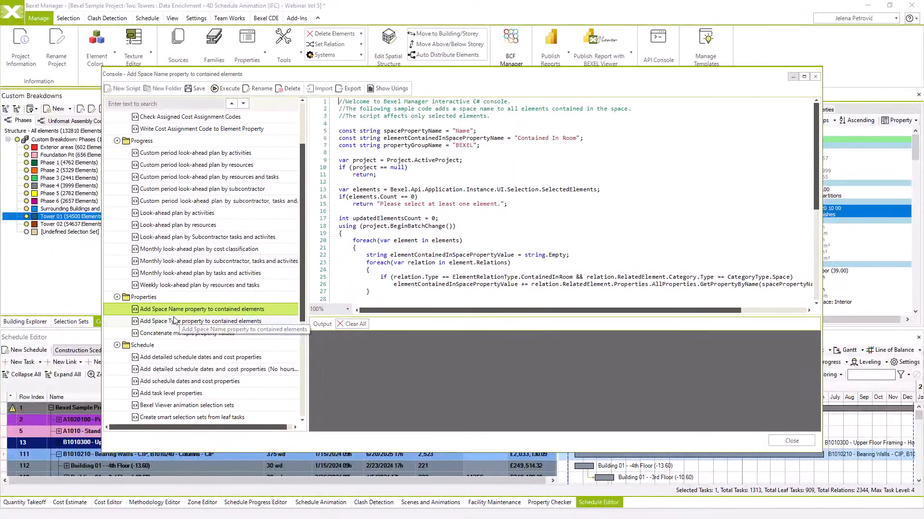
click(174, 321)
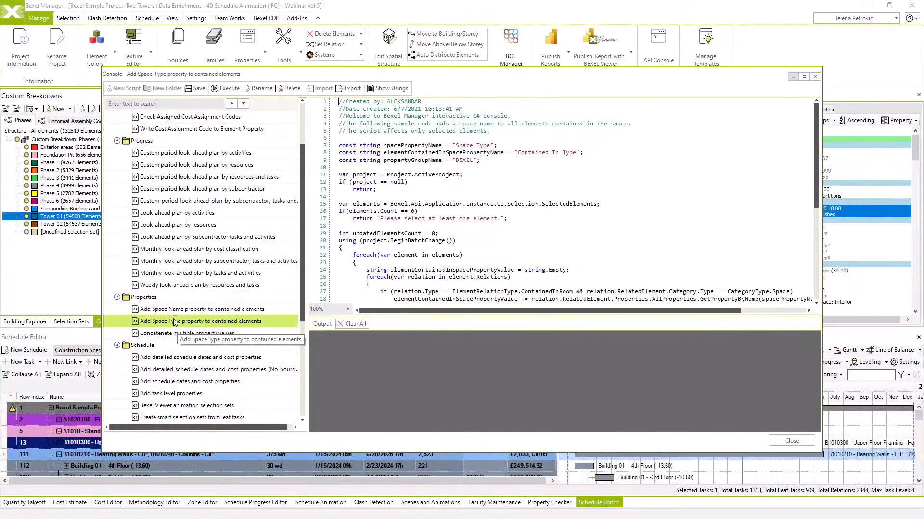
scroll(174, 321, down, 1)
click(183, 321)
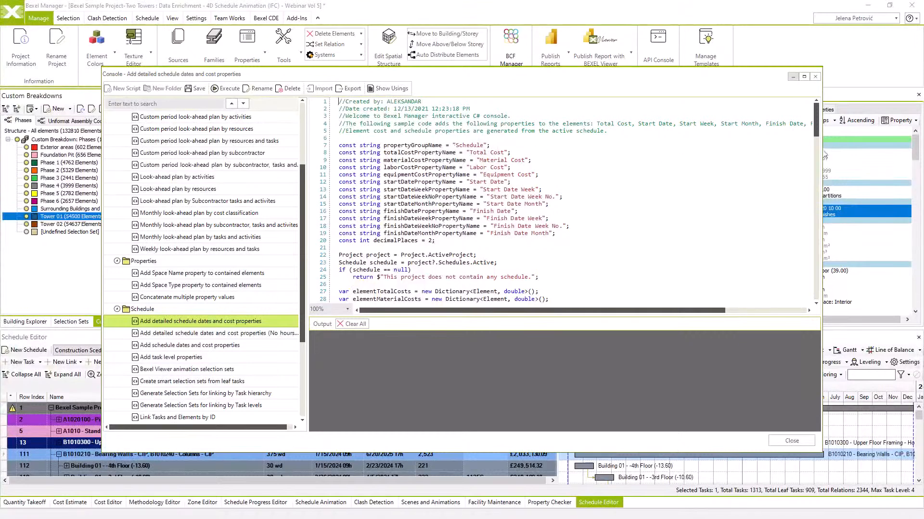
click(815, 77)
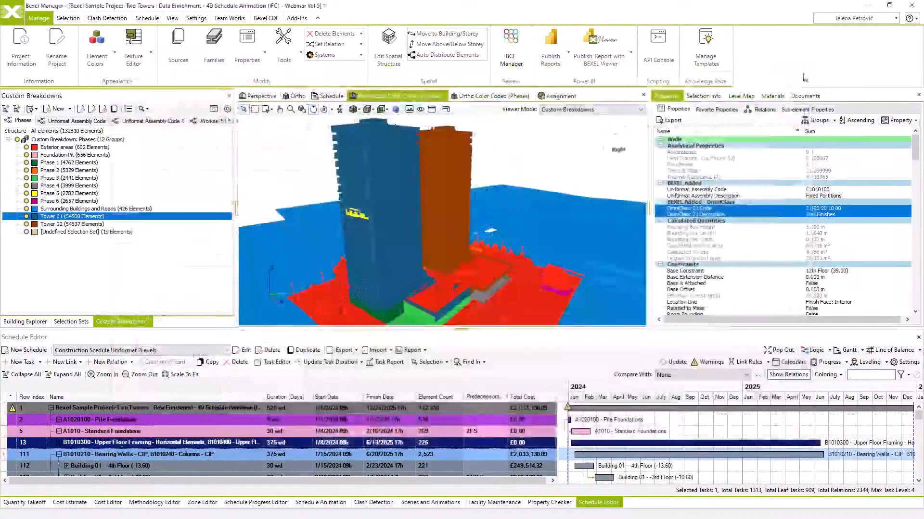
Expand the Construction Sequence folder in the selection sets and select all of its elements in the model
click(68, 321)
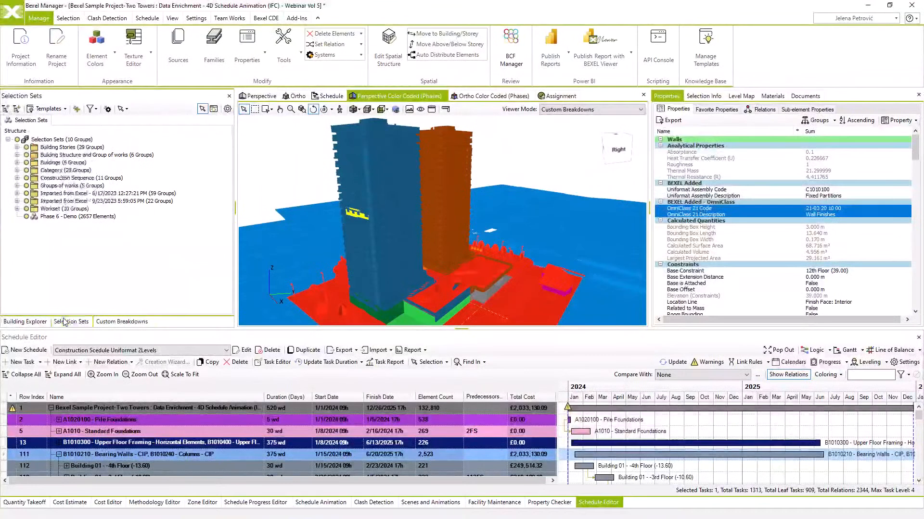
click(17, 179)
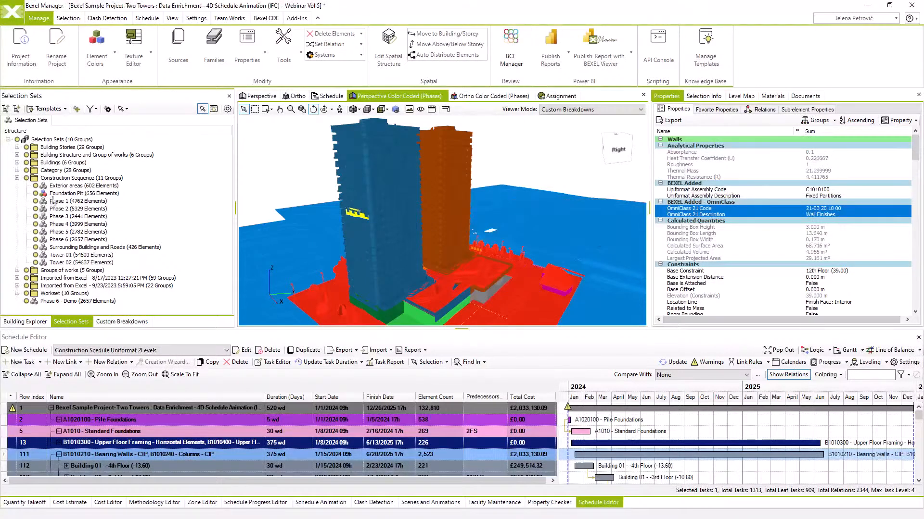
click(73, 179)
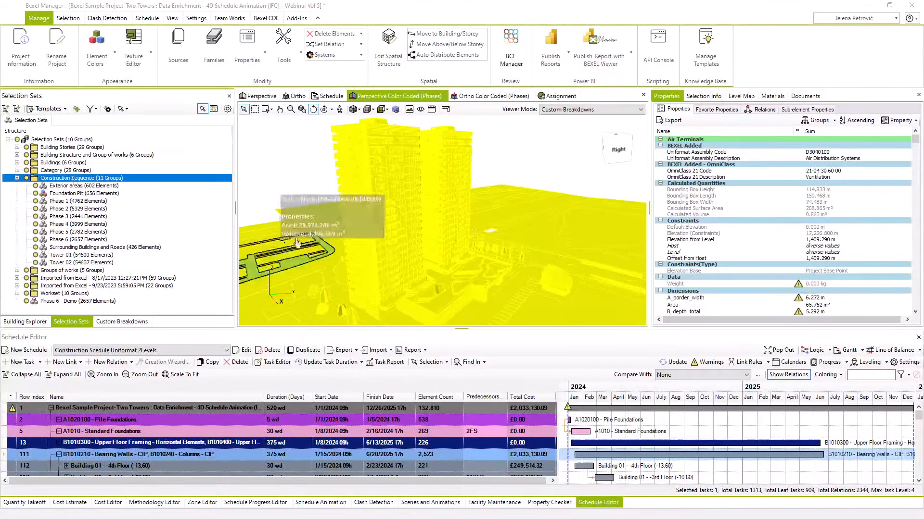
mouse_move(354, 234)
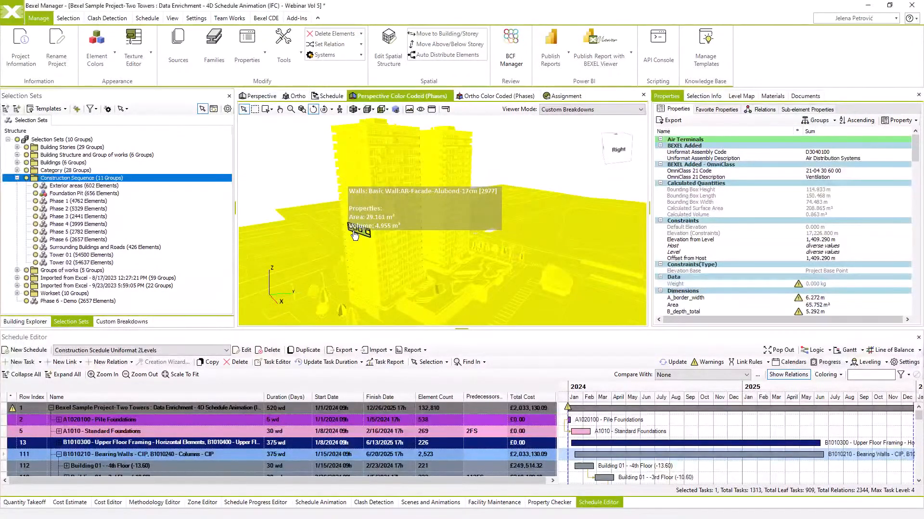
Select a facade wall on the blue tower and import the script Add Selection Set Level Properties.csx into the API console
click(355, 234)
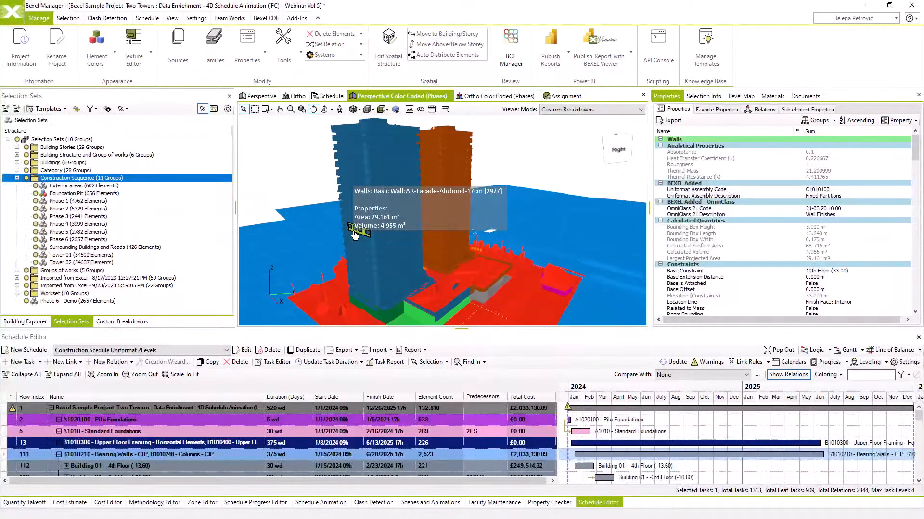
click(671, 47)
scroll(201, 163, down, 2)
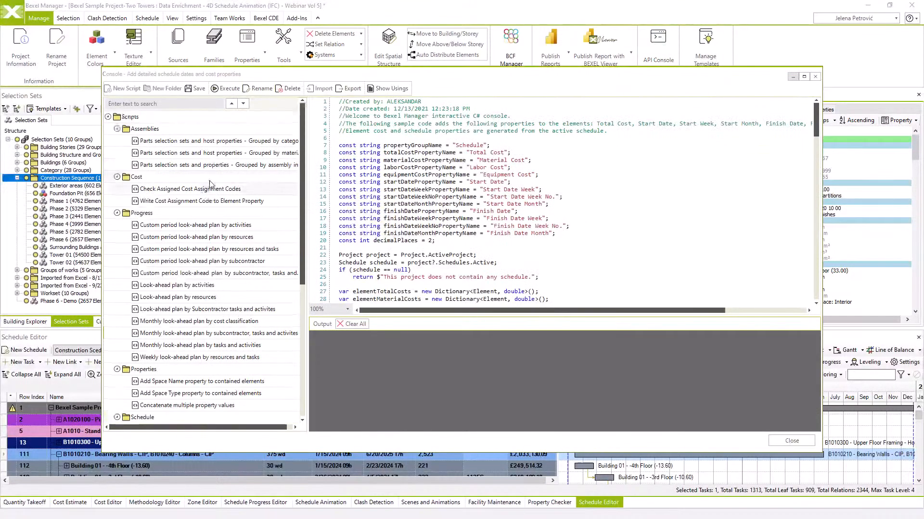
scroll(198, 121, up, 1)
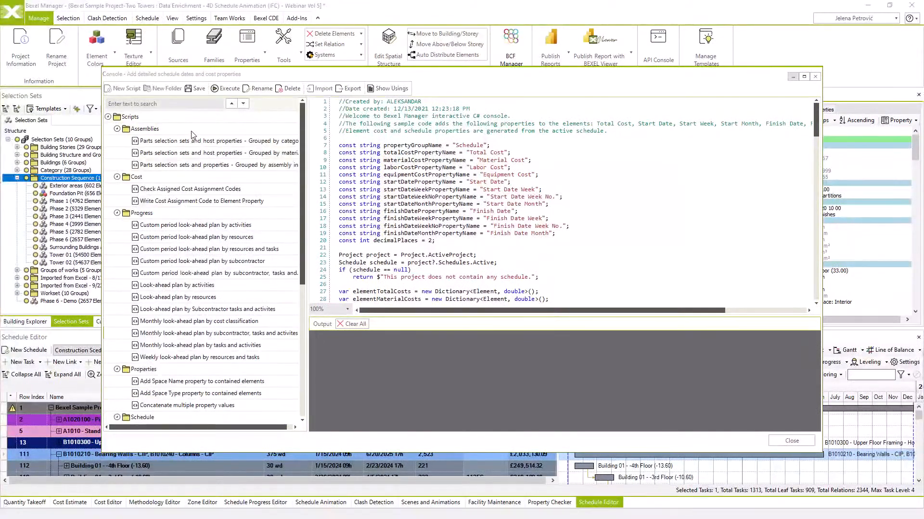
click(168, 119)
click(323, 89)
click(303, 242)
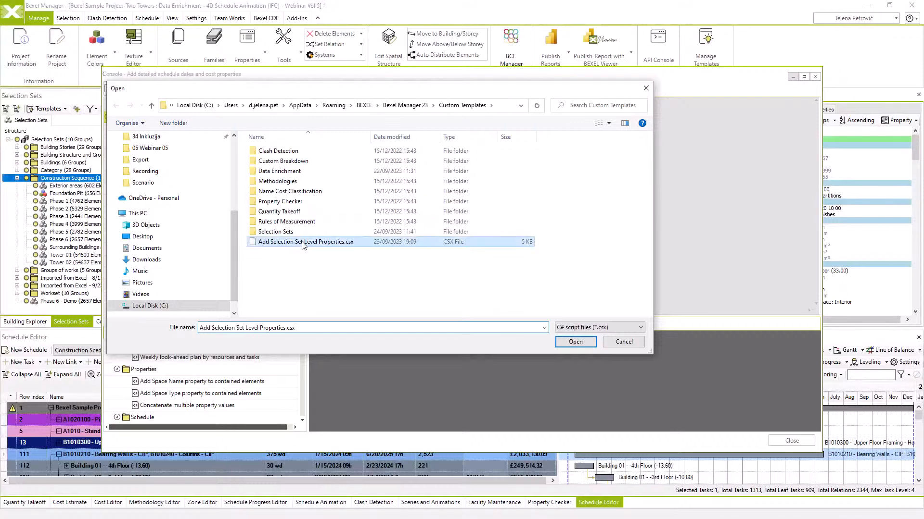
click(556, 344)
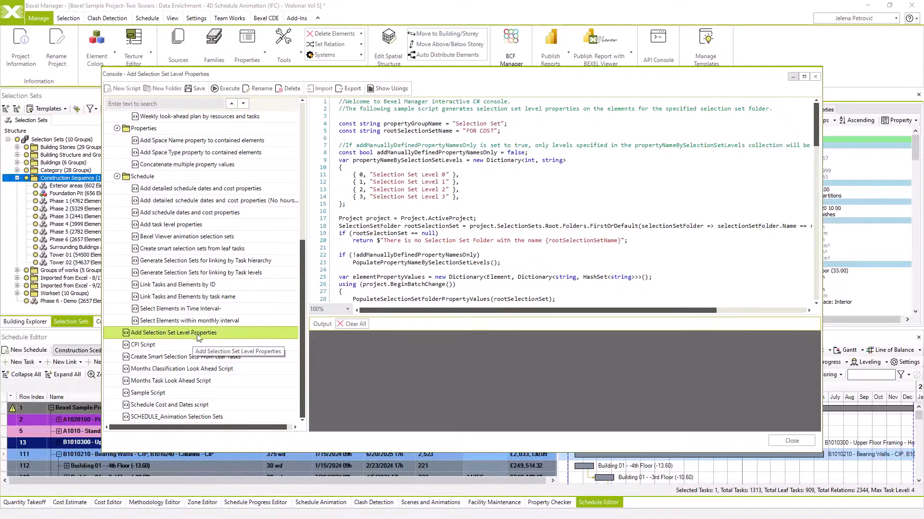
Set the script's propertyGroupName to "BEXEL Added - Construction Sequences" and rootSelectionSetName to "Construction Sequence"
drag(457, 120, 498, 121)
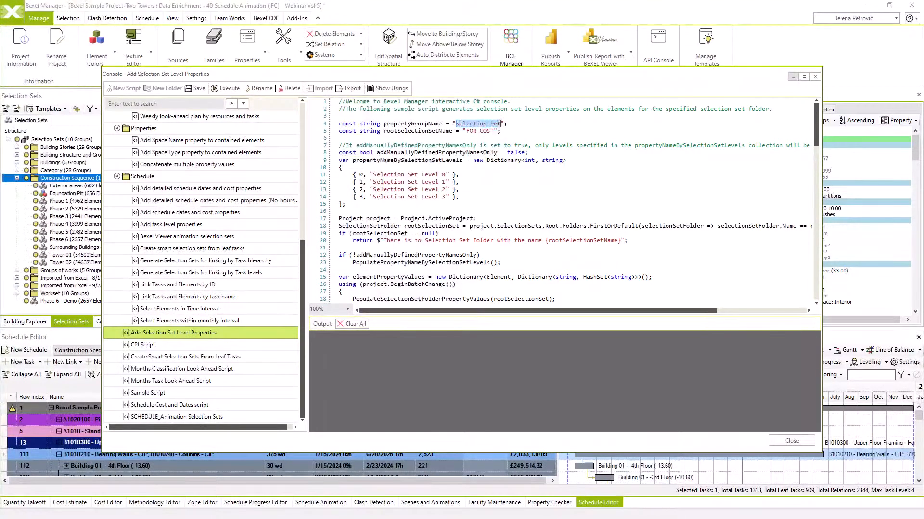
text(BEXEL Added - Construction Sequences)
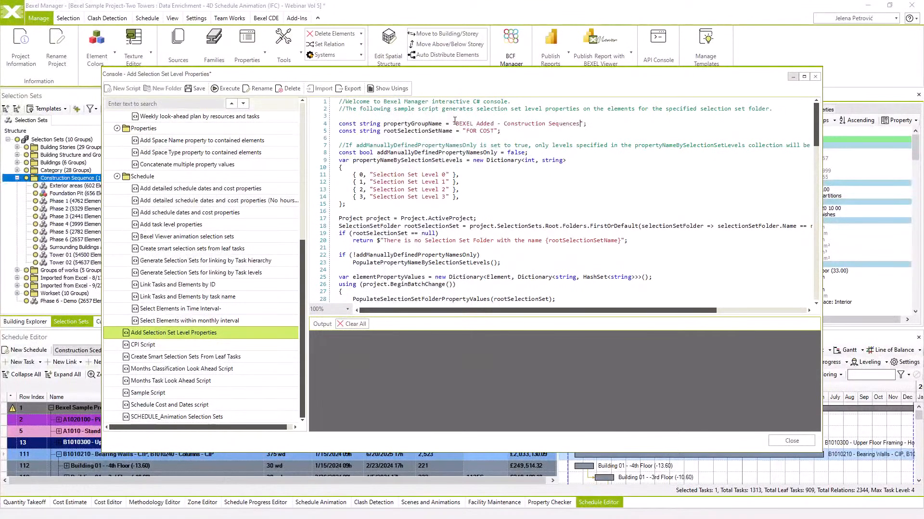
drag(494, 130, 470, 131)
drag(579, 124, 494, 133)
text(Construction Sequence)
Rename selection set level 1 in the script to "Construction Phase", execute the script, and close the console without saving
drag(374, 183, 445, 183)
key(BackSpace)
text(Construction Phase)
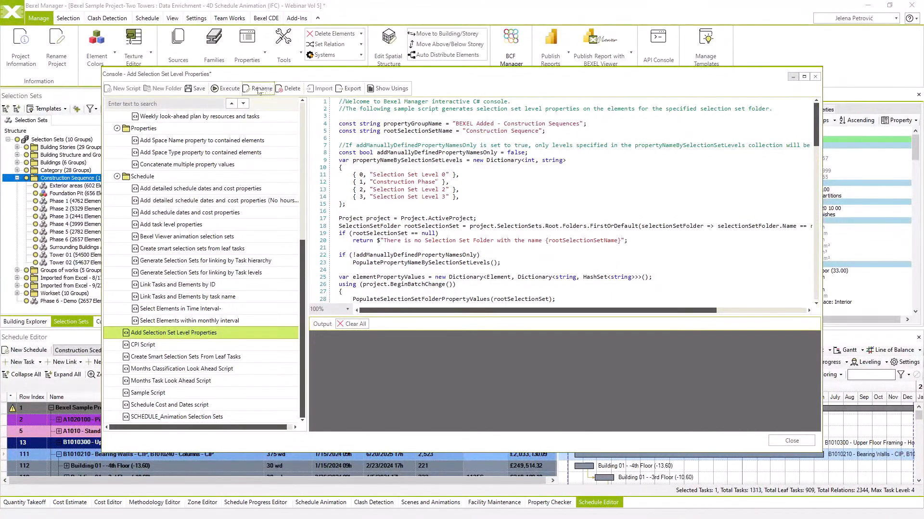
click(233, 91)
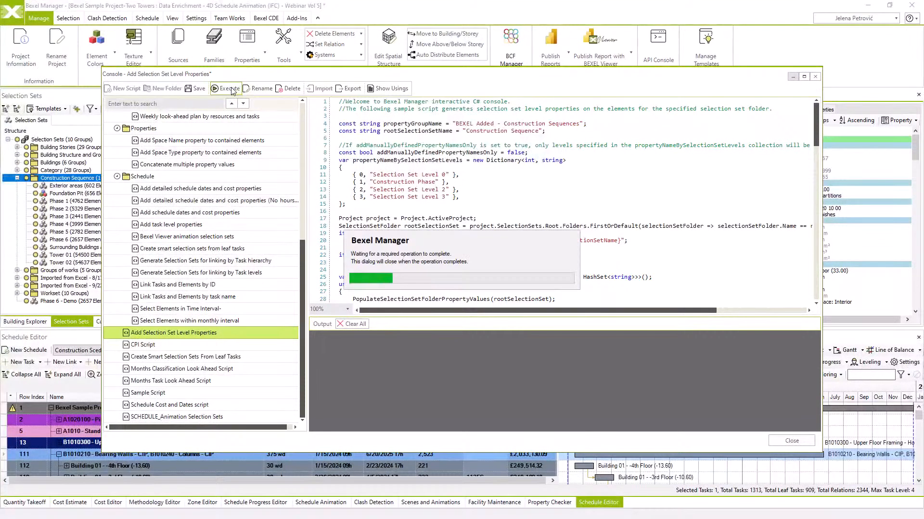
click(815, 76)
click(500, 299)
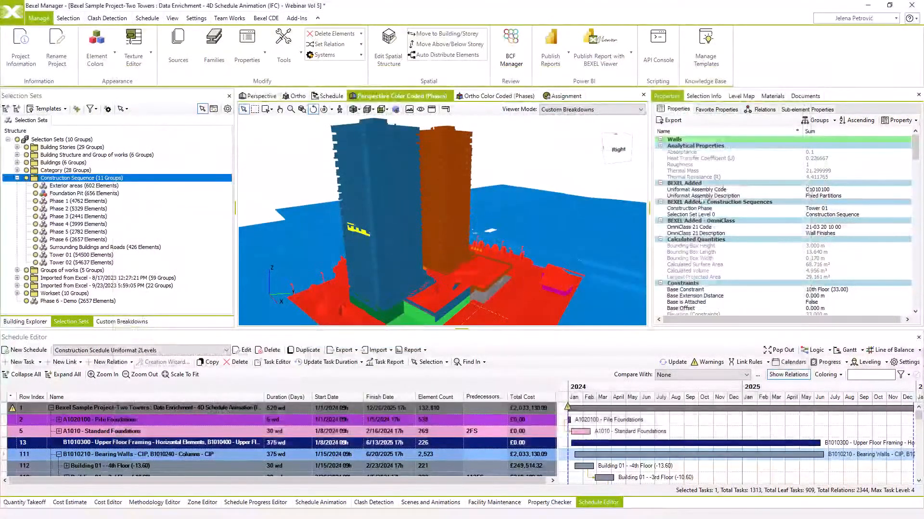
Check the wall's new construction sequence properties and view the list of Construction Phase values
click(687, 216)
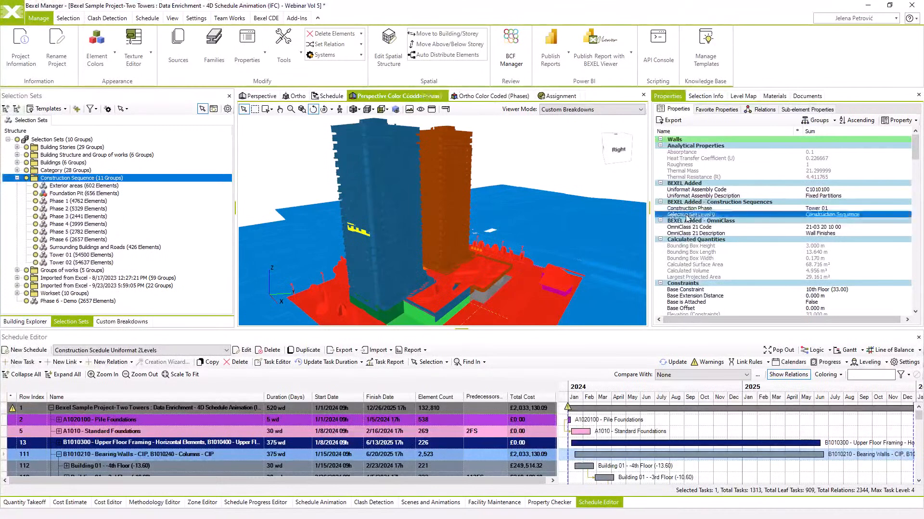
click(830, 209)
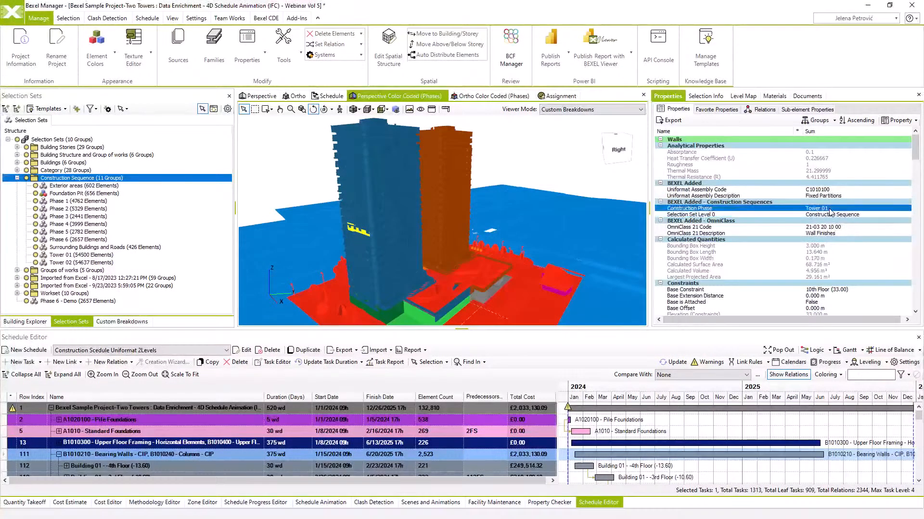
right_click(830, 211)
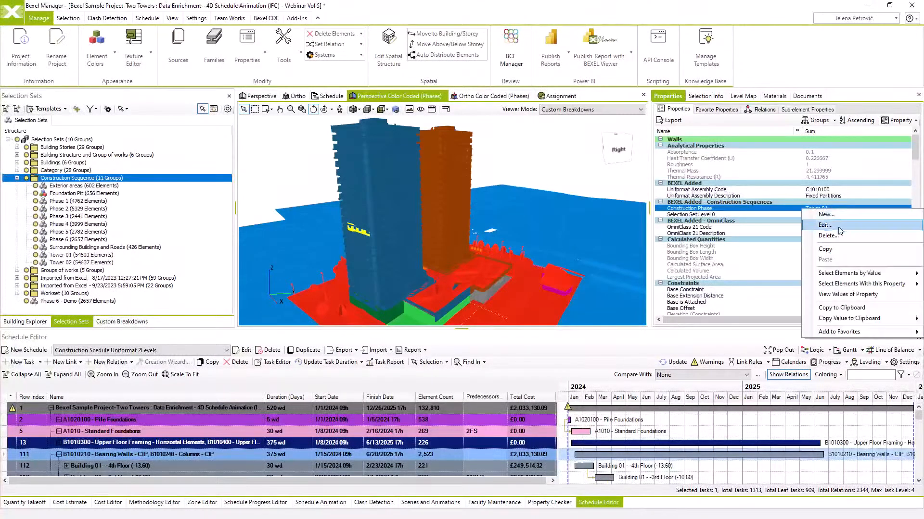
click(842, 295)
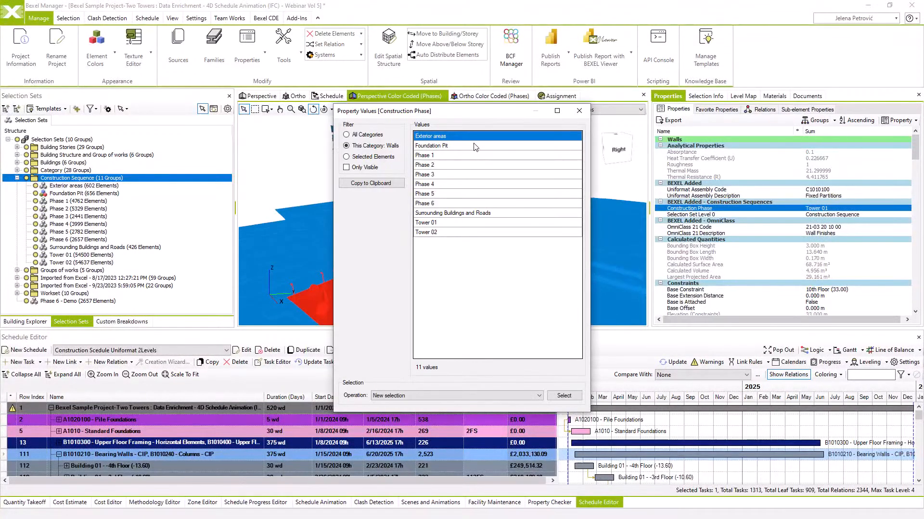
click(374, 136)
click(578, 112)
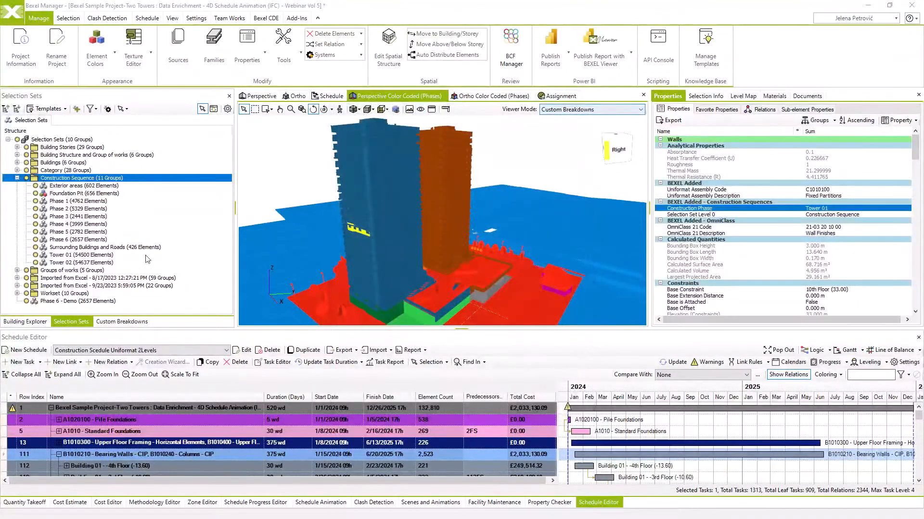
Examine the definition of the Phases custom breakdown and close it without changes
click(106, 323)
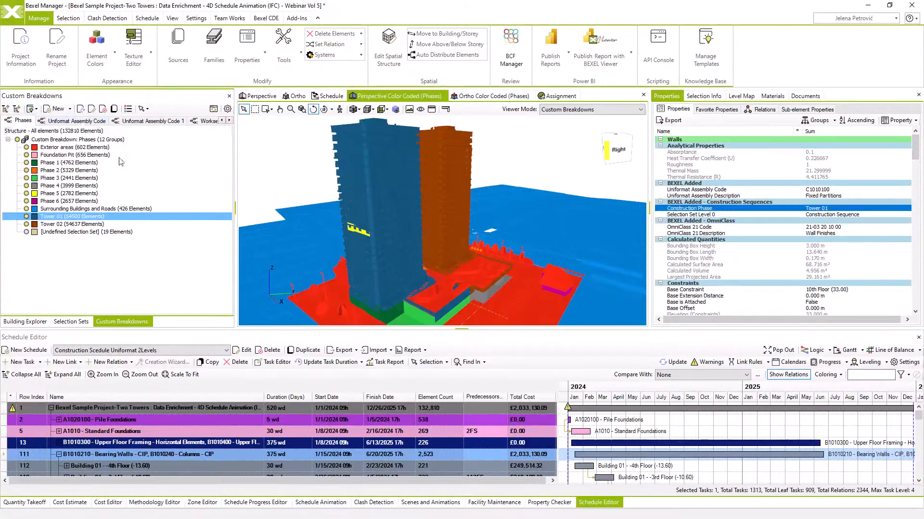
click(91, 109)
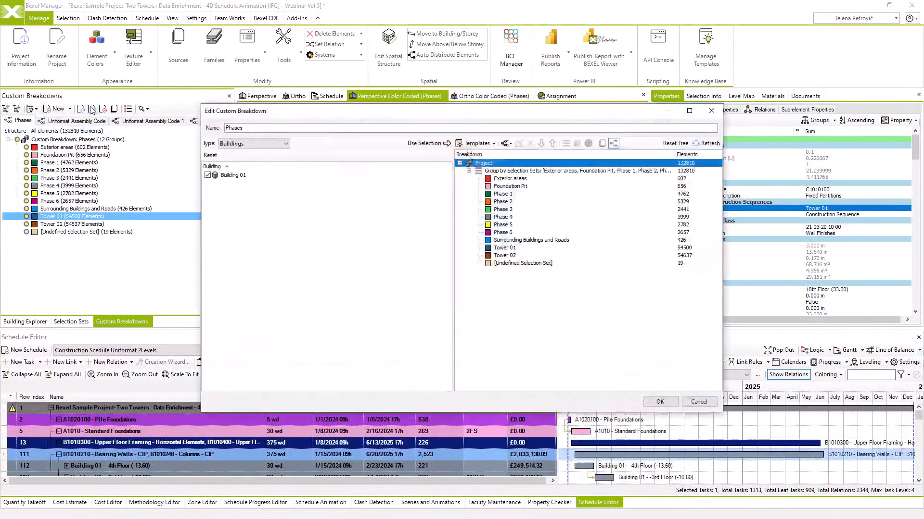
click(710, 111)
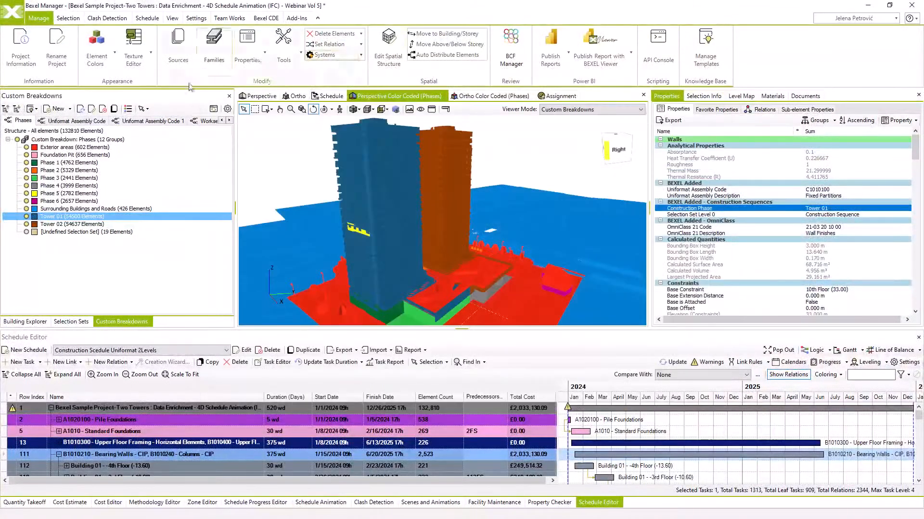
Select the Phase 1 elements in the breakdown and check the Construction Phase property of the air terminals and ceilings
click(77, 163)
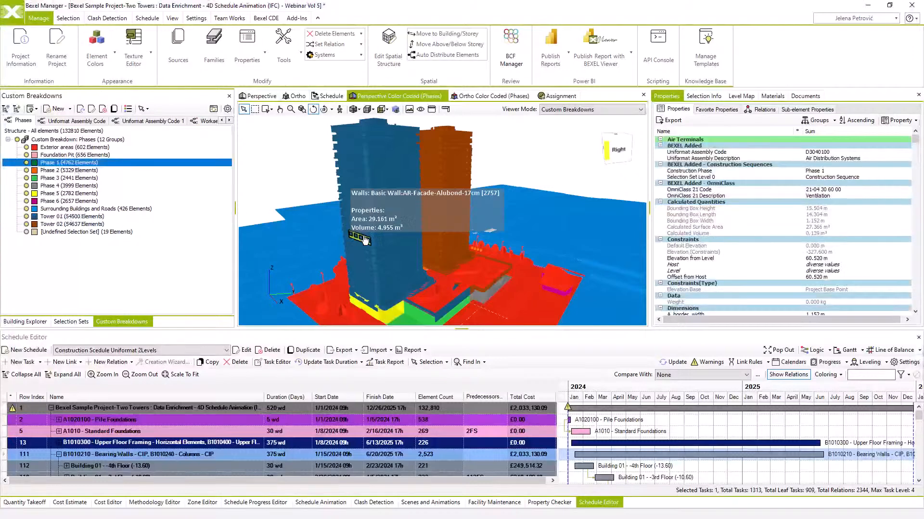
click(817, 173)
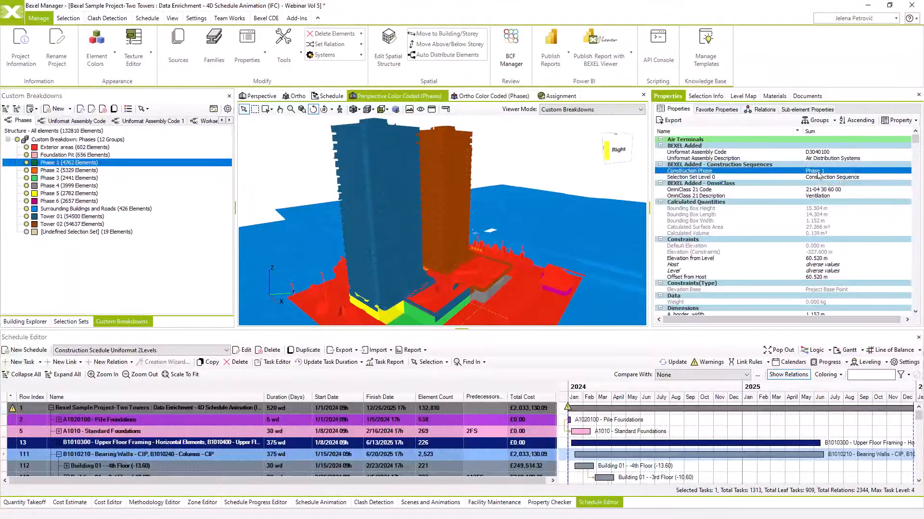
click(661, 140)
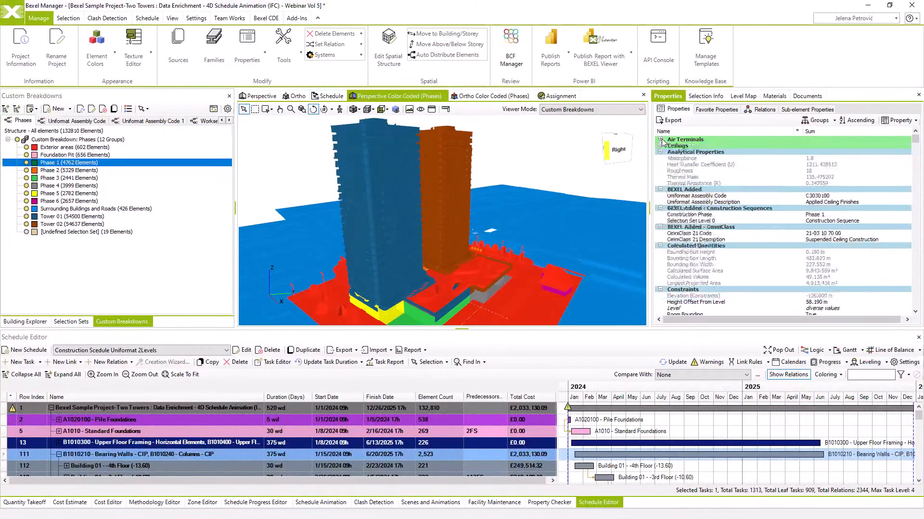
click(817, 216)
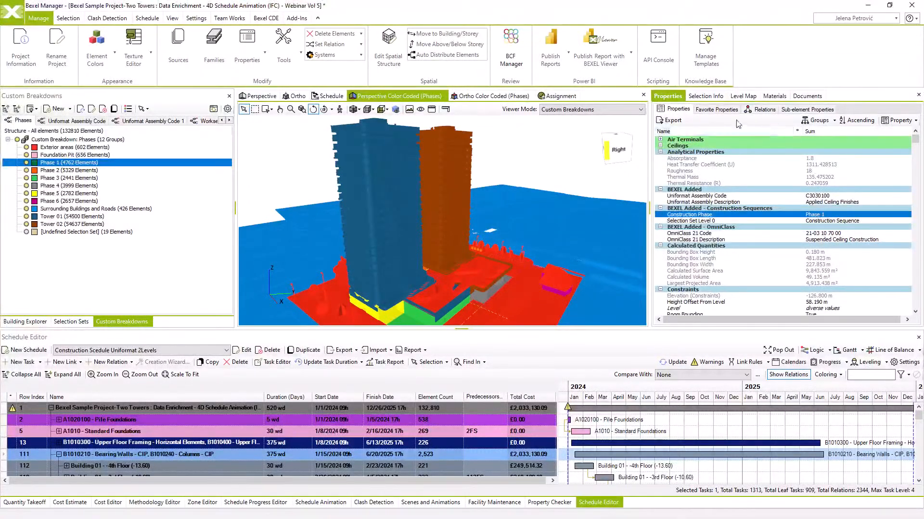
Examine the hierarchy of the Building Structure and Group of works selection sets, expanding 01 Foundation Pit and 02 Building Base
click(70, 321)
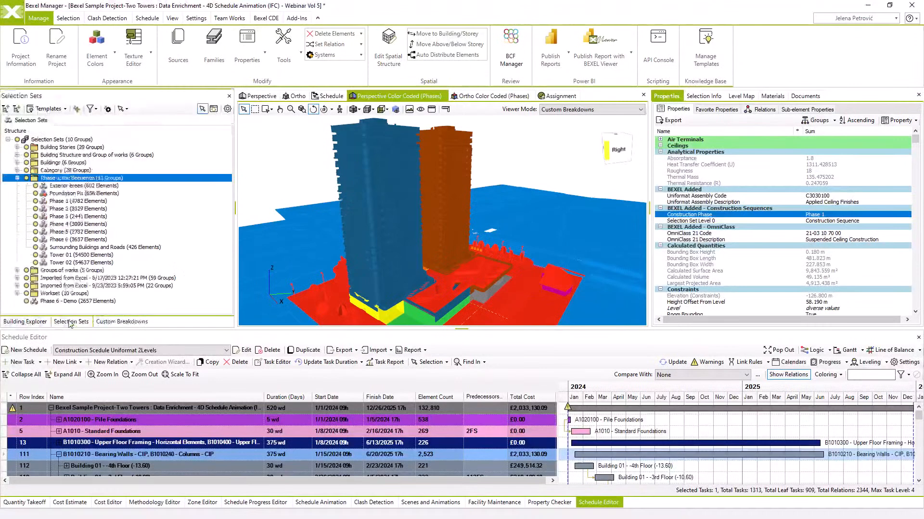
click(16, 178)
click(17, 155)
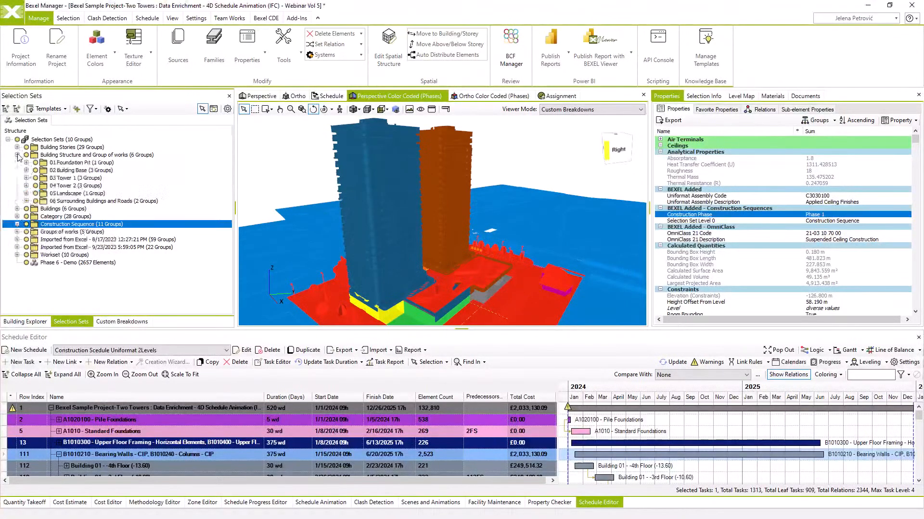
click(17, 155)
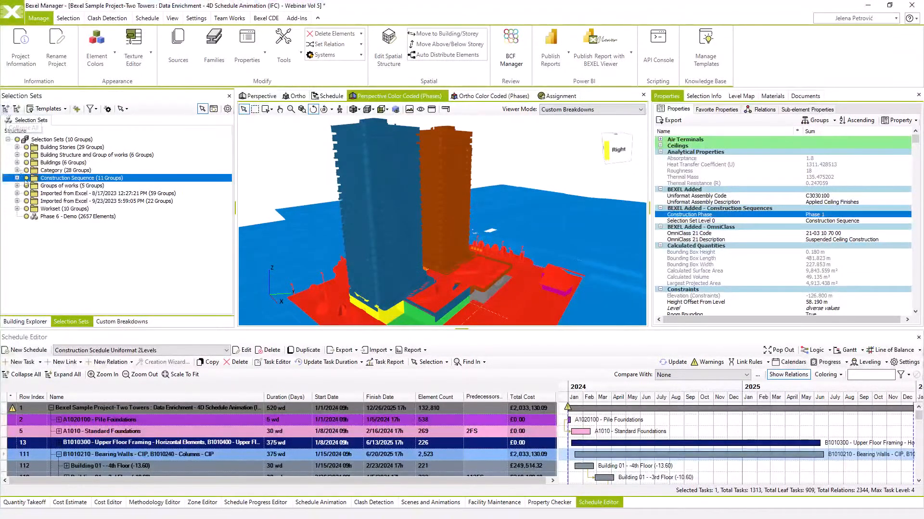
click(17, 178)
click(16, 155)
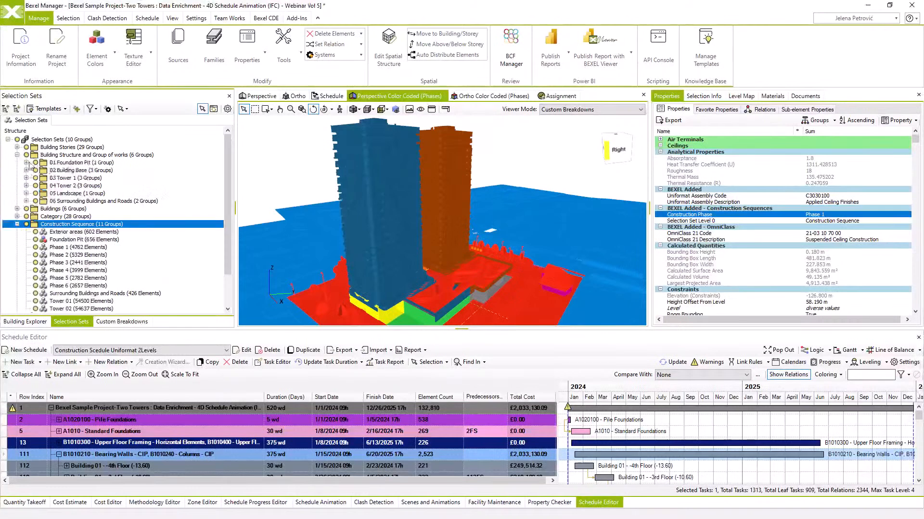
click(26, 162)
click(26, 178)
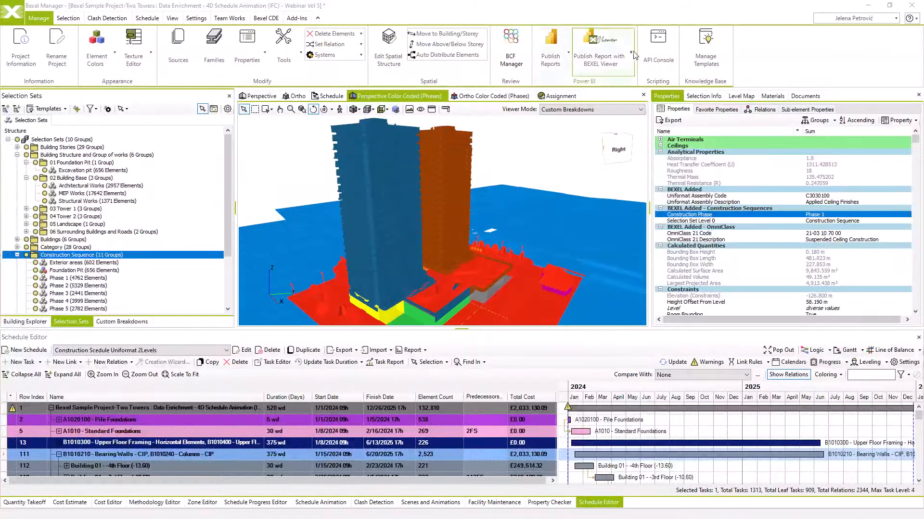
Set the script's propertyGroupName to "BEXEL Added - Building Structure and Group of Works" and rootSelectionSetName to "Building Structure and Group of works"
click(654, 50)
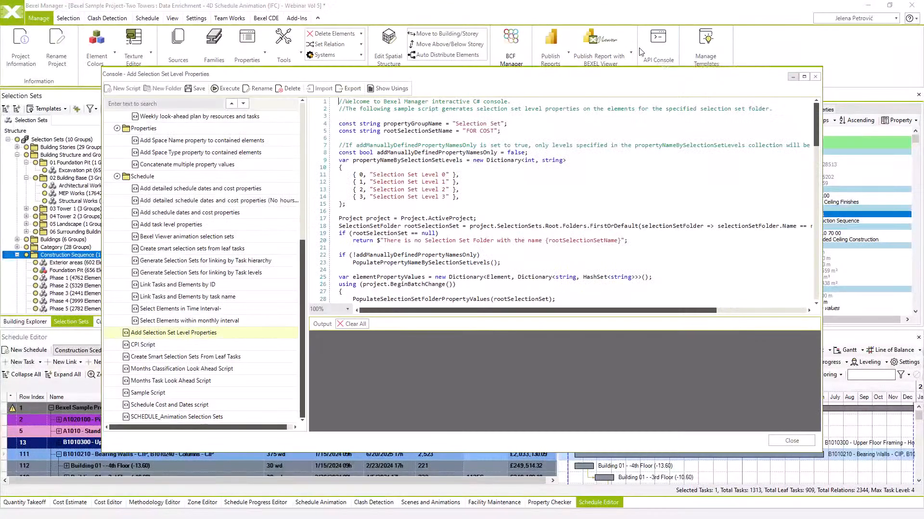
drag(499, 124, 458, 124)
text(BEXEL Added - Building Structure and Gr)
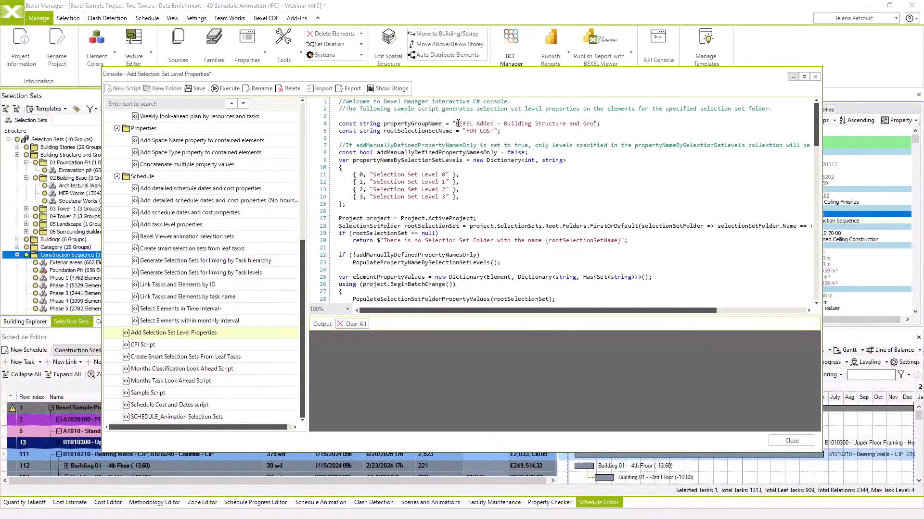
text(oup of Works)
drag(632, 124, 498, 131)
text(Building Structure and Group of Works)
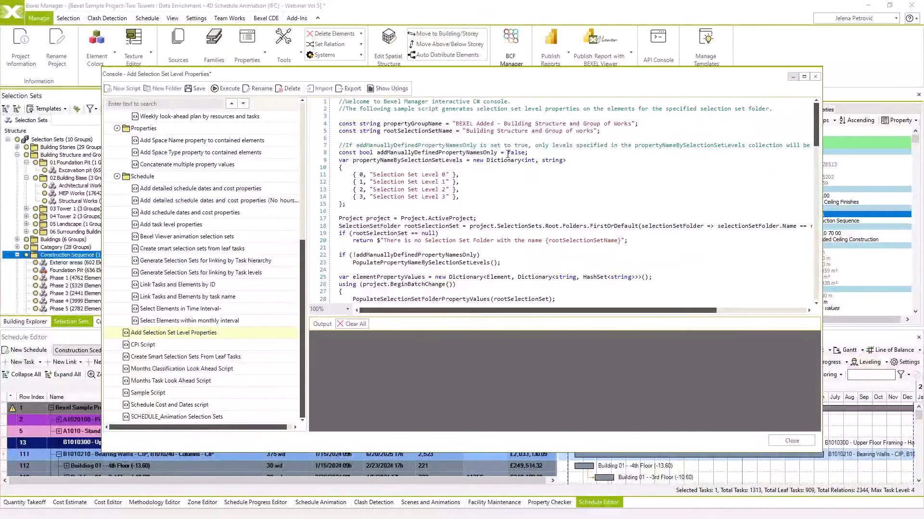
Set addManuallyDefinedPropertyNamesOnly to true in the script
drag(508, 152, 527, 152)
drag(377, 152, 523, 153)
text(true)
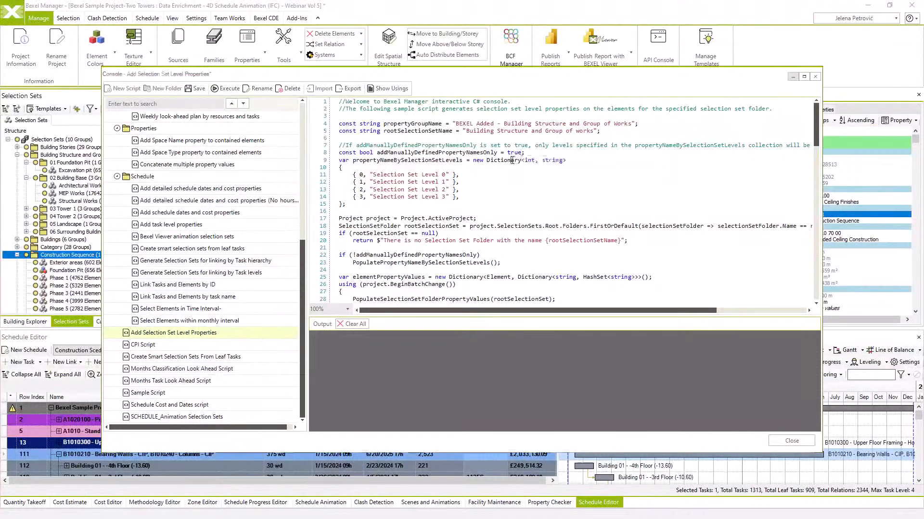
Comment out the selection set level 0 line and rename level 1 to "Building" in the script
click(353, 175)
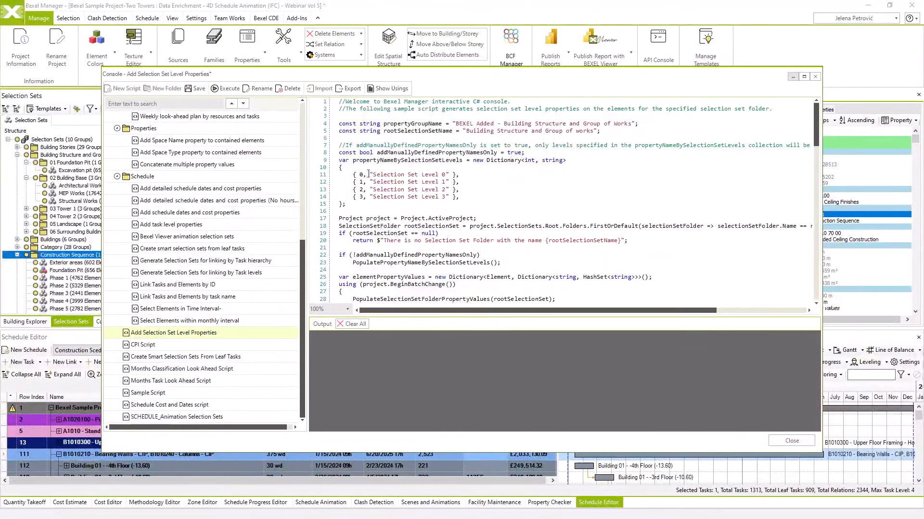
text(//)
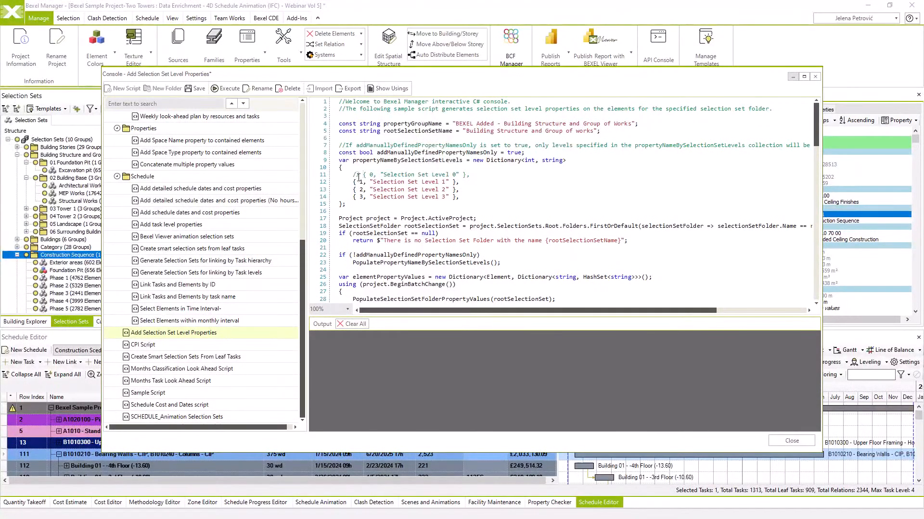
drag(373, 182, 445, 183)
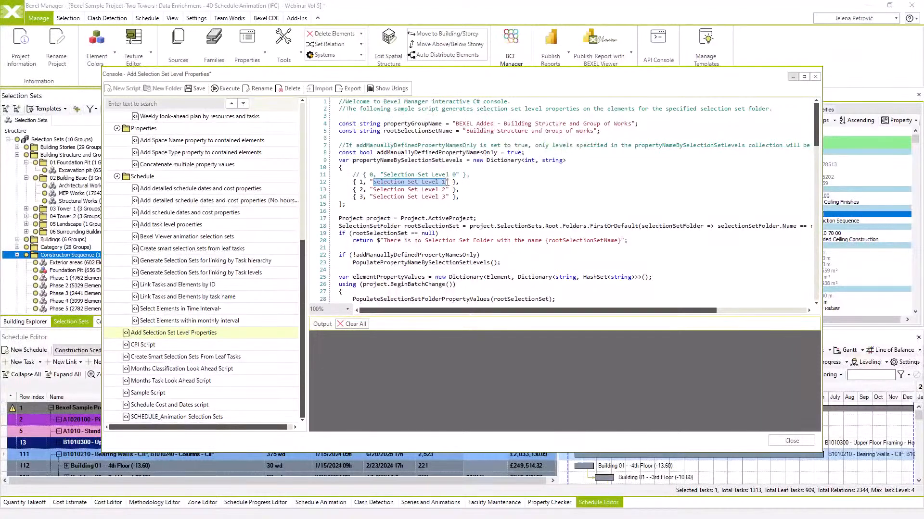
text(Building)
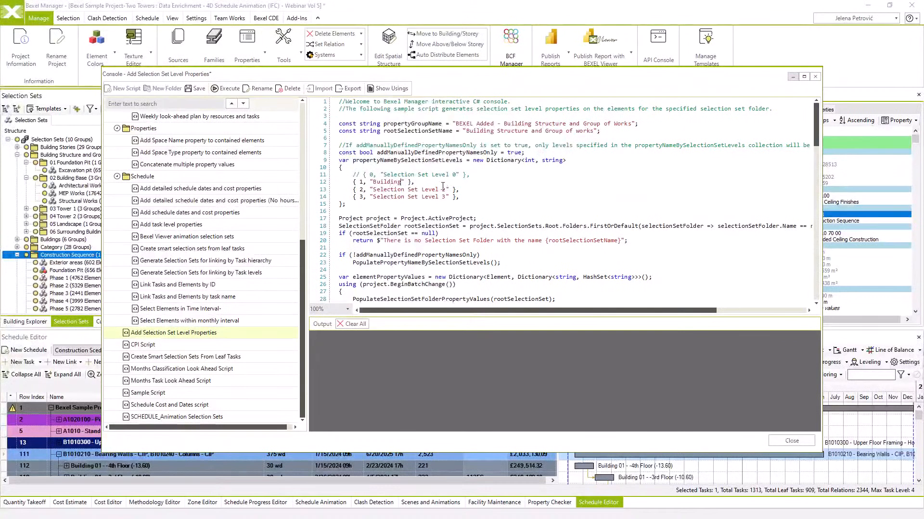
Rename selection set level 2 to "Type of works" in the script and save it
drag(447, 190, 374, 190)
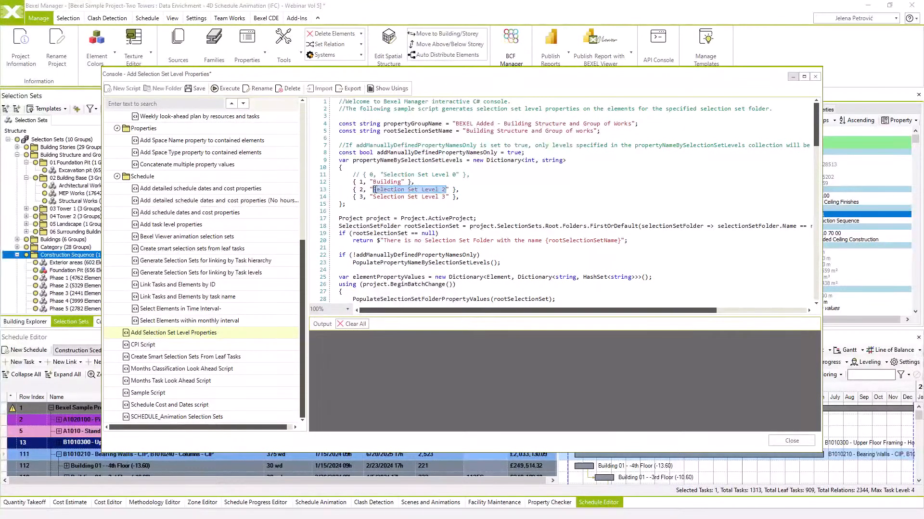
text(Type of )
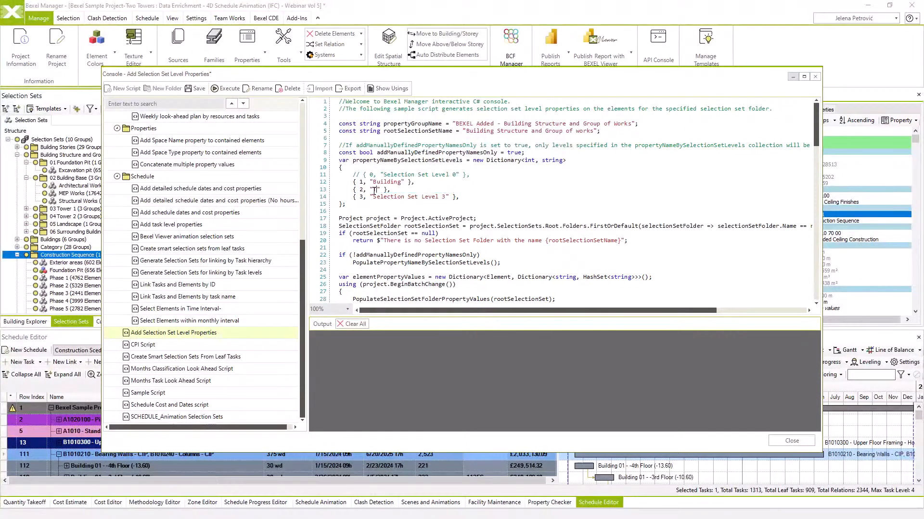
text(works)
key(ctrl+s)
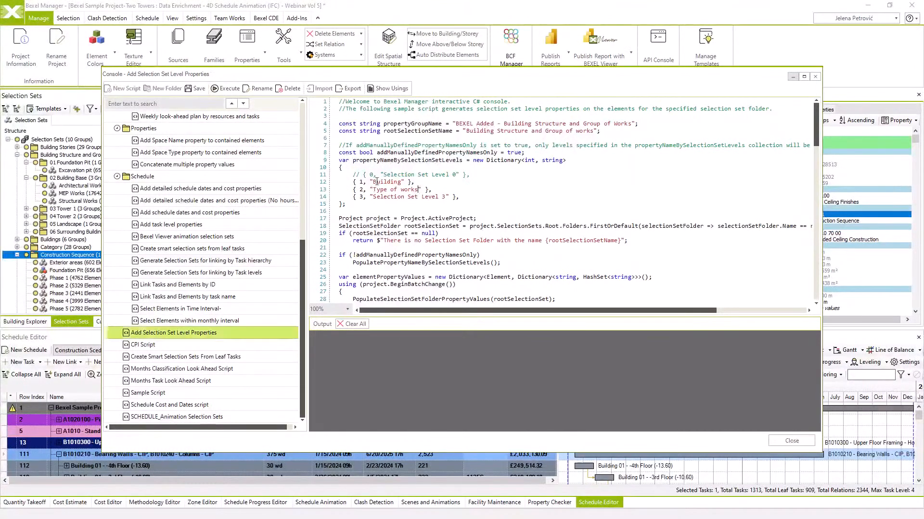
Copy the Add Selection Set Level Properties script and paste the duplicate into the root Scripts folder
right_click(192, 335)
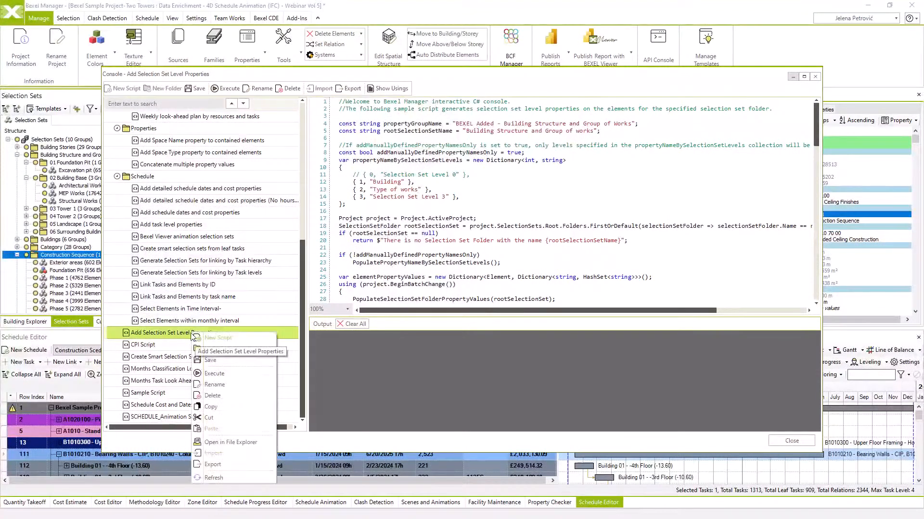
click(217, 407)
drag(303, 269, 303, 120)
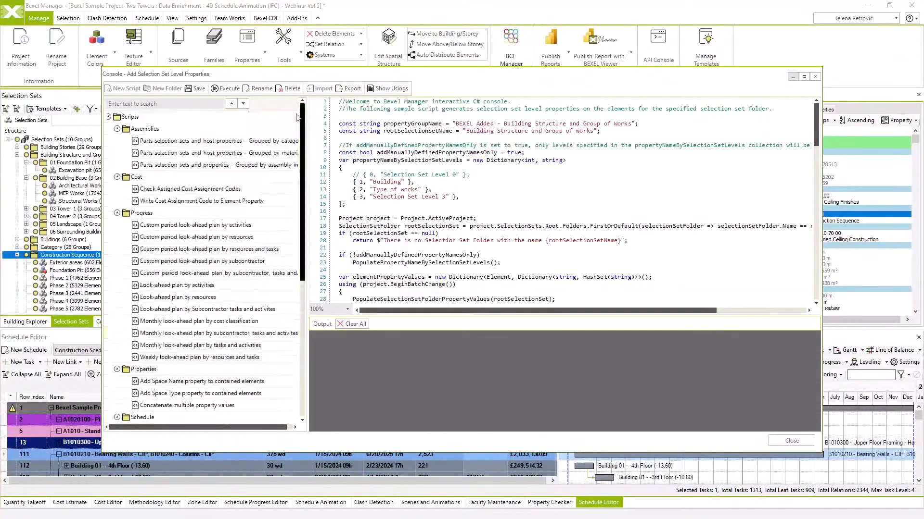
click(161, 117)
right_click(196, 117)
click(219, 213)
drag(303, 250, 307, 305)
scroll(308, 308, down, 4)
Rename the duplicated script "Add Selection Set Level Properties - Edited"
click(222, 332)
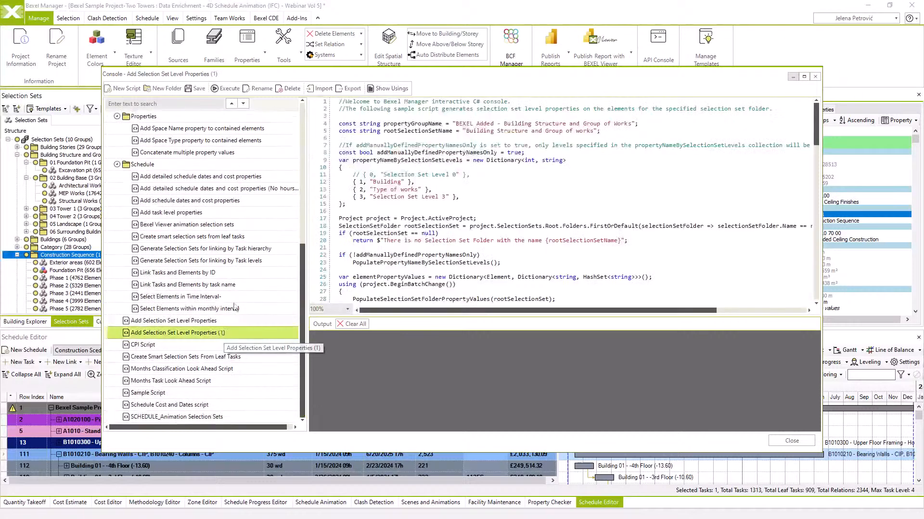
click(264, 91)
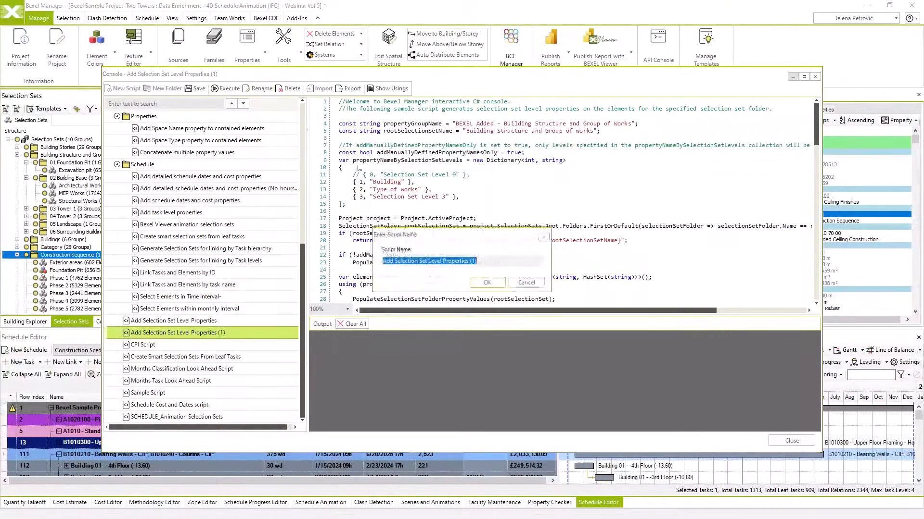
click(480, 263)
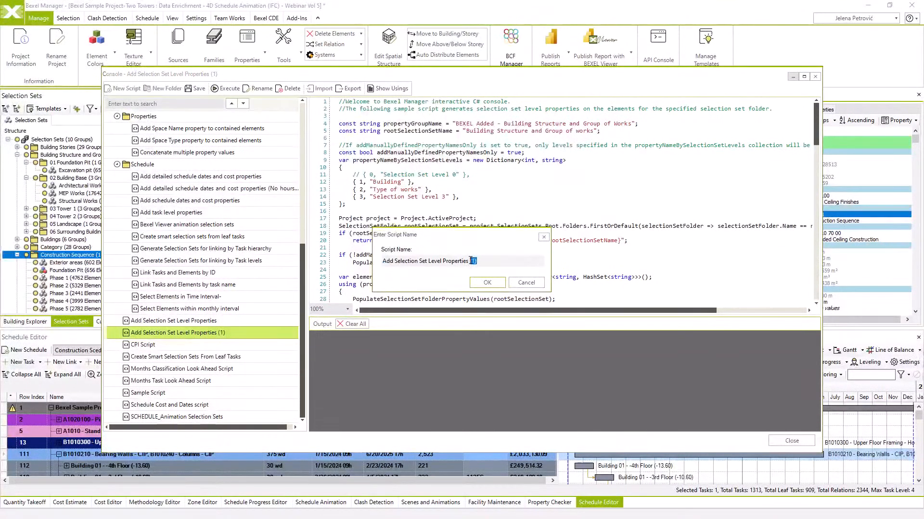
key(BackSpace)
text(Edited)
click(487, 283)
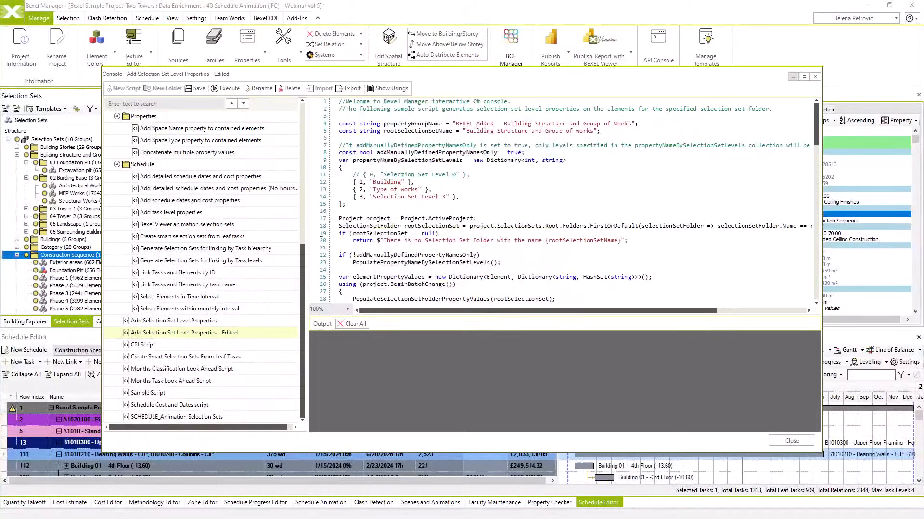
Export the edited script as "Add Selection Set Level Properties - Edited.csx" to the Custom Templates folder
click(241, 330)
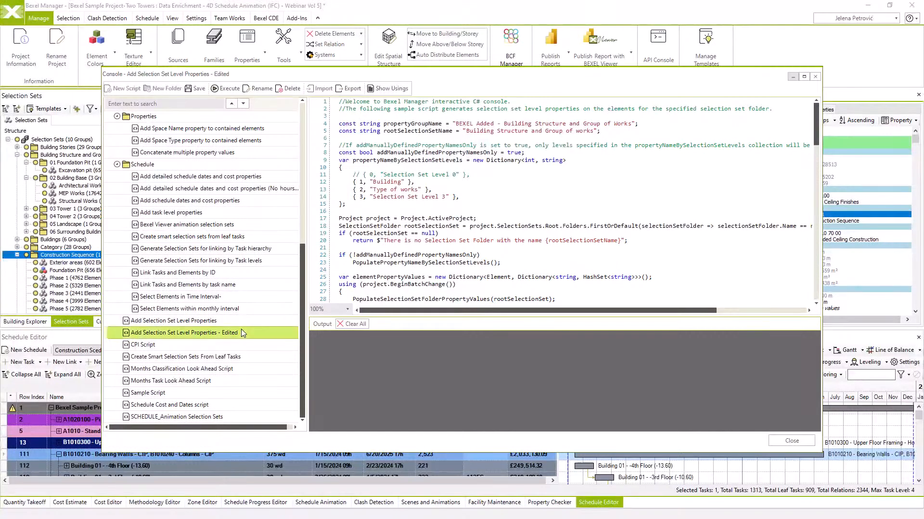
click(342, 88)
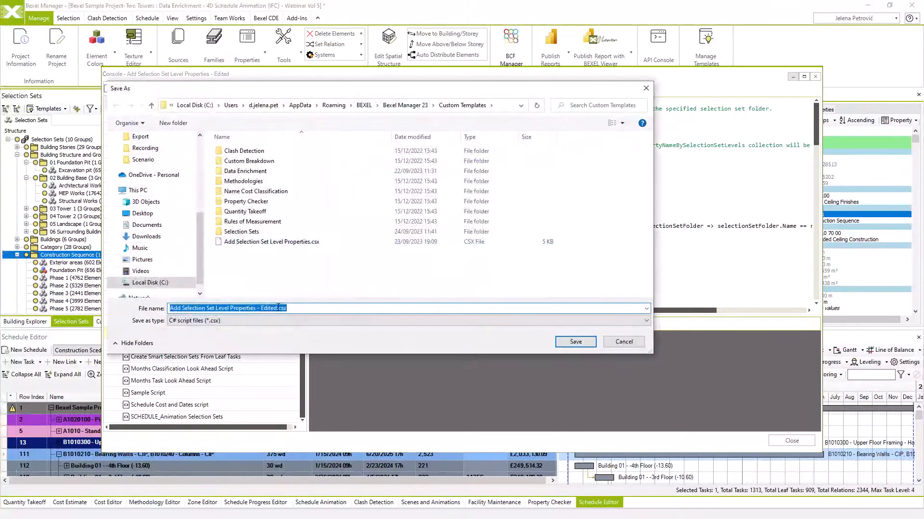
click(574, 343)
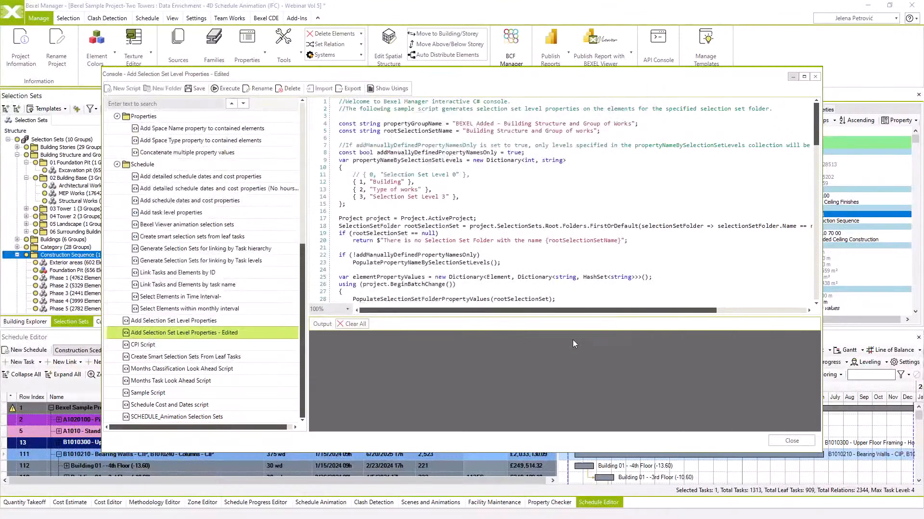
Execute the edited selection set script and include all property groups in the properties display filter
click(223, 89)
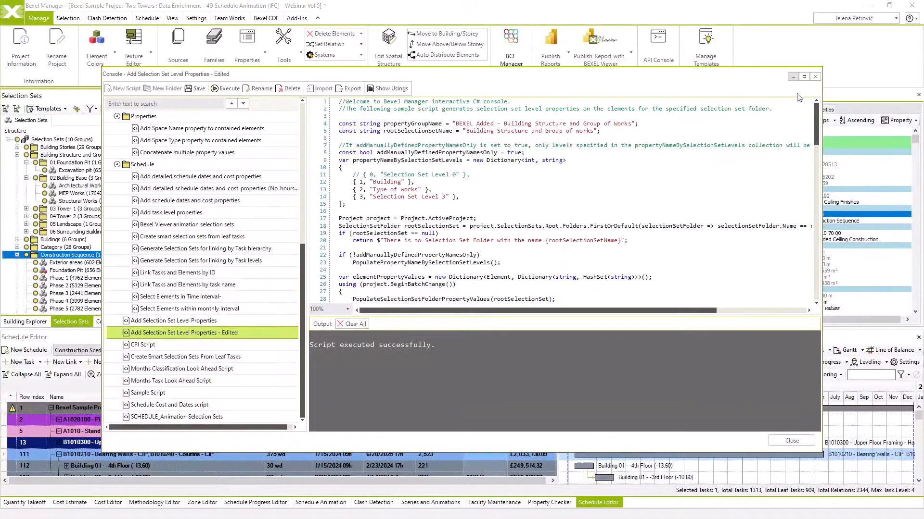
click(814, 77)
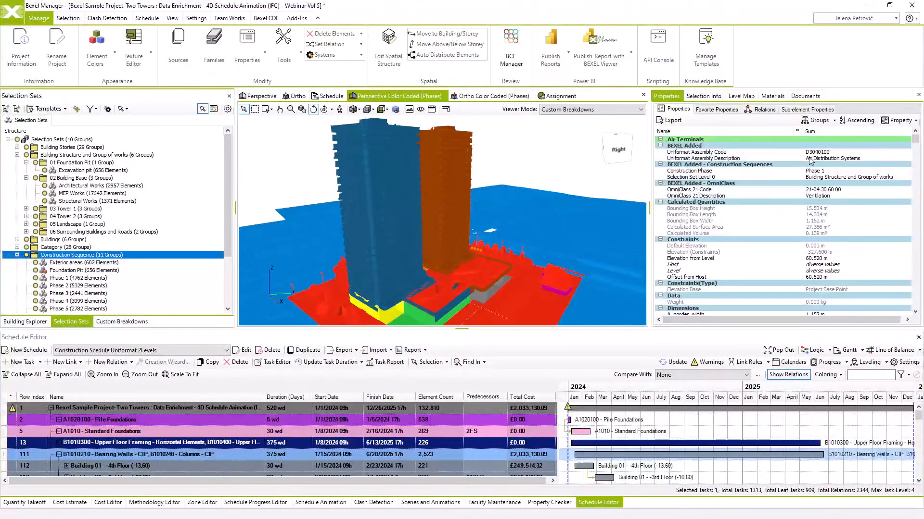
click(915, 120)
click(882, 221)
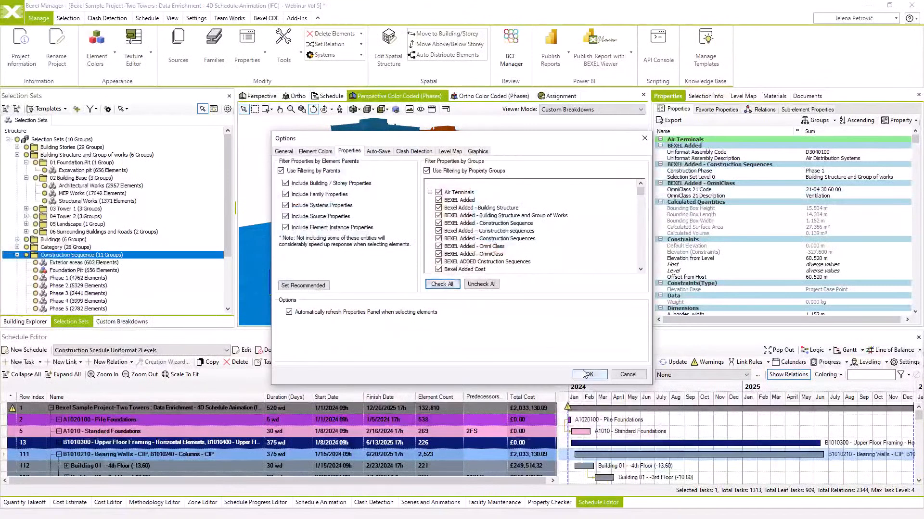
click(586, 374)
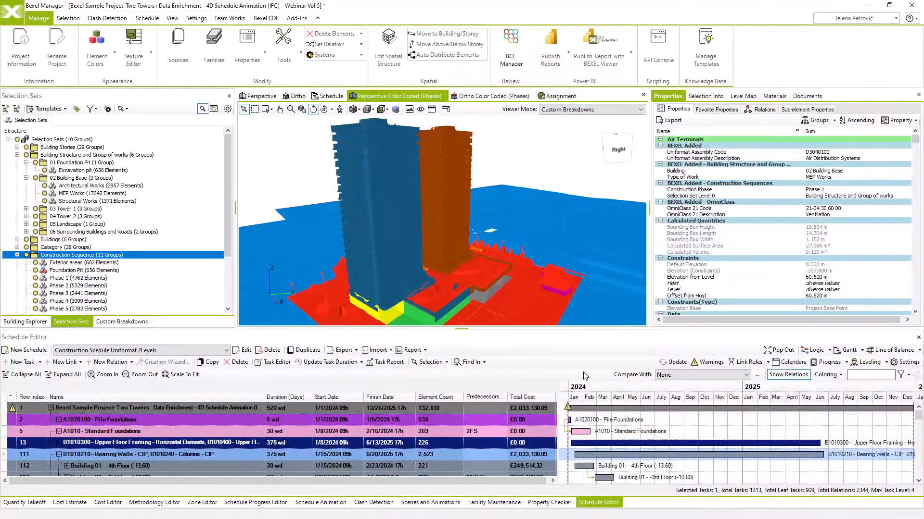
Examine the Building and Type of Work properties in the BEXEL Added - Building Structure and Group of Works group
click(680, 172)
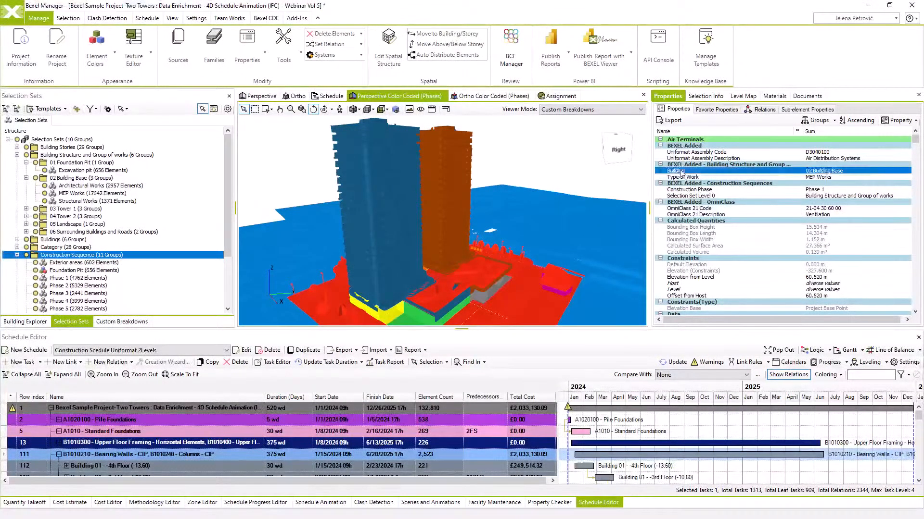
click(817, 177)
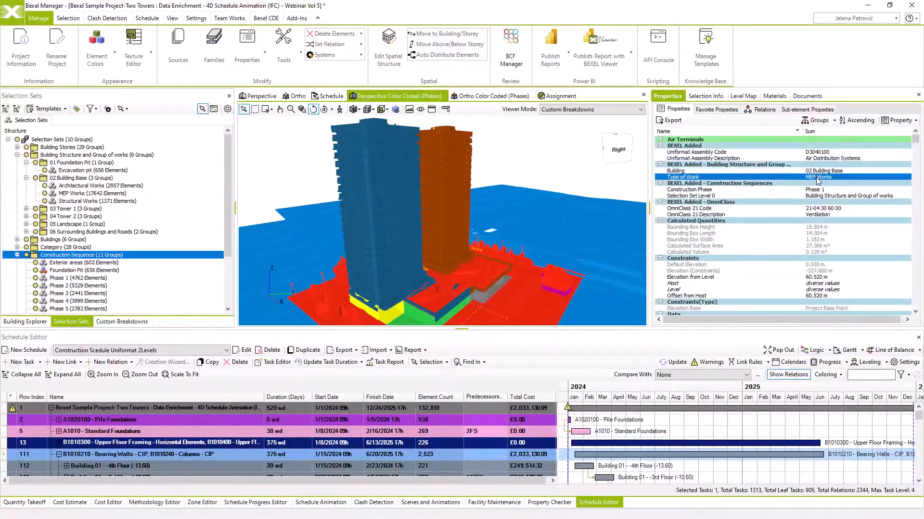
click(818, 171)
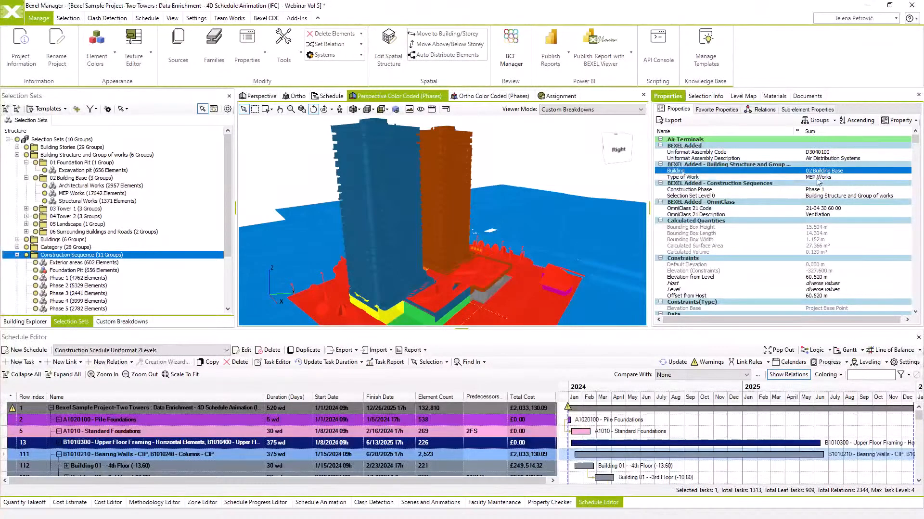
click(817, 178)
click(750, 165)
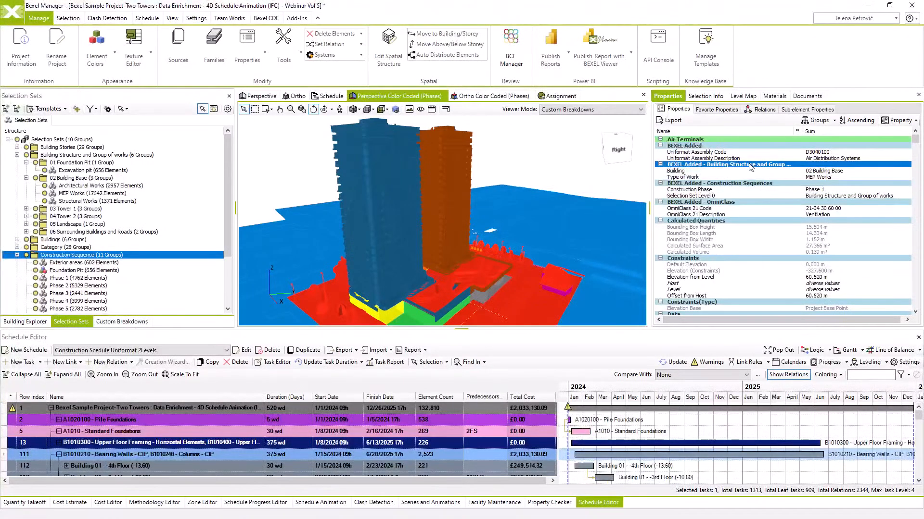
Open the "Add detailed schedule dates and cost properties" script in the API console and set propertyGroupName to "BEXEL Added - Schedule"
click(658, 51)
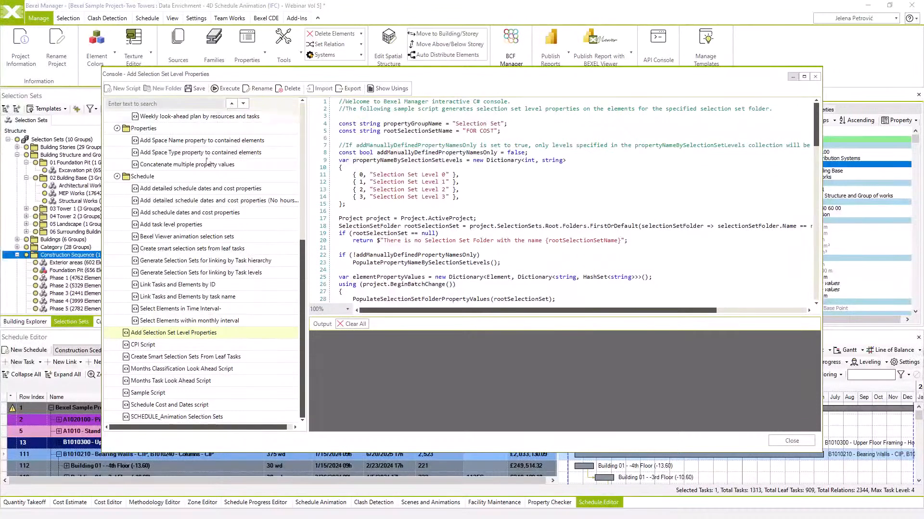
click(202, 191)
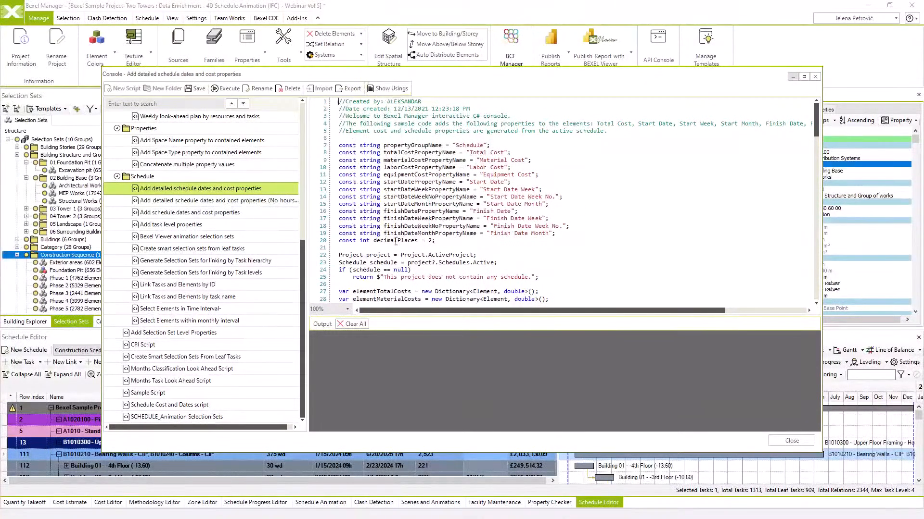
drag(816, 120, 820, 96)
click(457, 145)
text(BEXEL Added -)
drag(457, 146, 530, 145)
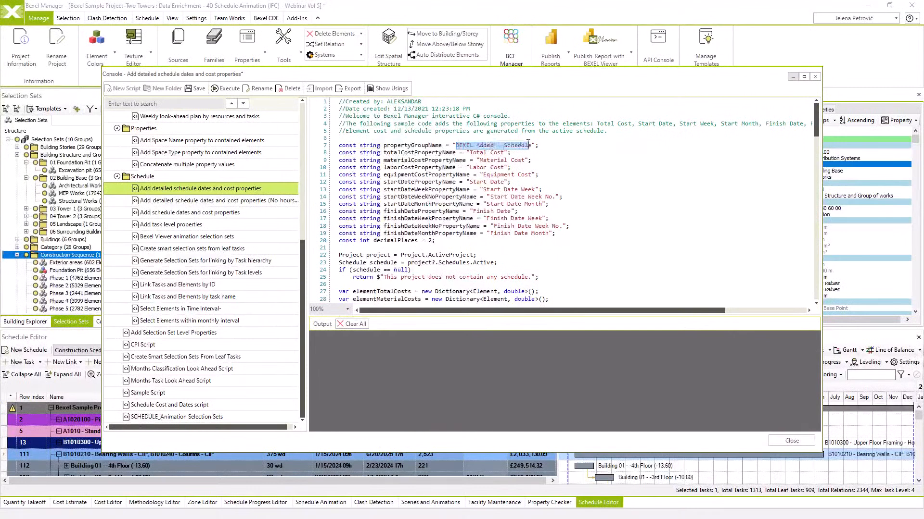
Execute the detailed schedule dates and cost script and close the console without saving the script edits
click(228, 89)
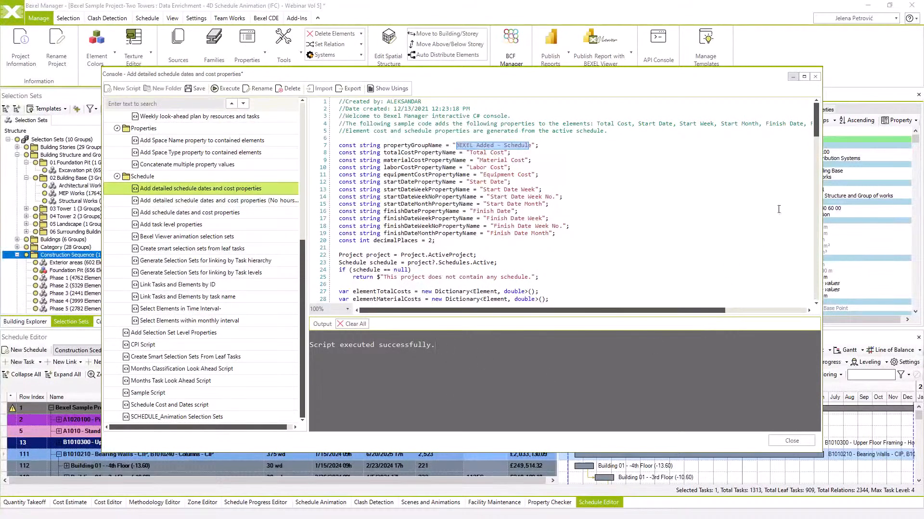
click(816, 77)
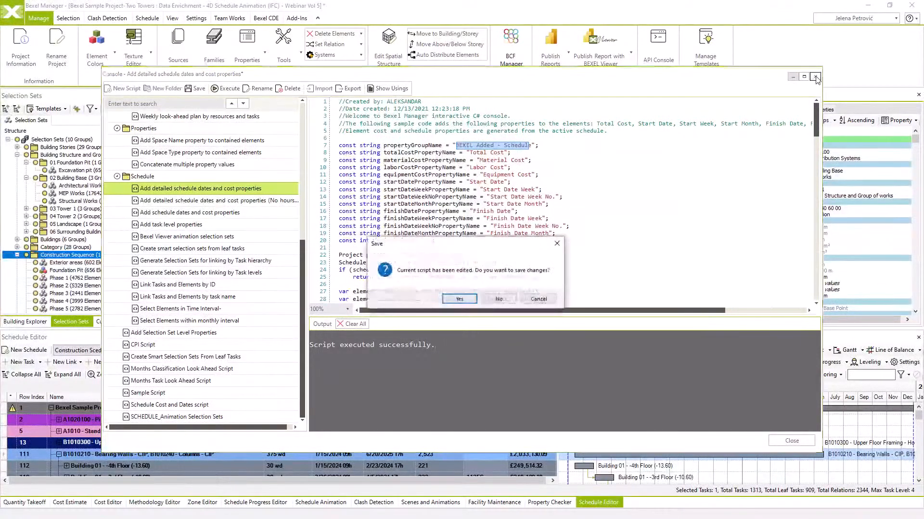
click(499, 298)
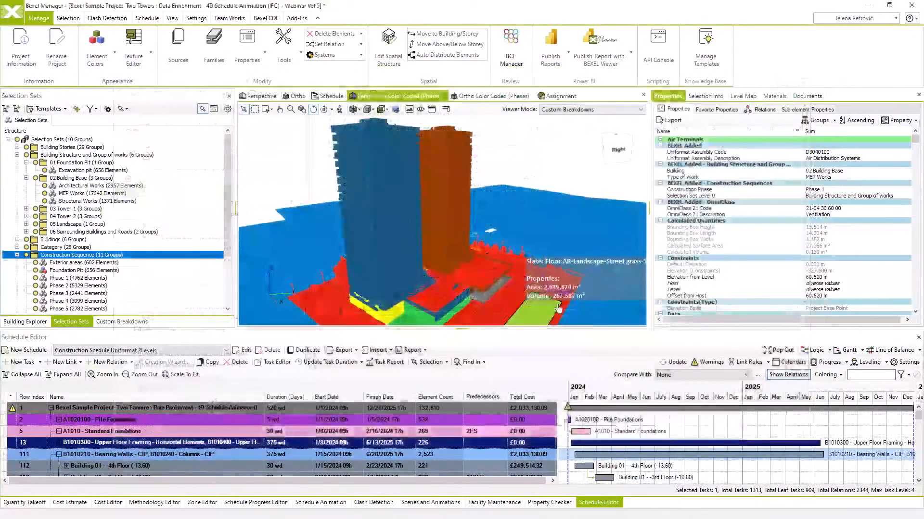
Check all property groups in the properties filter so that BEXEL Added - Schedule is included
click(899, 121)
click(842, 222)
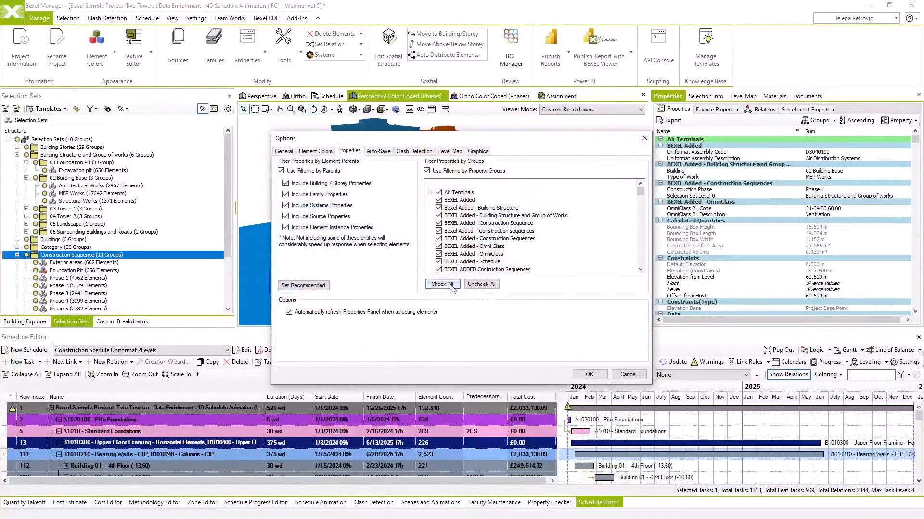
click(589, 375)
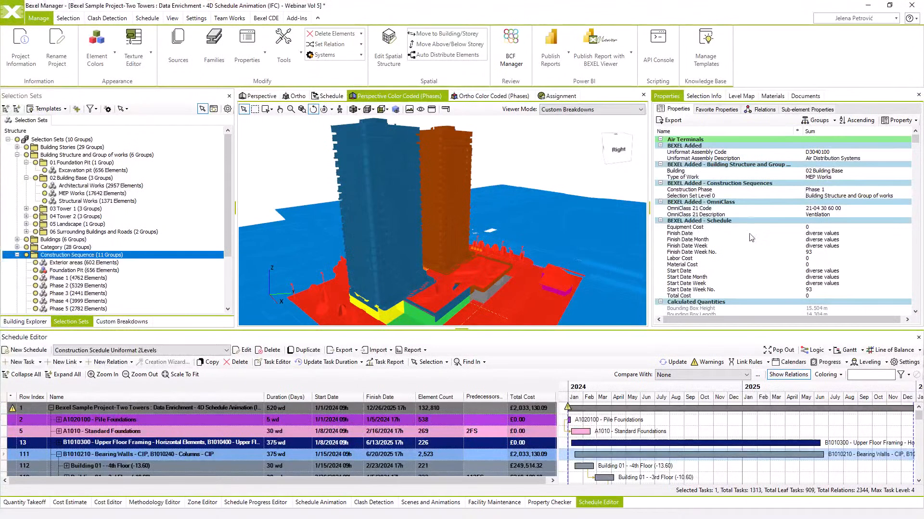
Select an element on the blue tower's facade and examine its BEXEL Added - Schedule dates and Total Cost
click(358, 236)
scroll(788, 294, down, 3)
click(128, 454)
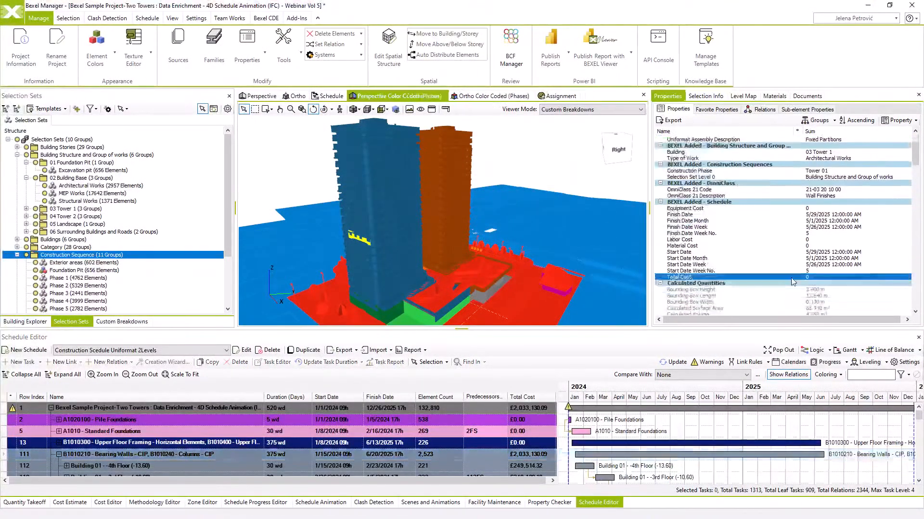
Select the model elements of the schedule task "Building 01 - -4th Floor (-13.60)" to check their schedule and cost properties
scroll(130, 456, down, 1)
right_click(135, 452)
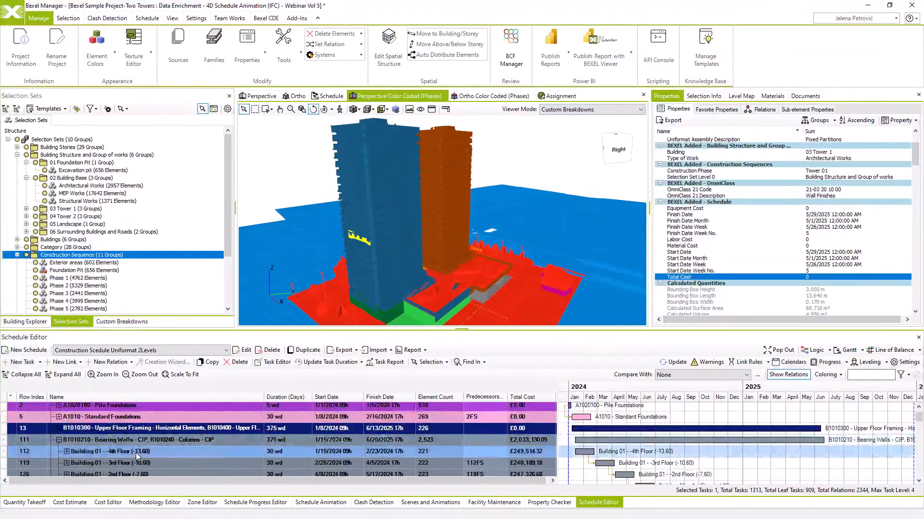
mouse_move(187, 422)
click(270, 423)
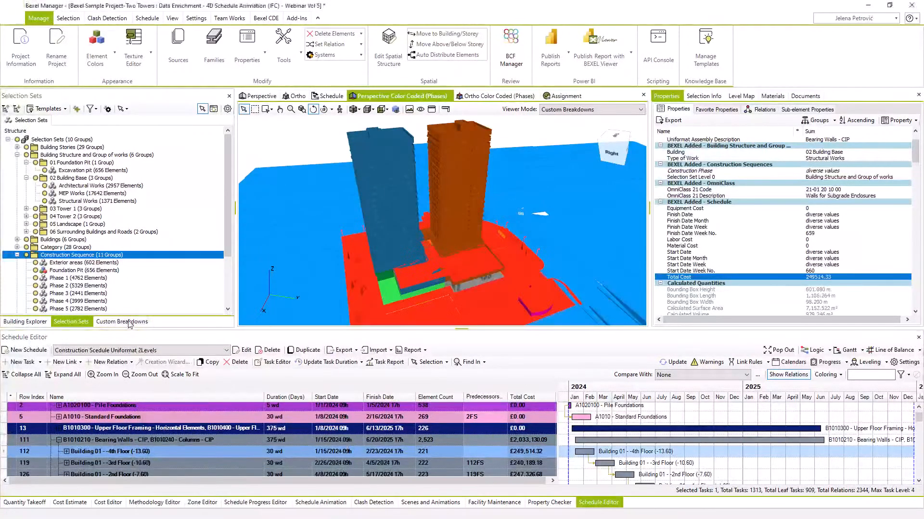
Display the Uniformat Assembly Code custom breakdown, expand all its groups and view the color-coded towers
click(127, 322)
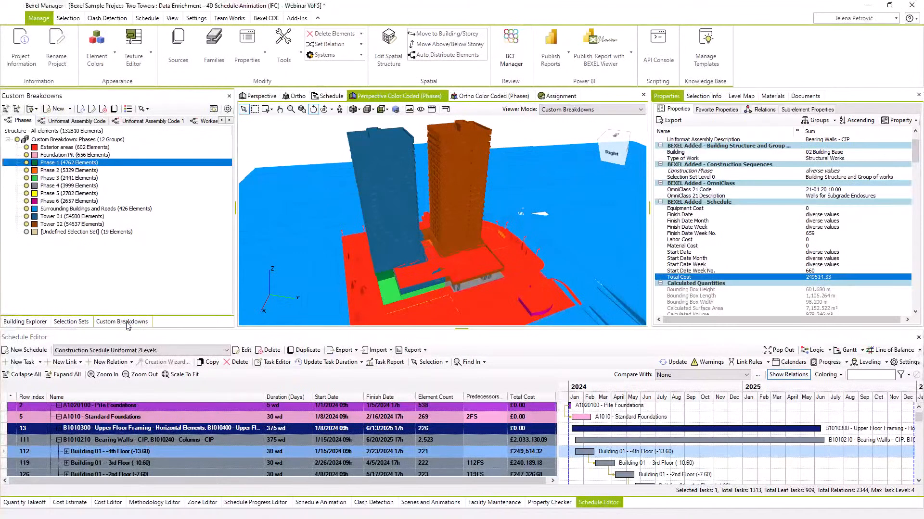
click(87, 121)
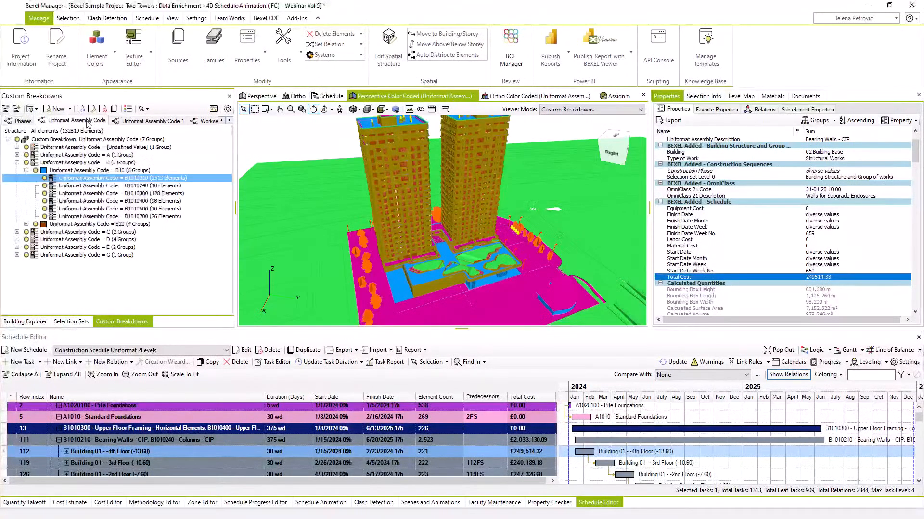
click(17, 110)
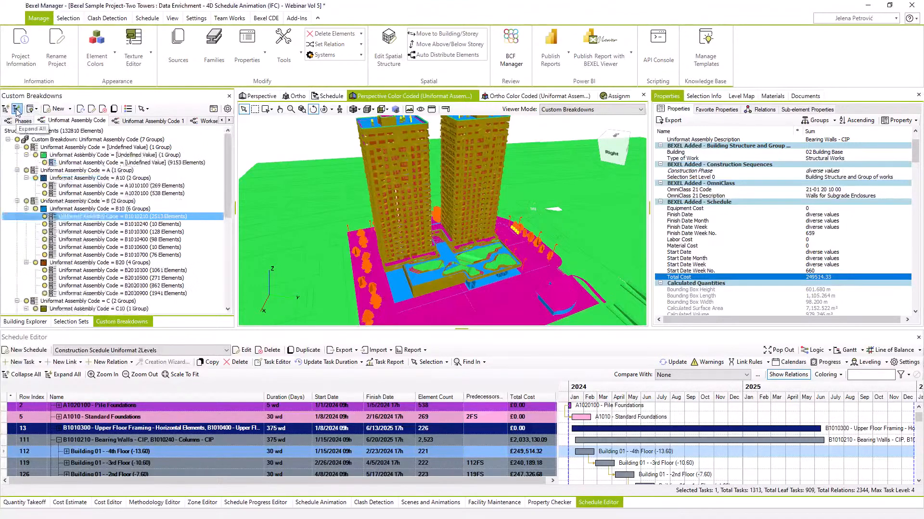
scroll(403, 195, up, 5)
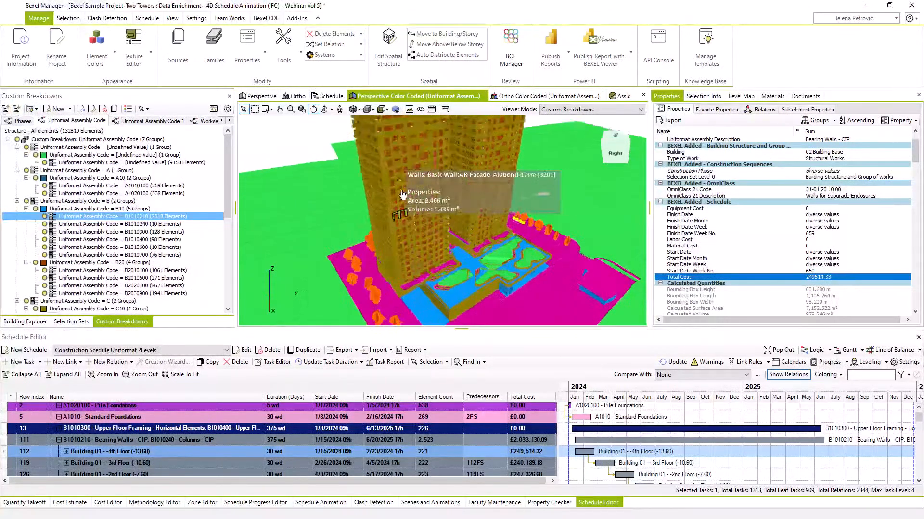
Run the Add task level properties script with property group name "BEXEL Added - Schedule Task Levels" and close the console without saving the script
drag(494, 231, 469, 249)
scroll(469, 250, down, 2)
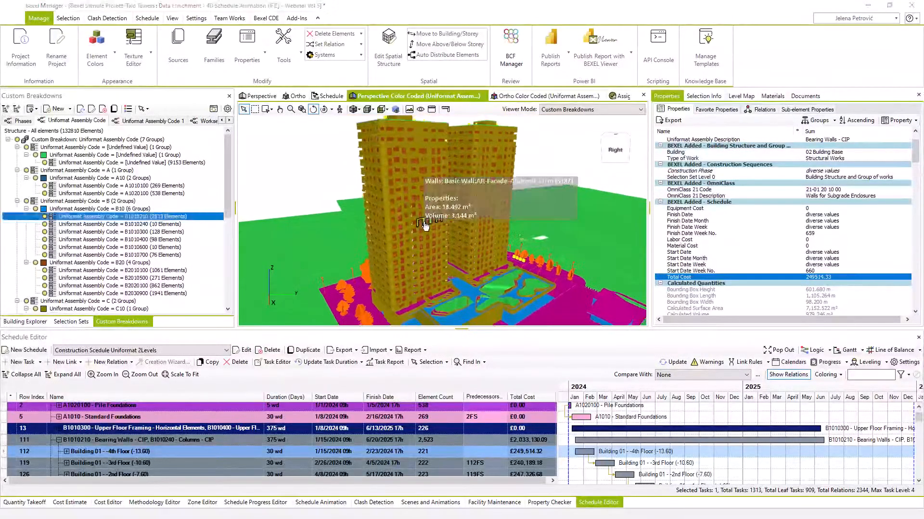
click(658, 48)
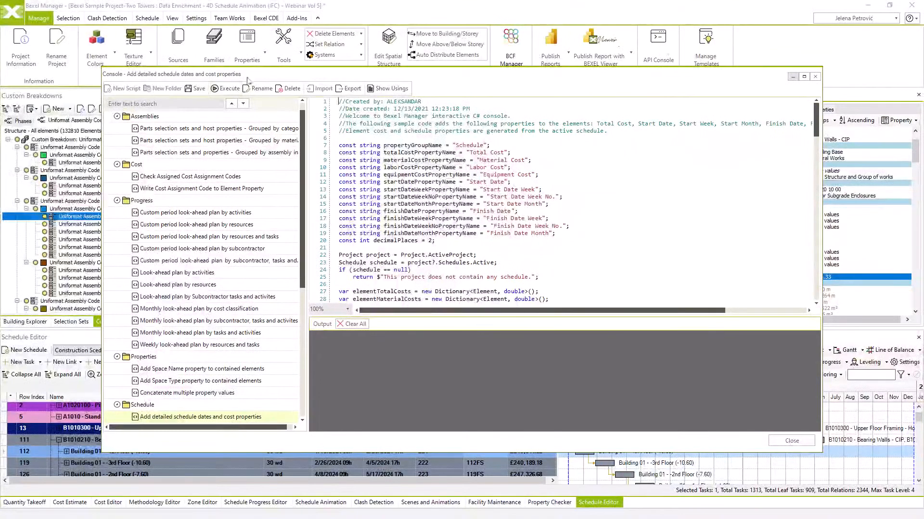
scroll(171, 332, down, 3)
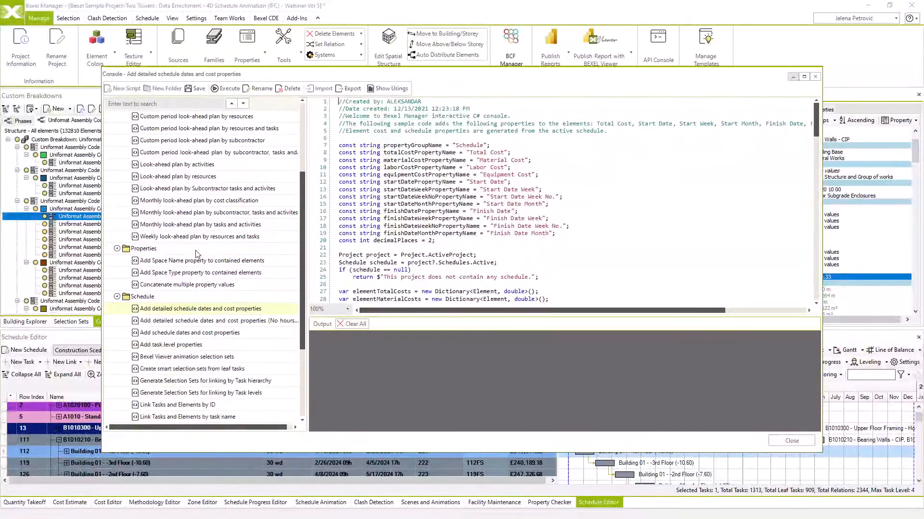
click(170, 345)
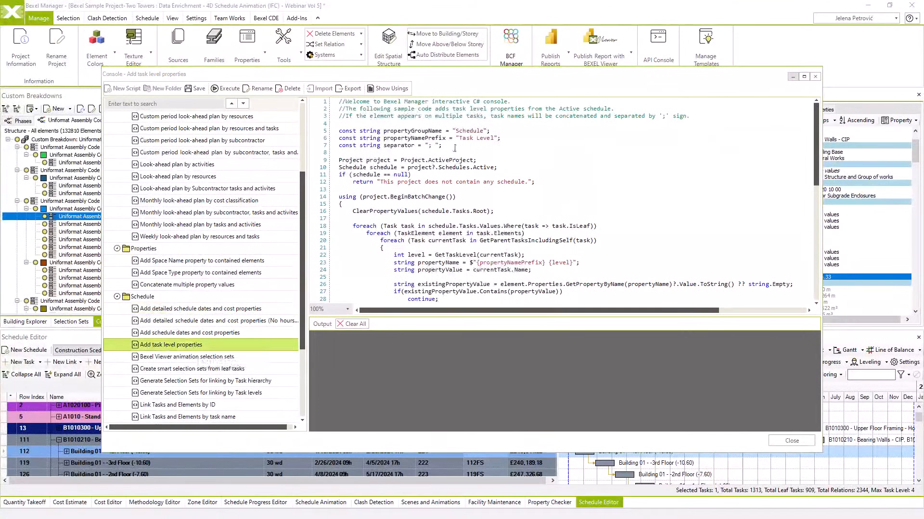
click(456, 131)
text(BEXEL)
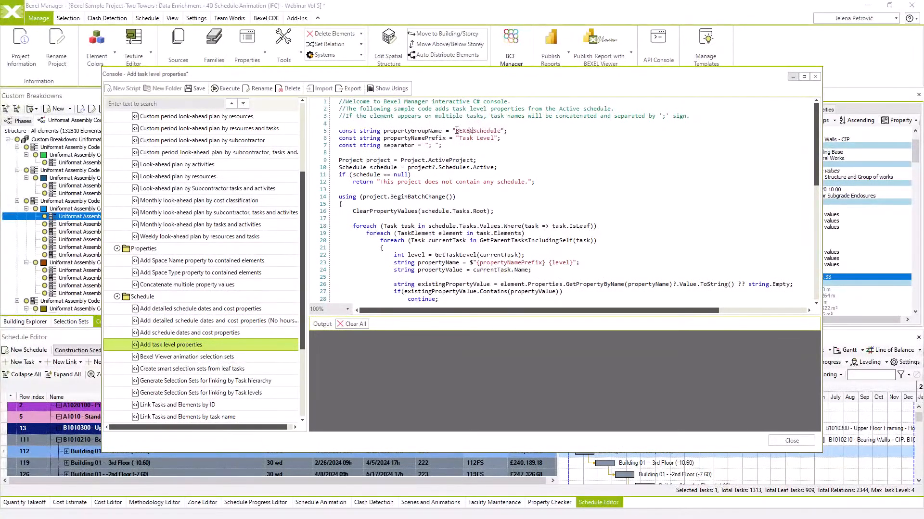
text( Added - Schedule Task Levels)
click(229, 89)
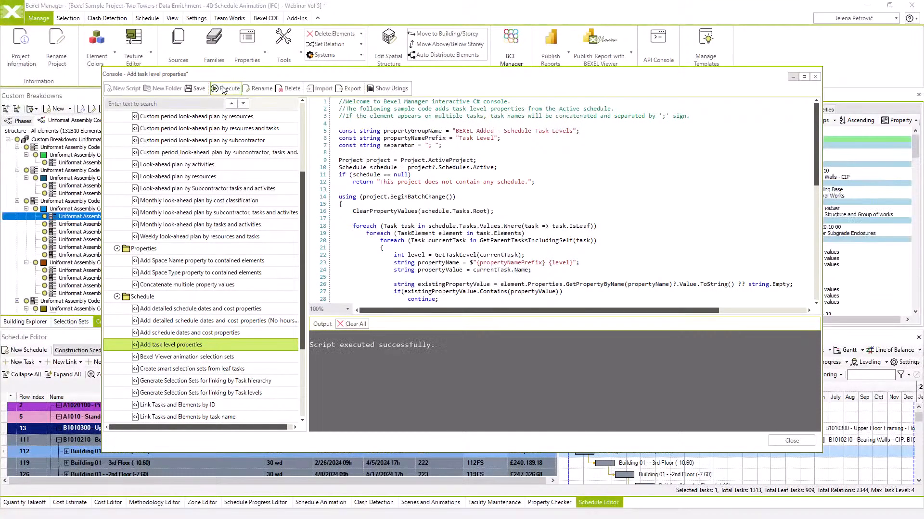
click(815, 77)
click(499, 299)
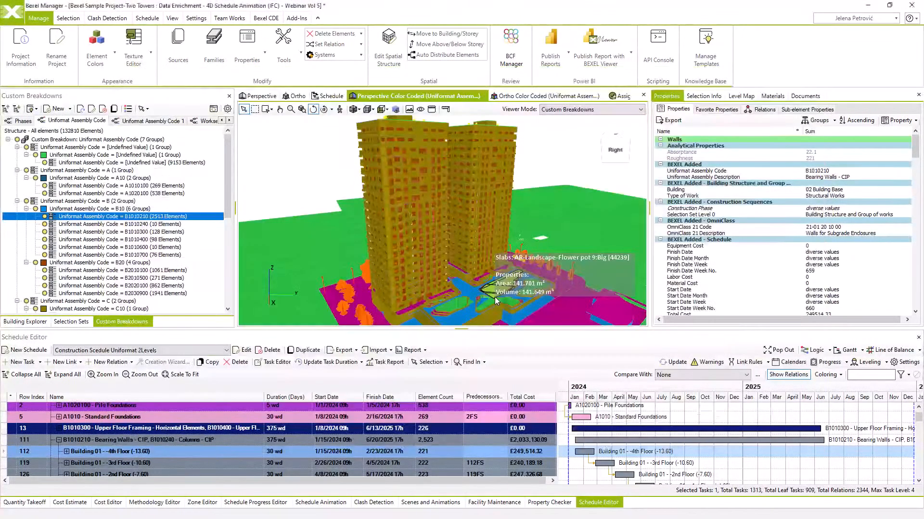
Check all property groups in the properties filter so that BEXEL Added - Schedule Task Levels is included
click(899, 121)
click(842, 221)
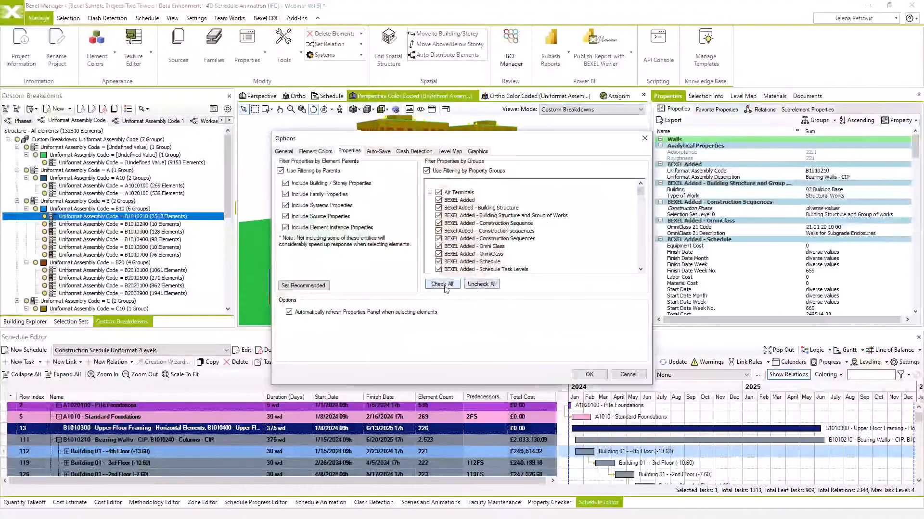
click(590, 375)
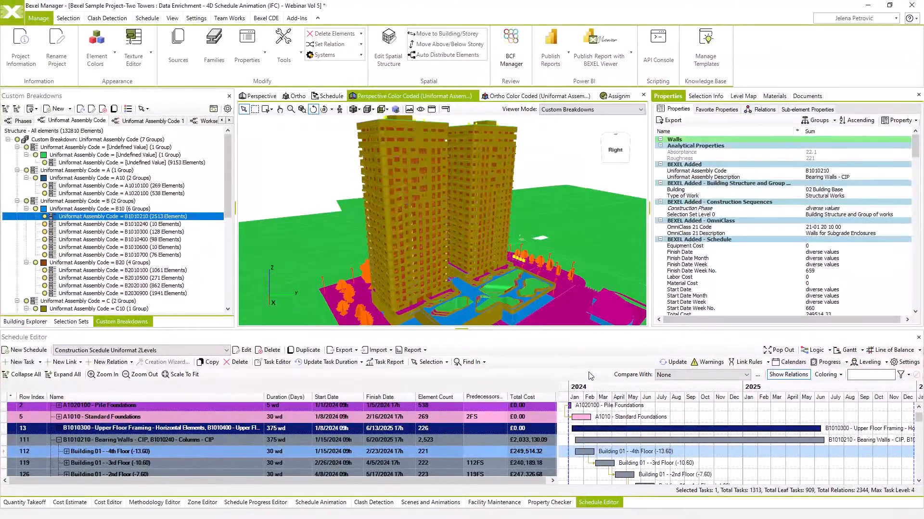
Select a wall element on the front tower's facade and examine its Task Level 1 to Task Level 4 properties
click(431, 243)
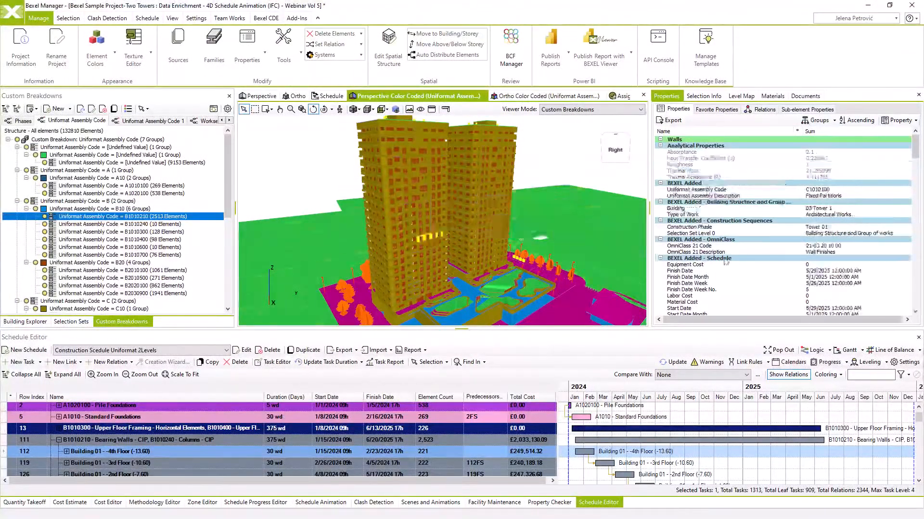
scroll(803, 243, down, 3)
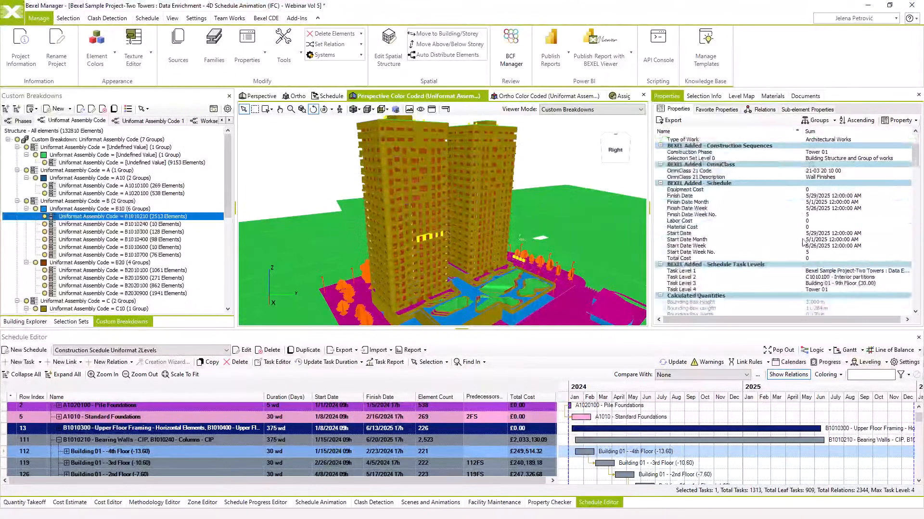
click(703, 271)
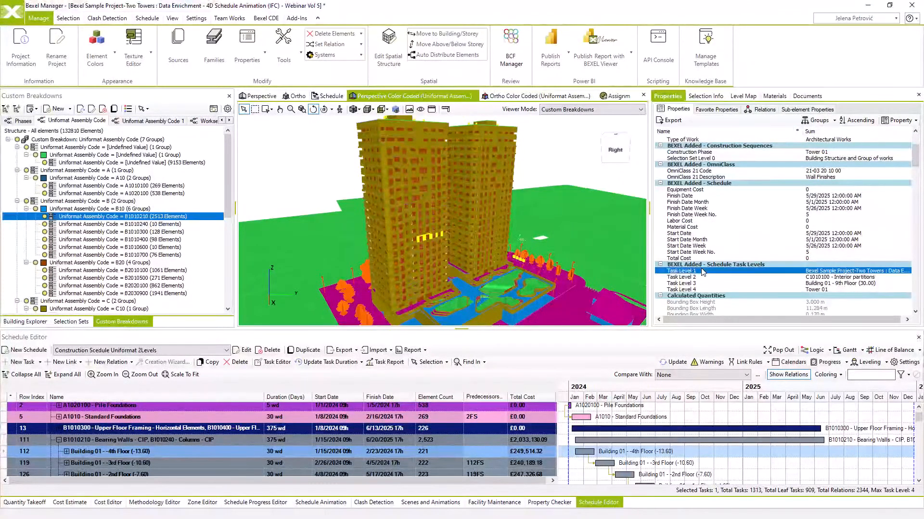
drag(702, 272, 707, 291)
Run the Write Cost Assignment Code to Element Property script with property group name "BEXEL Added - Cost" and close the console without saving the script
click(659, 46)
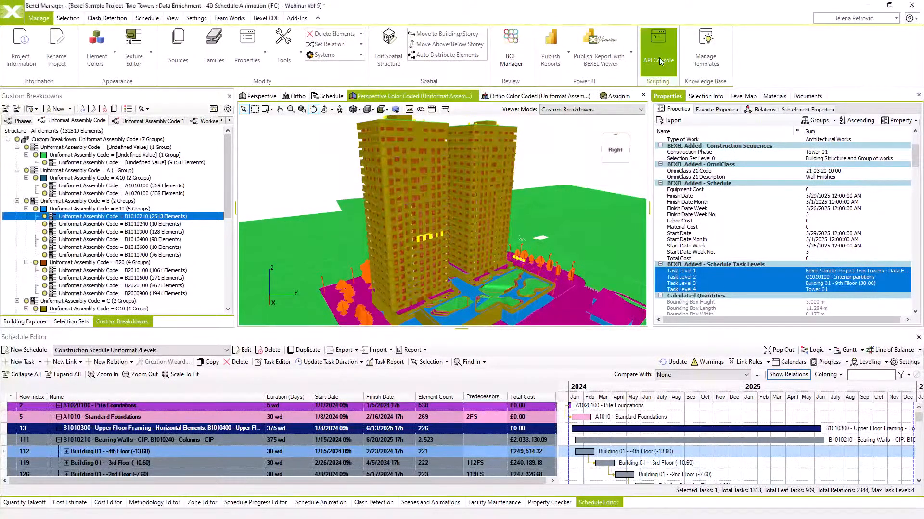
scroll(228, 226, up, 7)
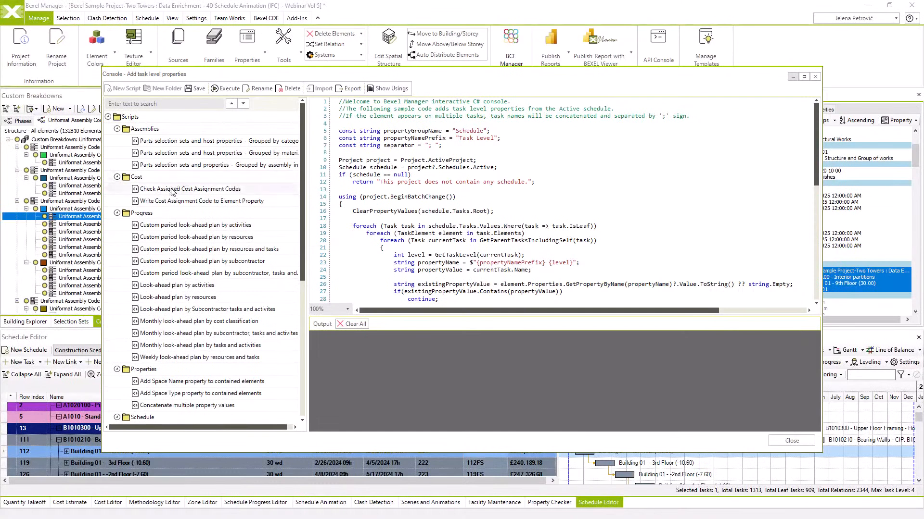
click(171, 202)
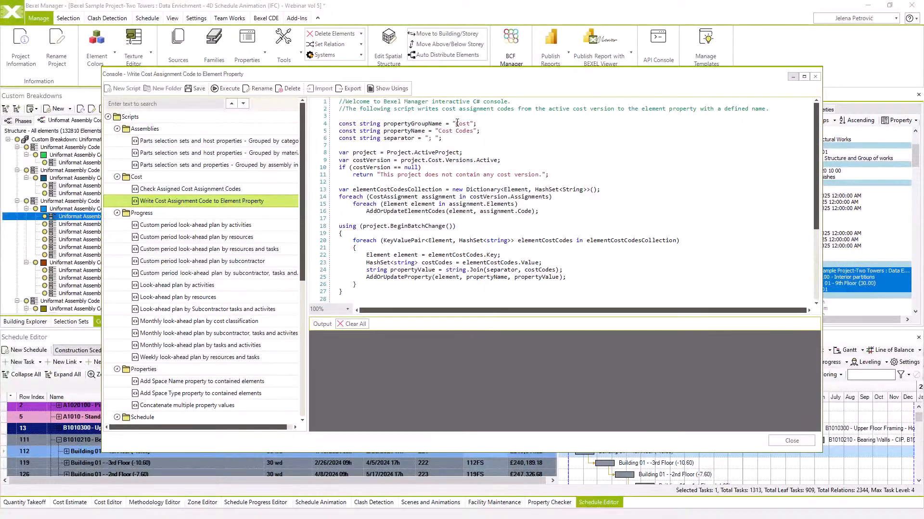
text(BEXEL Added -)
click(224, 89)
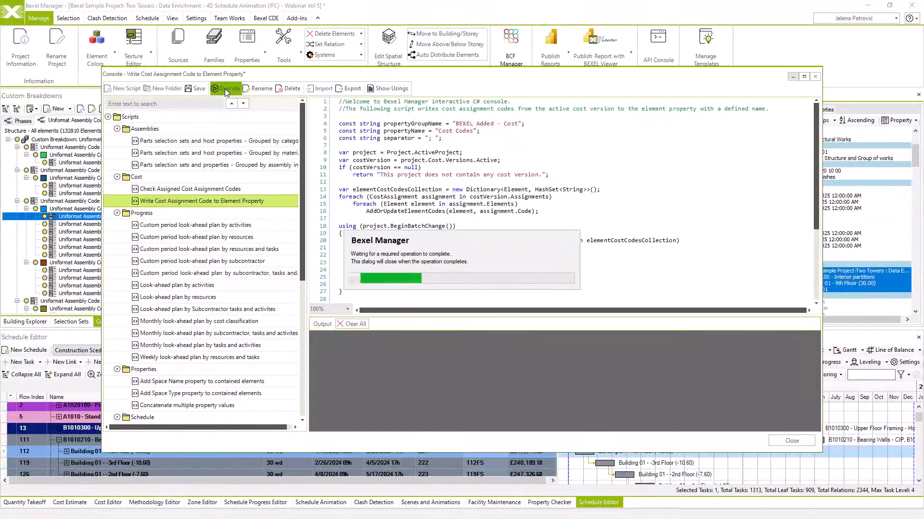
click(815, 76)
click(505, 301)
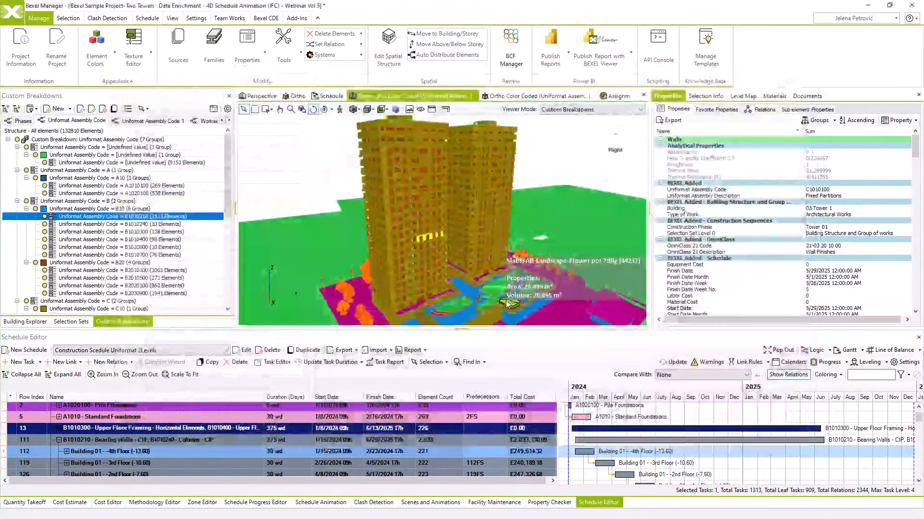
Check all property groups in the properties filter so that BEXEL Added - Cost is included
click(893, 121)
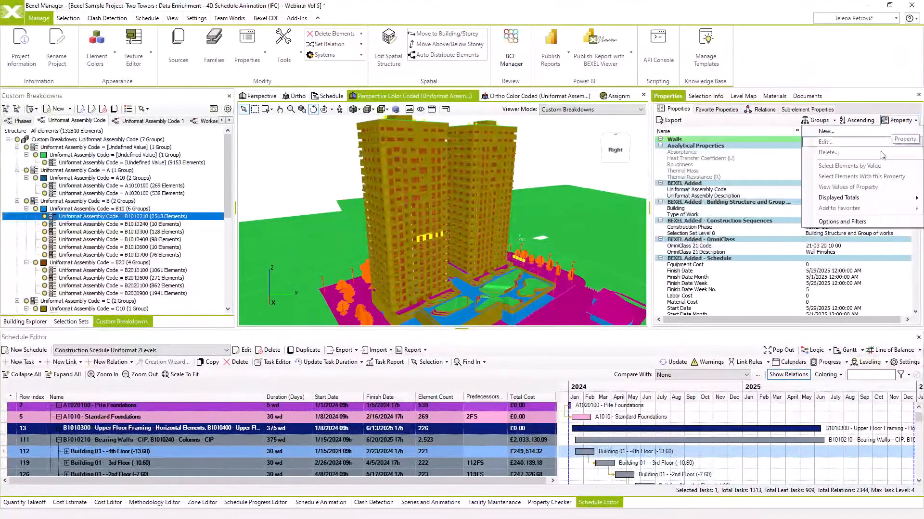
click(847, 222)
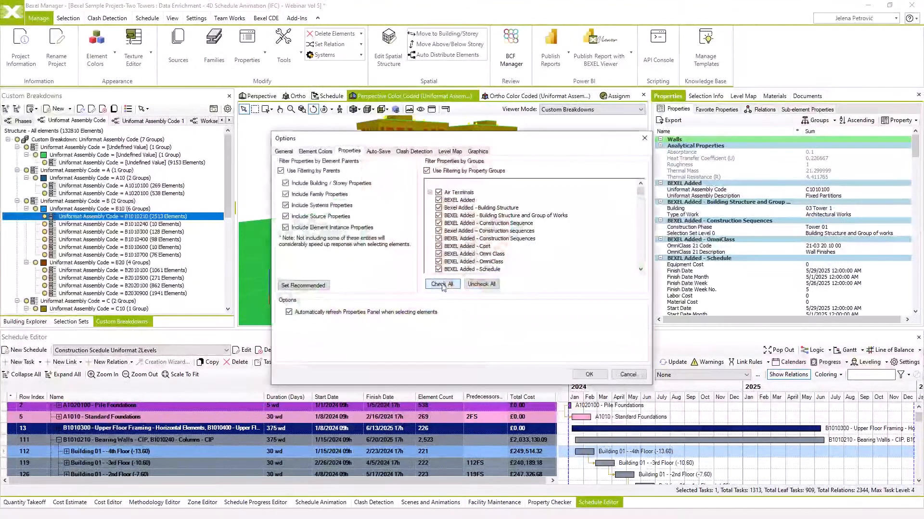
click(441, 284)
click(588, 375)
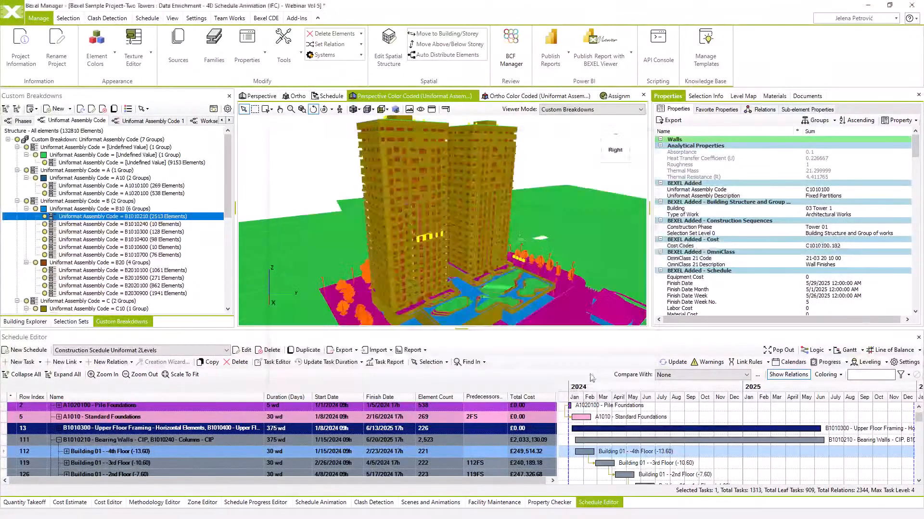
View the values of the selected wall's Cost Codes property across all categories and look through the whole list
click(722, 246)
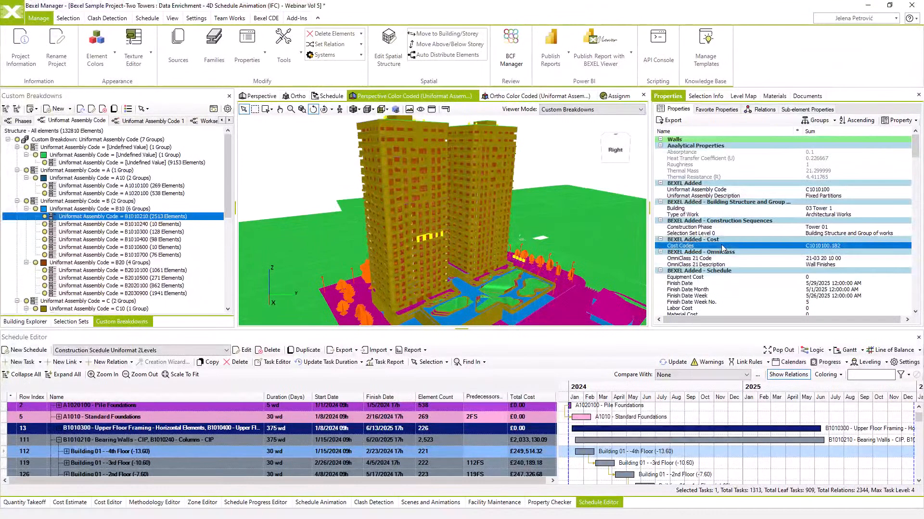
right_click(803, 246)
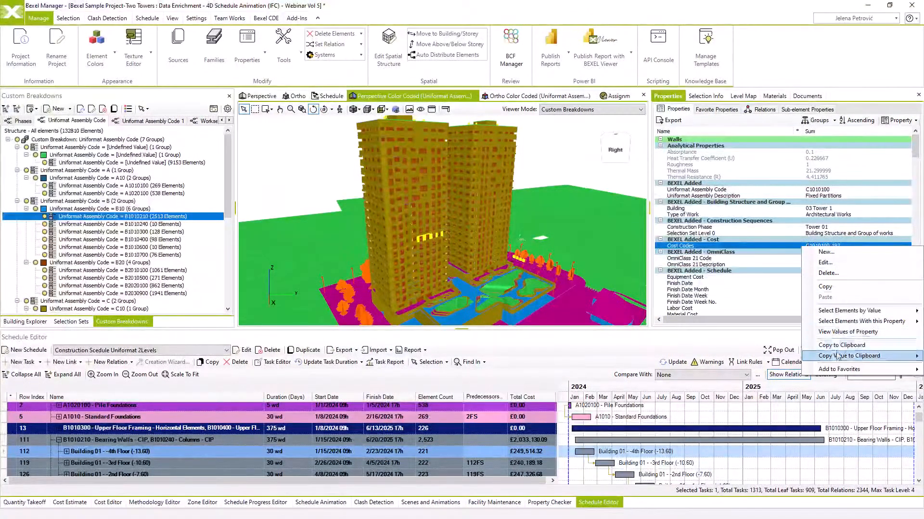
click(840, 331)
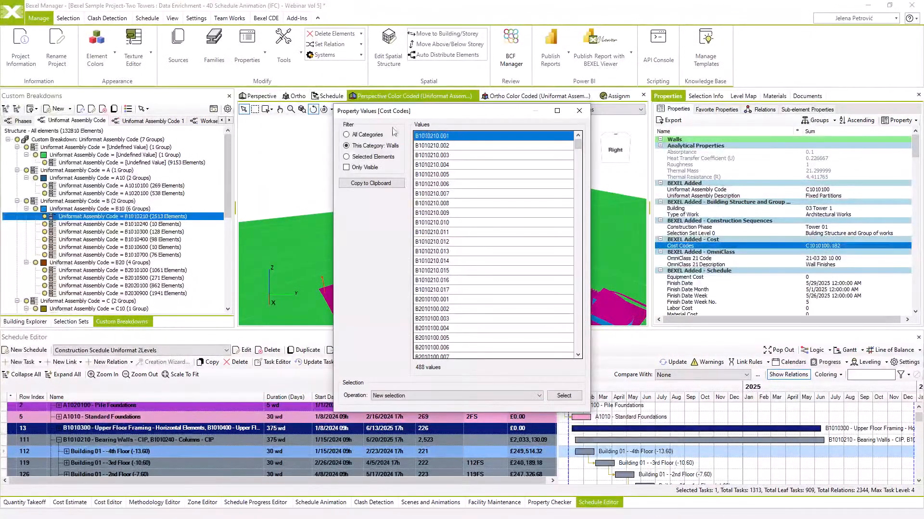
click(373, 135)
drag(578, 146, 569, 355)
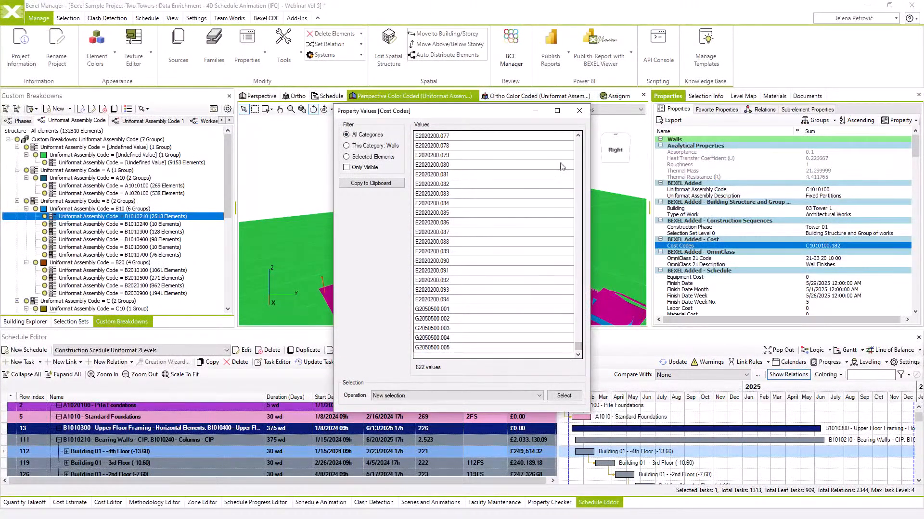
click(579, 111)
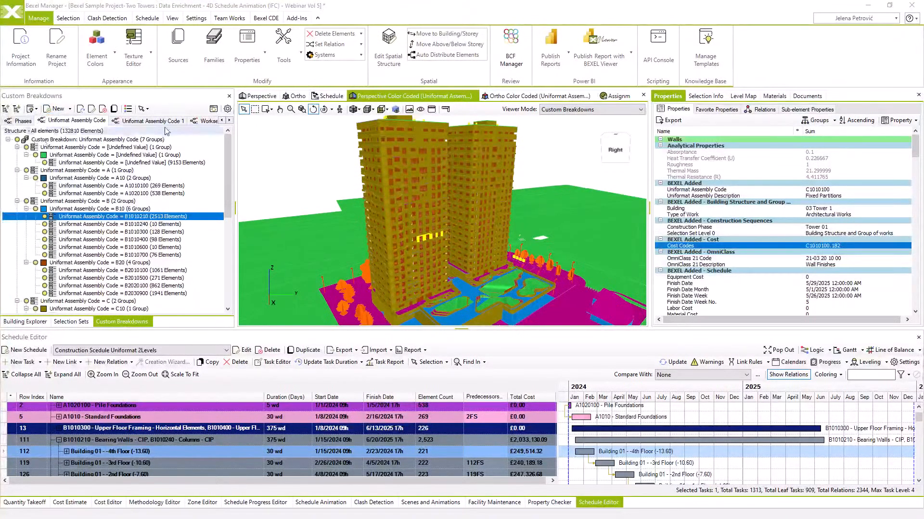
Start a new custom breakdown named "Schedule Tasks Levels" with type Buildings and Building 01 included
click(230, 120)
click(229, 120)
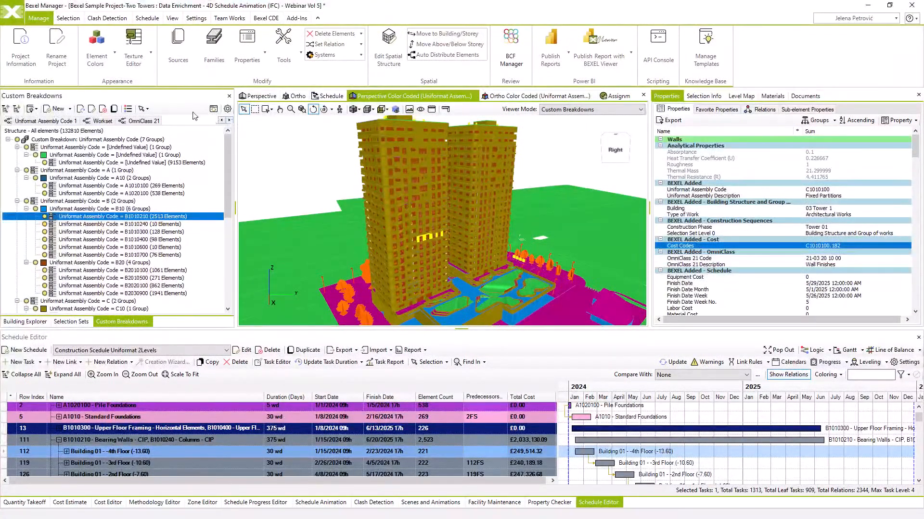
click(57, 109)
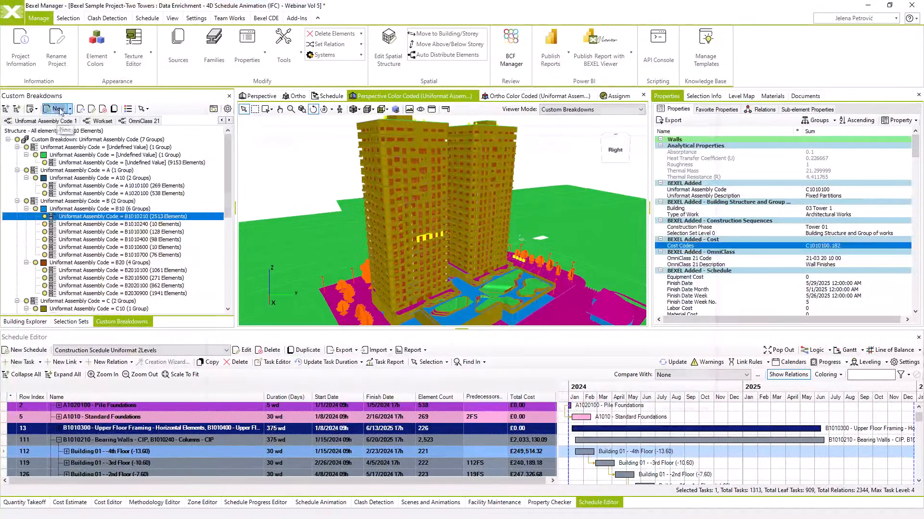
drag(257, 128, 219, 129)
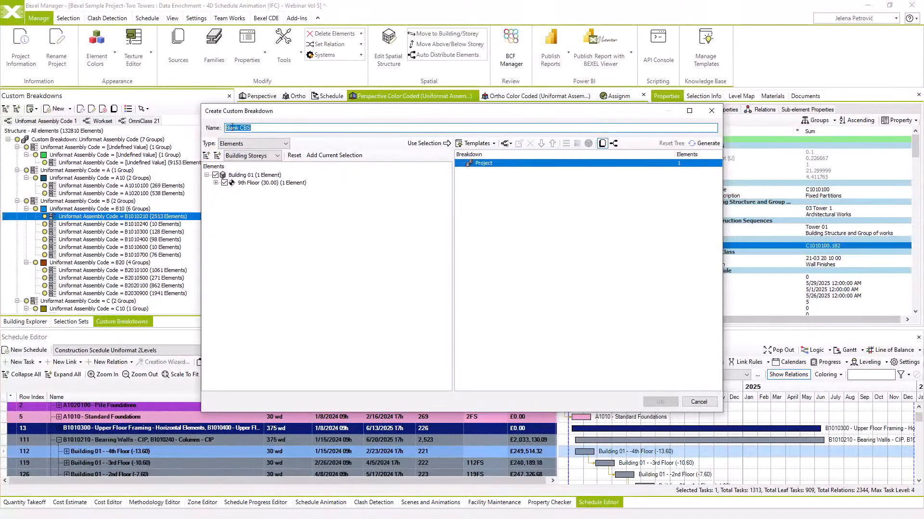
text(Sc)
text(hedule Tasks Levels)
click(252, 143)
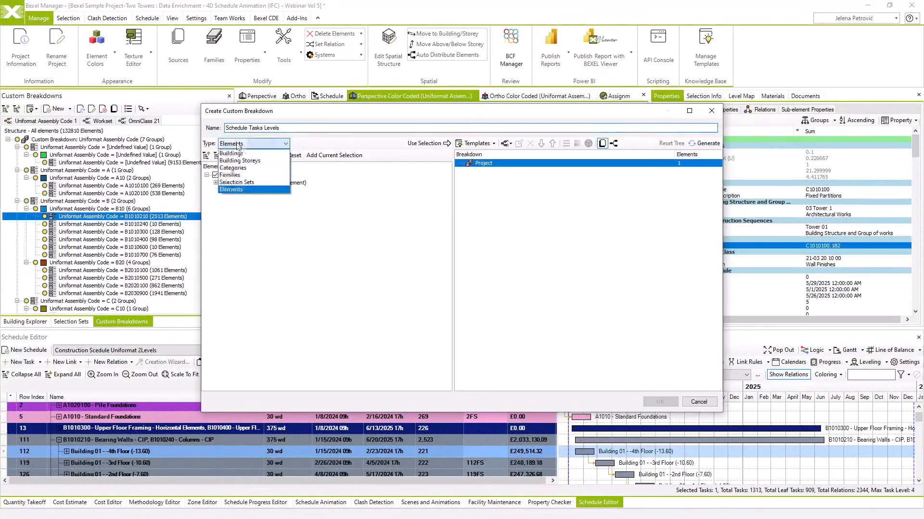
click(230, 164)
click(207, 175)
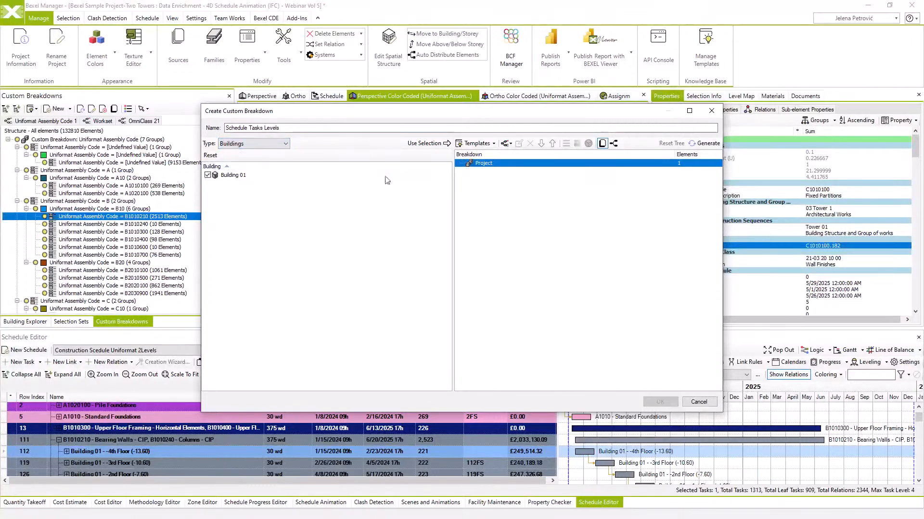
Add a property rule to the breakdown's Project node that groups elements by Task Level 1
right_click(508, 164)
mouse_move(537, 175)
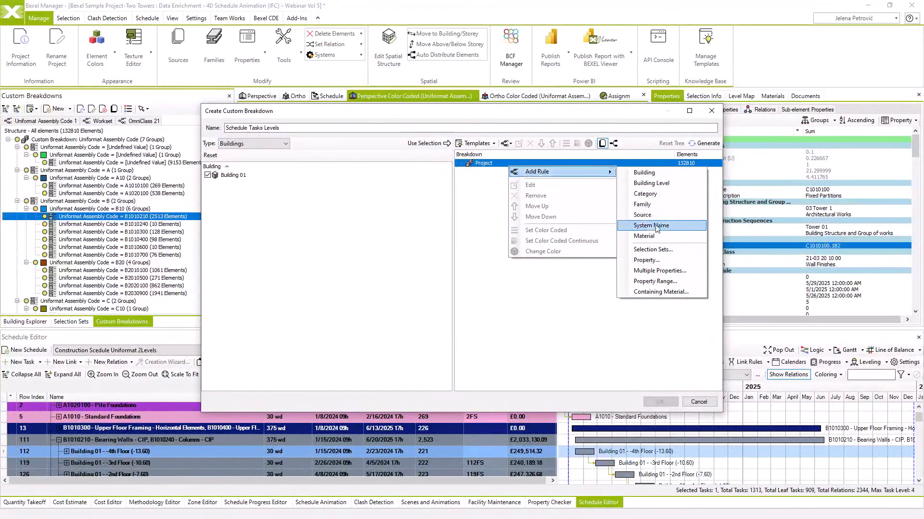
click(648, 261)
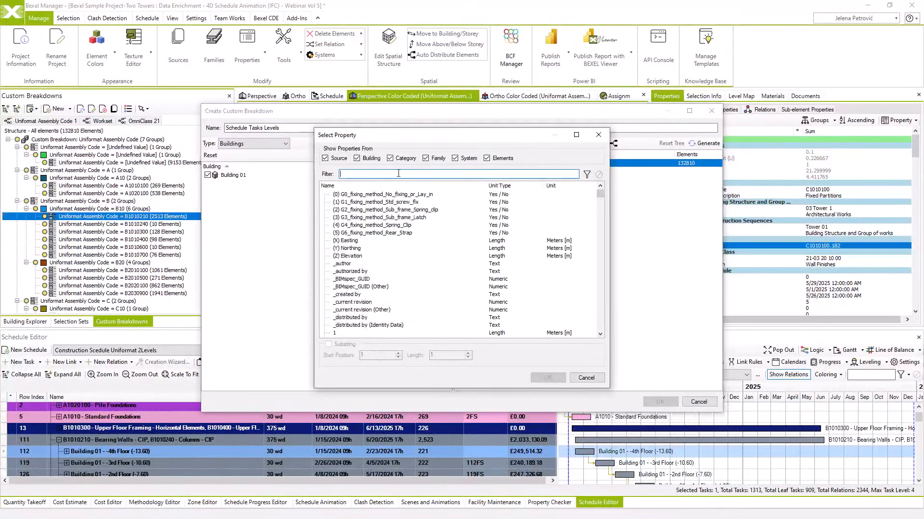
text(Task Leve)
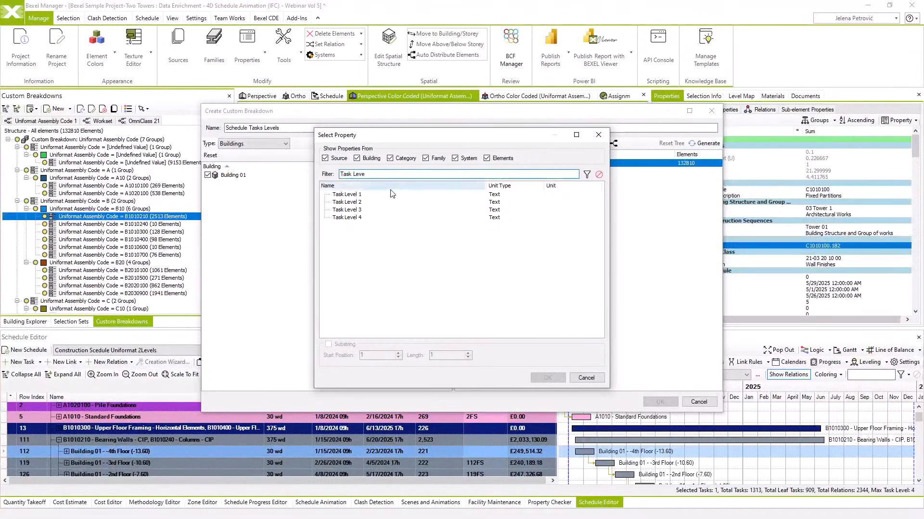
click(392, 195)
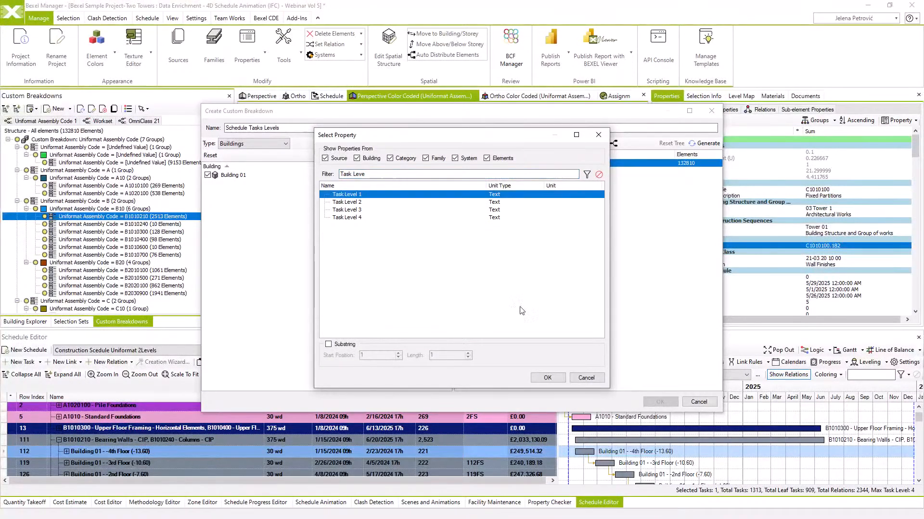
click(546, 378)
Add a property rule beneath the Task Level 1 rule that groups elements by Task Level 2
right_click(546, 172)
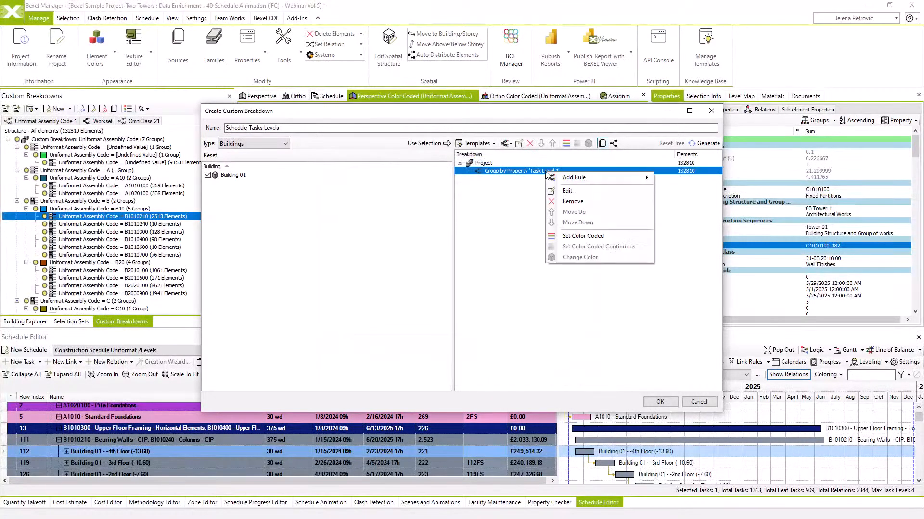
mouse_move(630, 178)
click(691, 270)
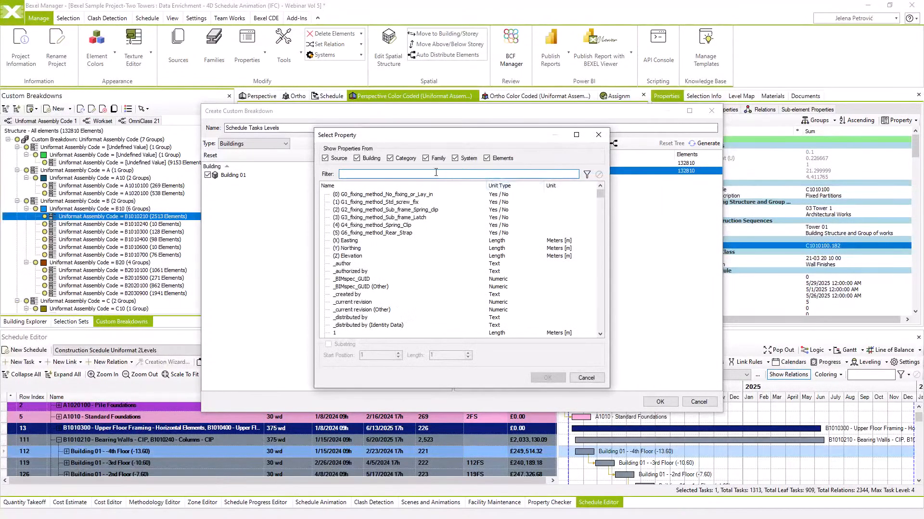
text(task)
click(423, 204)
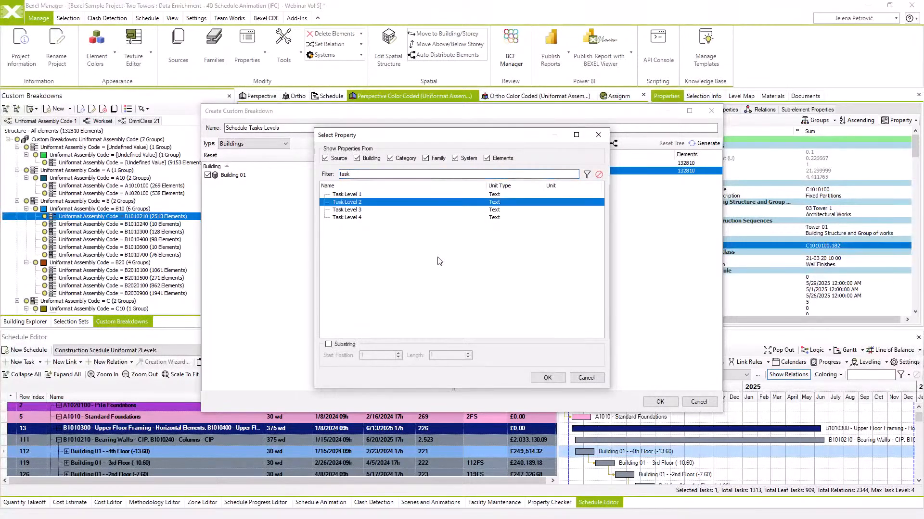
click(543, 378)
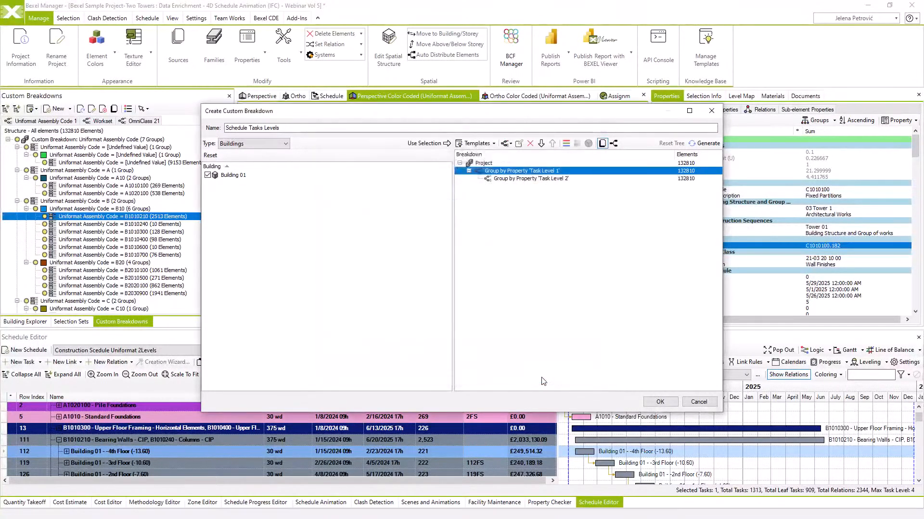
Nest a property rule for Task Level 3 beneath the Task Level 2 rule
right_click(551, 178)
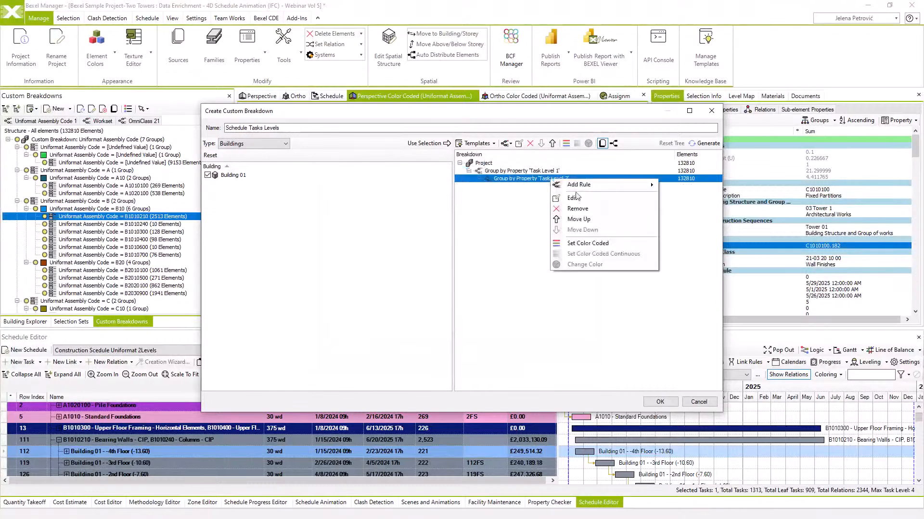
mouse_move(592, 185)
click(688, 273)
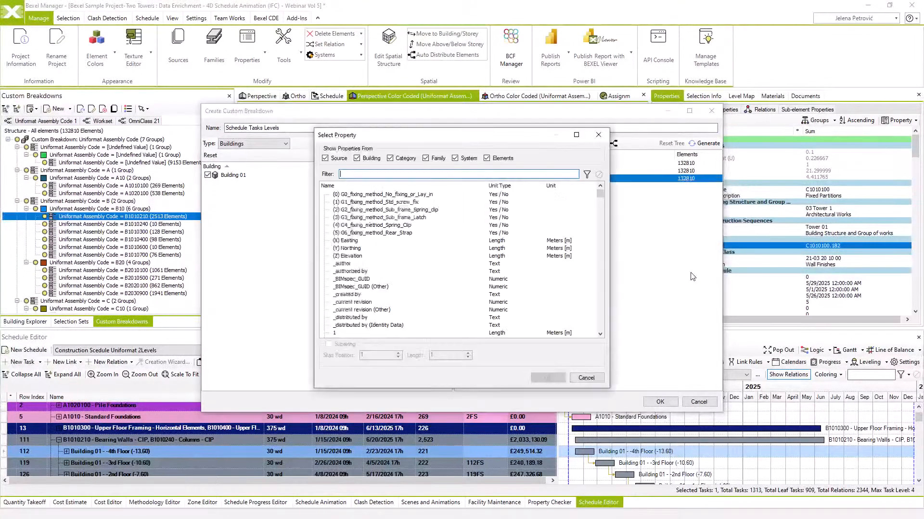
click(433, 210)
click(548, 377)
Nest a property rule for Task Level 4 beneath the Task Level 3 rule
right_click(550, 192)
mouse_move(592, 195)
click(692, 285)
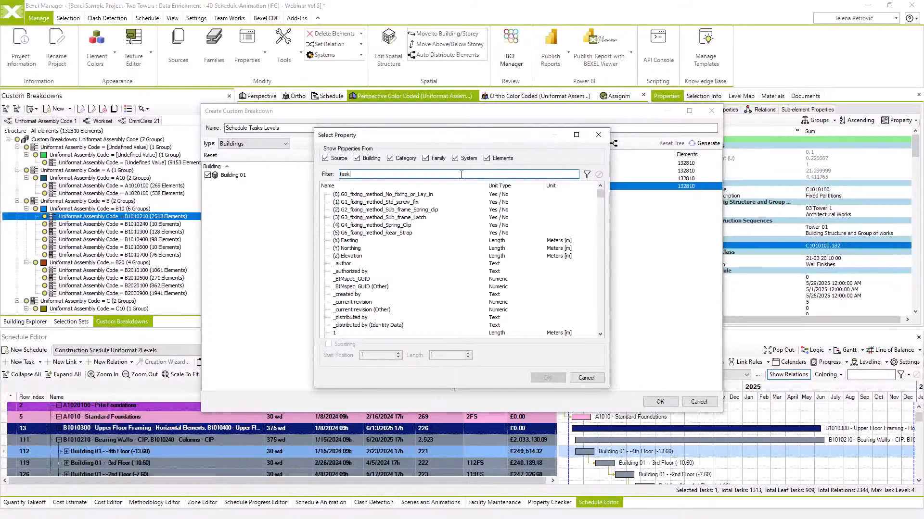
click(451, 217)
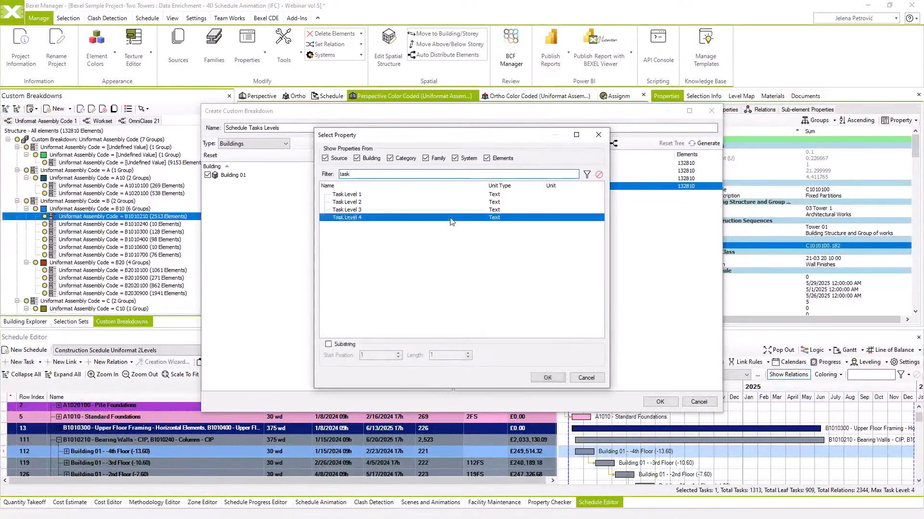
click(548, 377)
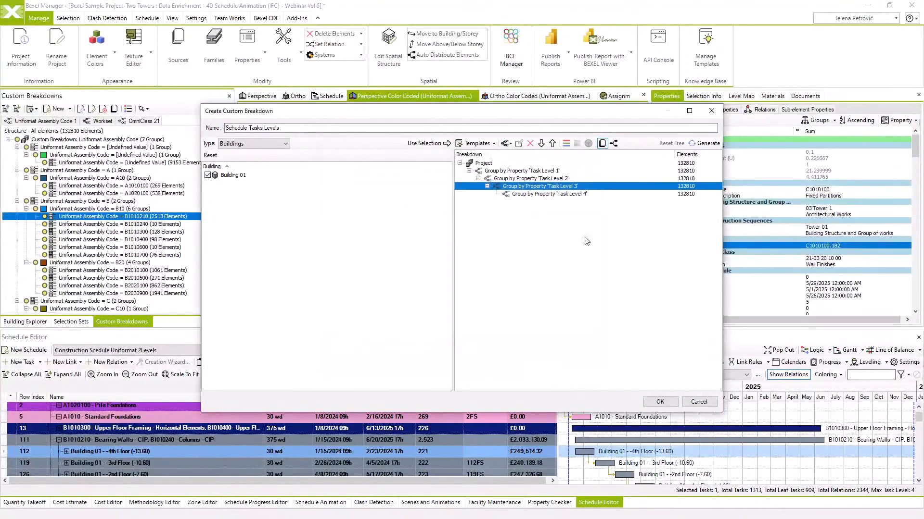
Set the Task Level 2 rule as the color coding rule, then generate and create the Schedule Tasks Levels breakdown
click(556, 179)
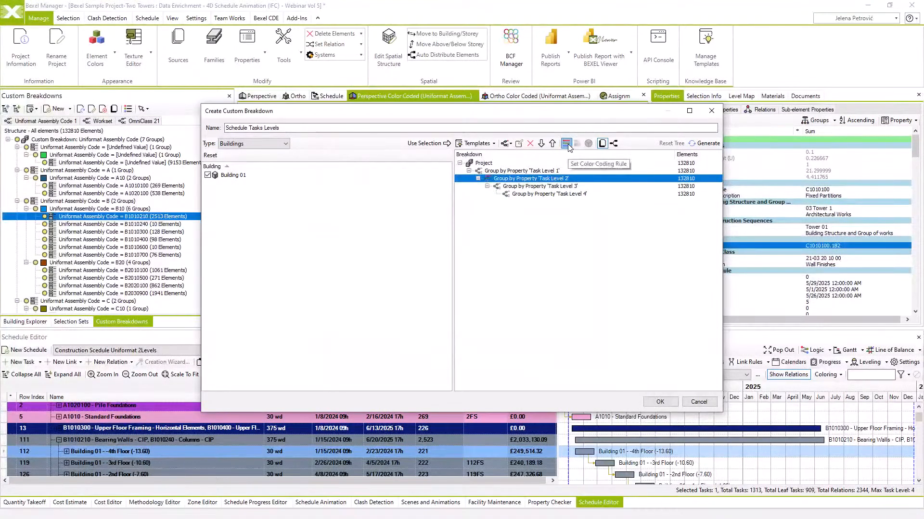
click(706, 143)
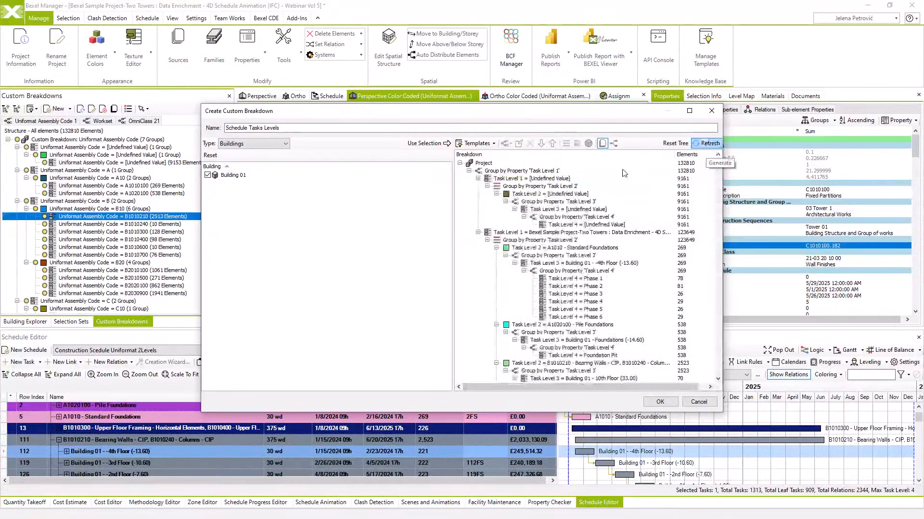
click(659, 401)
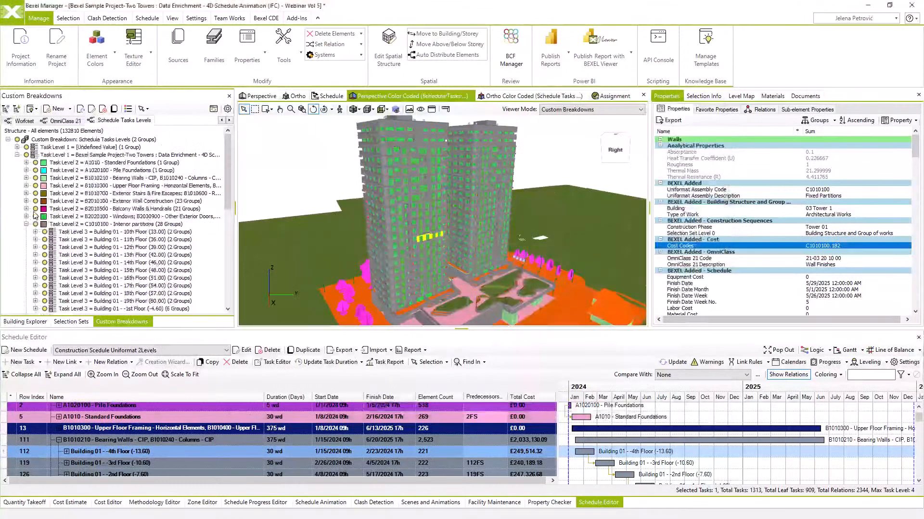
Collapse the Interior partitions group and examine the Standard Foundations and Pile Foundations groups down to their Task Level 4 entries
click(26, 224)
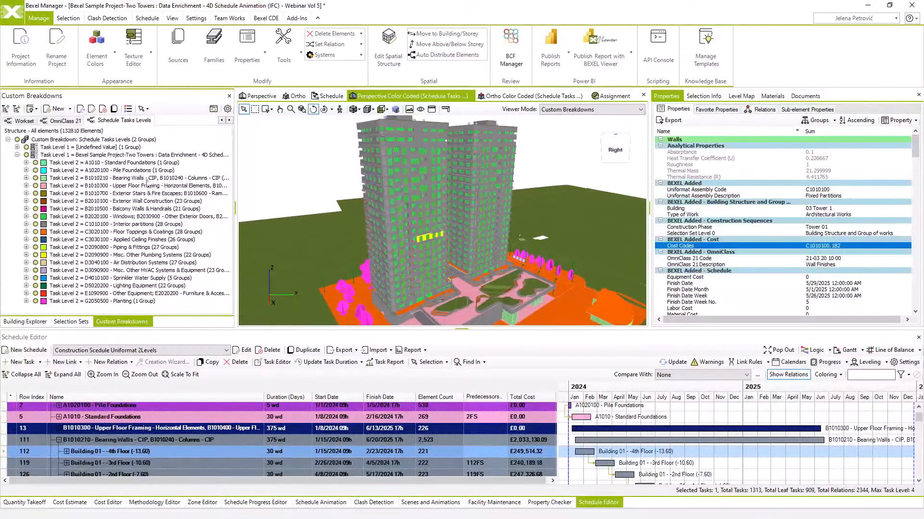
click(26, 163)
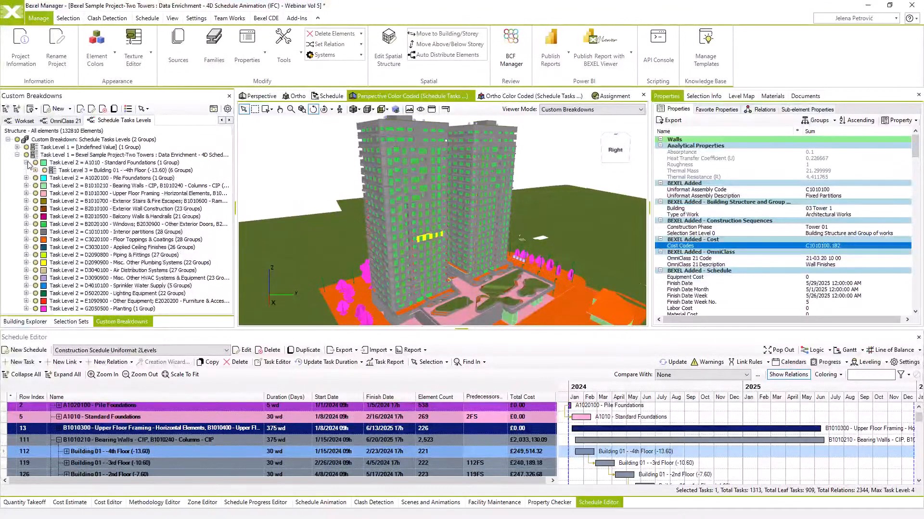
click(35, 170)
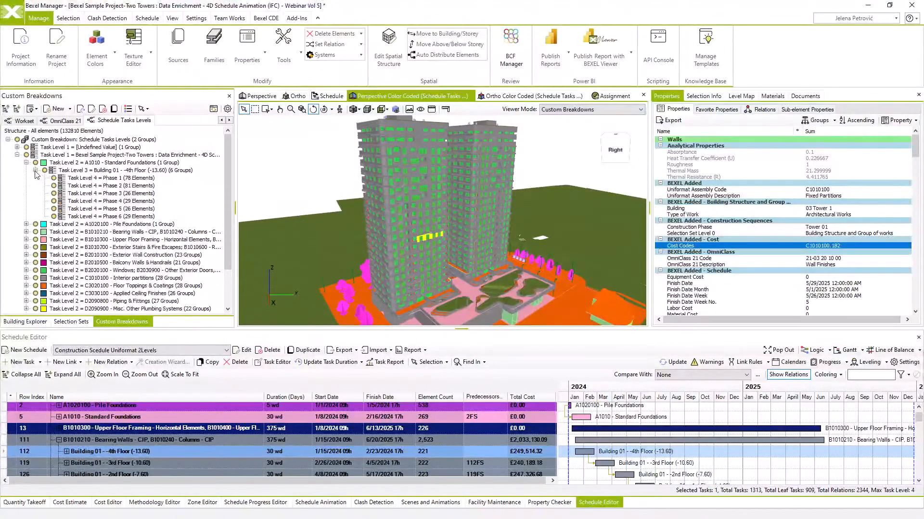
click(26, 224)
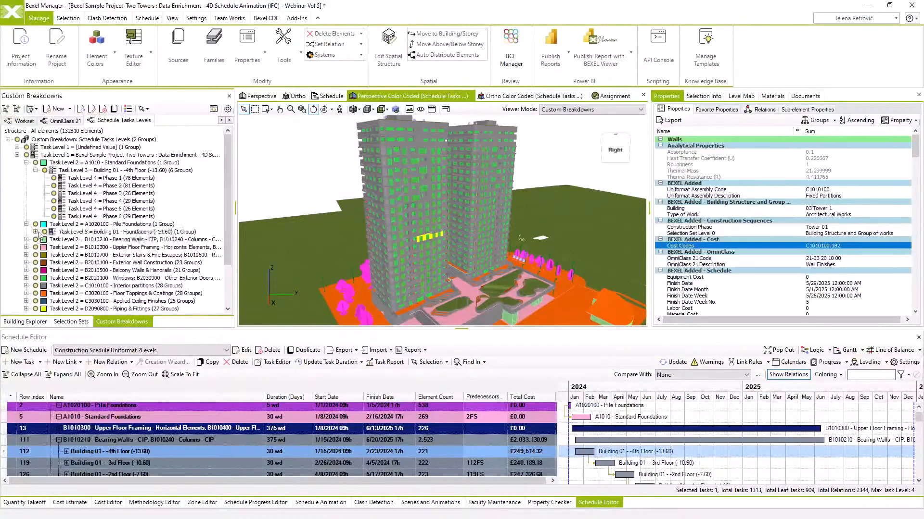
click(35, 232)
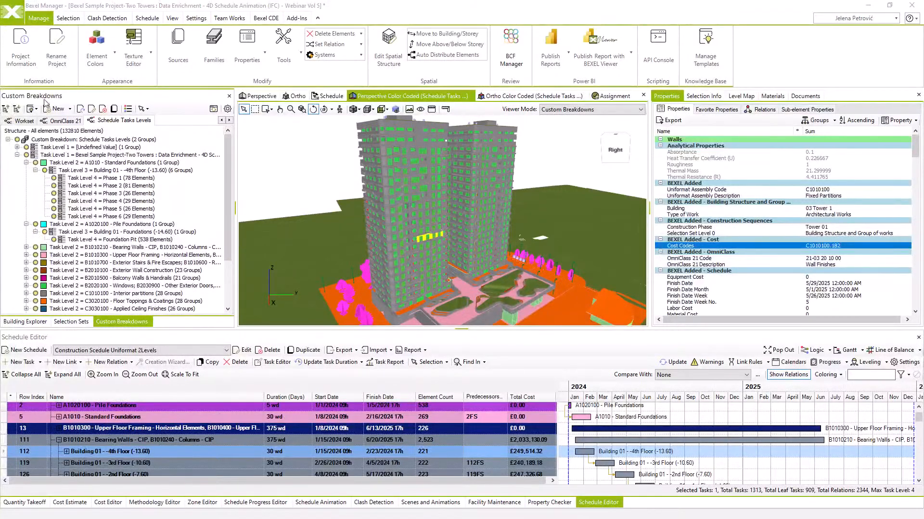
Start a new custom breakdown named "Cost Assignment Codes" with type Buildings and Building 01 included
click(50, 108)
text(Cost Assignment Codes)
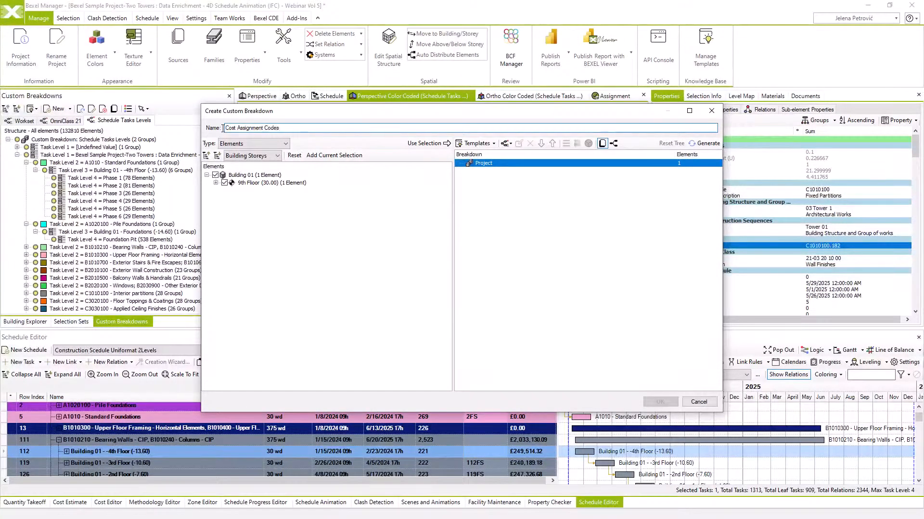
click(254, 143)
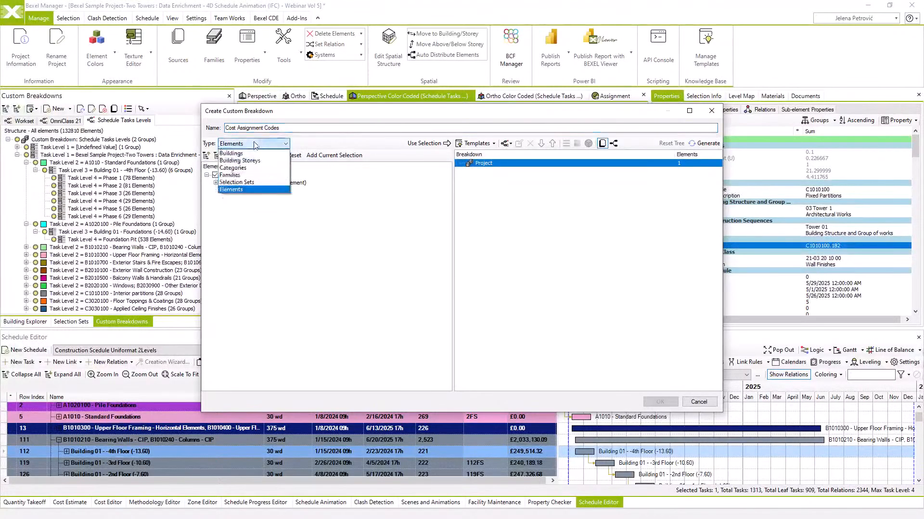
click(235, 160)
click(208, 175)
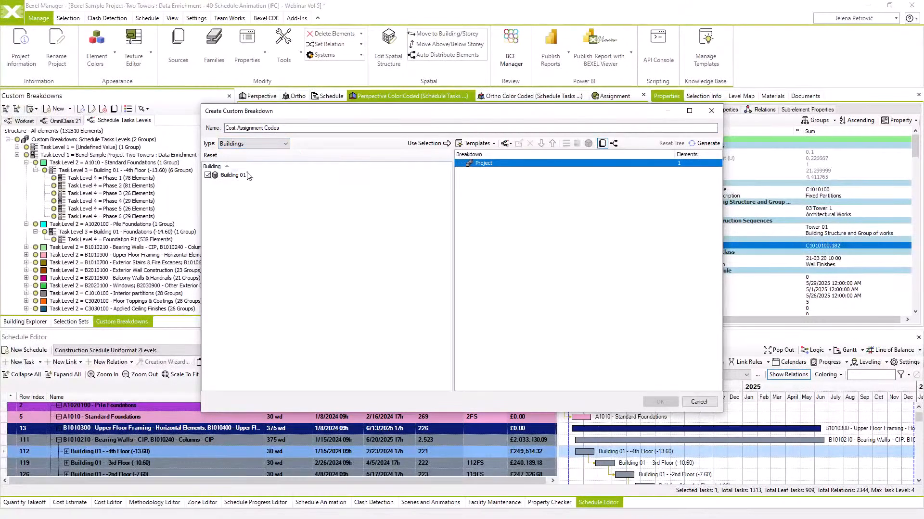
Add a property rule to the Project node grouping by Cost Codes, using a substring with start position 1 and length 1
right_click(485, 163)
mouse_move(553, 167)
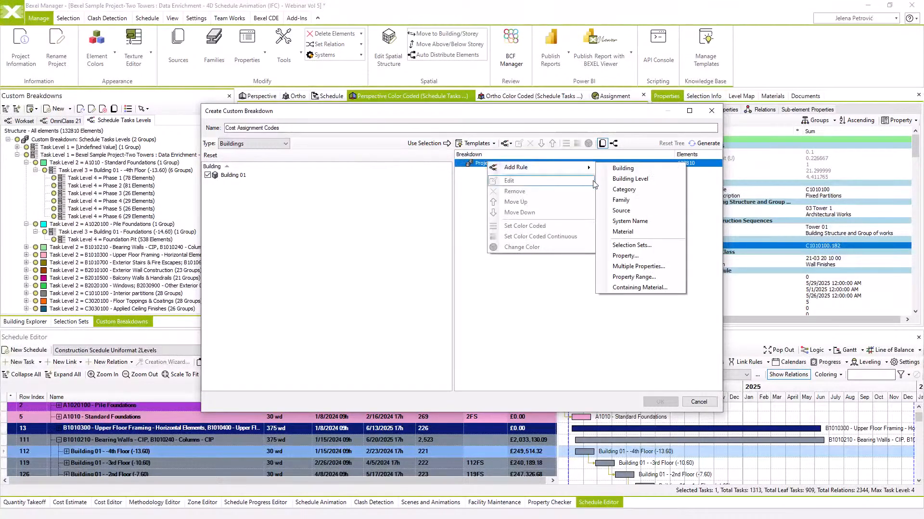
click(625, 256)
text(cost)
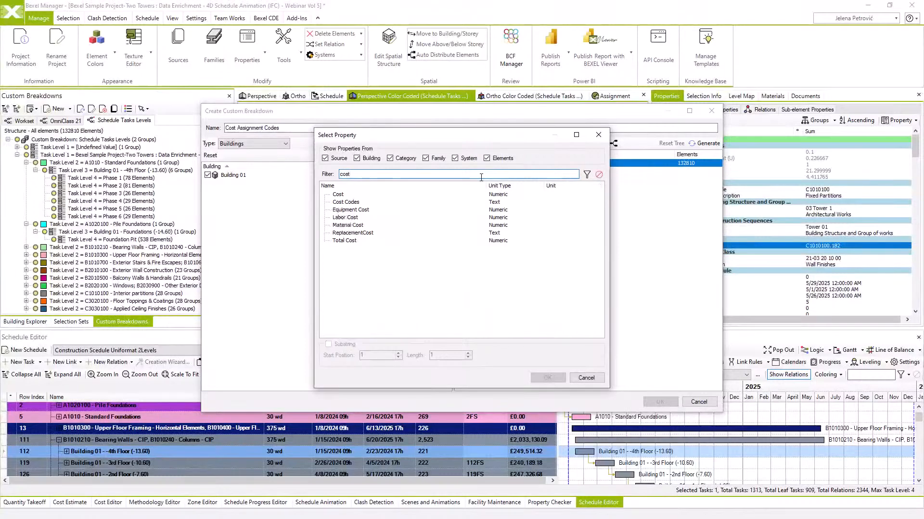
click(430, 202)
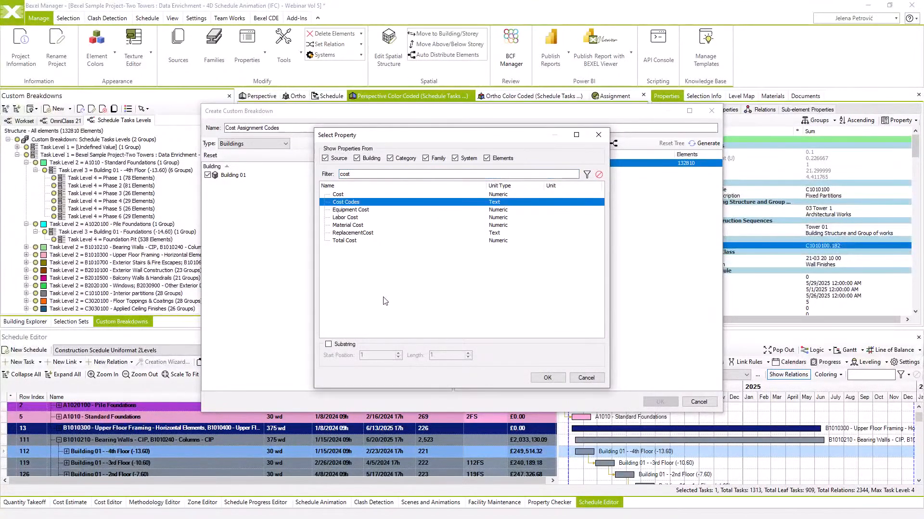
click(328, 345)
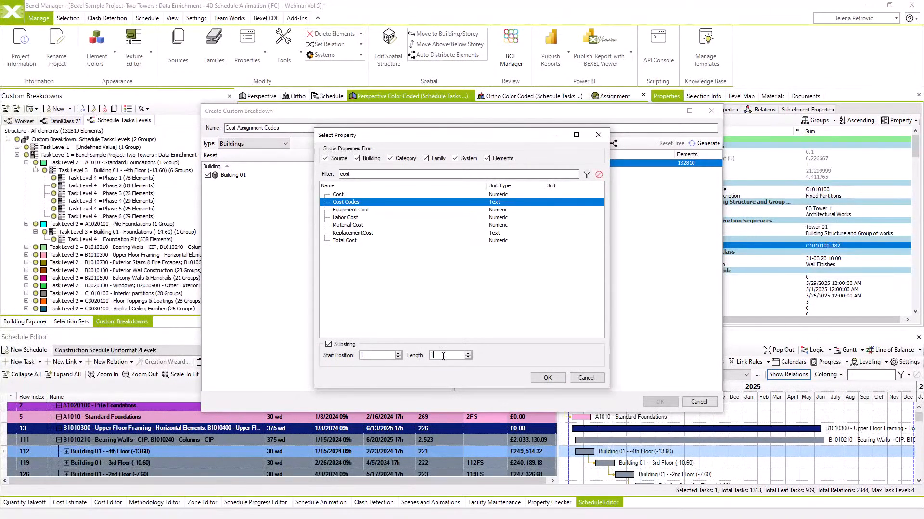
click(546, 377)
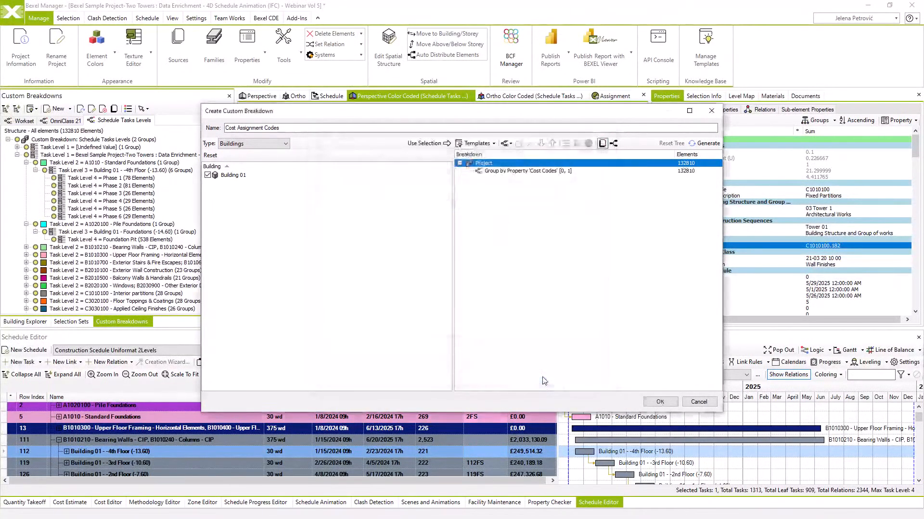
Nest a second Cost Codes property rule beneath the first one, using a substring with length 3
right_click(546, 177)
mouse_move(570, 180)
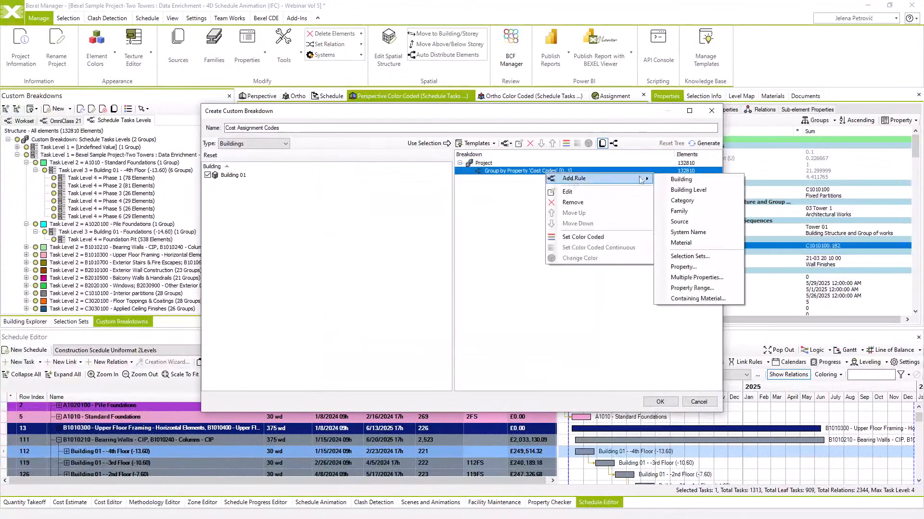
click(685, 270)
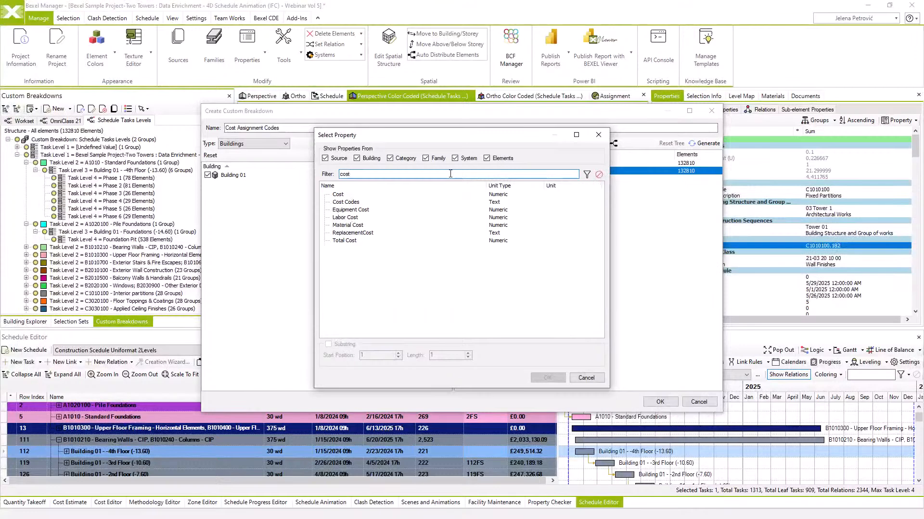
click(426, 202)
click(337, 345)
text(3)
click(547, 378)
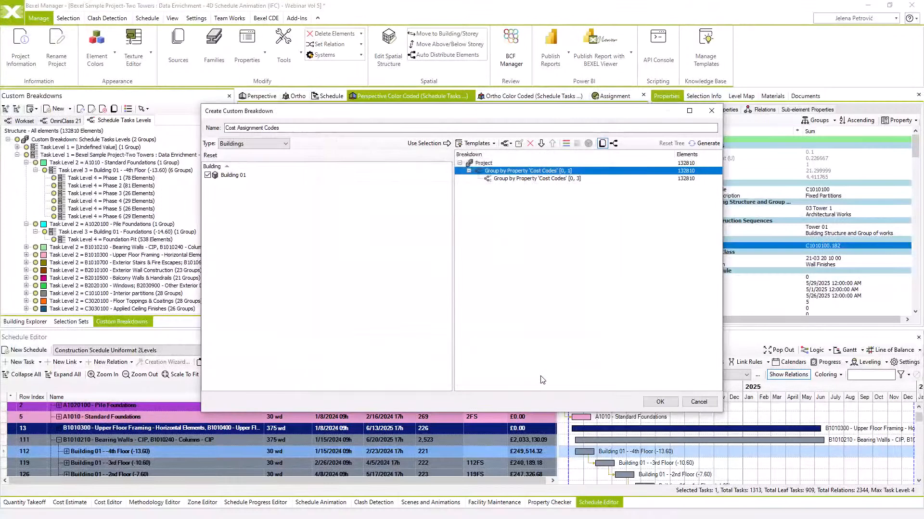
Nest a property rule for the full Cost Codes value, without a substring, beneath the three-character rule
right_click(549, 180)
mouse_move(625, 186)
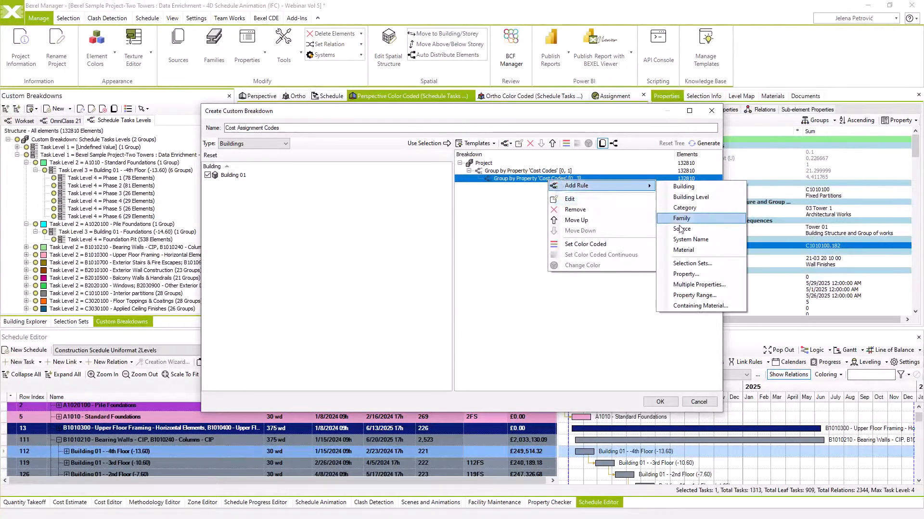
click(679, 275)
text(cost)
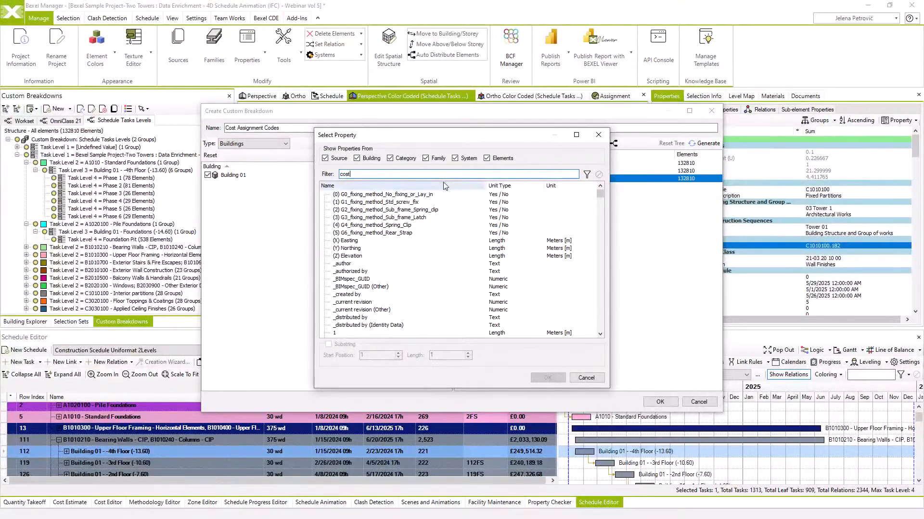
click(408, 202)
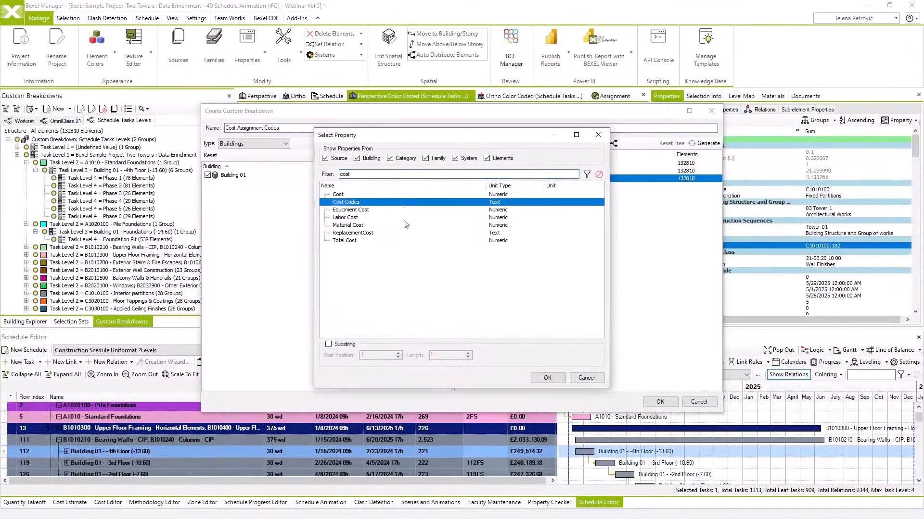
click(547, 378)
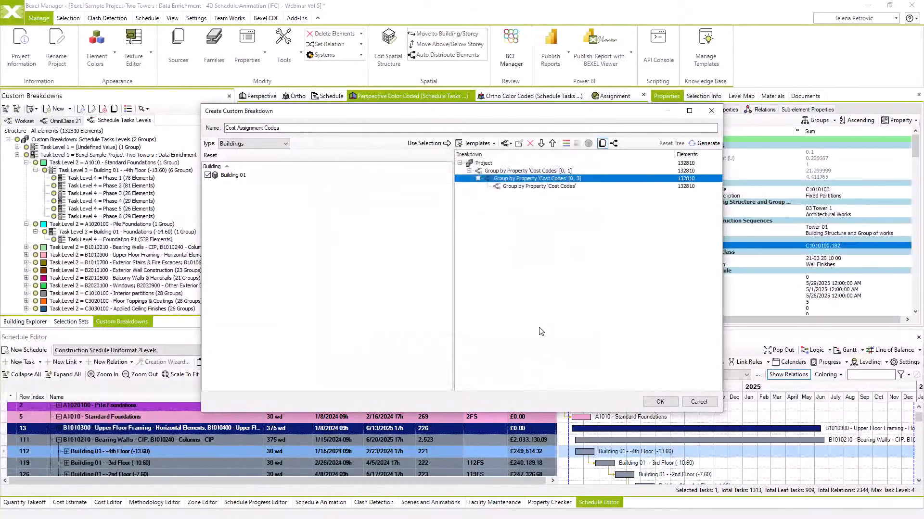
Color-code the three-character Cost Codes rule and create the generated Cost Assignment Codes breakdown with all its groups expanded
click(566, 144)
click(706, 145)
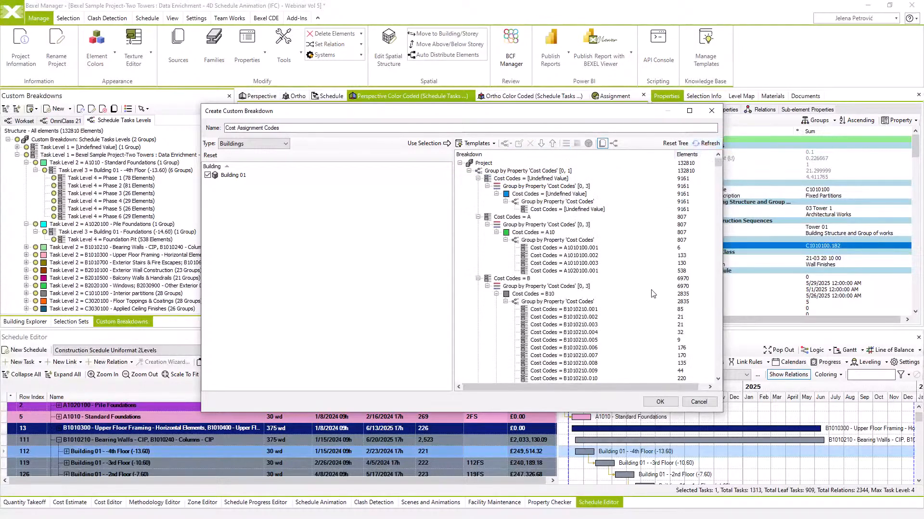
click(660, 402)
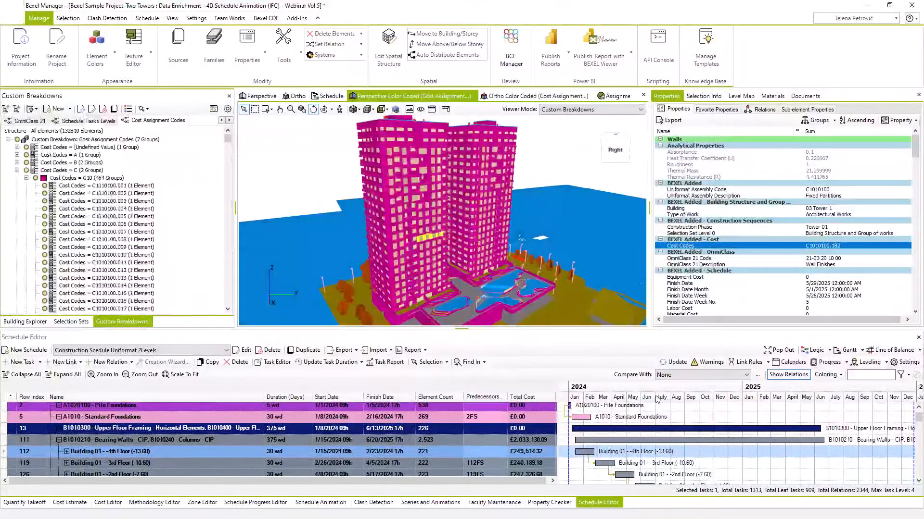
click(17, 109)
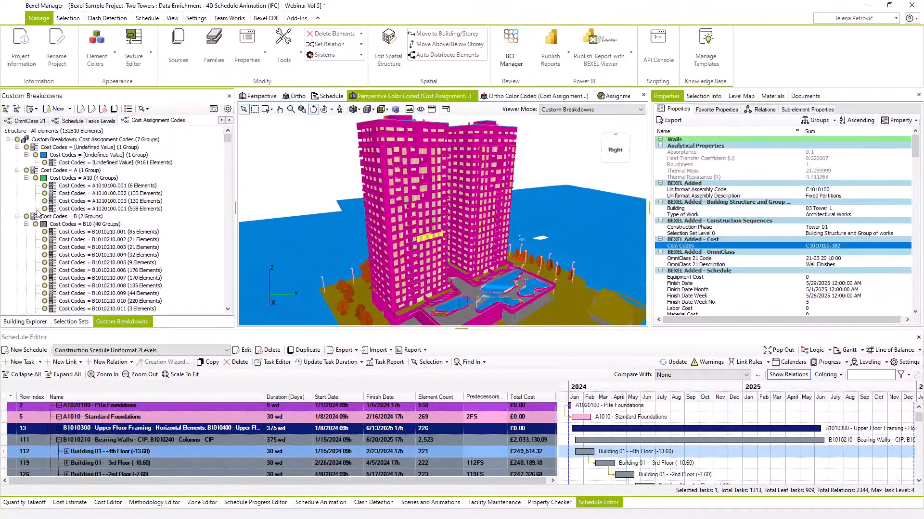
Collapse the Cost Assignment Codes breakdown and expand groups A, B, C, D, E and G down to their three-character code groups
click(9, 110)
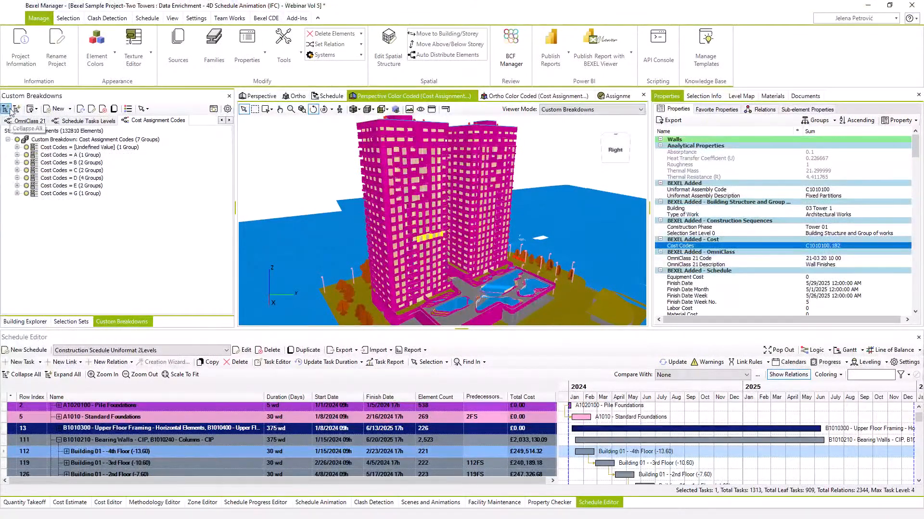
click(17, 155)
click(18, 170)
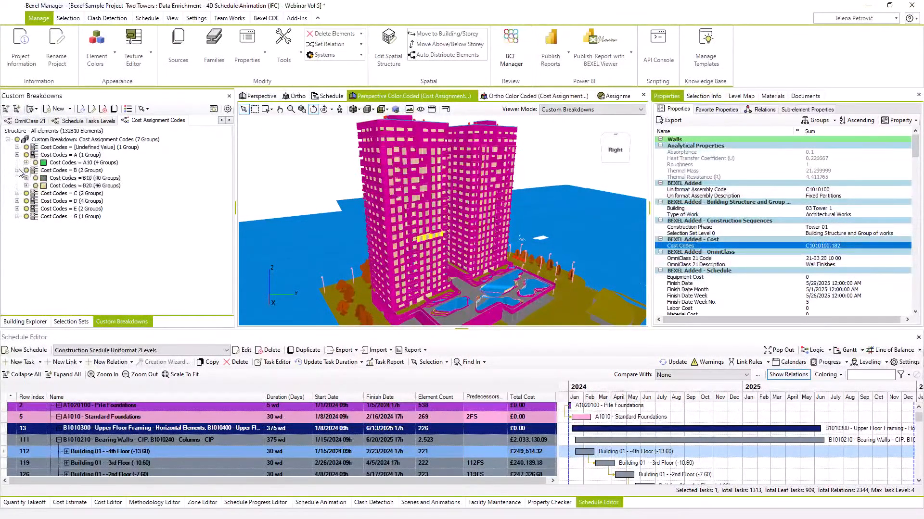
click(17, 193)
click(17, 216)
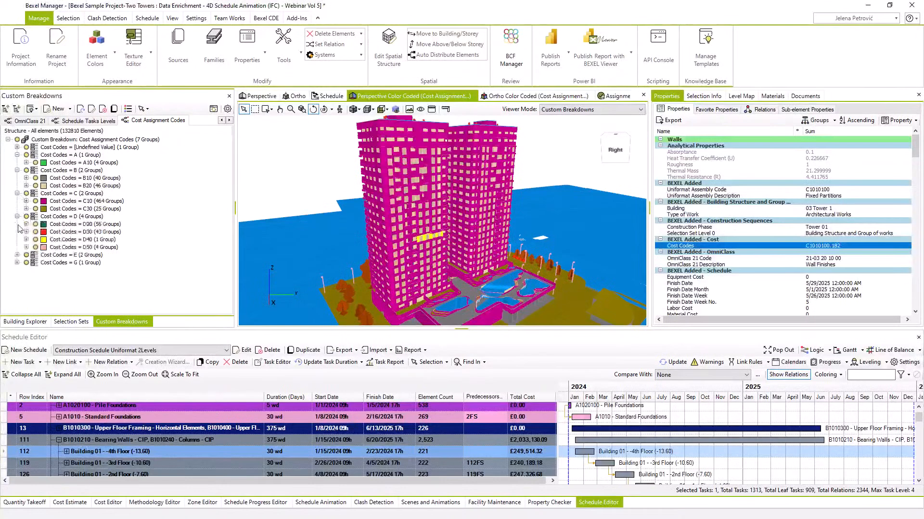
click(17, 255)
click(17, 278)
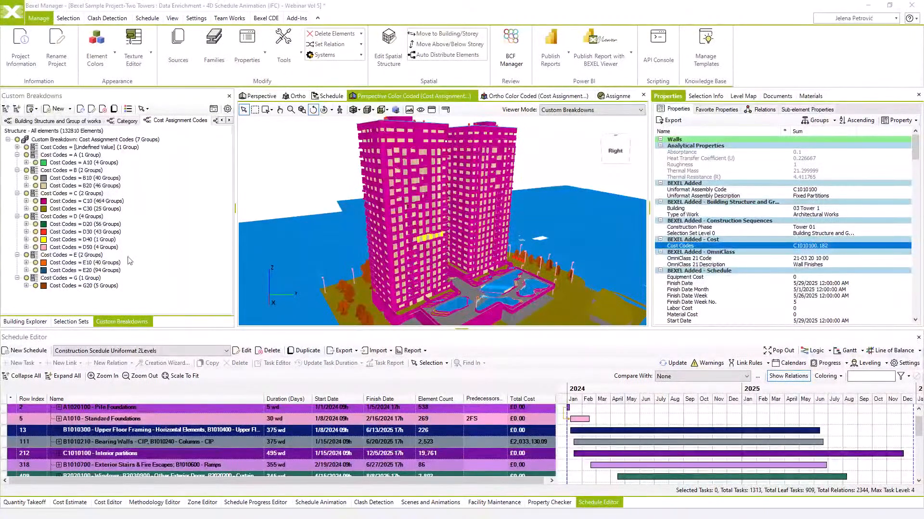
Show the project's selection sets and expand the Building Structure and Group of works folder and the Buildings folder
click(82, 323)
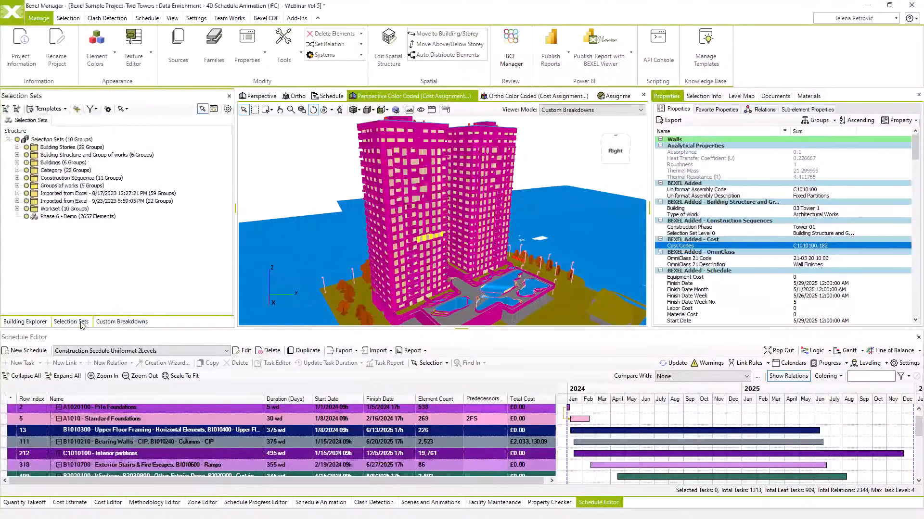
click(17, 155)
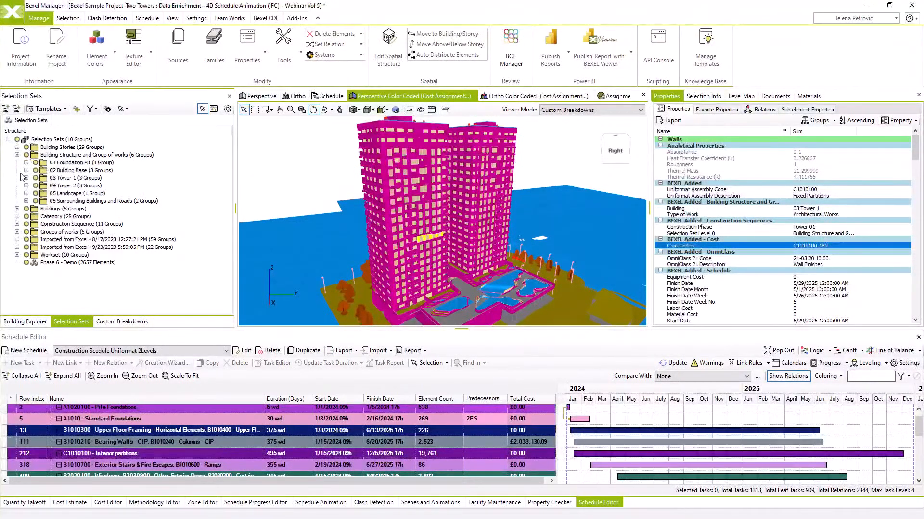
click(17, 209)
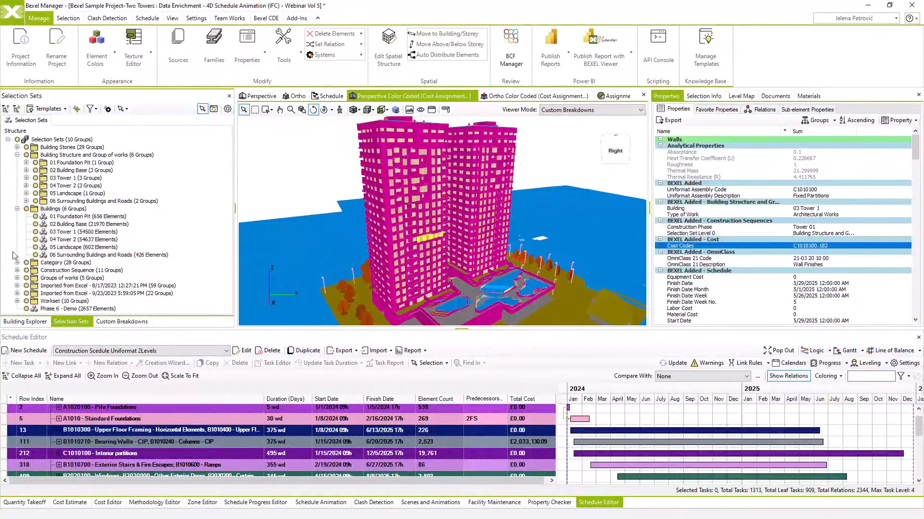
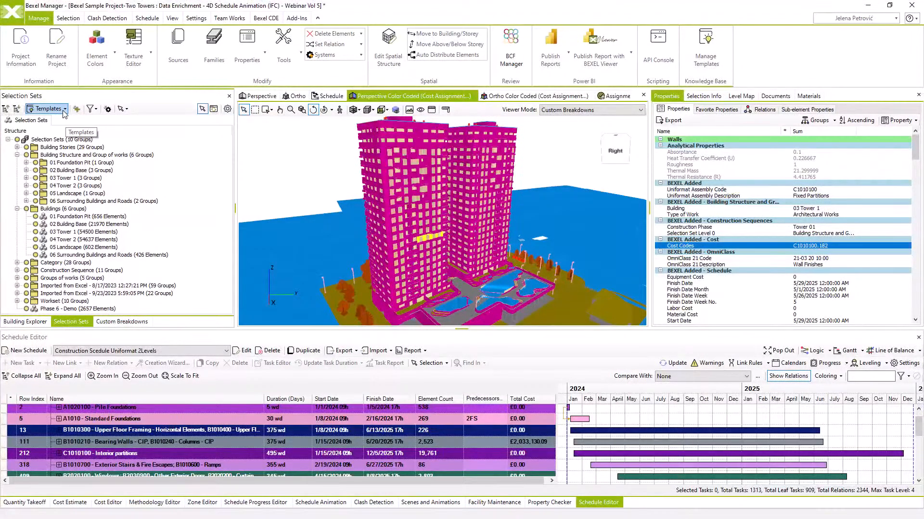
Start importing a selection set template from the Knowledge Base and open Clash Selection Sets_SAMPLE (IFC_BX3).xlsx in Excel from the file browser
click(65, 109)
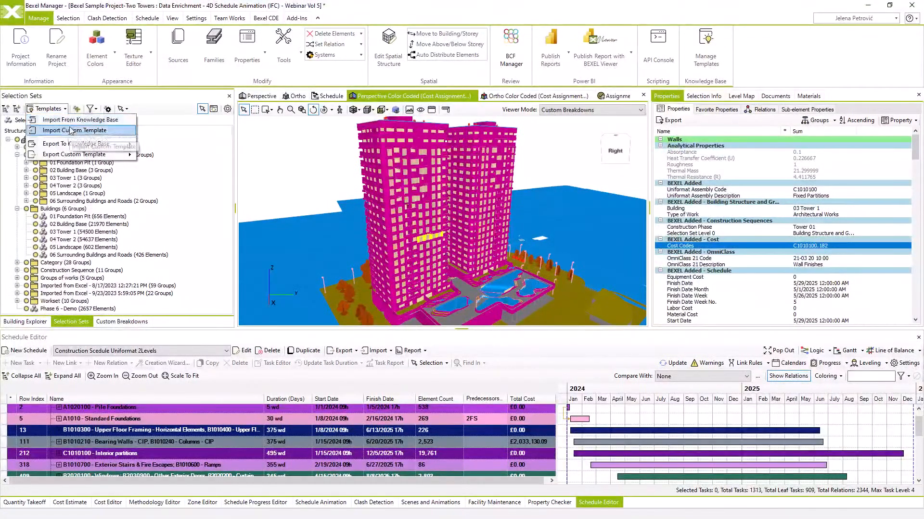
mouse_move(72, 145)
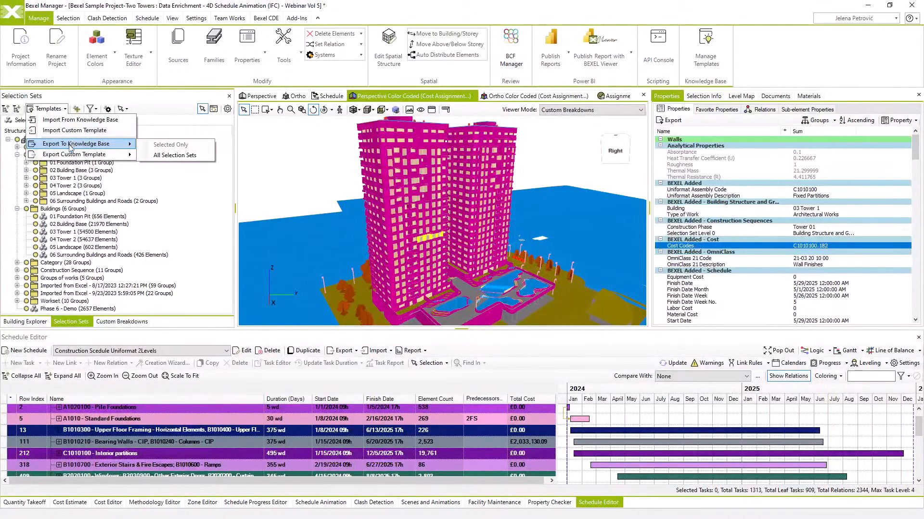
click(55, 123)
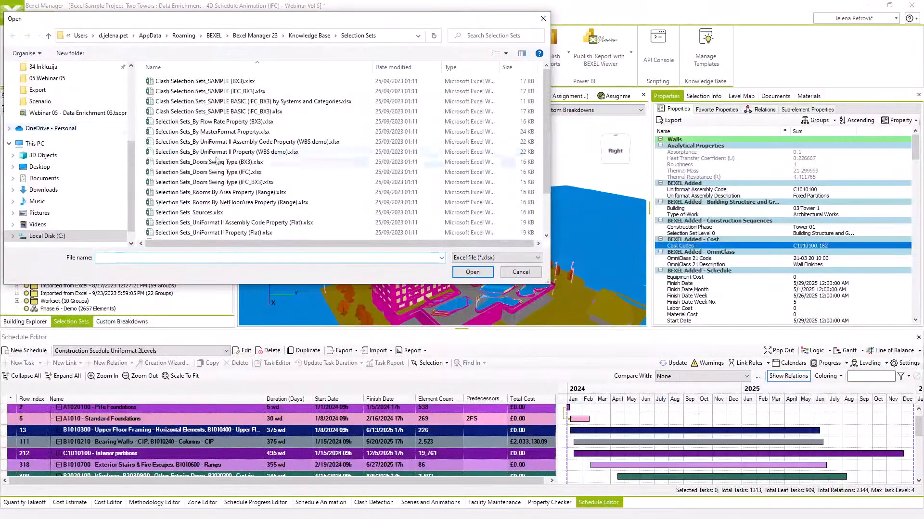
mouse_move(543, 127)
mouse_down()
mouse_move(546, 162)
mouse_move(557, 173)
mouse_move(548, 120)
mouse_up()
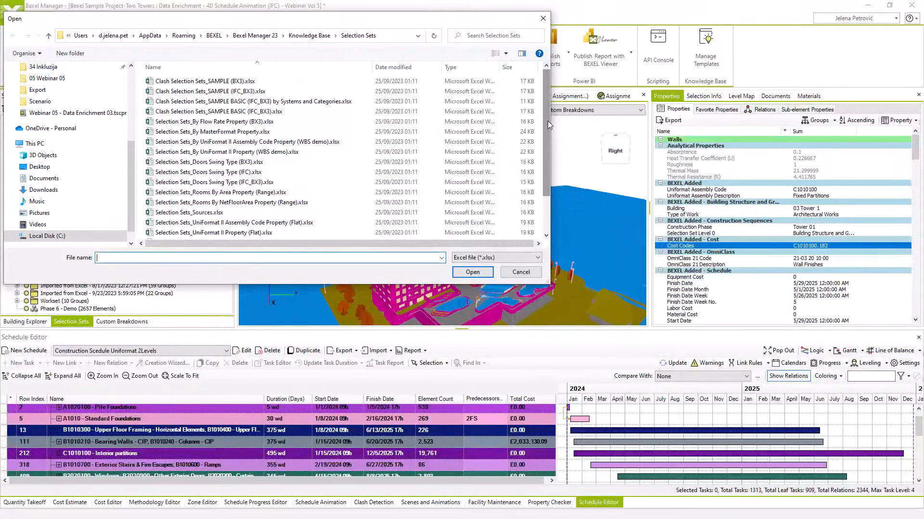
click(248, 91)
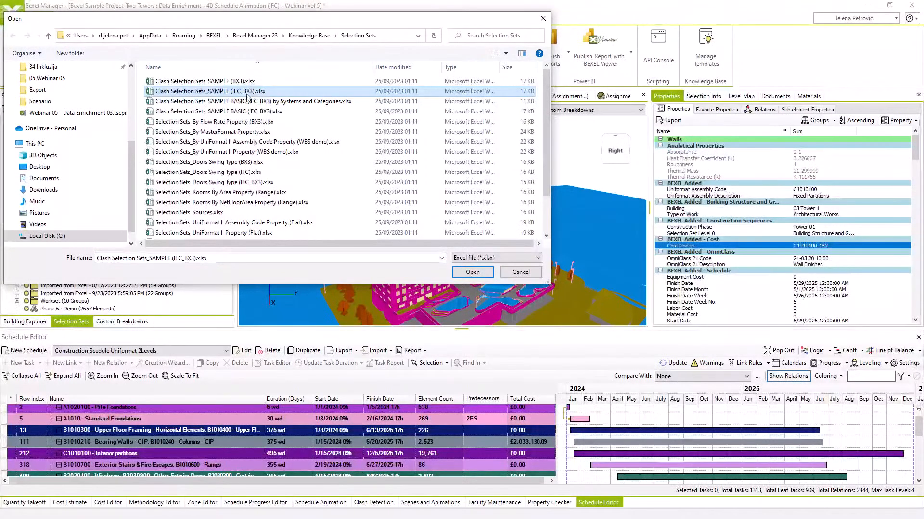
right_click(248, 96)
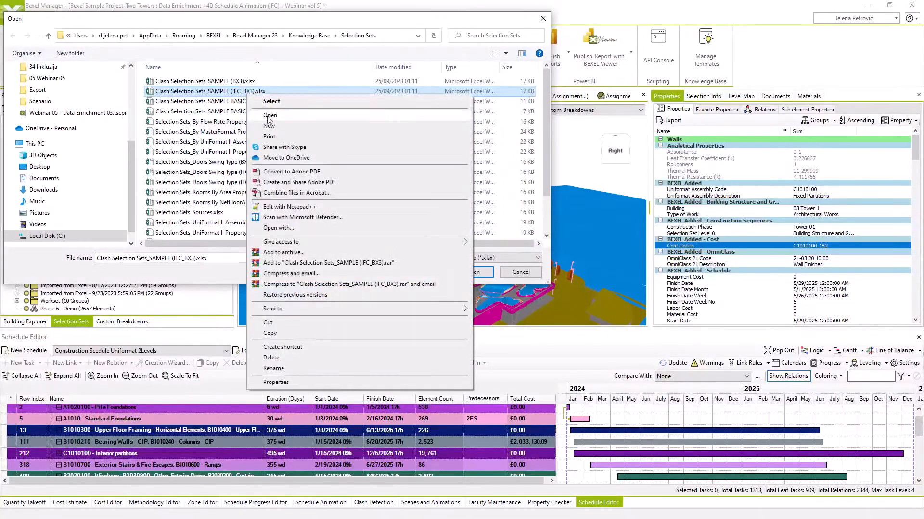
click(267, 117)
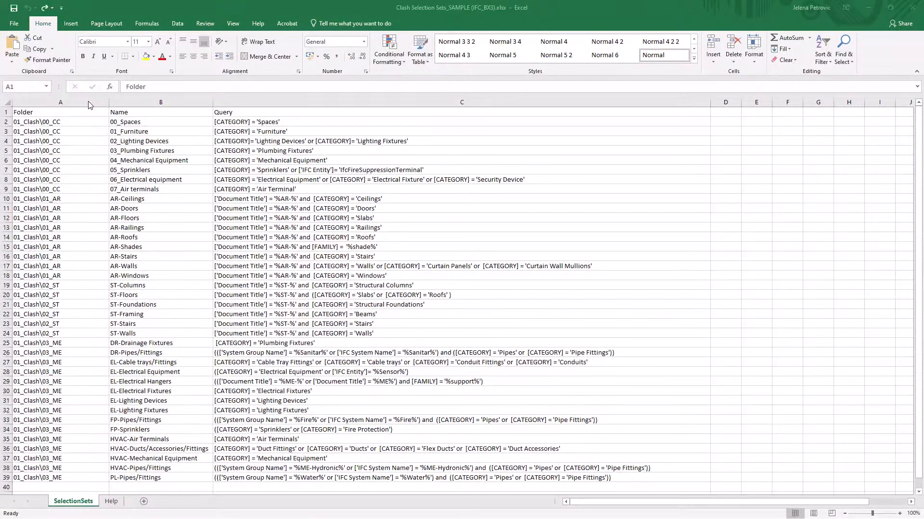
Fill the whole Folder column of the SelectionSets sheet with light green
click(88, 102)
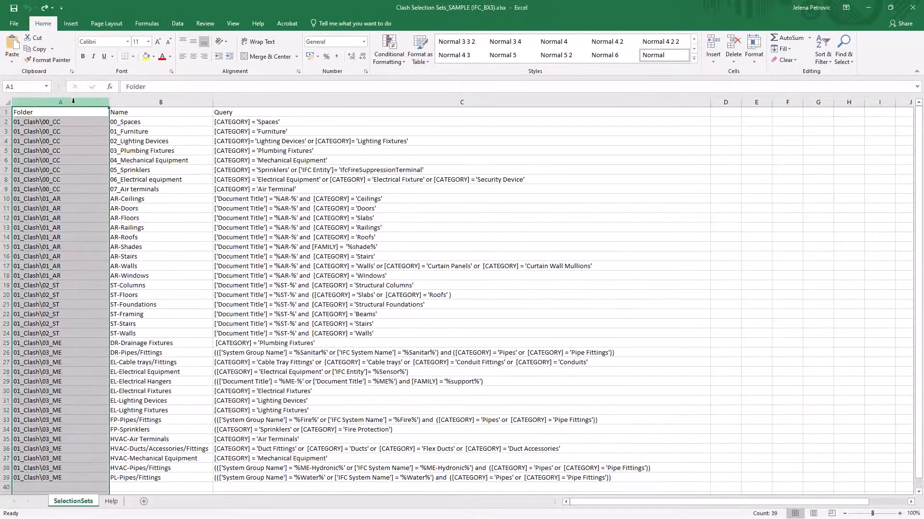
click(154, 57)
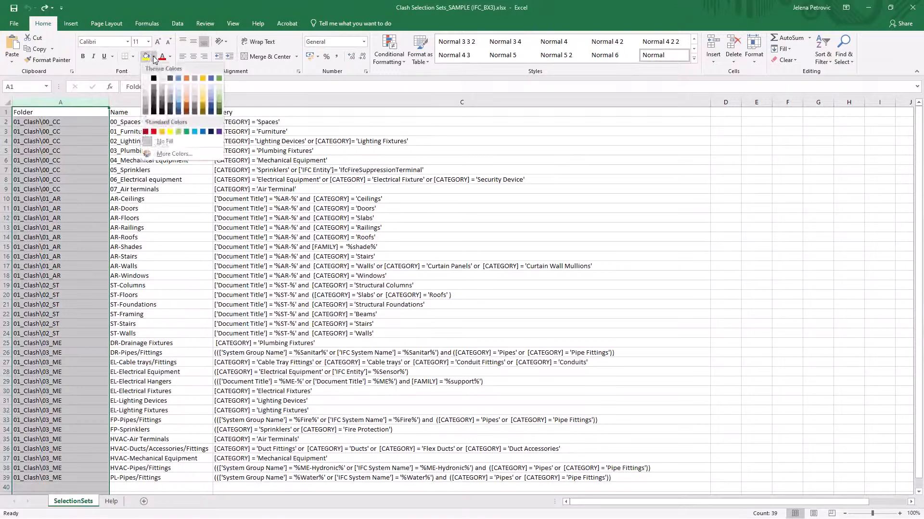
click(219, 90)
click(82, 115)
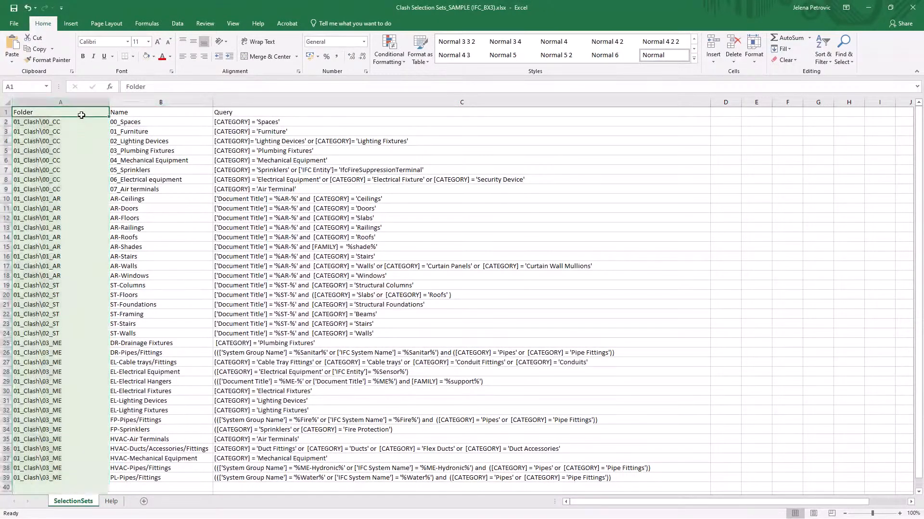
Highlight the 00_CC subfolder part within the folder path in cell A2
click(79, 121)
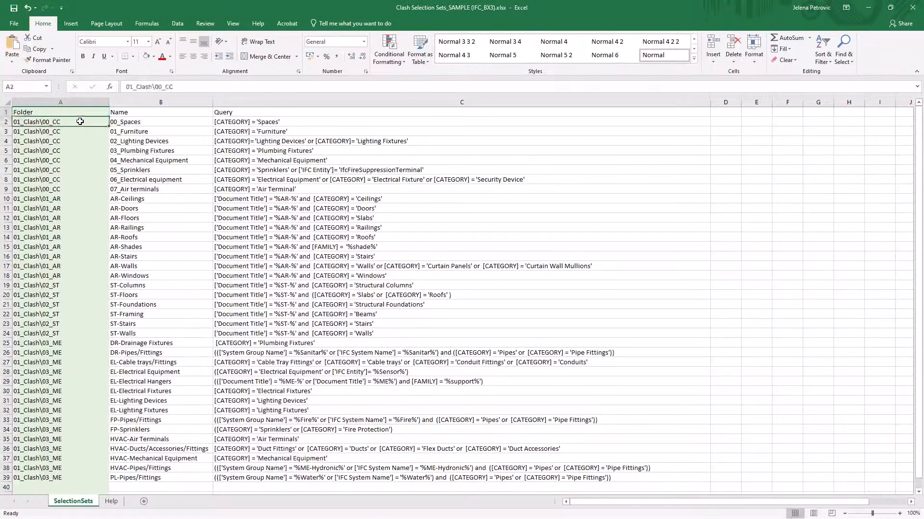
double_click(42, 121)
mouse_move(37, 122)
mouse_down()
mouse_move(14, 122)
mouse_move(53, 121)
mouse_move(44, 121)
mouse_up()
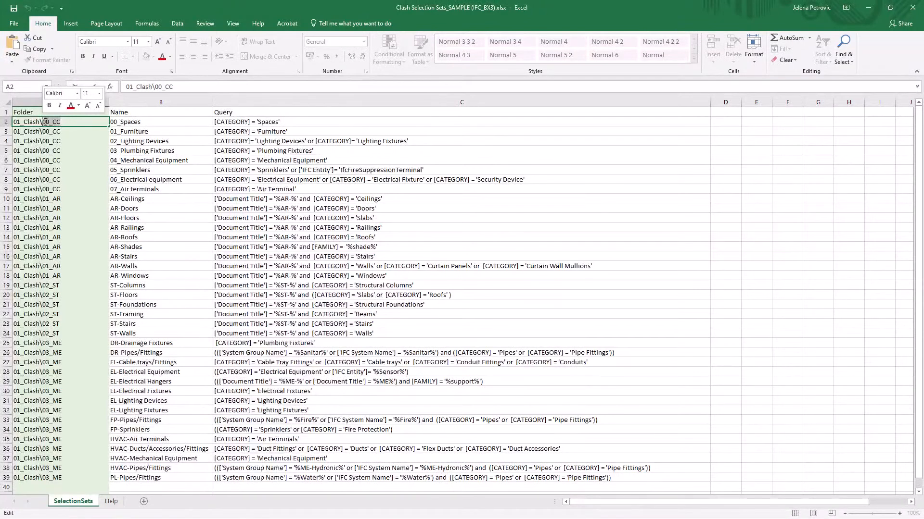
Fill the whole Name column of the SelectionSets sheet with light gold
click(160, 102)
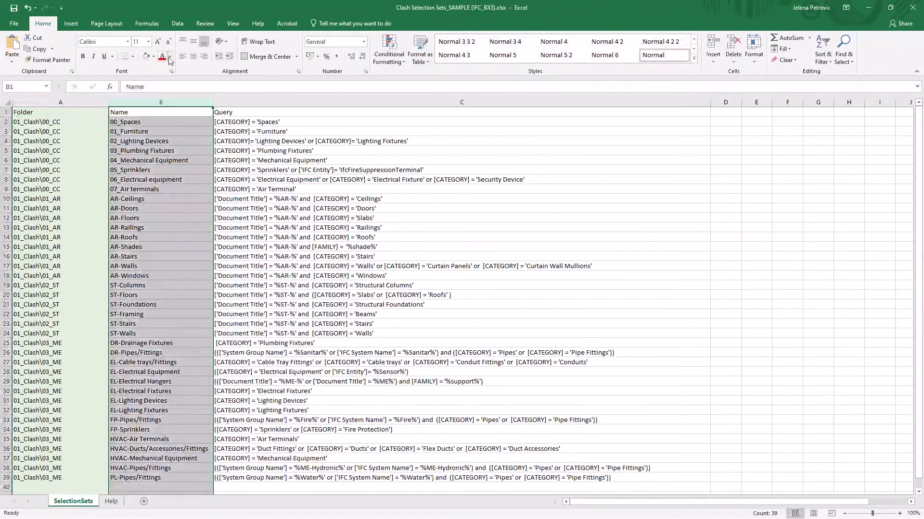
click(154, 56)
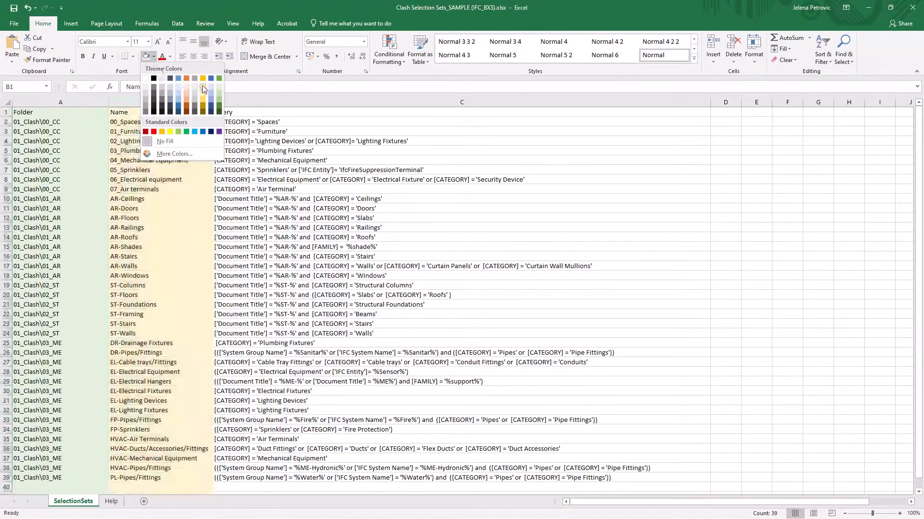
click(162, 95)
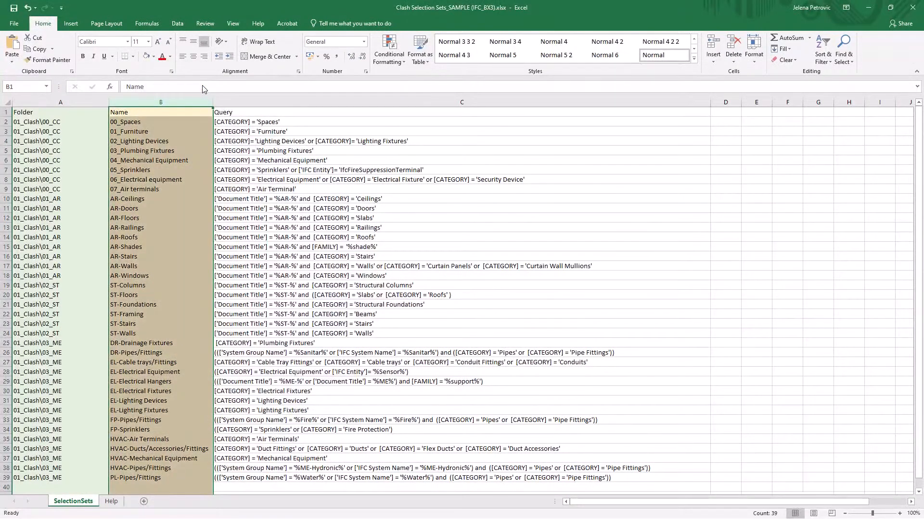
click(178, 114)
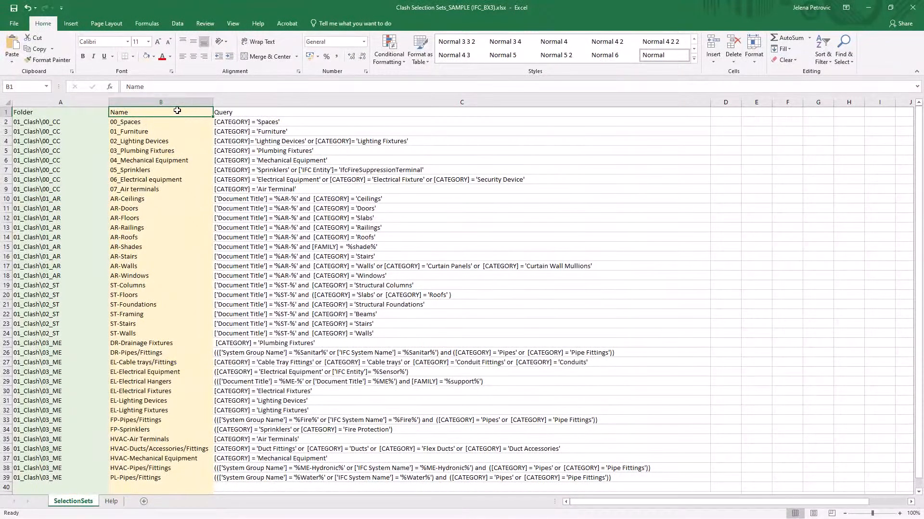
Fill the whole Query column of the SelectionSets sheet with light orange
click(226, 101)
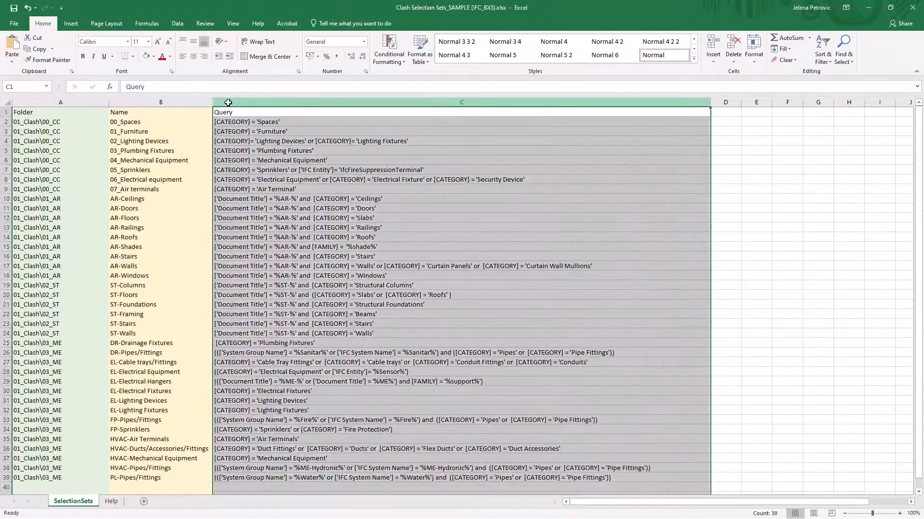
click(153, 57)
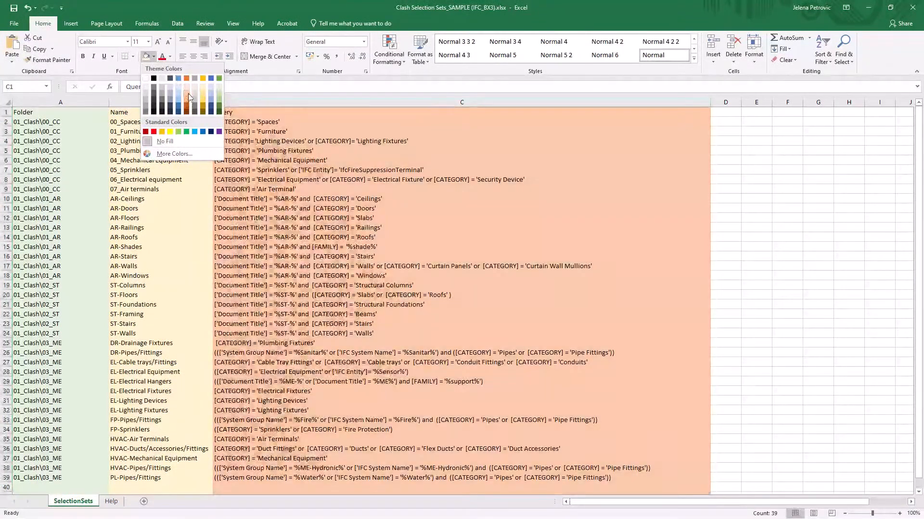
click(189, 93)
click(245, 112)
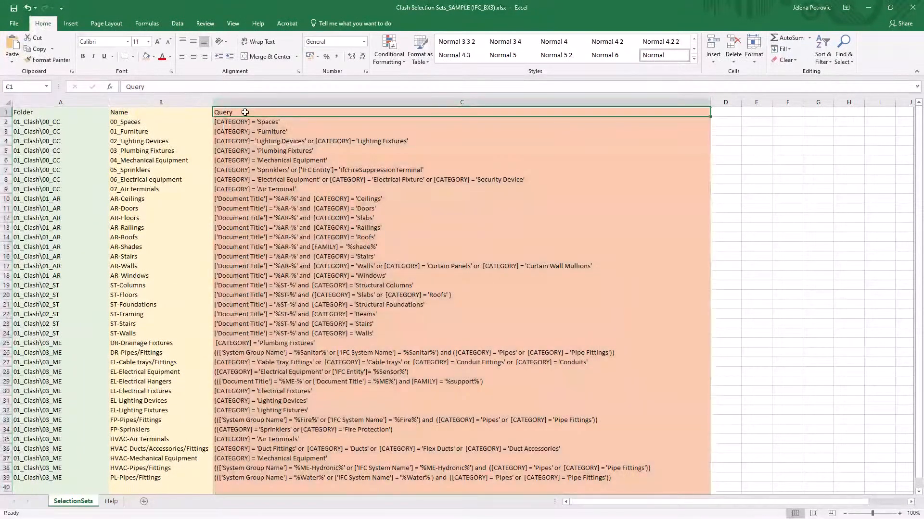
Review the column requirements and query examples on the Help sheet, and close the clash sample workbook
click(111, 502)
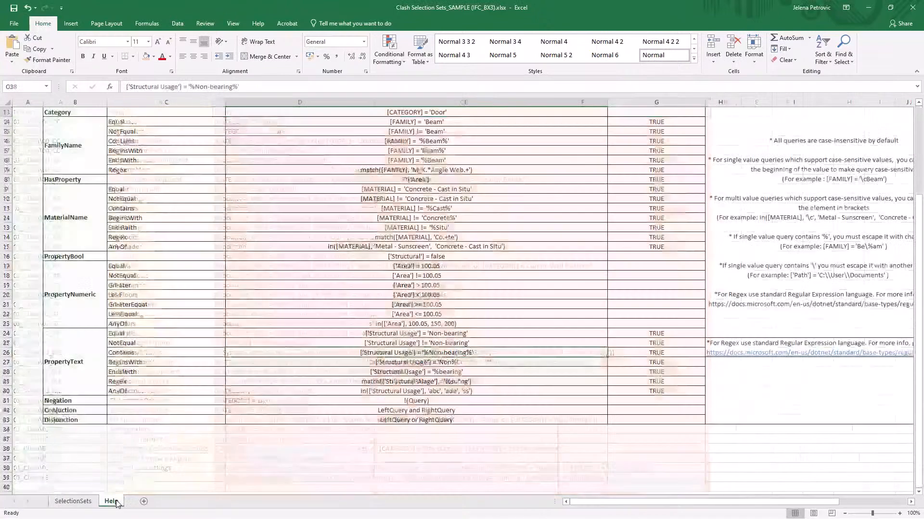
scroll(308, 300, up, 1)
scroll(307, 299, up, 3)
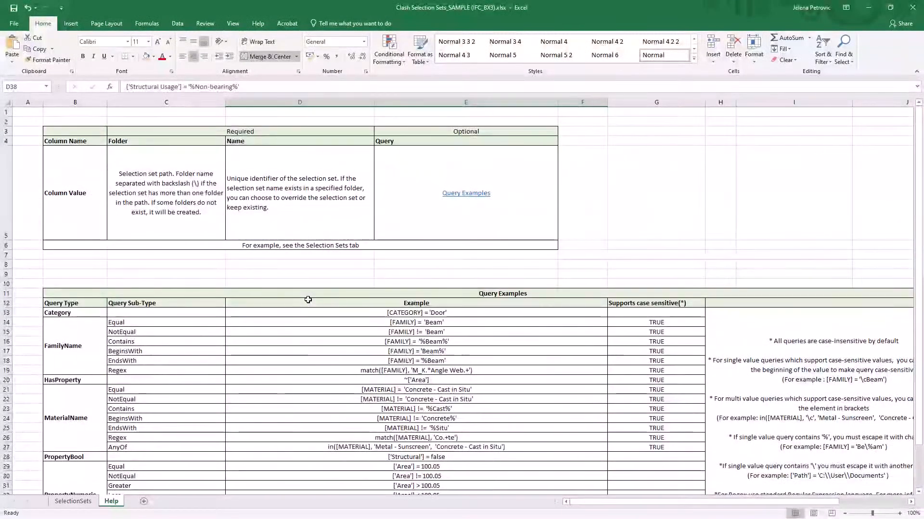
scroll(429, 323, down, 2)
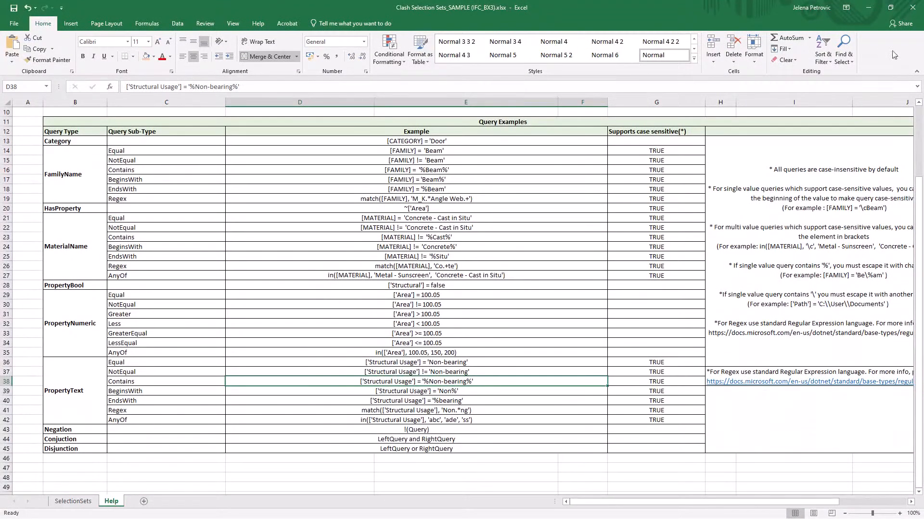
click(913, 8)
click(467, 276)
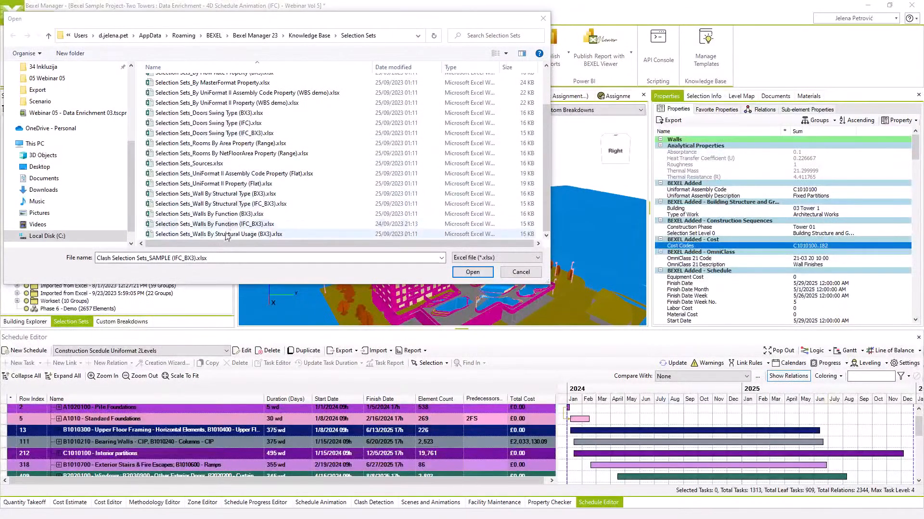
Open Selection Sets_Wall By Structural Type (IFC_BX3).xlsx in Excel and check the Folder header and its Wall Structural Types entry
click(225, 205)
right_click(226, 207)
click(249, 228)
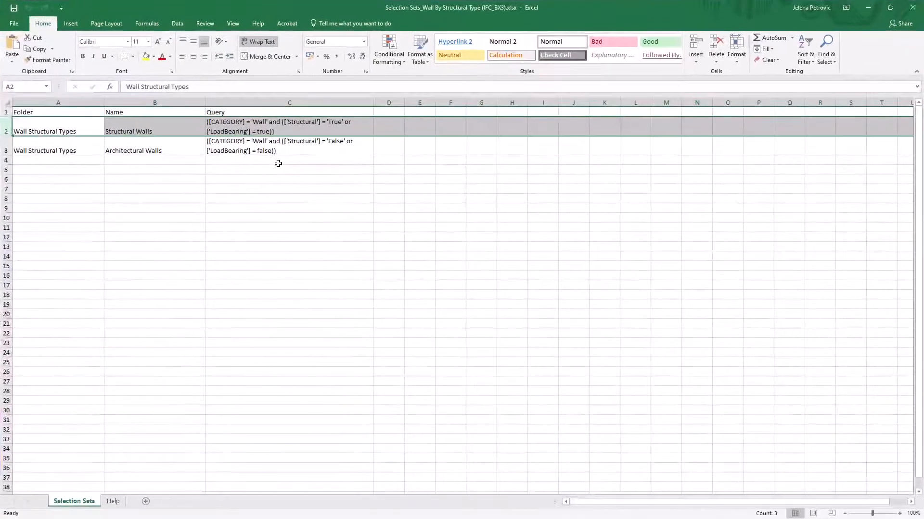
click(46, 113)
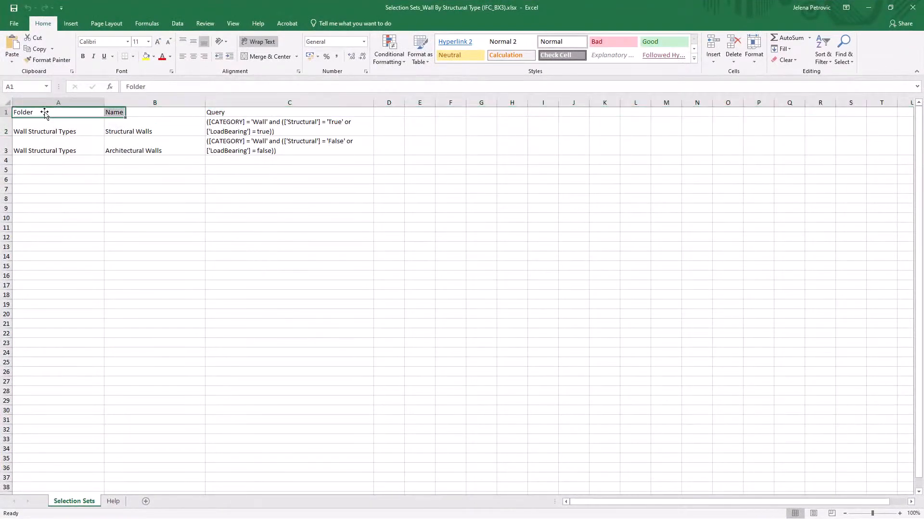
click(40, 131)
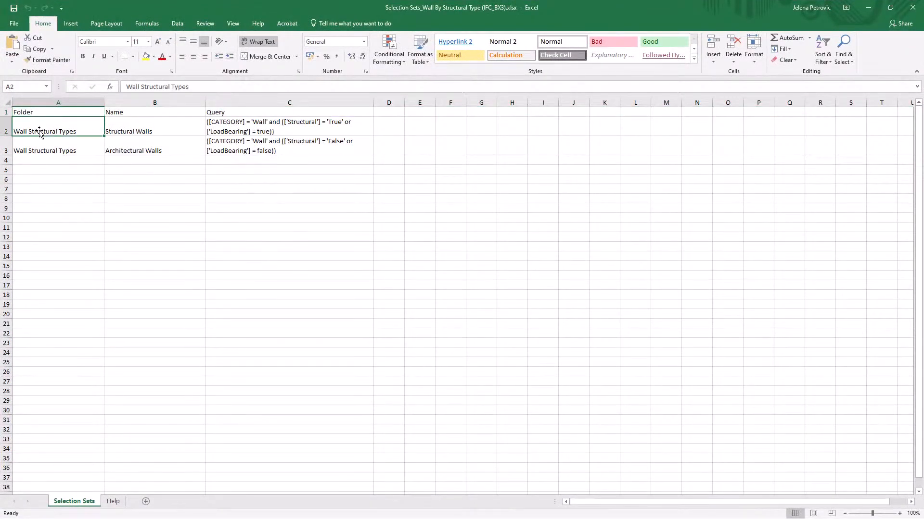
Fill the Structural Walls and Architectural Walls cells in the Name column with light orange
drag(140, 131, 140, 147)
click(154, 57)
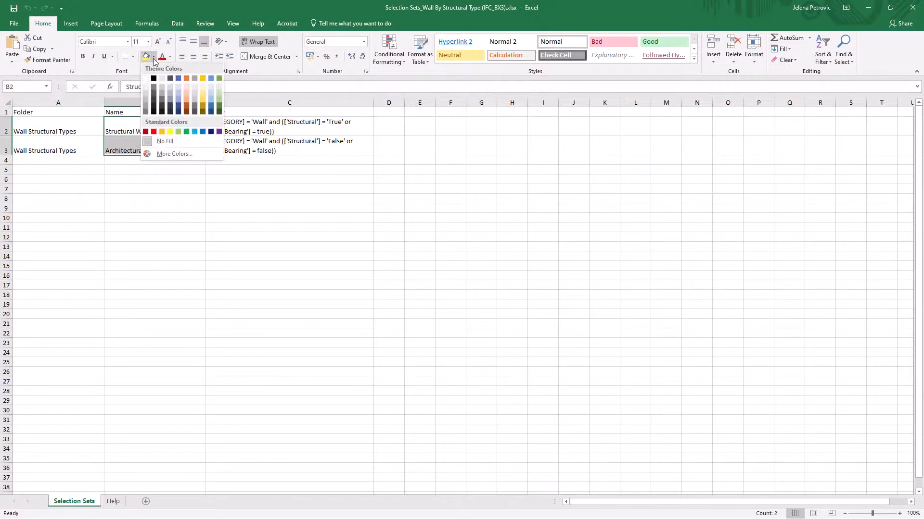
click(187, 88)
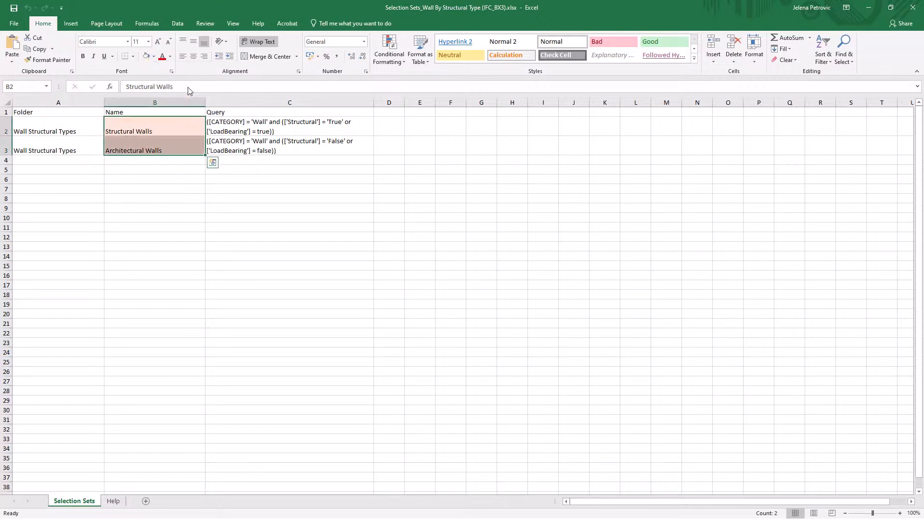
Fill the two Wall Structural Types cells in the Folder column with light green
drag(75, 128, 80, 143)
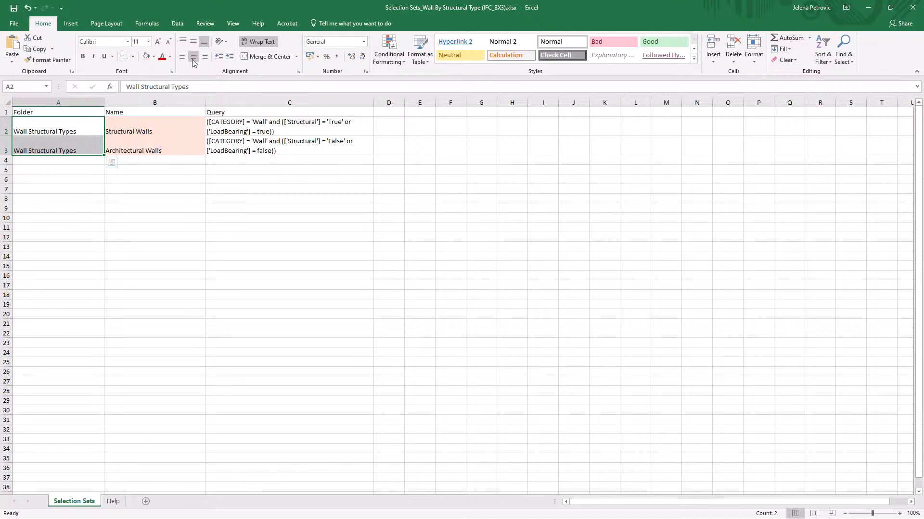
click(154, 57)
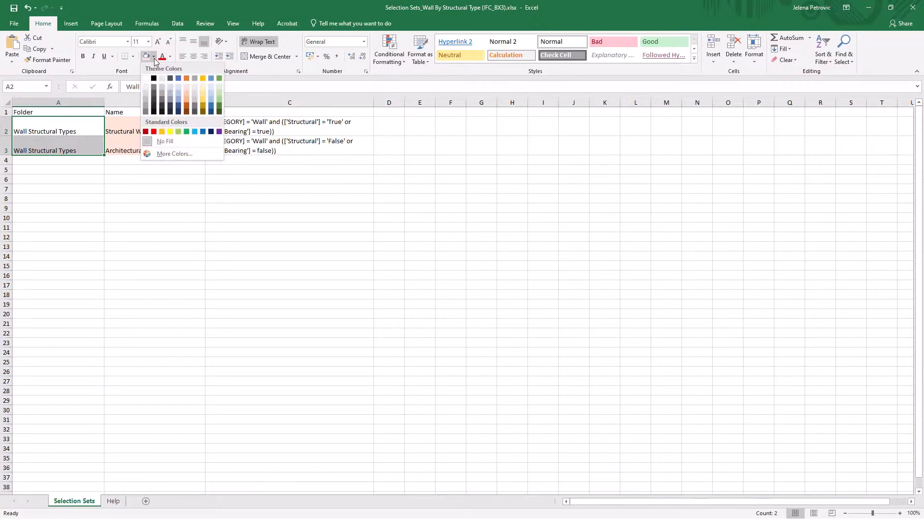
click(221, 94)
Widen the Query column so each query fits on one line, and fill cells C2:C3 with orange
drag(236, 126, 237, 146)
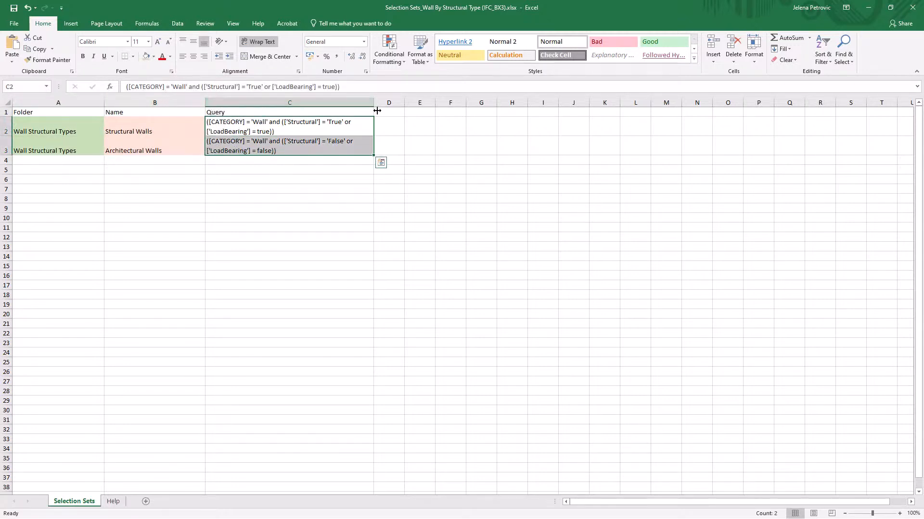
drag(375, 103, 512, 93)
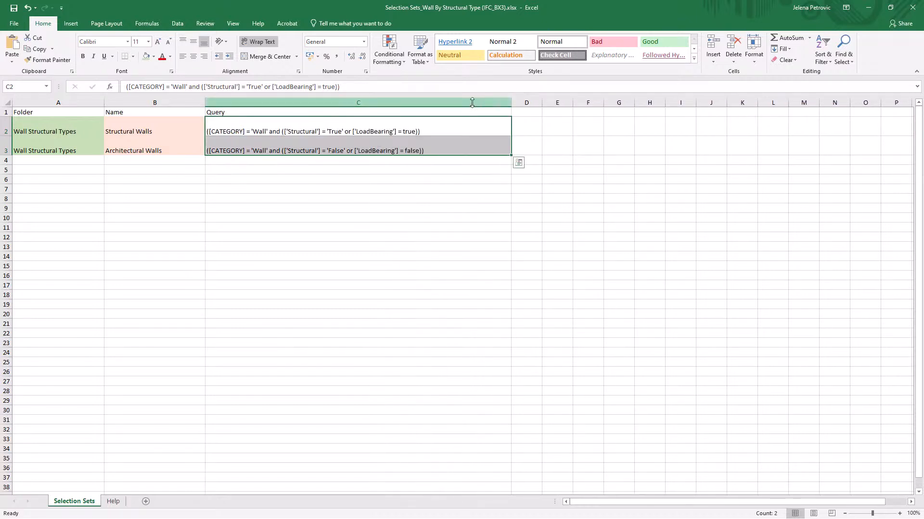
click(155, 58)
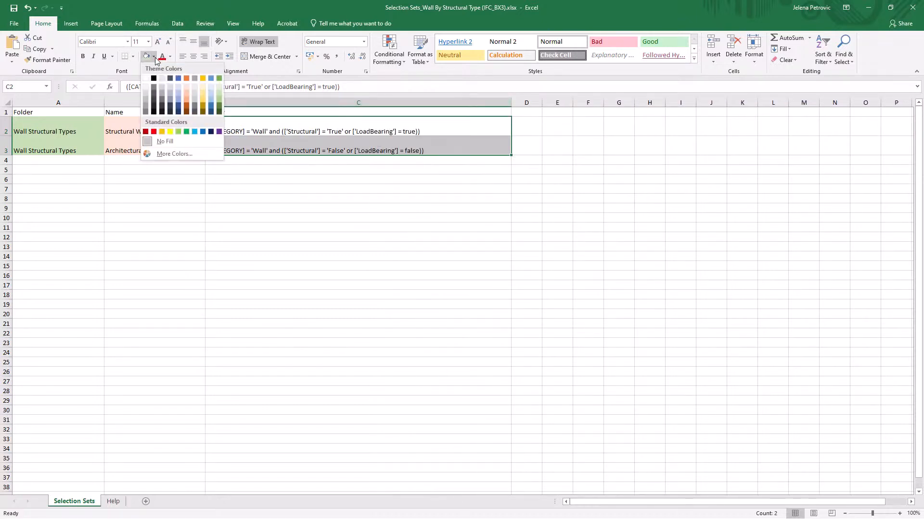
click(188, 100)
Examine the Category, Structural and LoadBearing conditions of the Structural Walls query, and close the workbook
click(229, 135)
double_click(235, 130)
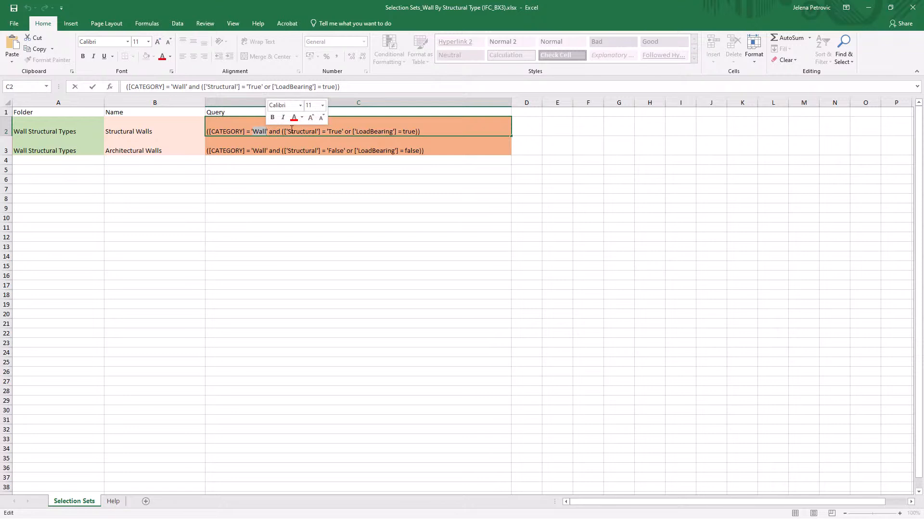
click(288, 131)
drag(289, 131, 395, 132)
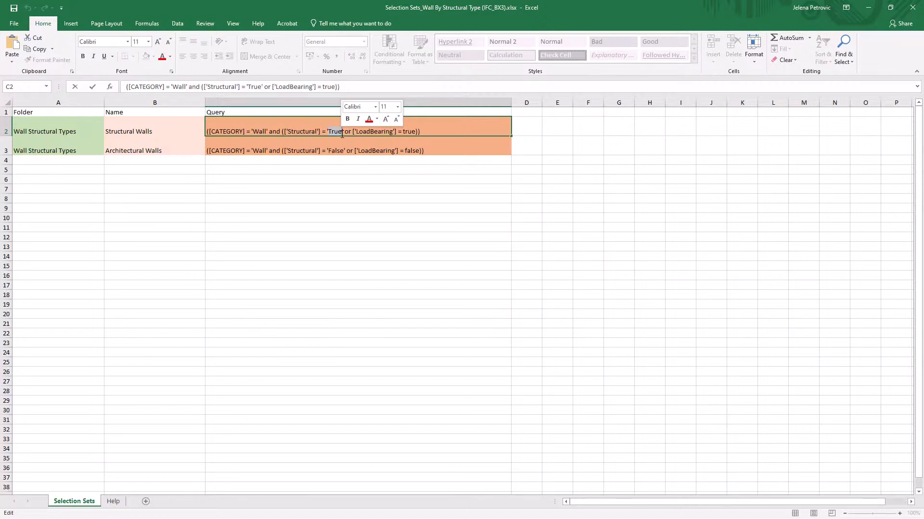
click(913, 8)
click(469, 277)
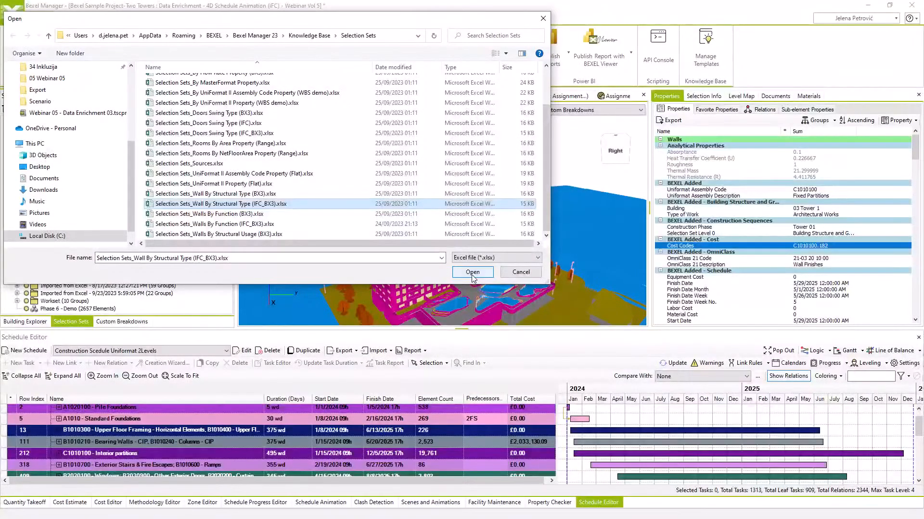
Import Selection Sets_Wall By Structural Type (IFC_BX3).xlsx in Bexel Manager and expand the Wall Structural Types folder
click(472, 273)
click(506, 300)
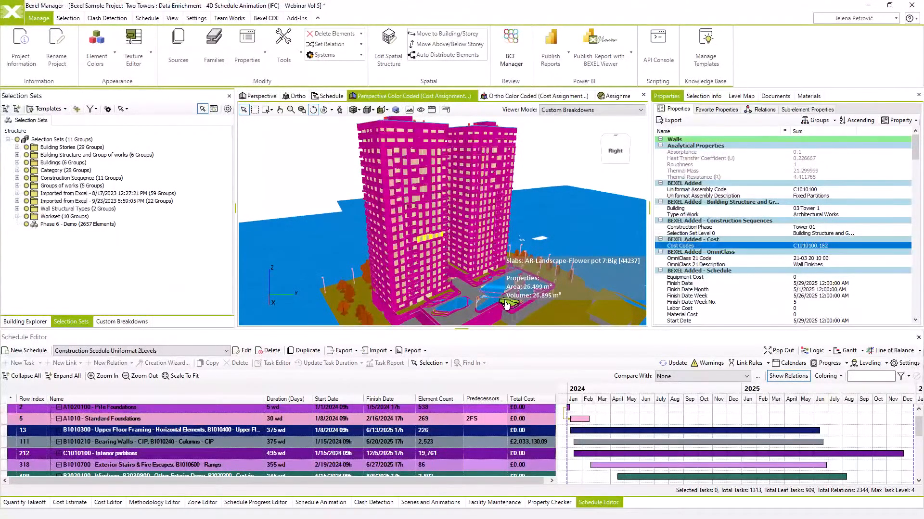
click(17, 209)
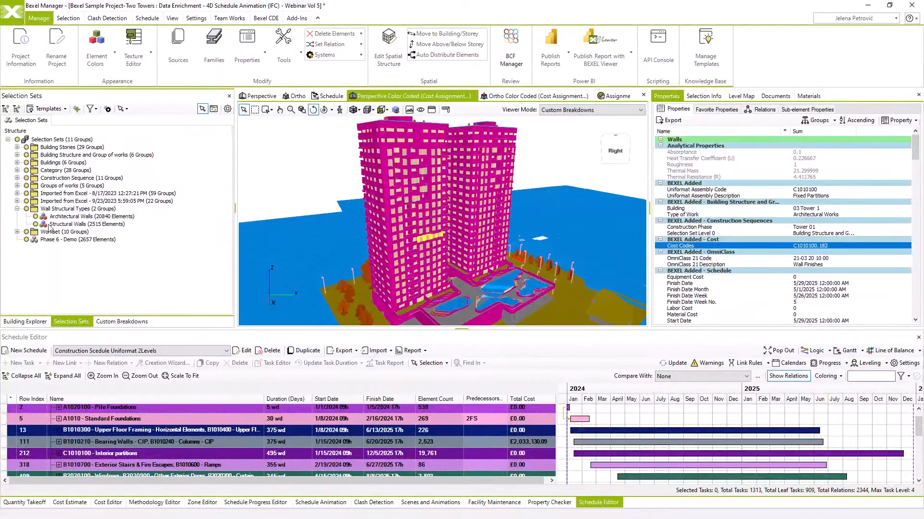
Check the Category, Structural and LoadBearing conditions in the Architectural Walls set's rule, and close its editor without changes
click(70, 217)
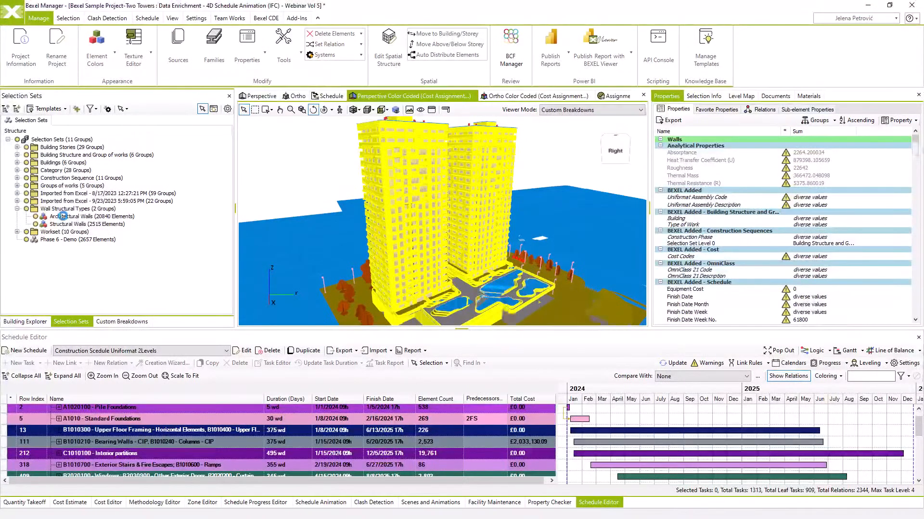
double_click(63, 216)
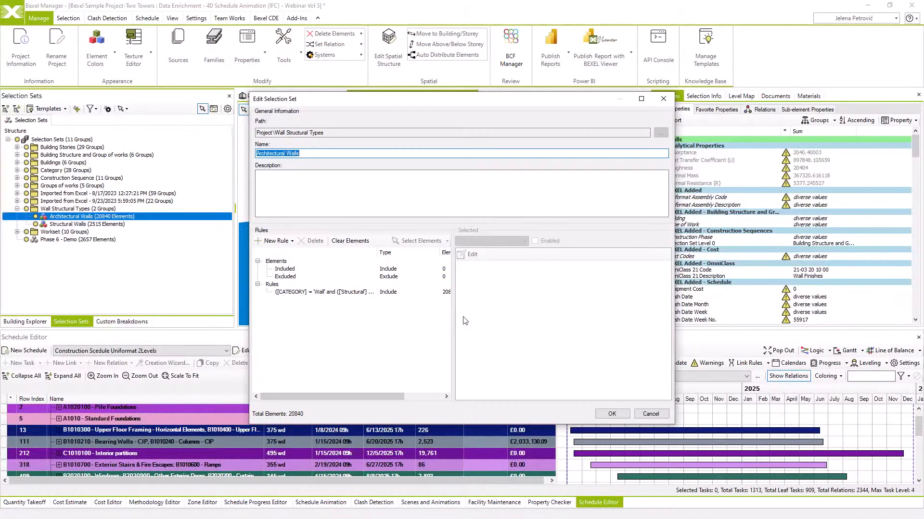
click(377, 293)
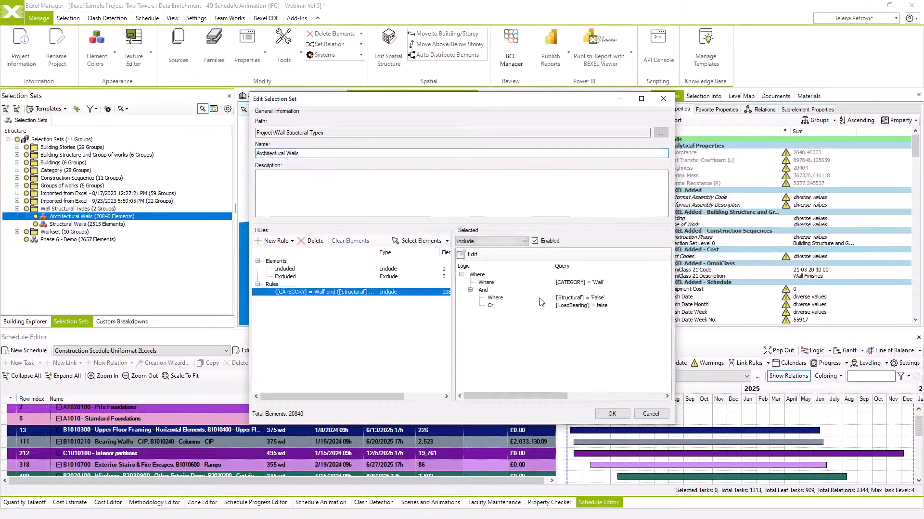
click(575, 284)
click(574, 299)
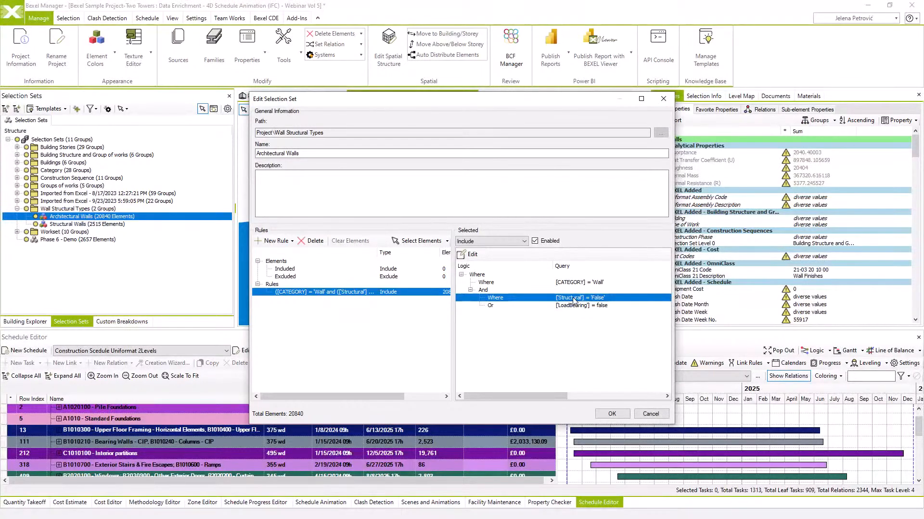
click(576, 305)
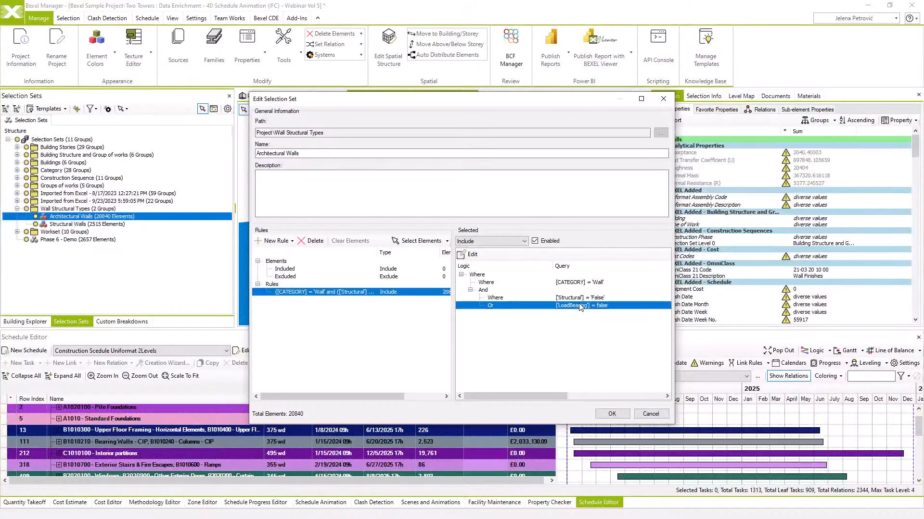
click(649, 414)
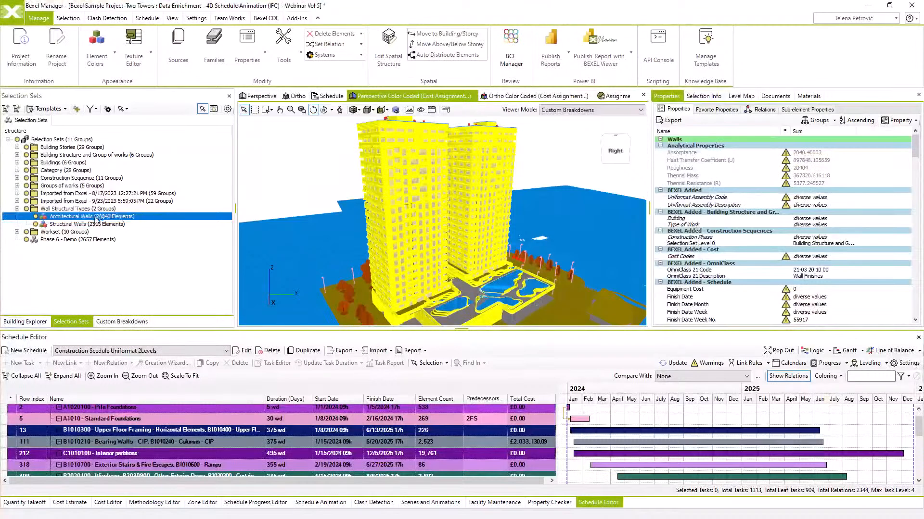
Select the Structural Walls set and isolate its elements in the 3D view
click(87, 221)
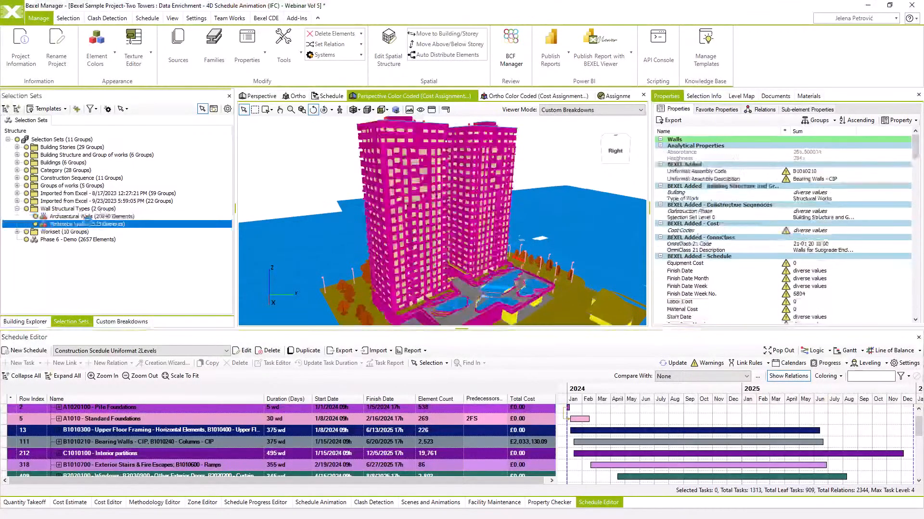
right_click(246, 187)
mouse_move(285, 243)
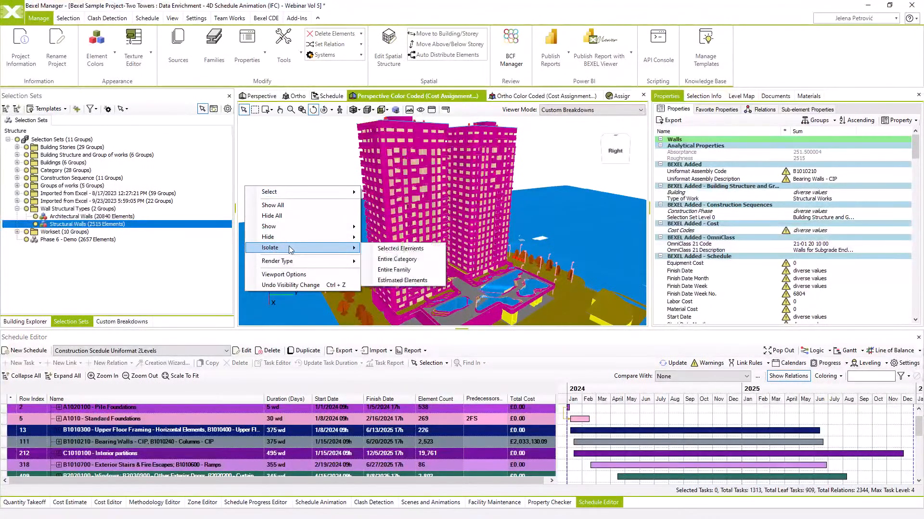
click(378, 252)
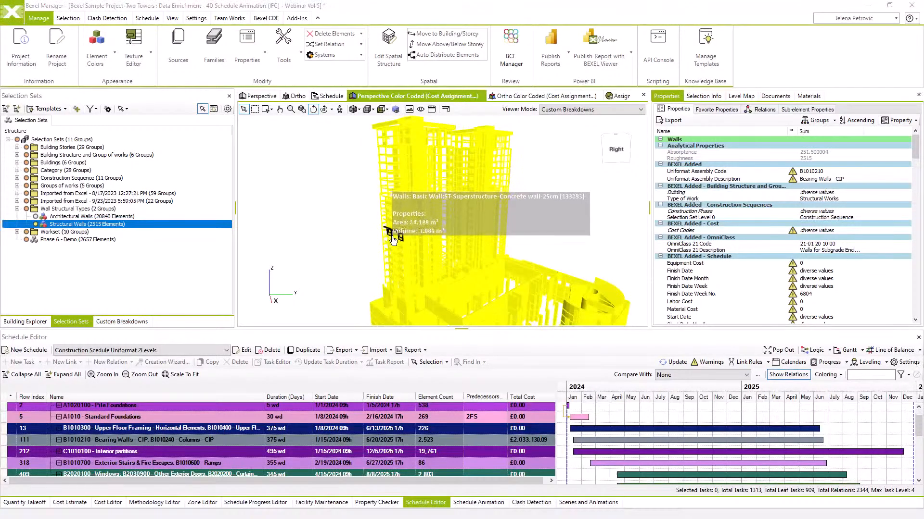
Inspect one isolated concrete wall, and show all model elements again
click(392, 239)
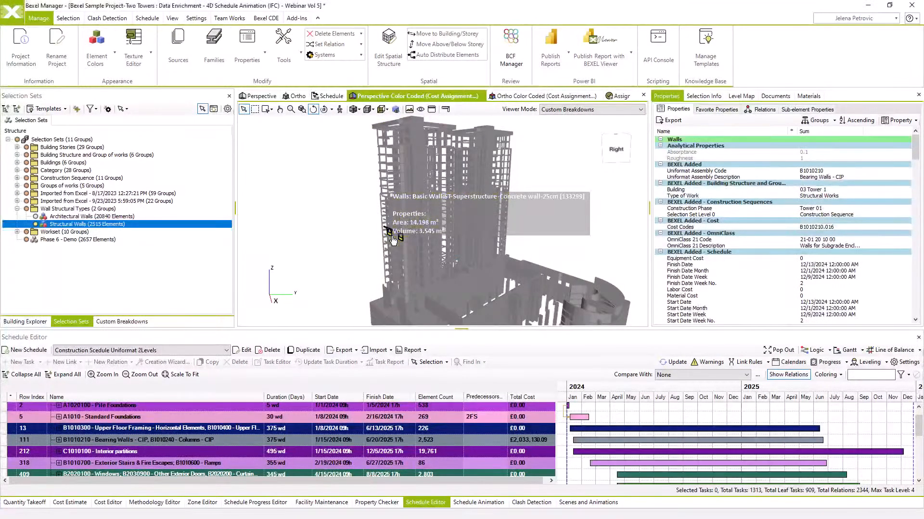
right_click(388, 241)
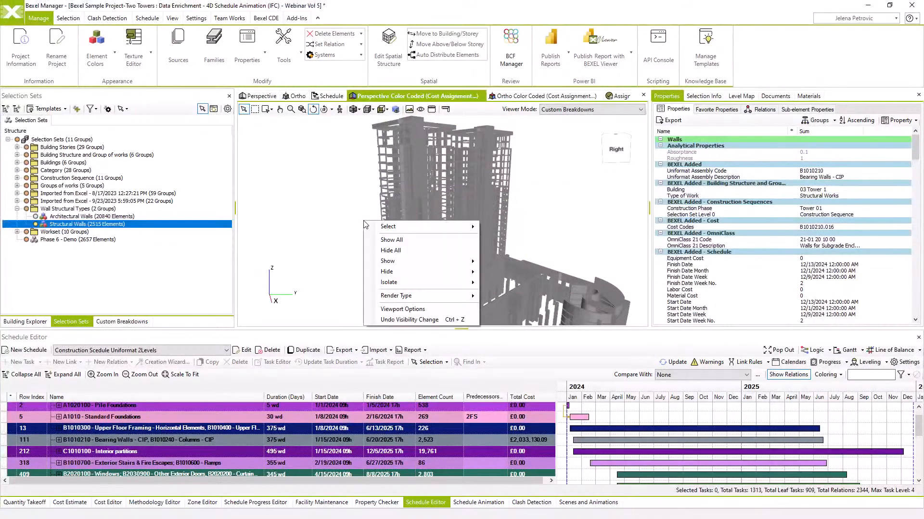
click(387, 242)
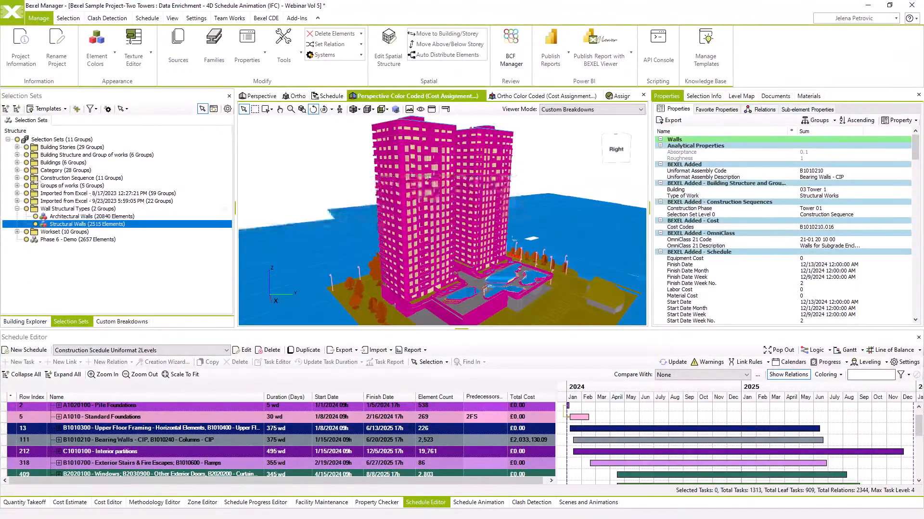
Expand the Construction Sequence folder, select the Phase 1 set and inspect its elements in the model
click(17, 178)
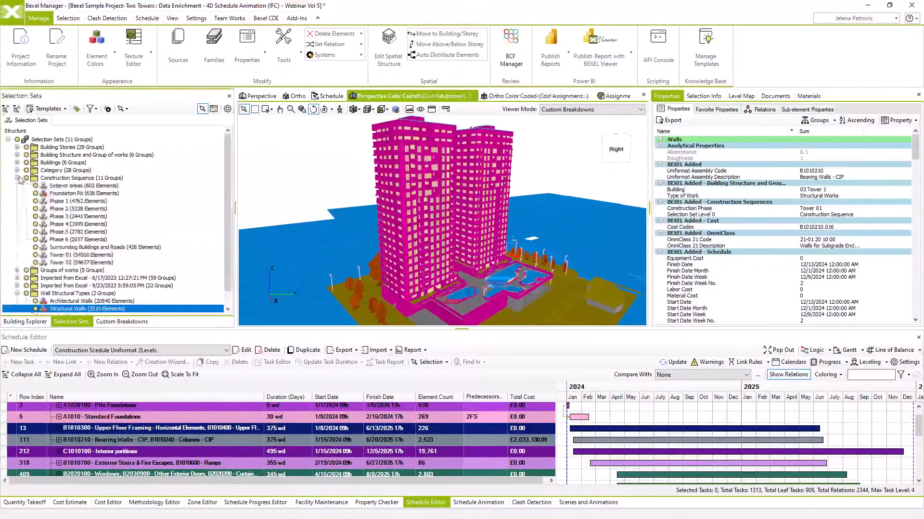
click(68, 200)
drag(414, 308, 408, 265)
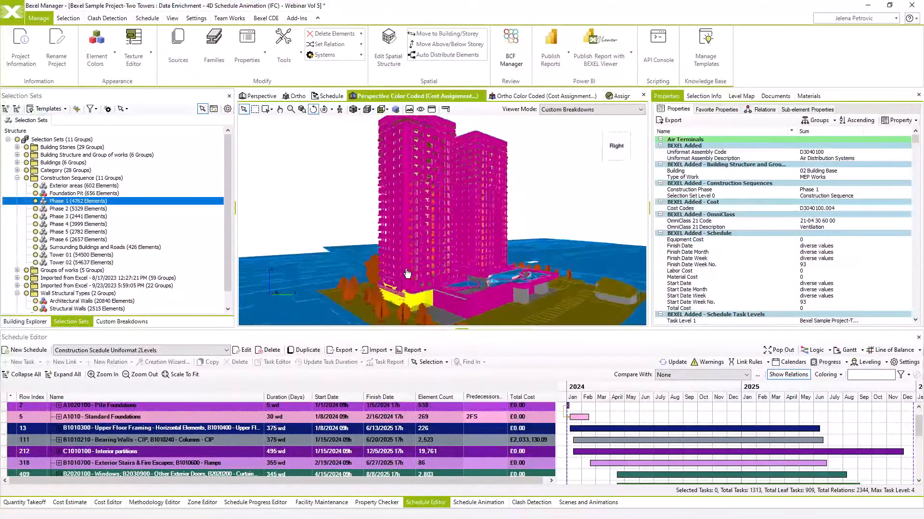
Start a new selection set and assign it to the root Project folder
right_click(57, 140)
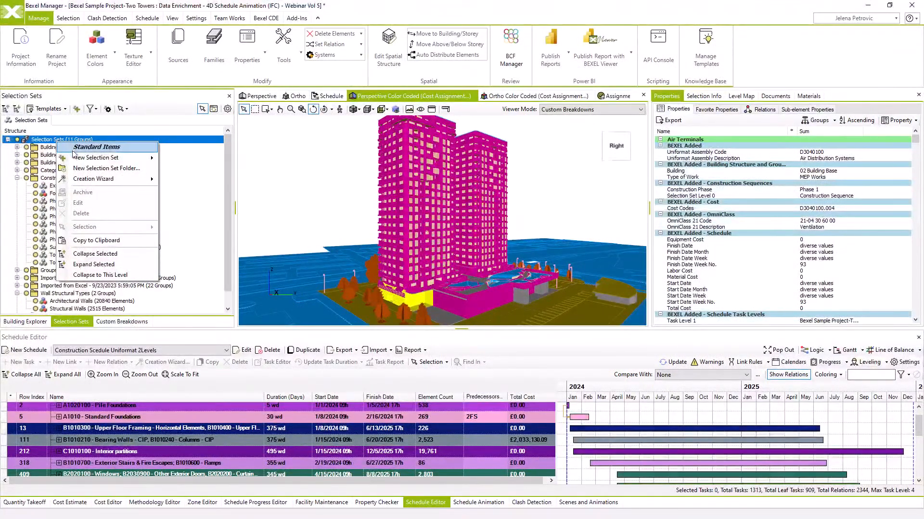
mouse_move(75, 157)
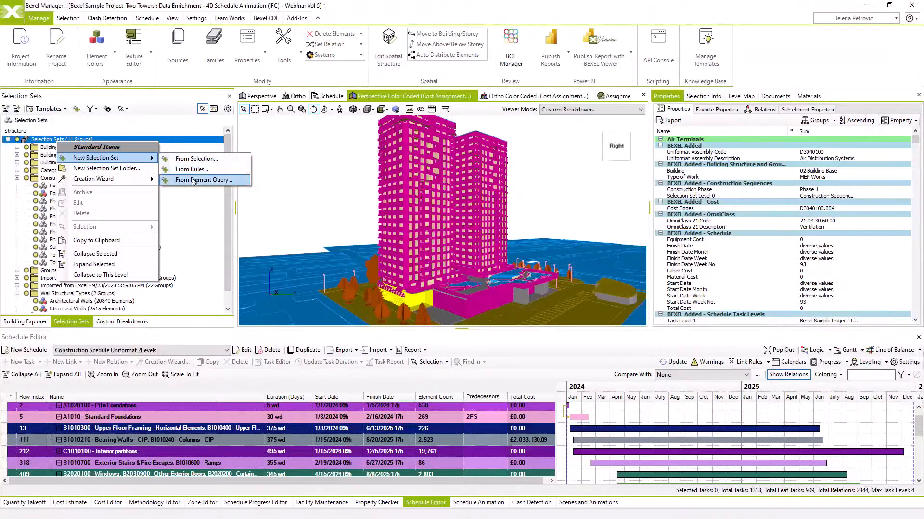
click(77, 109)
click(76, 110)
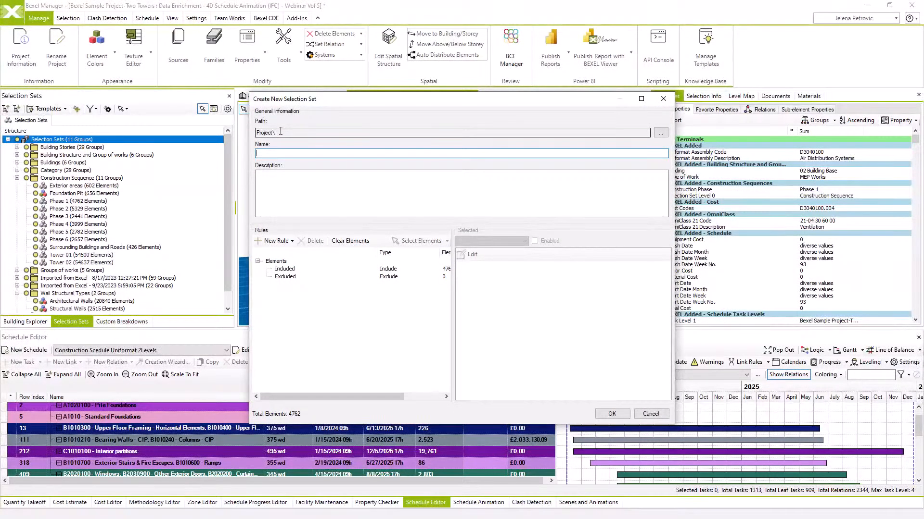
click(661, 133)
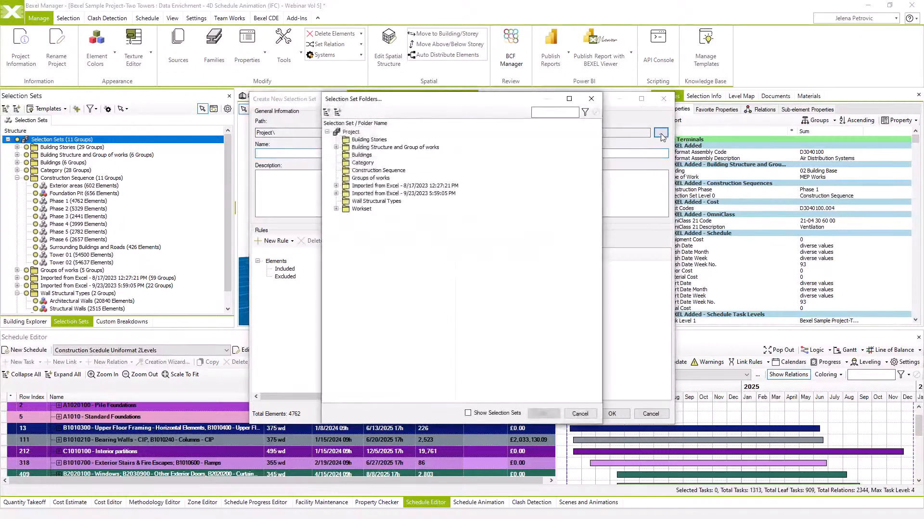
click(351, 132)
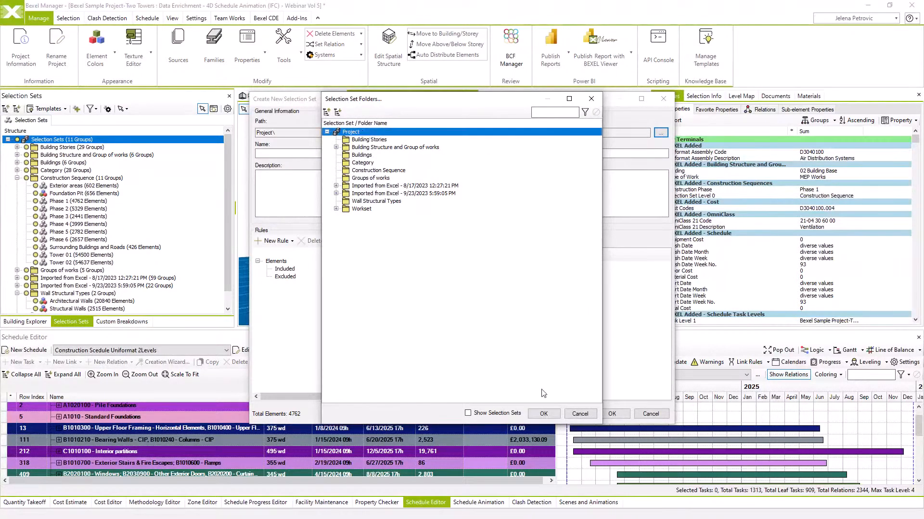
click(542, 412)
Name the new selection set Phase 1
click(325, 154)
text(Phas)
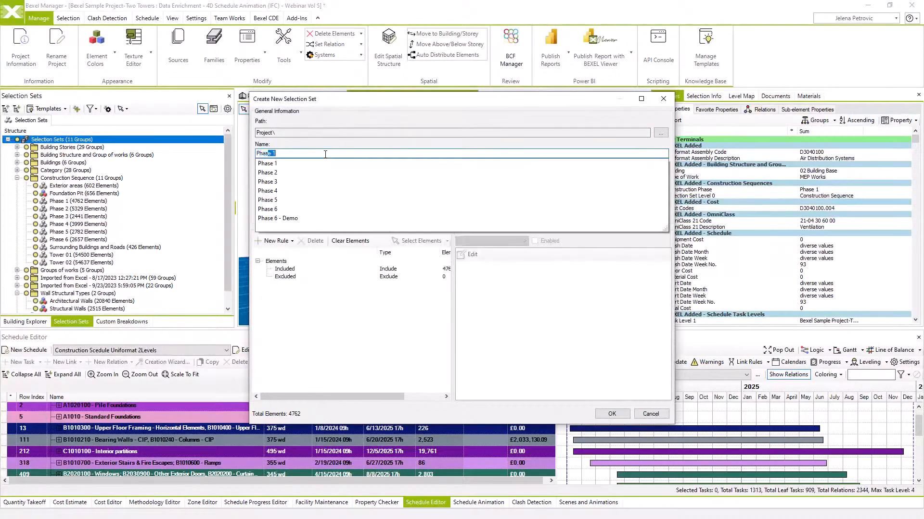
text(e)
key(Return)
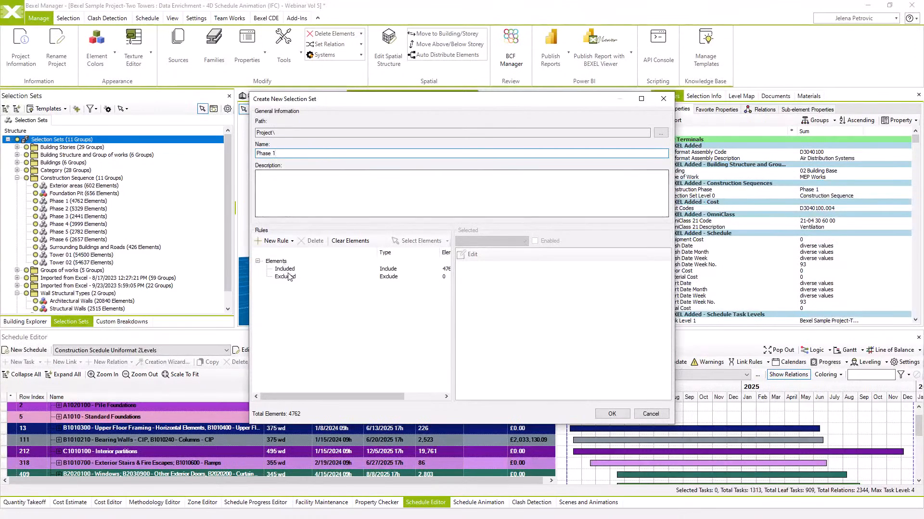
Clear the set's included elements and start a new inclusive rule of type Element Query
click(286, 269)
click(349, 241)
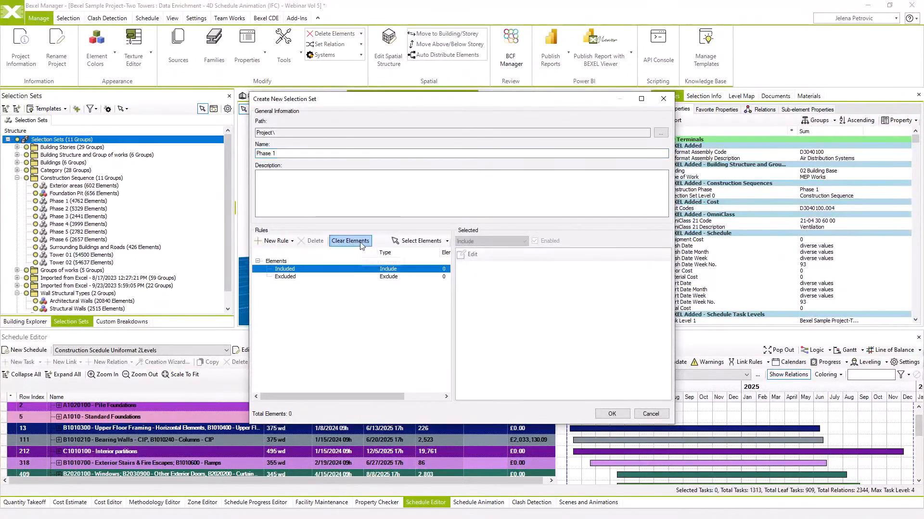
click(292, 241)
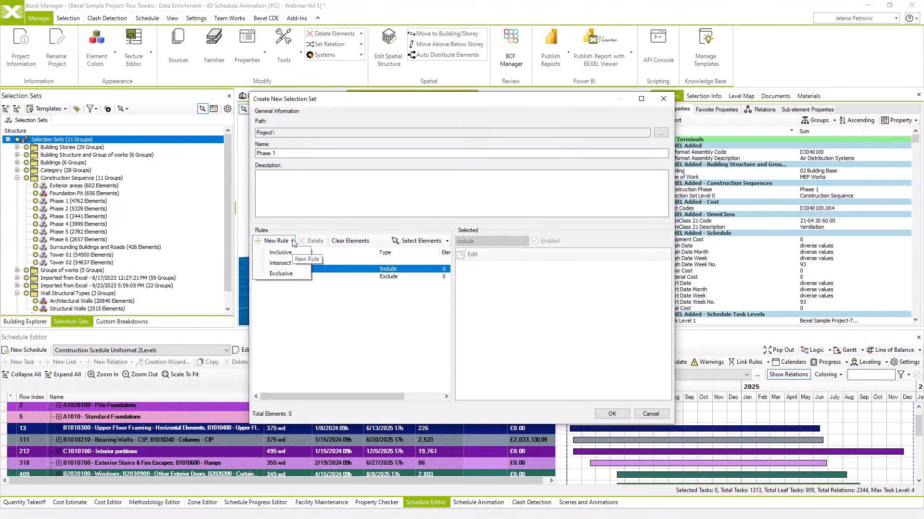
click(291, 254)
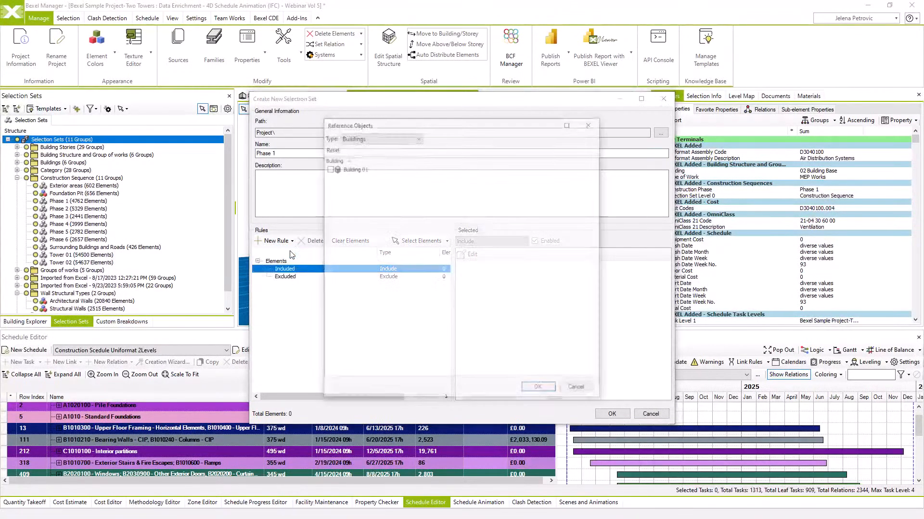
click(416, 138)
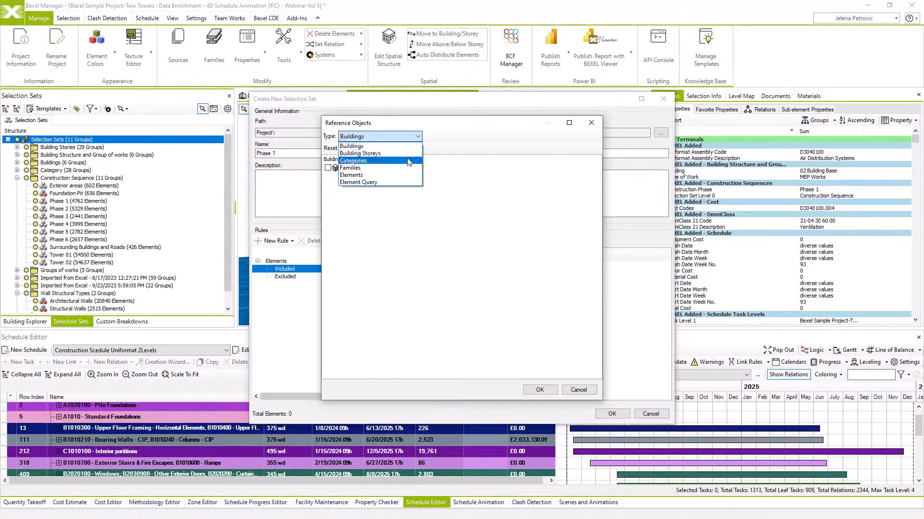
click(401, 183)
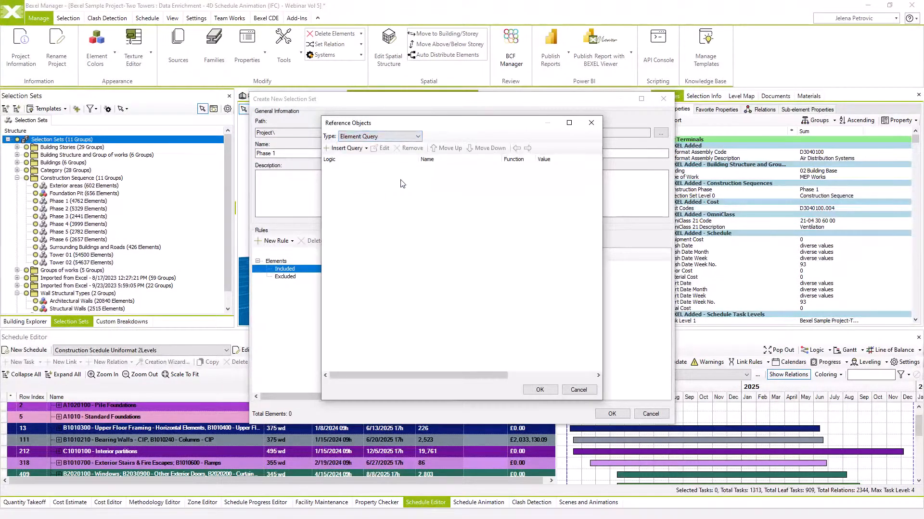
Insert a Property Value query on the Construction Phase property into the inclusive rule
click(366, 149)
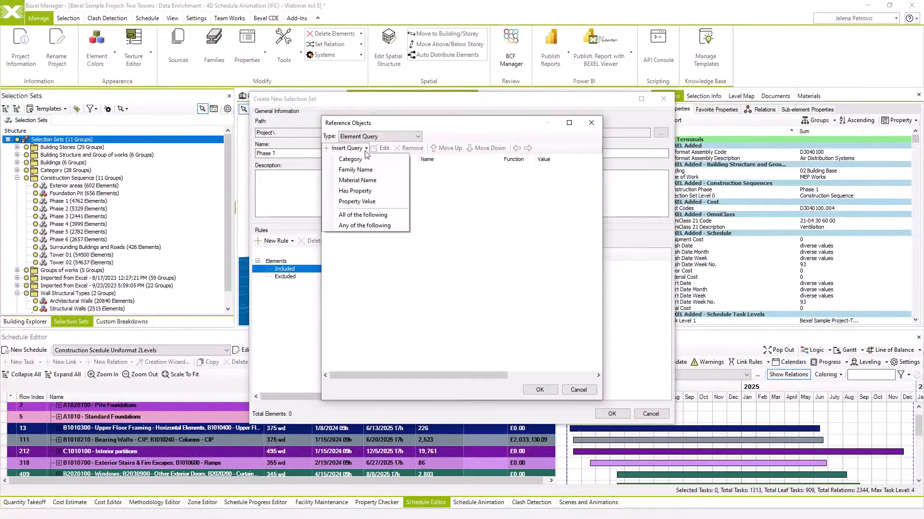
click(358, 201)
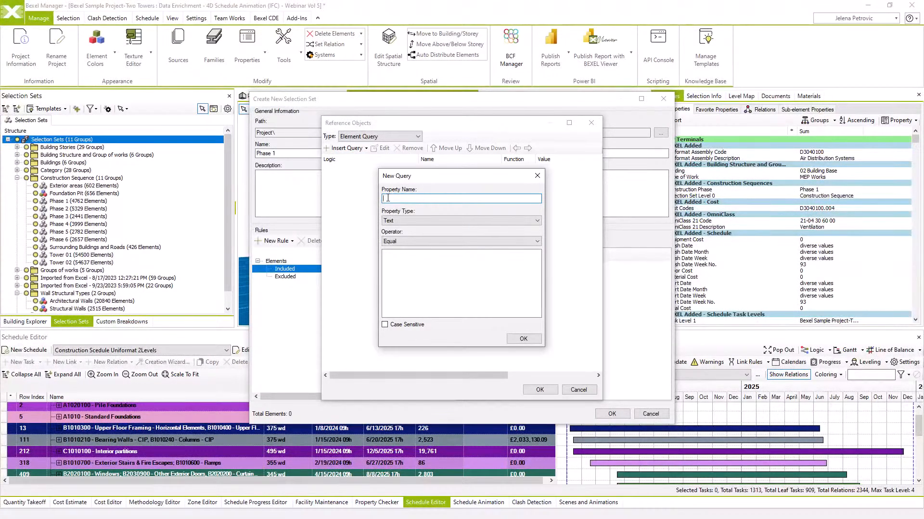
text(Pha)
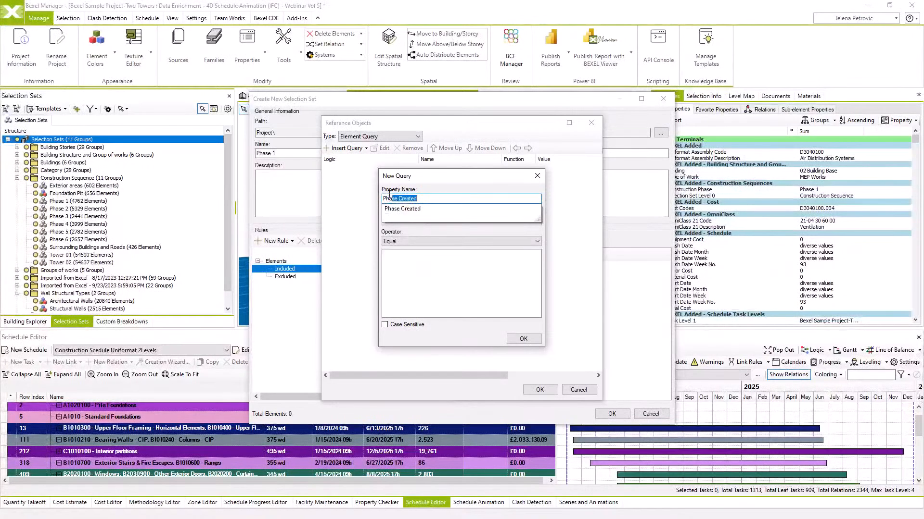
key(BackSpace)
key(BackSpace)
key(BackSpace)
key(BackSpace)
text(Construction Phase)
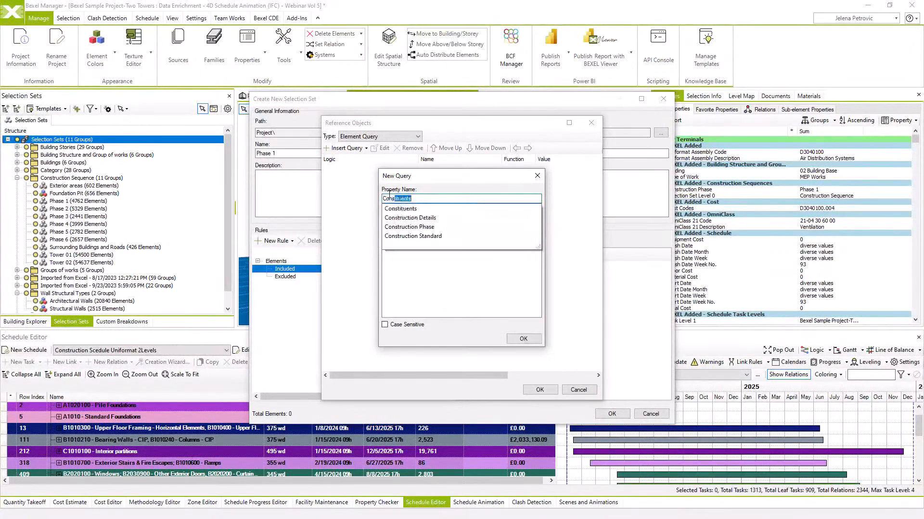
click(404, 227)
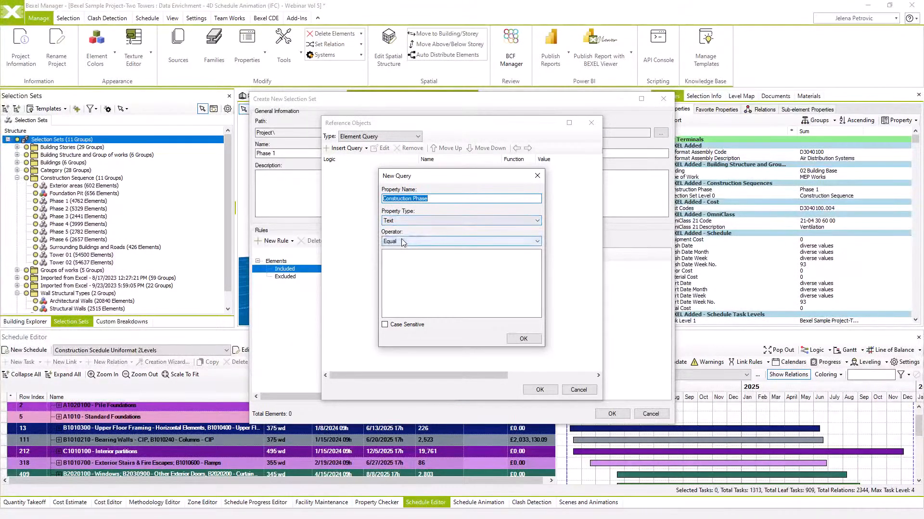
Make the query match text equal to Phase 1, then accept the rule and create the selection set
click(402, 241)
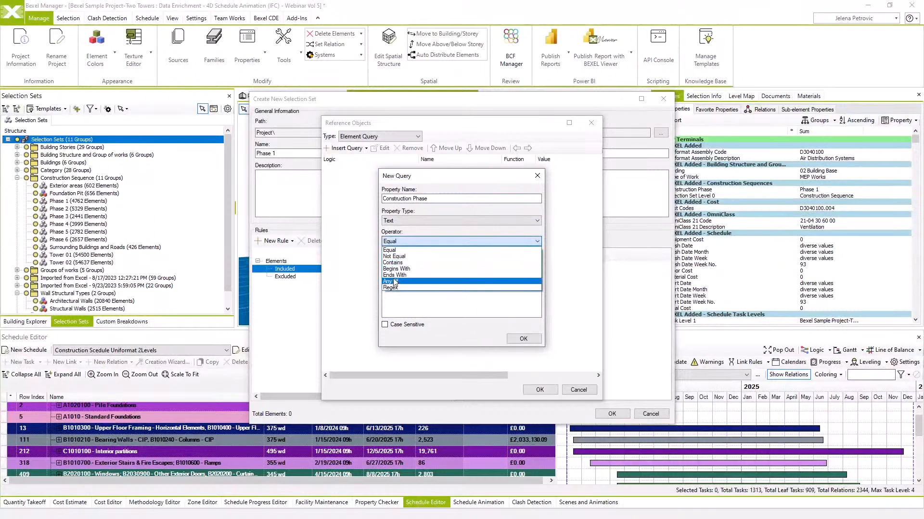
click(399, 250)
click(401, 253)
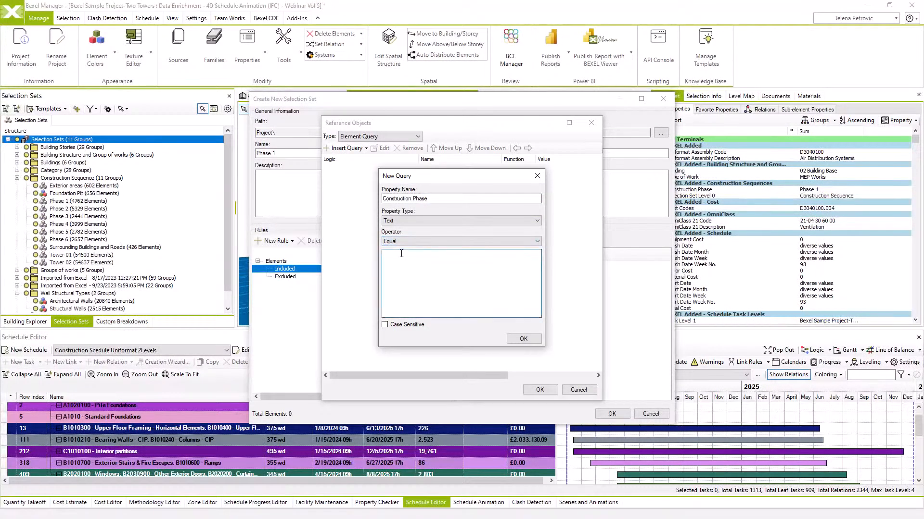
text(Phase 1)
click(523, 339)
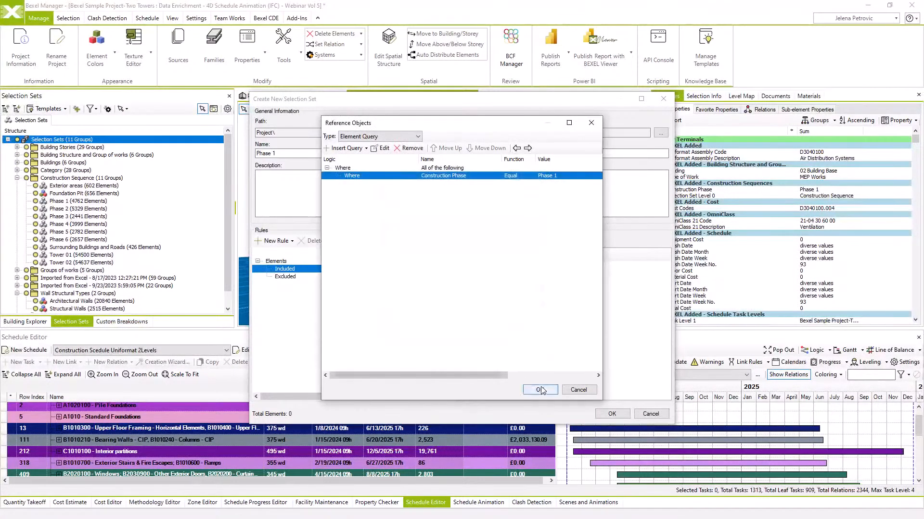
click(541, 389)
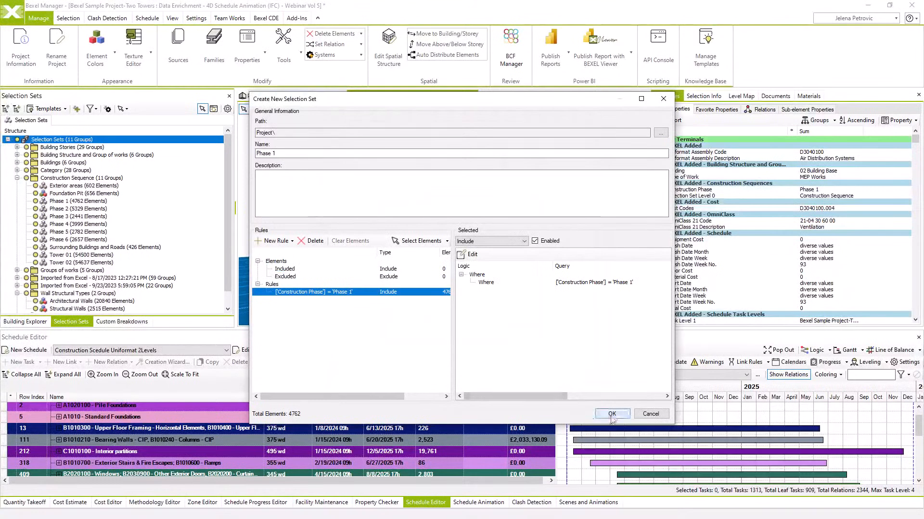
click(612, 414)
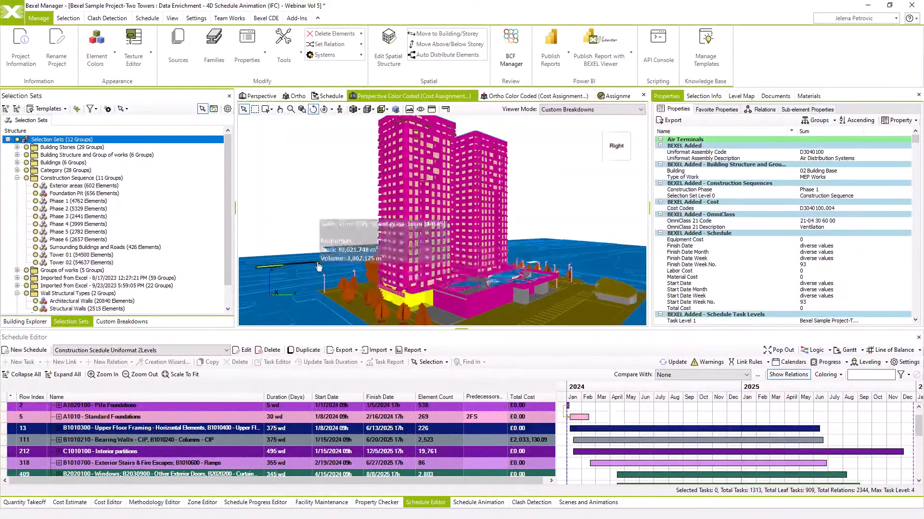
Reopen the new root-level Phase 1 set, review its rule and underlying element query, and close it without changes
scroll(225, 276, down, 1)
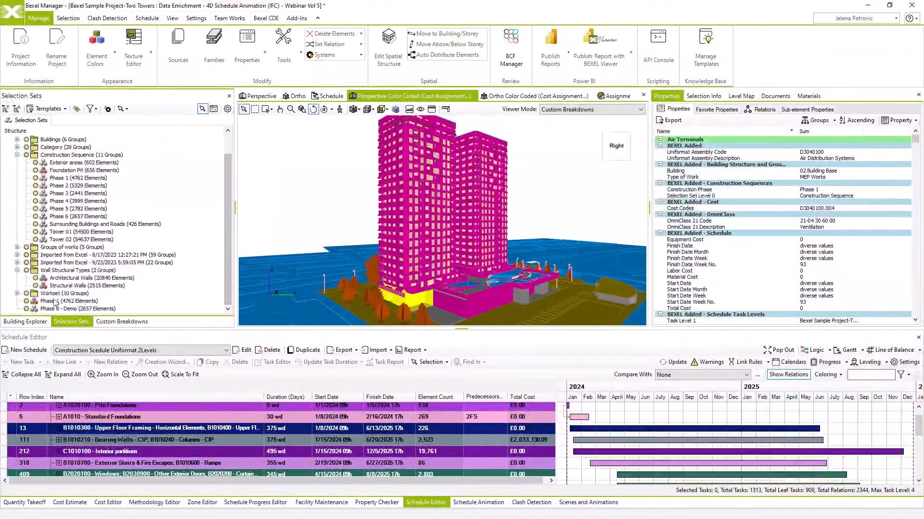
double_click(168, 302)
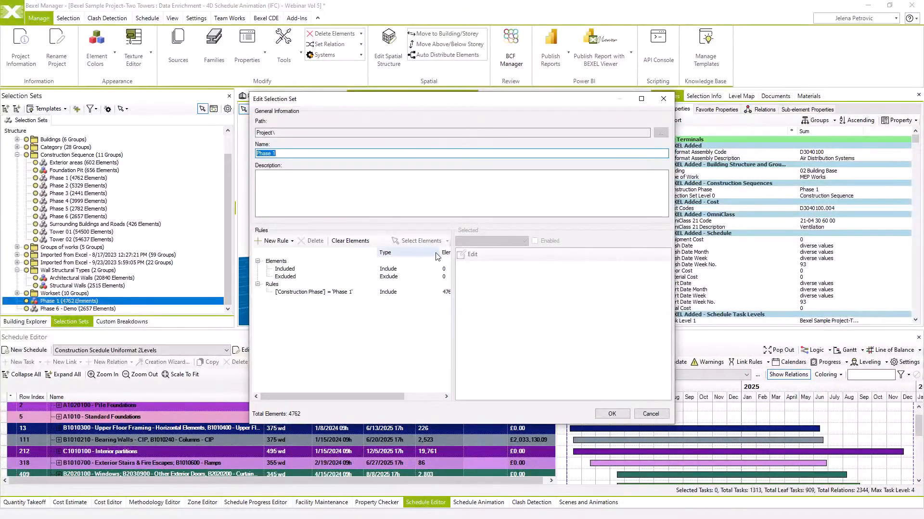
drag(453, 262, 547, 262)
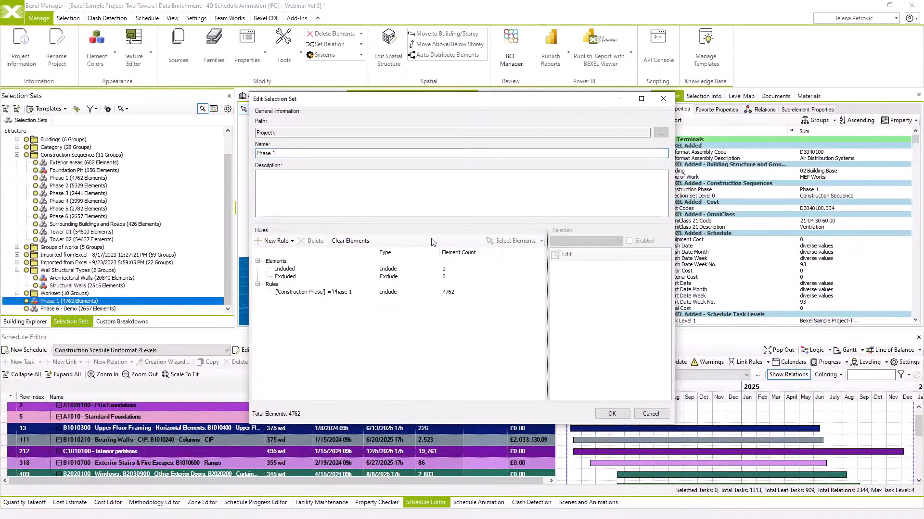
click(297, 285)
click(298, 292)
right_click(298, 292)
click(321, 309)
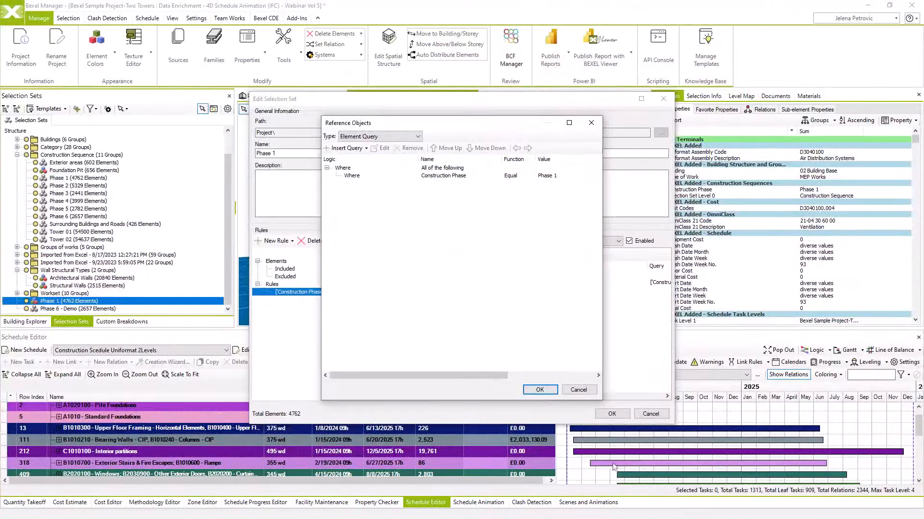
click(579, 389)
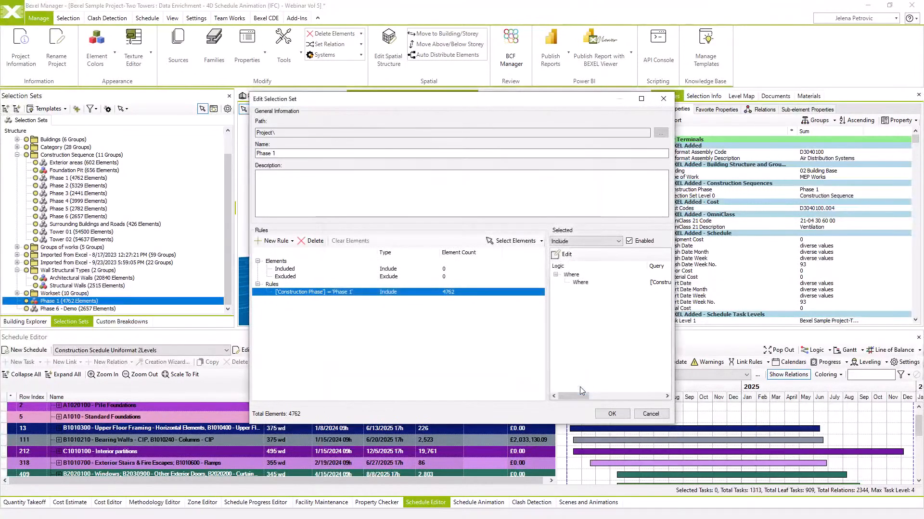
click(650, 413)
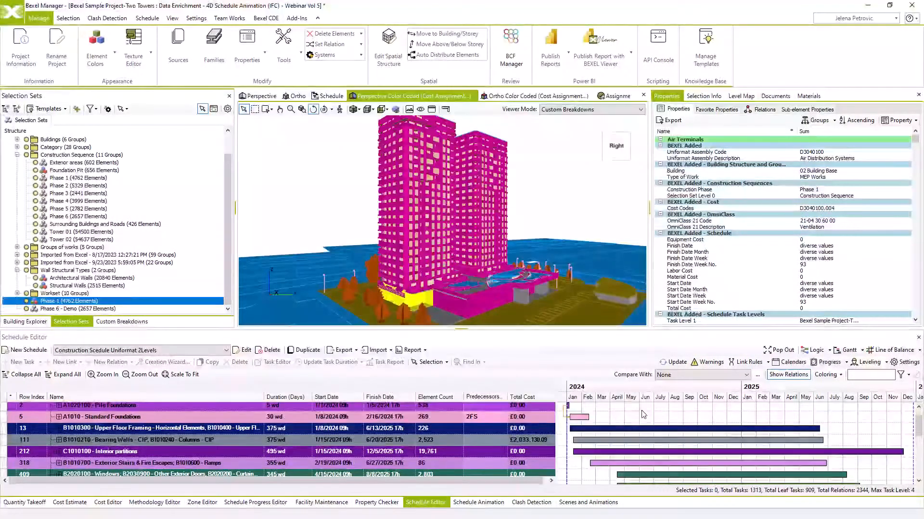
Export only the selected Phase 1 set as a custom Excel template named Phase 1 and open the file location
click(65, 110)
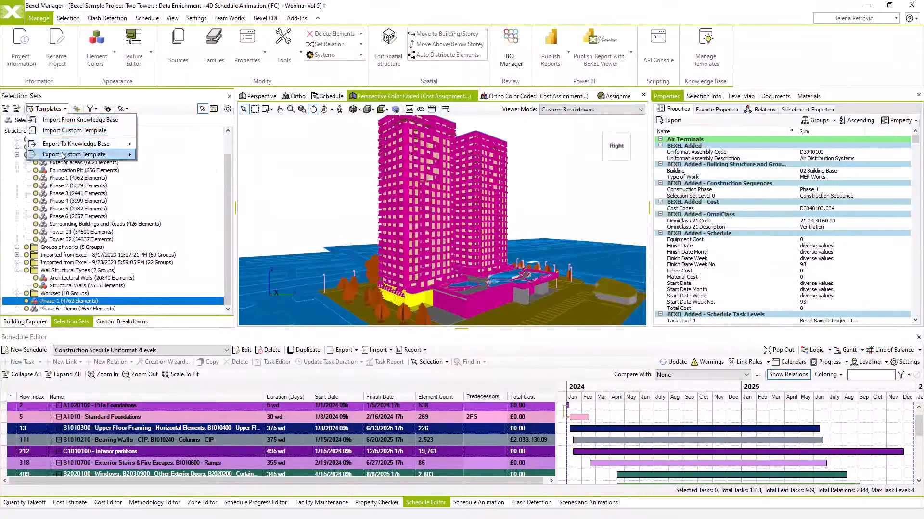
mouse_move(62, 155)
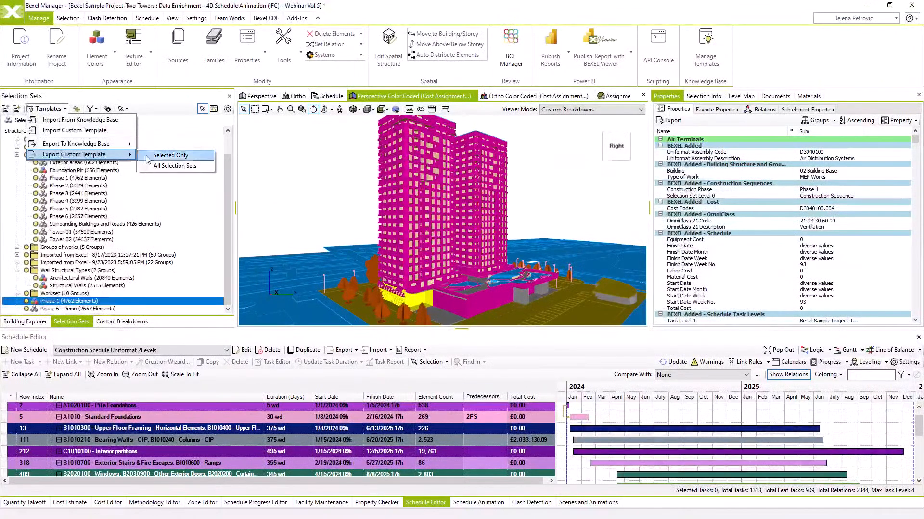
click(166, 156)
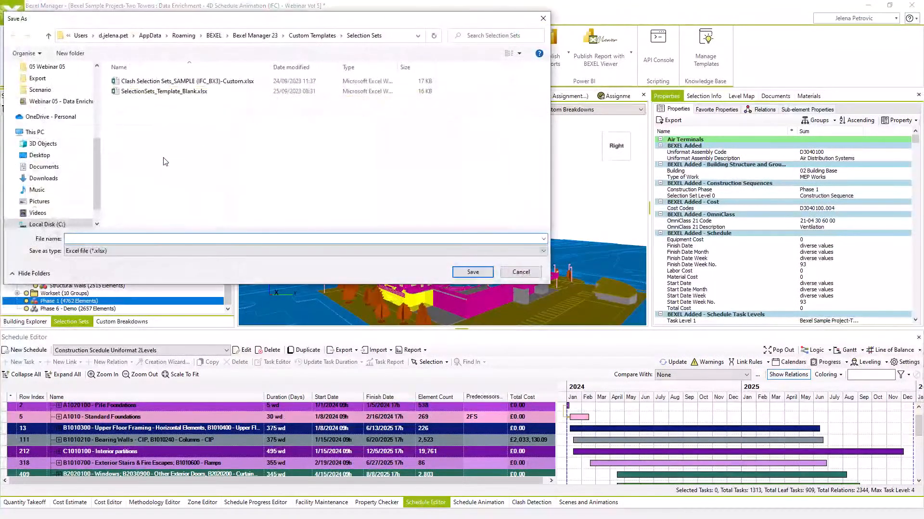
text(Phase 1)
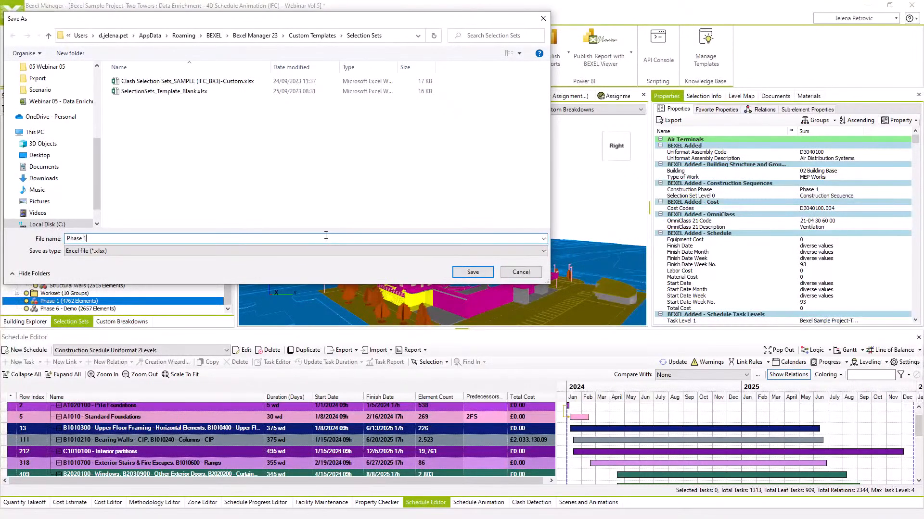
click(477, 270)
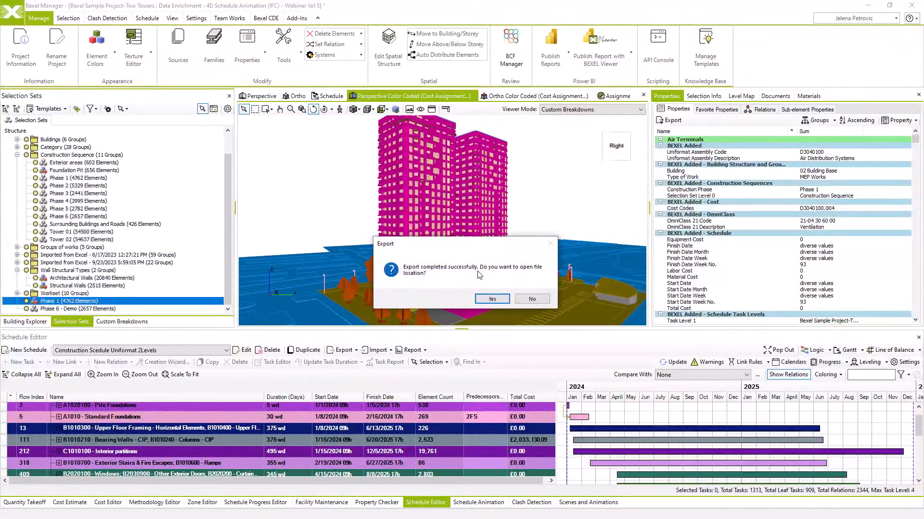
click(490, 299)
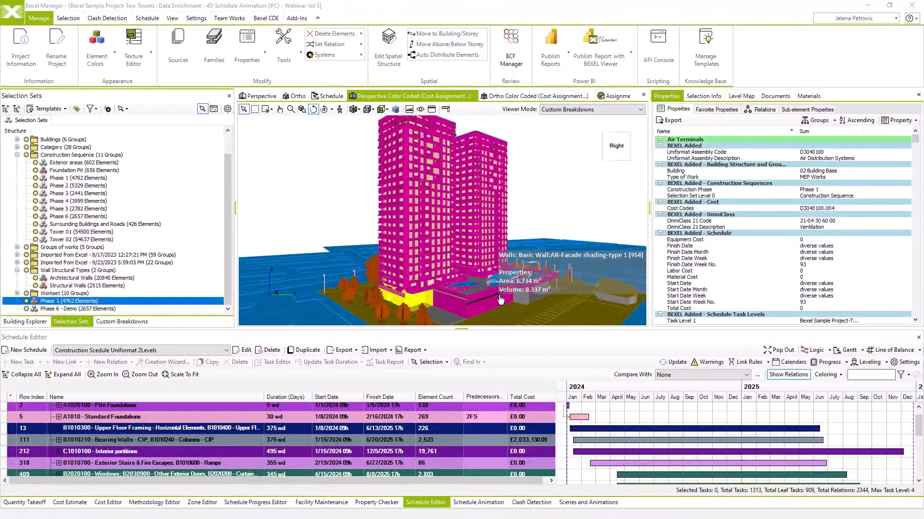
Start publishing a new Bexel CDE version to Sample-Two Towers, named Data Enrichment - 4D Schedule Animation (IFC), and proceed to the publish options
click(270, 19)
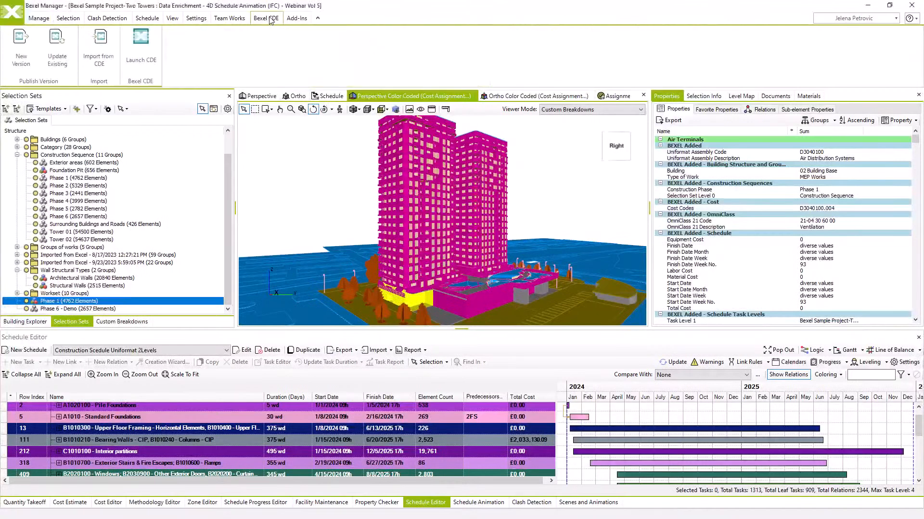
click(27, 48)
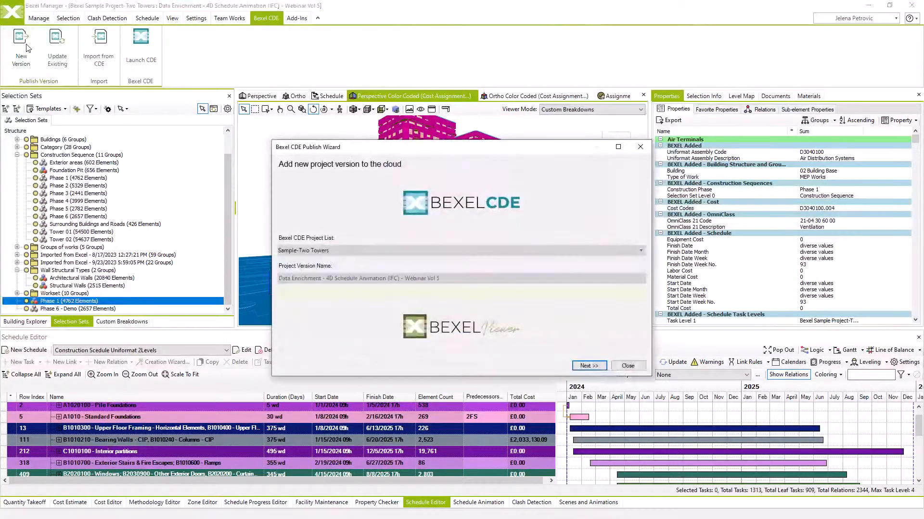
click(423, 251)
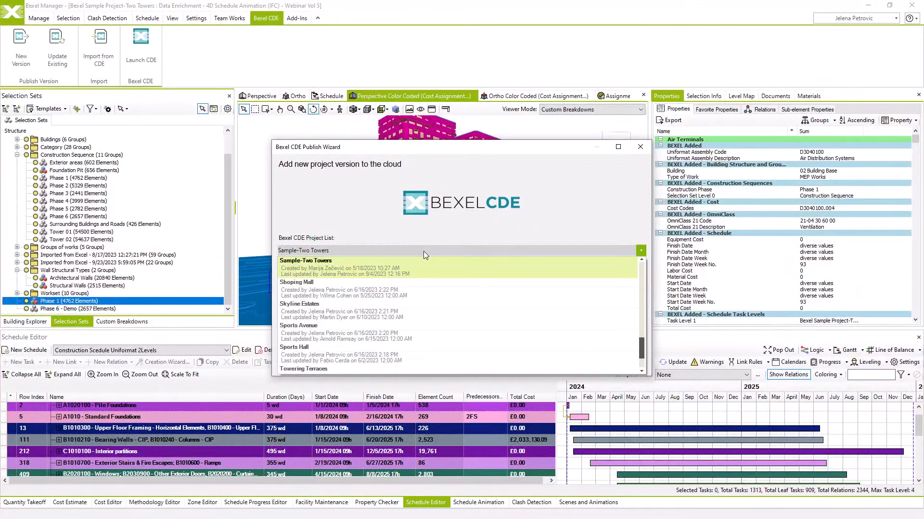
click(424, 251)
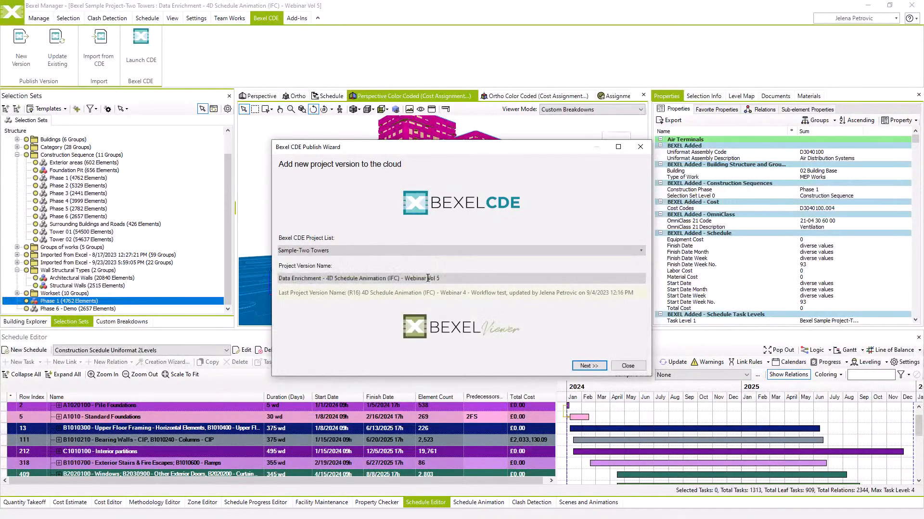
drag(445, 279, 399, 285)
key(BackSpace)
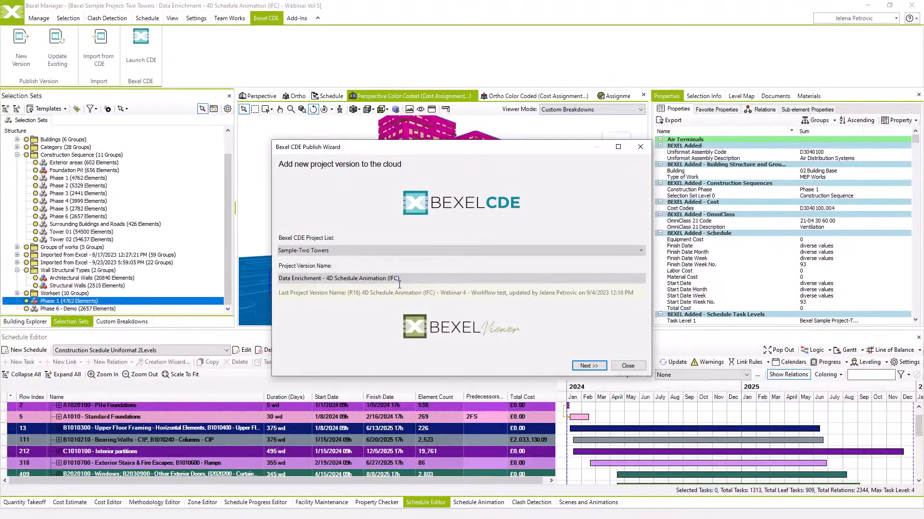
click(585, 365)
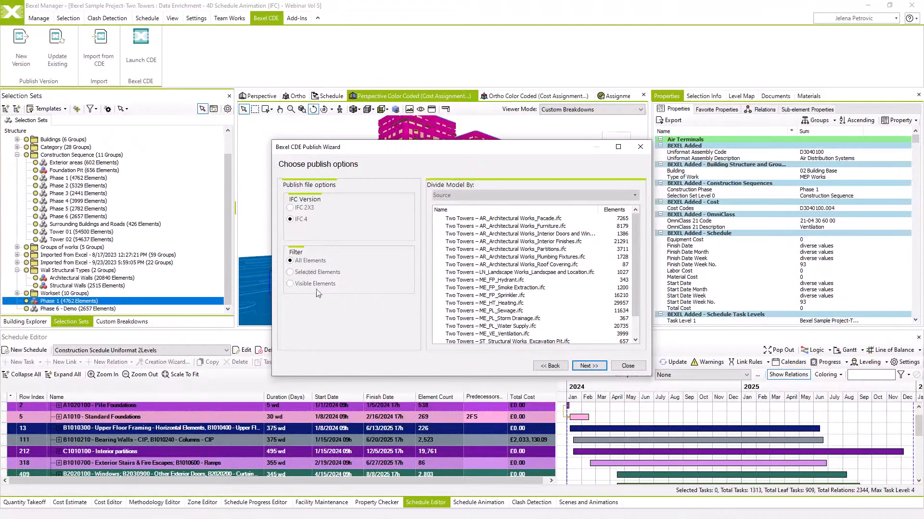
Set the published model to be divided by Category
click(479, 197)
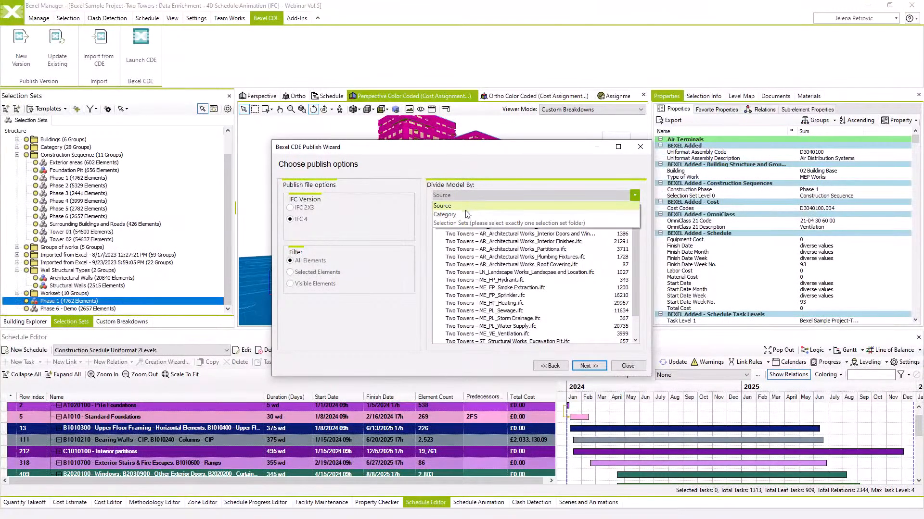
click(466, 214)
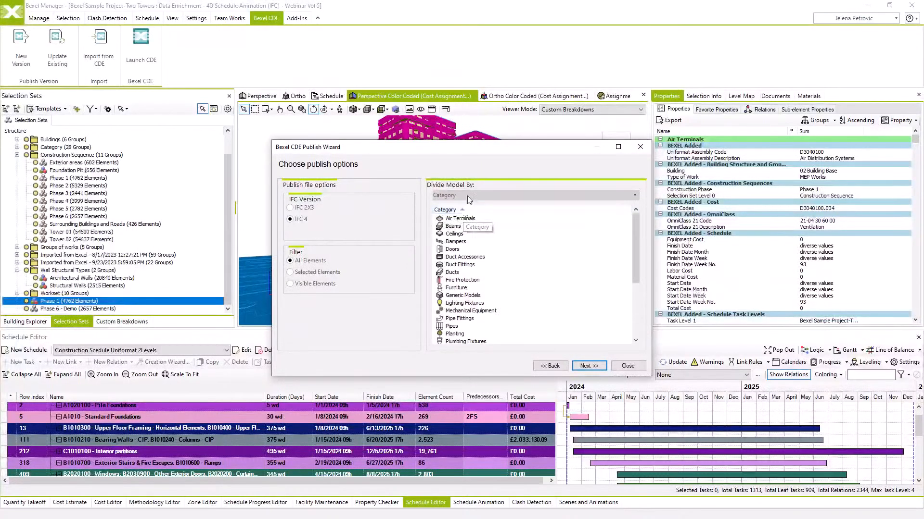
Divide the published model by selection sets using the Building Structure and Group of works folder, and continue without the elements outside it
click(467, 196)
click(460, 223)
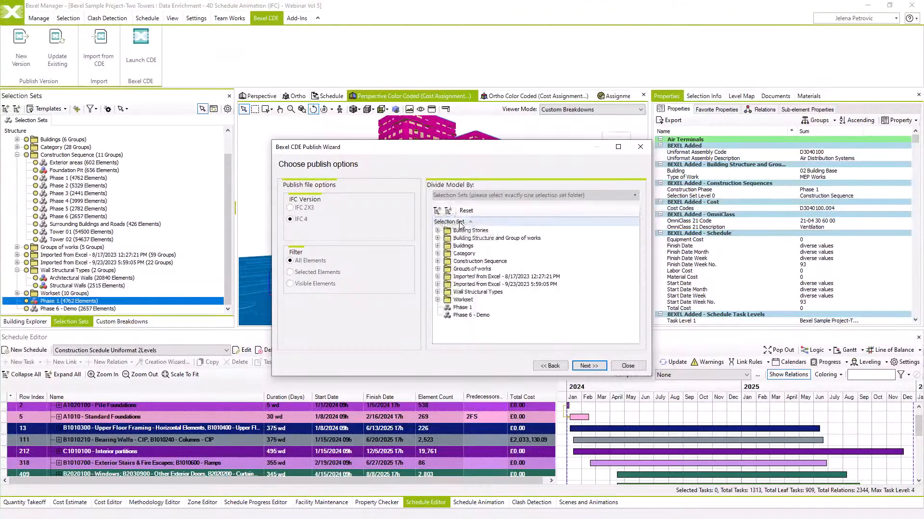
click(438, 239)
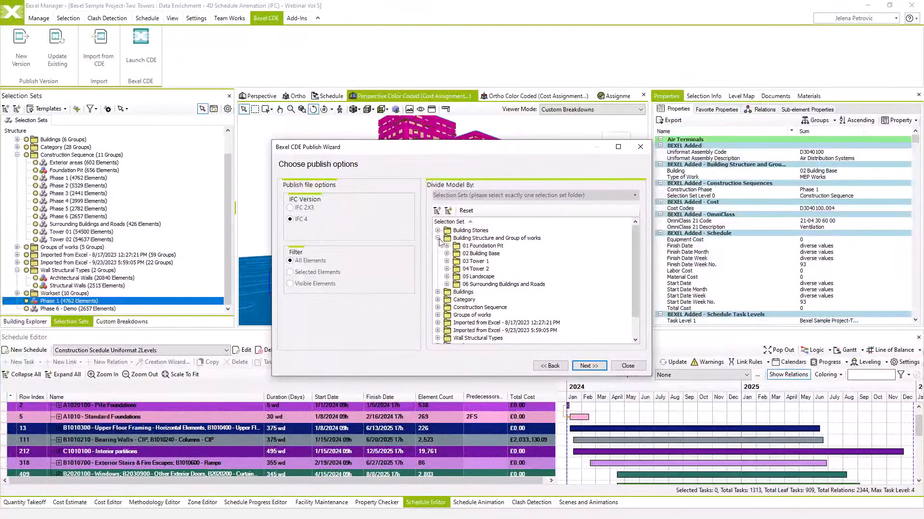
click(463, 239)
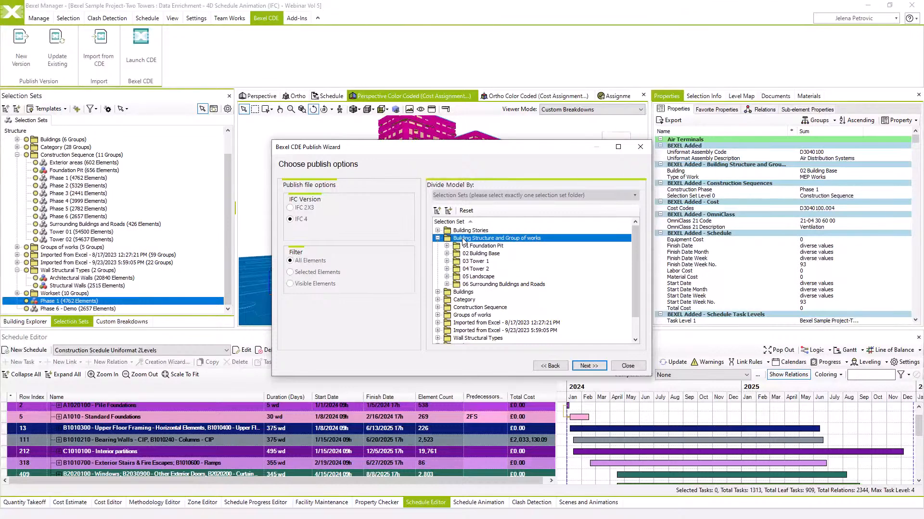
click(585, 365)
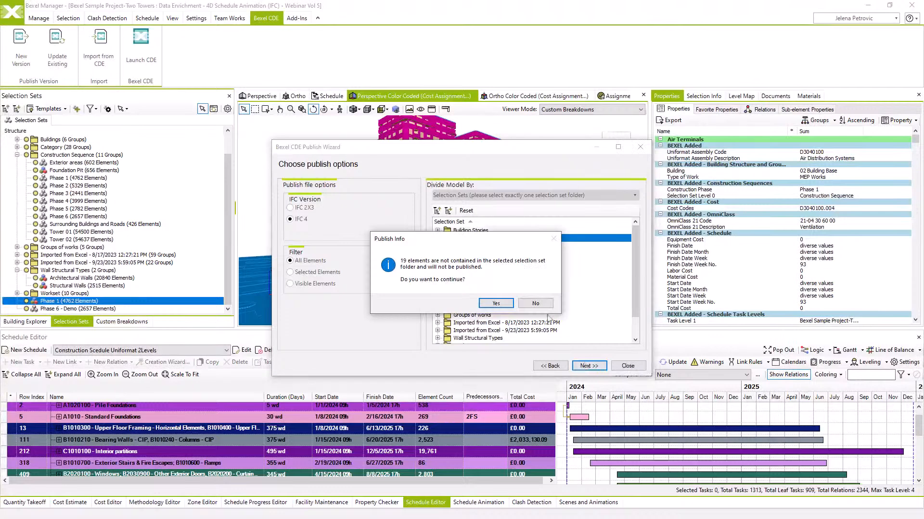
click(494, 303)
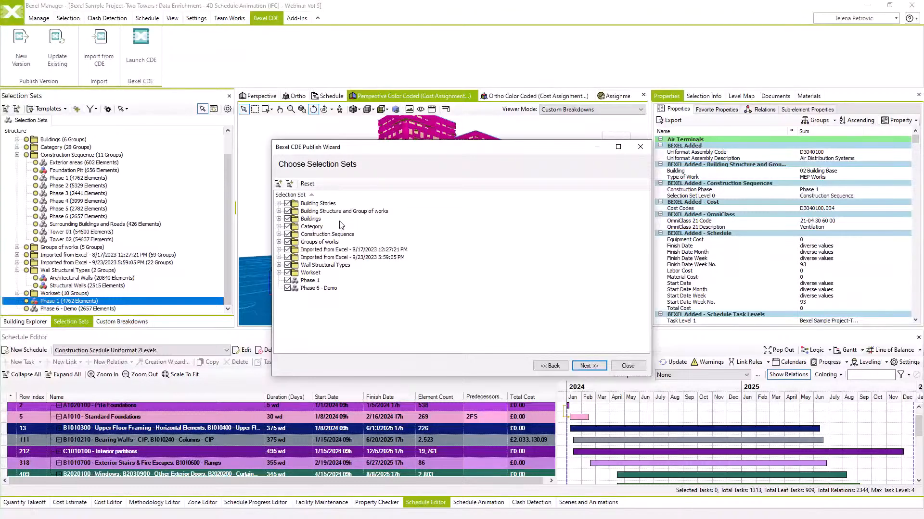
Keep all selection sets and custom breakdowns, include every project schedule for animation, and finish publishing the version
click(578, 366)
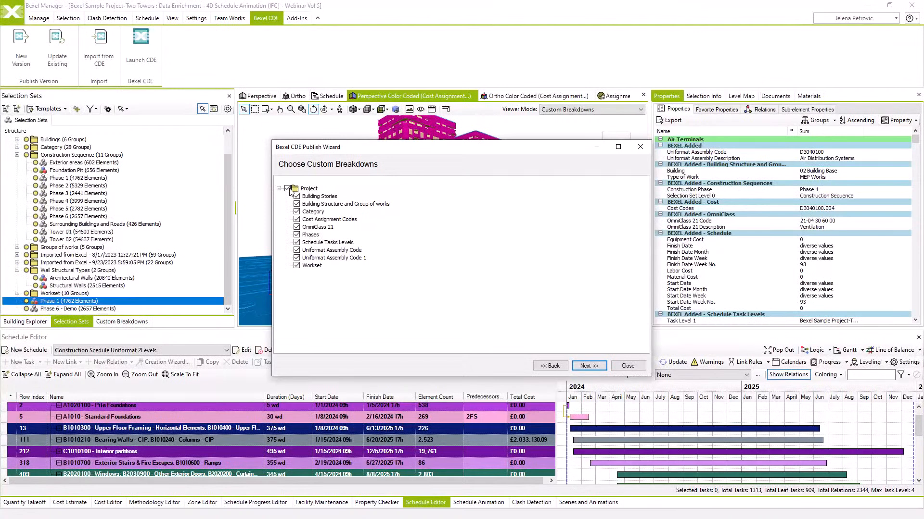
click(596, 366)
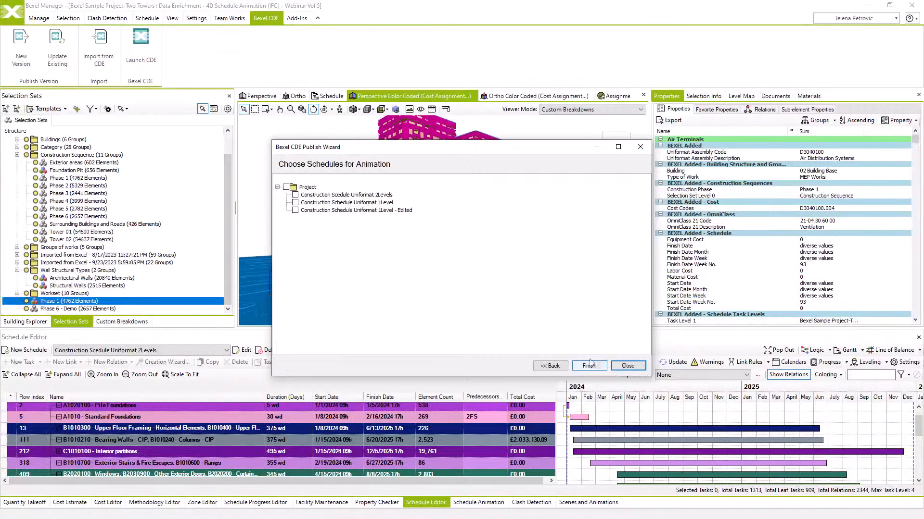
click(286, 187)
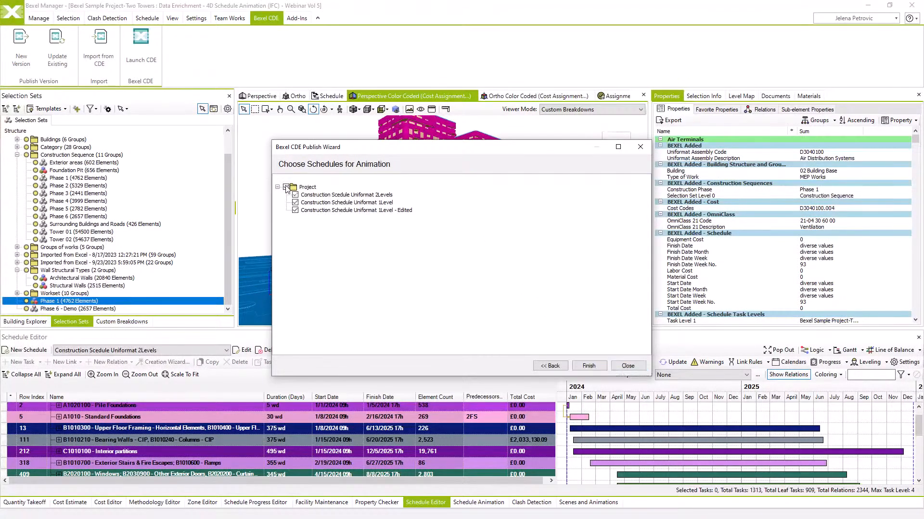
click(593, 366)
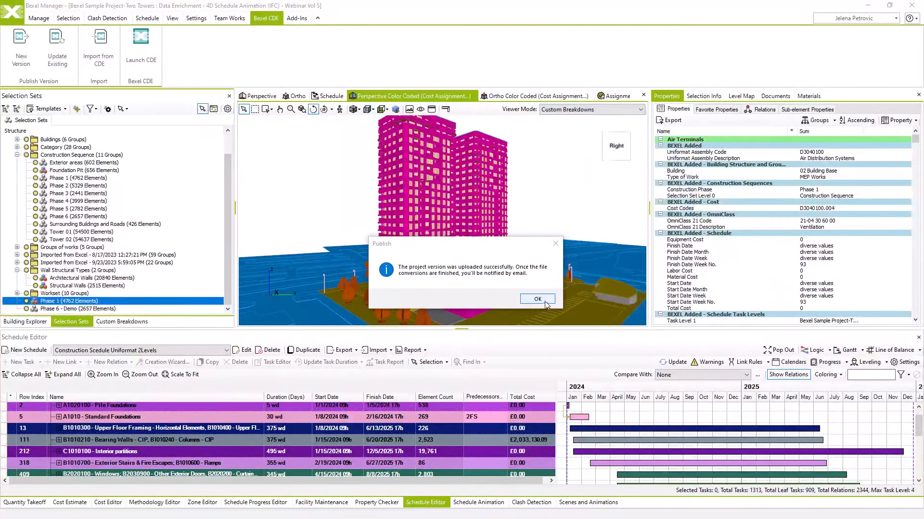
click(538, 300)
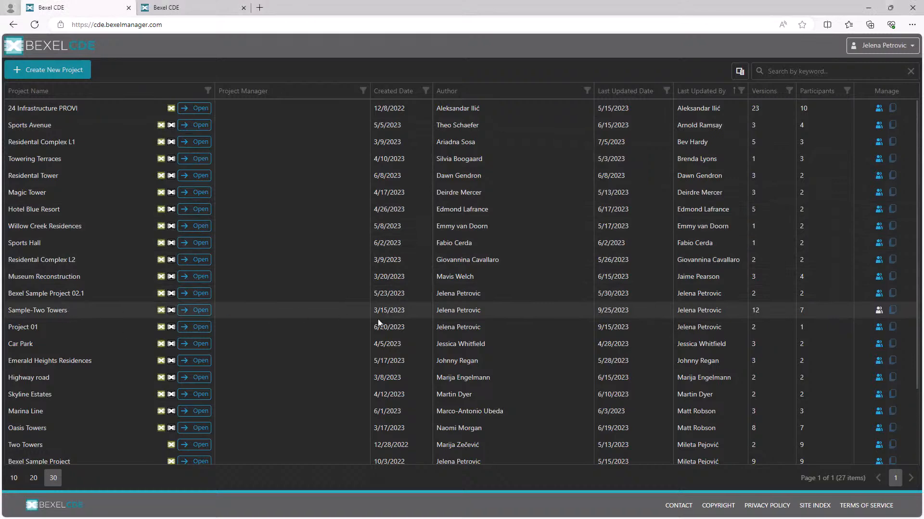
In Bexel CDE, open Sample-Two Towers version Data Enrichment - 4D Schedule Animation (IFC) and expand its 01 Foundation Pit and 02 Building Base sources
click(893, 312)
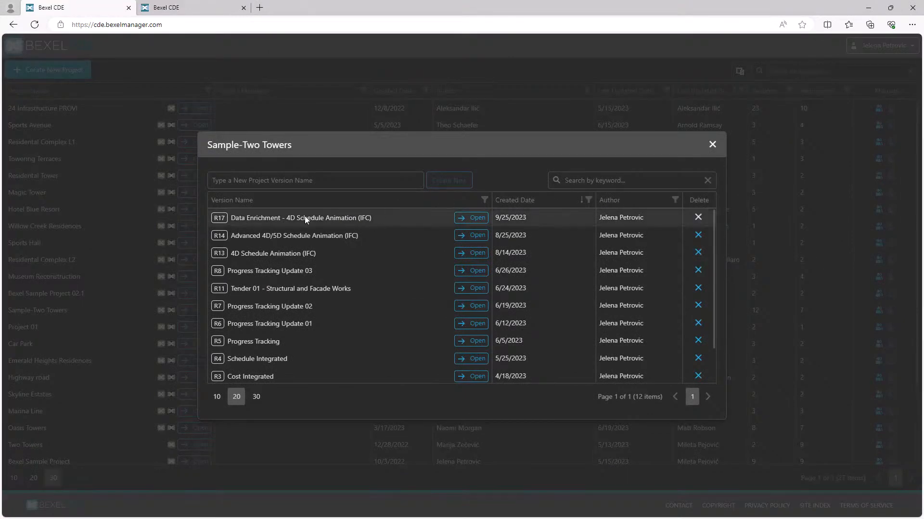
click(457, 220)
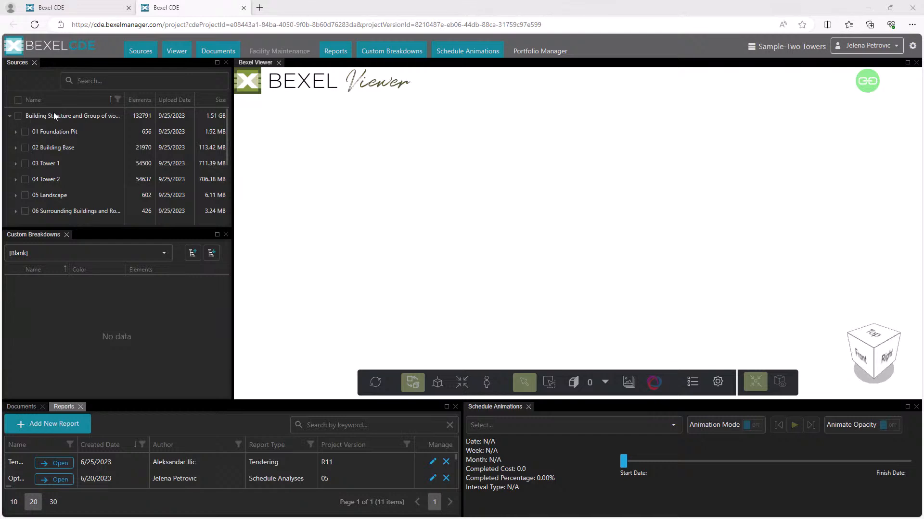
click(16, 133)
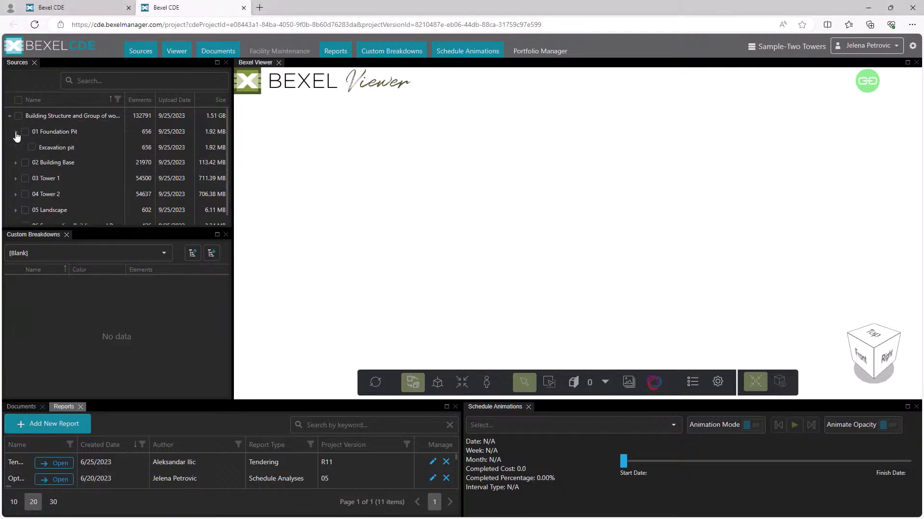
click(16, 164)
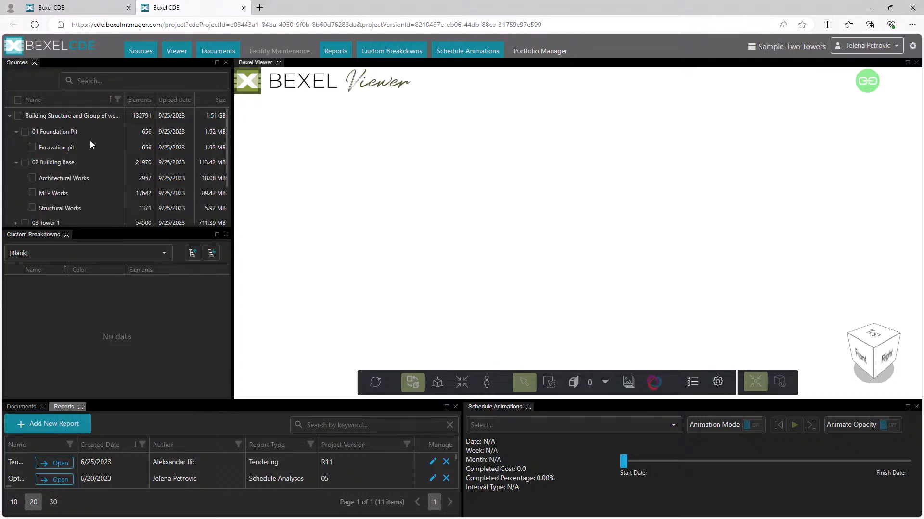
scroll(91, 141, down, 2)
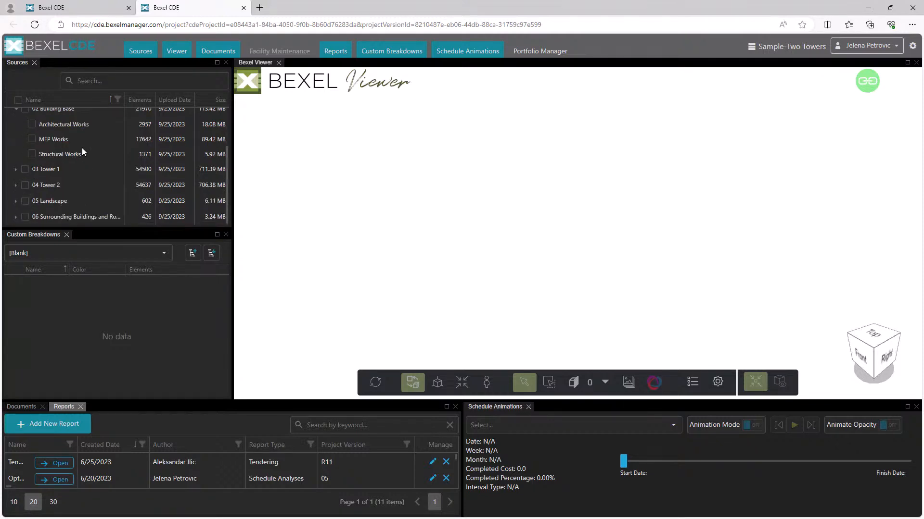
Load the 05 Landscape, 04 Tower 2, 03 Tower 1, 02 Building Base and 01 Foundation Pit sources into the viewer
click(25, 201)
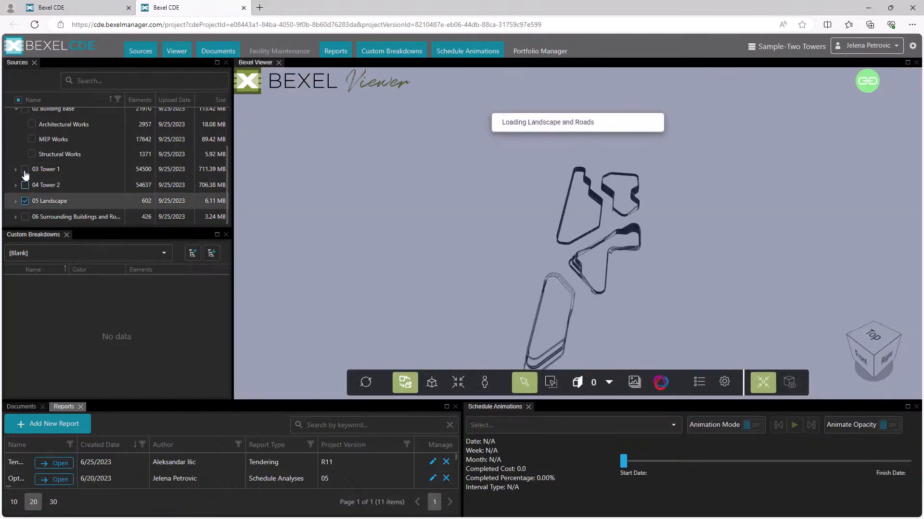
click(24, 172)
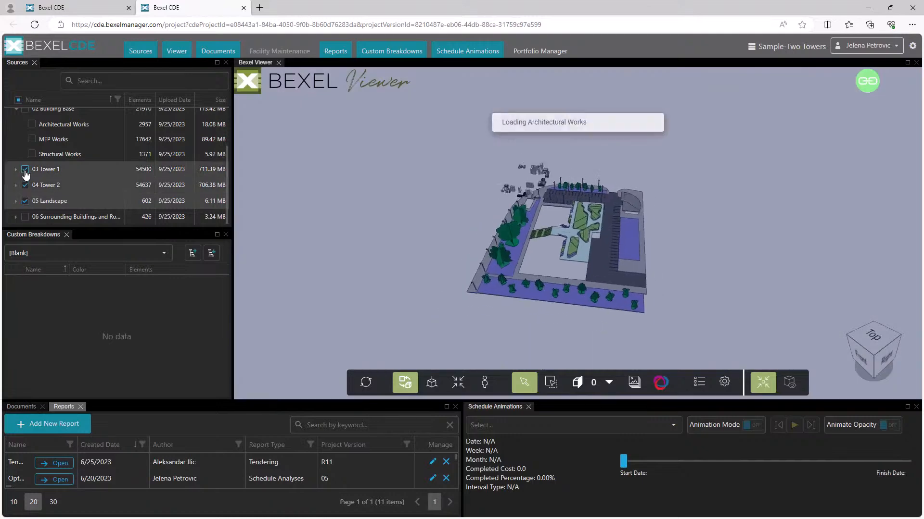
scroll(25, 170, up, 2)
click(25, 163)
click(25, 132)
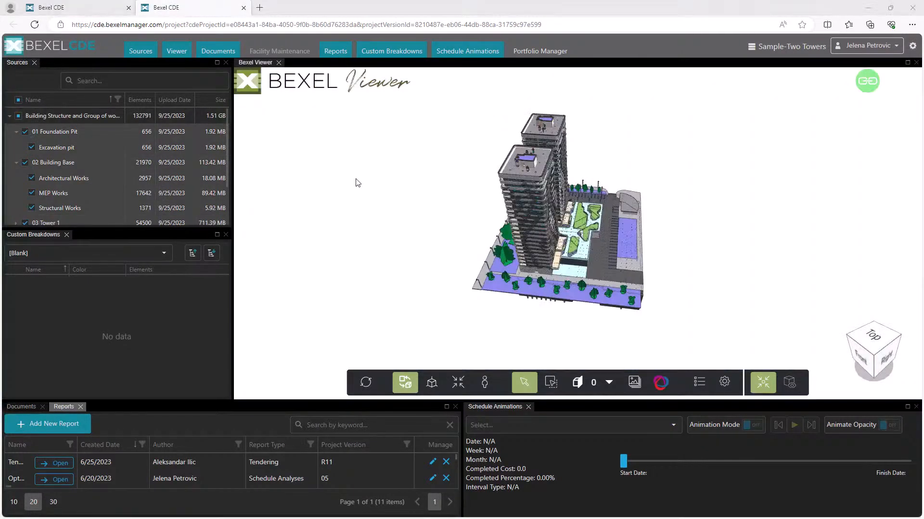
drag(593, 275, 604, 282)
scroll(604, 263, up, 3)
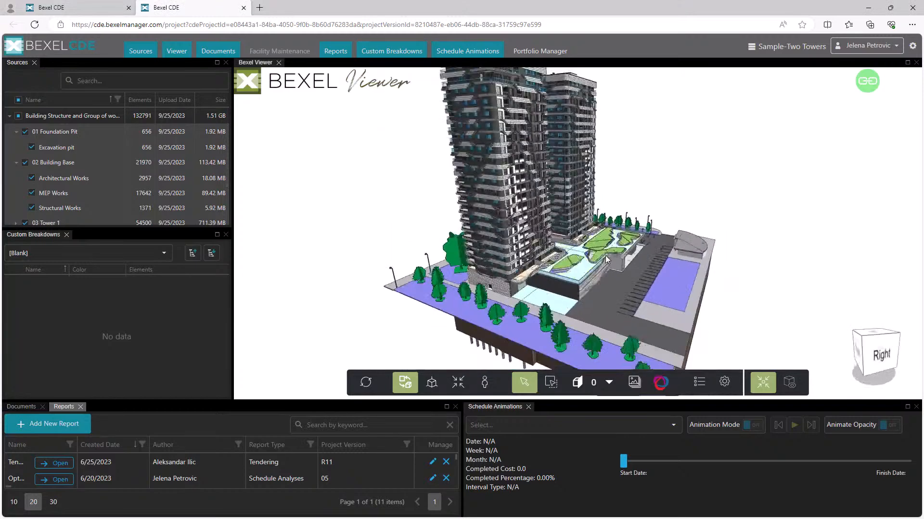
Colour the loaded model by the Uniformat Assembly Code 1 custom breakdown
click(763, 383)
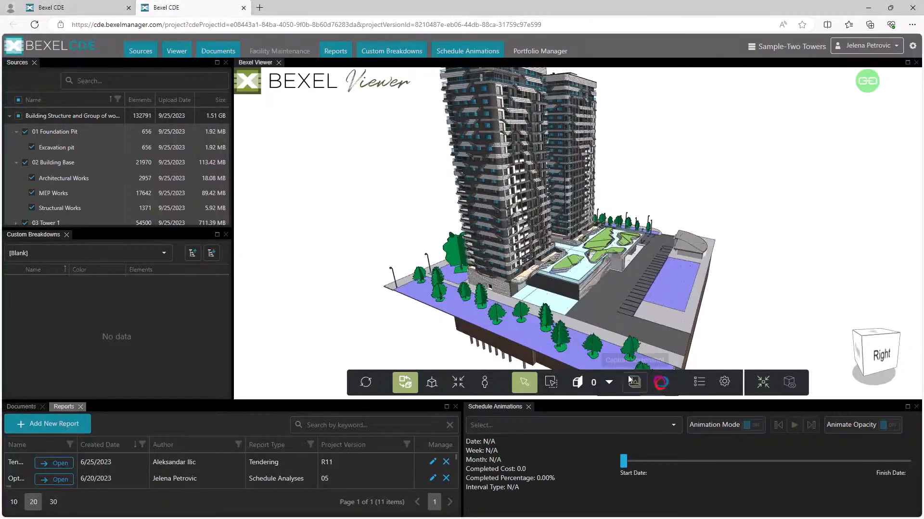
click(164, 253)
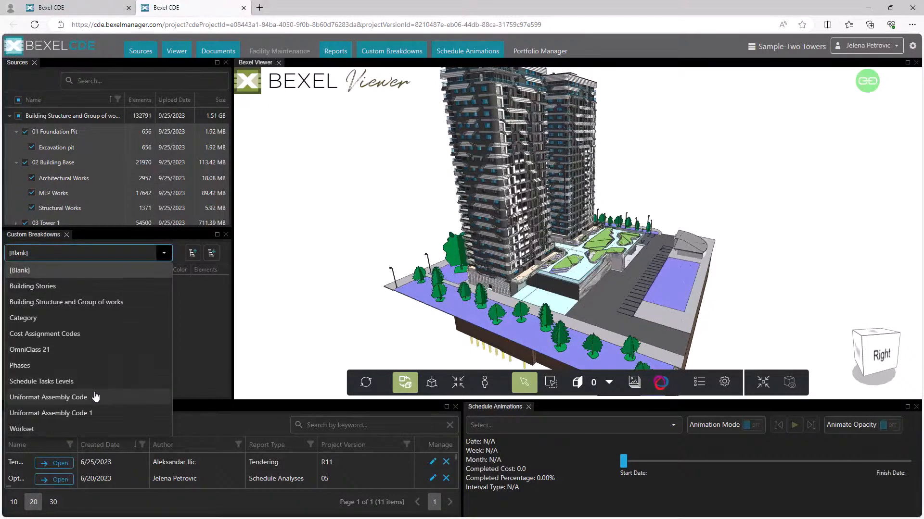
click(89, 413)
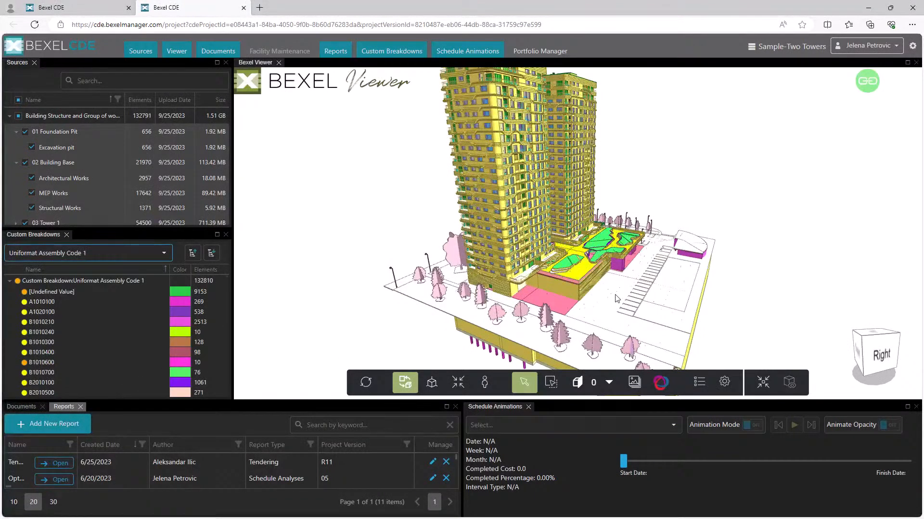
Show the landscape garden slab's properties and review its BEXEL Added groups for assembly code, building structure, construction sequences, cost, OmniClass and schedule
click(698, 383)
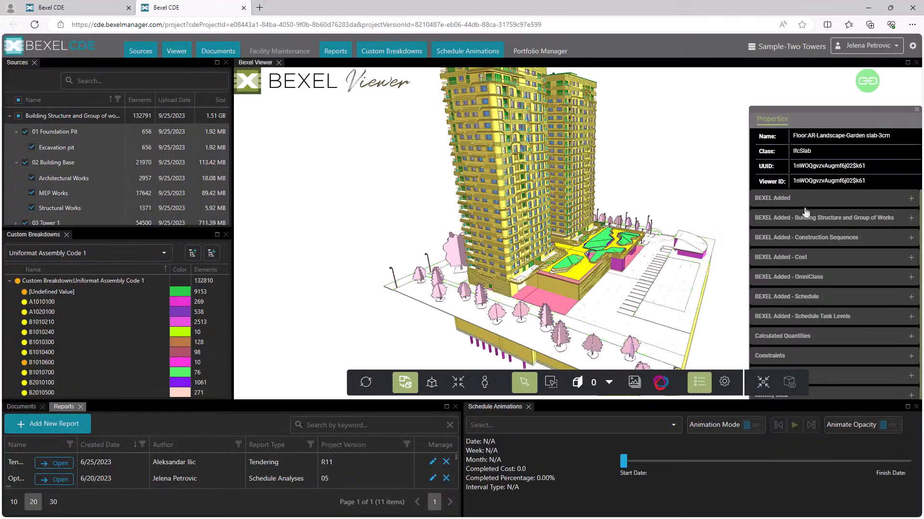
drag(794, 110, 763, 71)
click(879, 161)
click(879, 217)
click(879, 268)
click(880, 319)
scroll(879, 308, down, 1)
click(879, 295)
click(880, 346)
scroll(880, 337, up, 1)
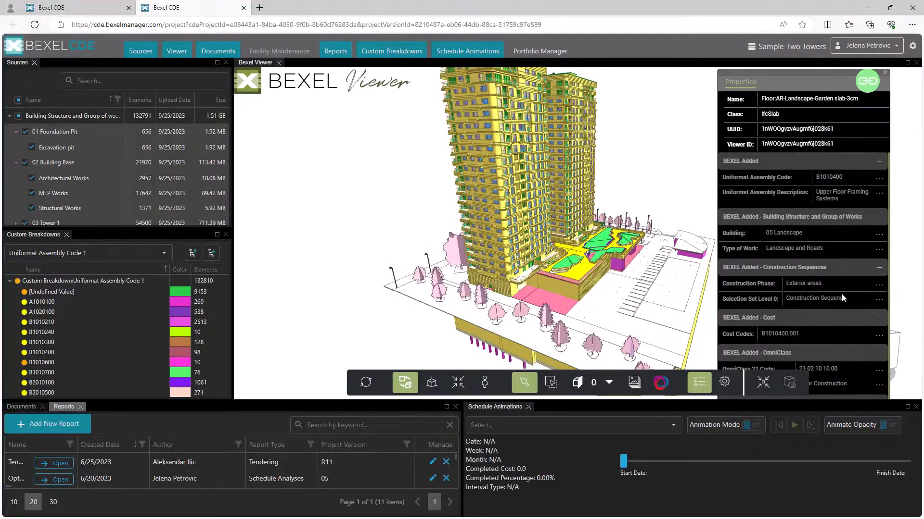
scroll(842, 297, down, 1)
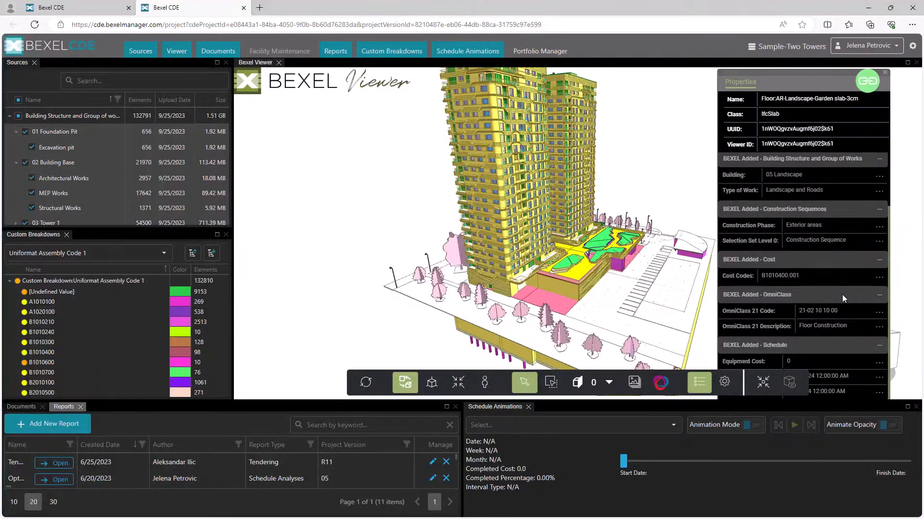
Make a new selection of all elements whose Type of Work property is Structural Works
click(879, 193)
click(867, 209)
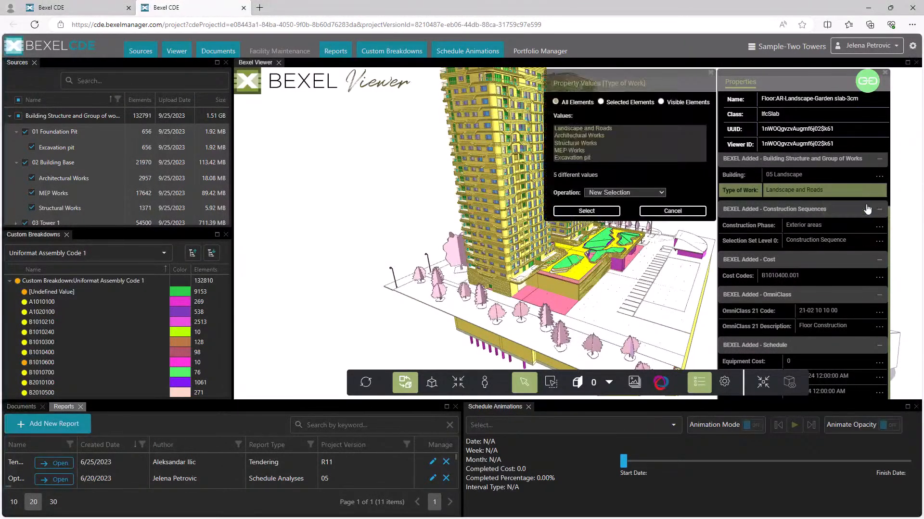
click(583, 141)
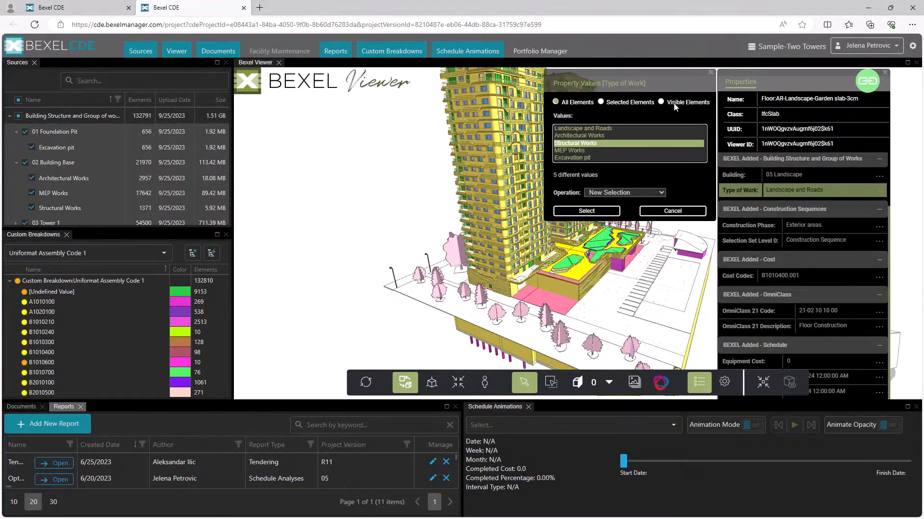
click(609, 210)
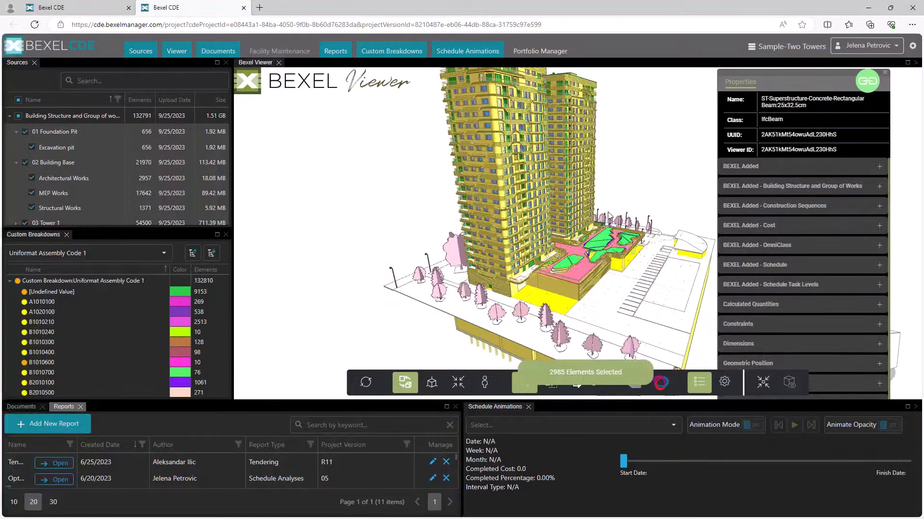
drag(608, 213, 609, 221)
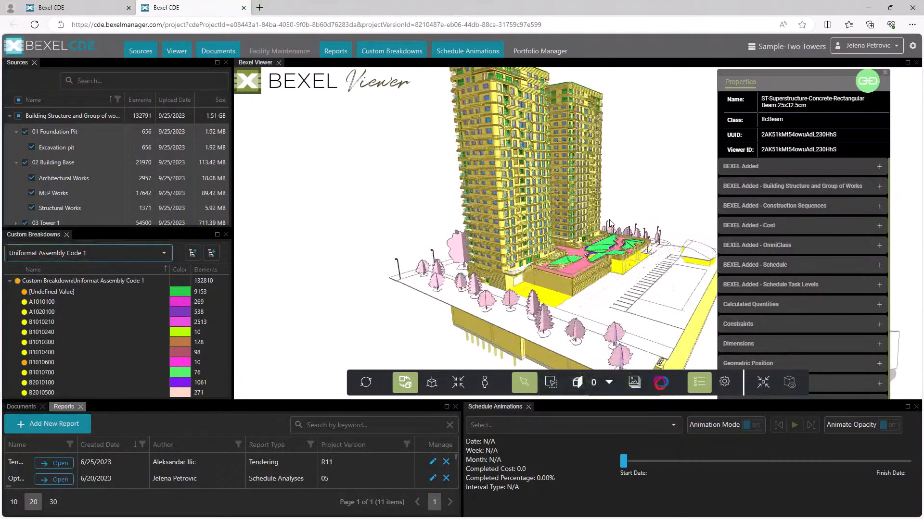
Colour the model by the Phases custom breakdown and select the landscape garden slab
click(163, 253)
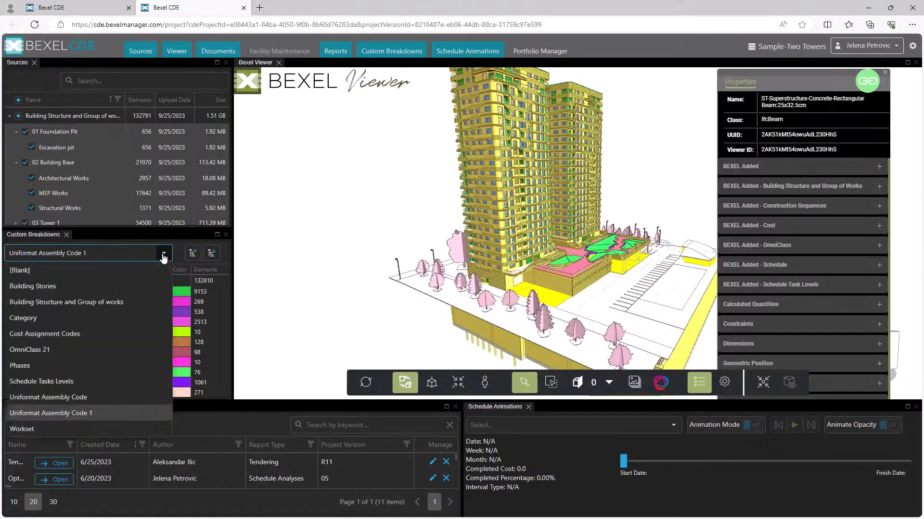
click(80, 365)
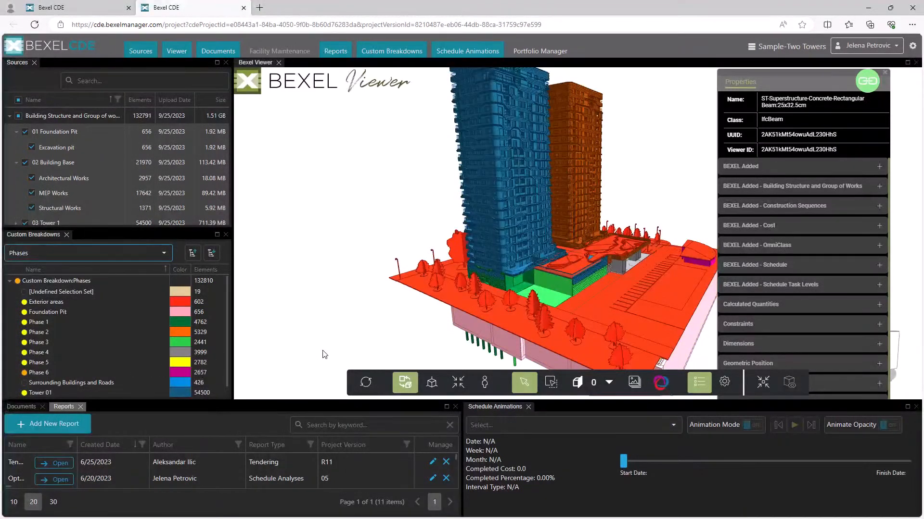
click(550, 305)
Add a horizontal slice plane on the podium roof surface and raise it to cut through the lower storeys of both towers
click(607, 383)
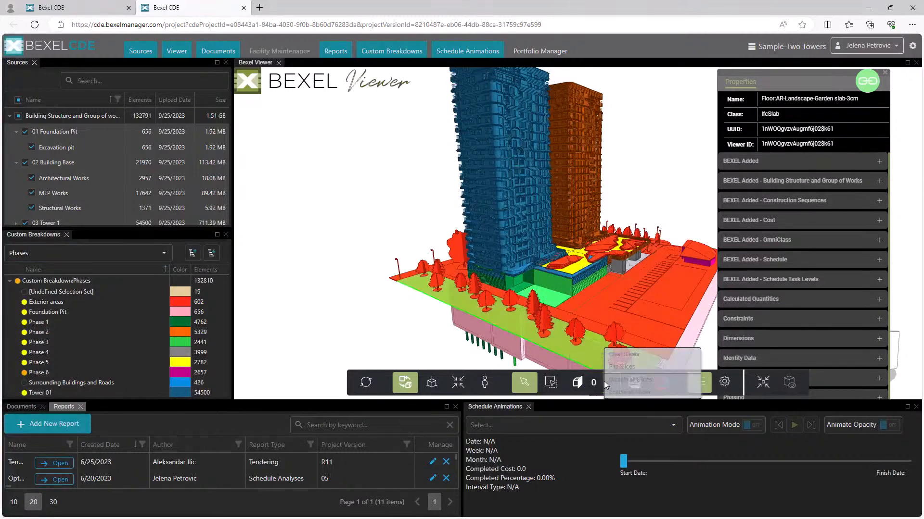
click(591, 384)
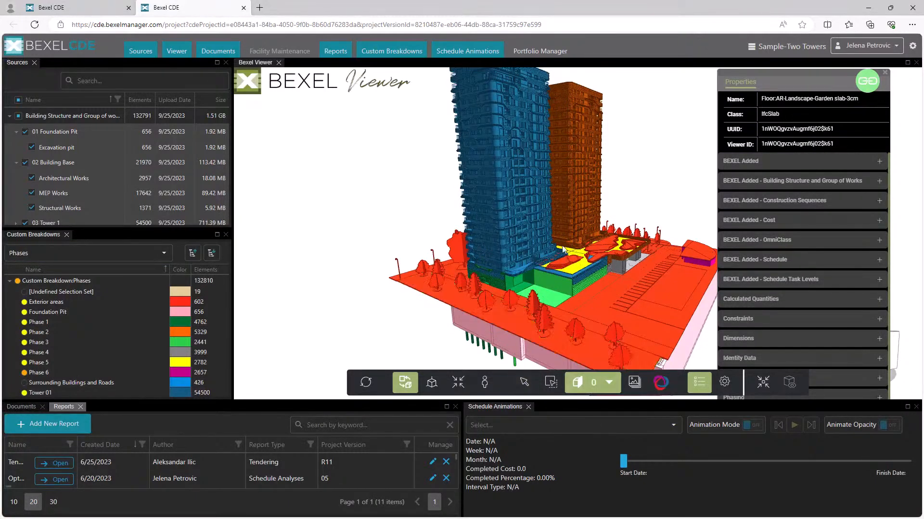
click(577, 263)
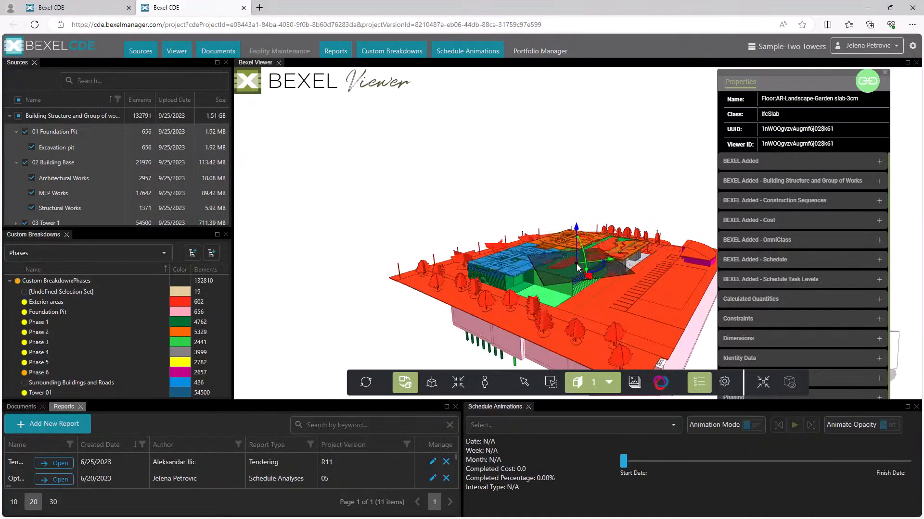
drag(575, 227, 577, 207)
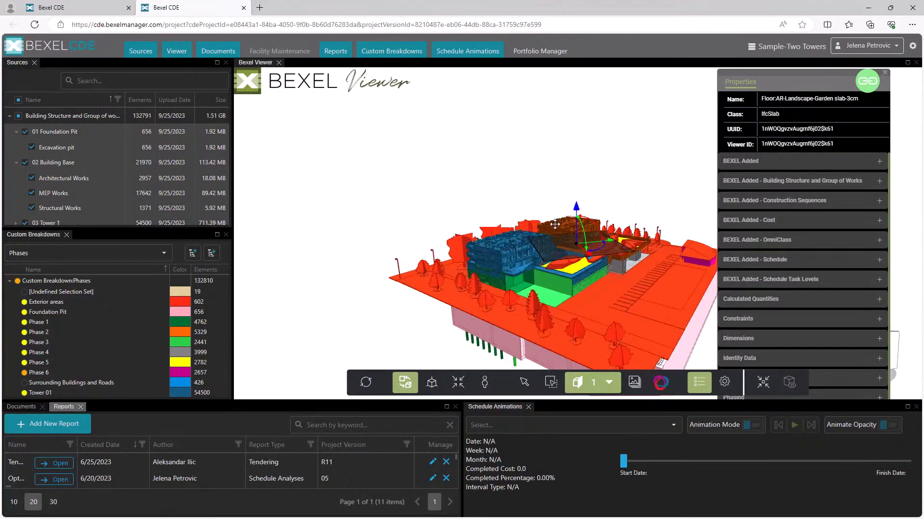
Review the slice plane's Flip option and disable all slices to restore the full view of both towers
scroll(551, 231, up, 5)
scroll(548, 245, up, 5)
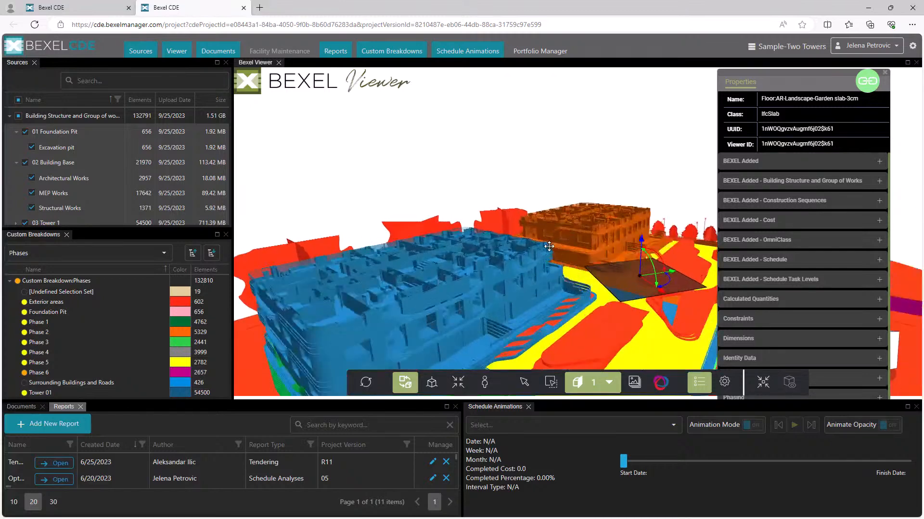
click(609, 382)
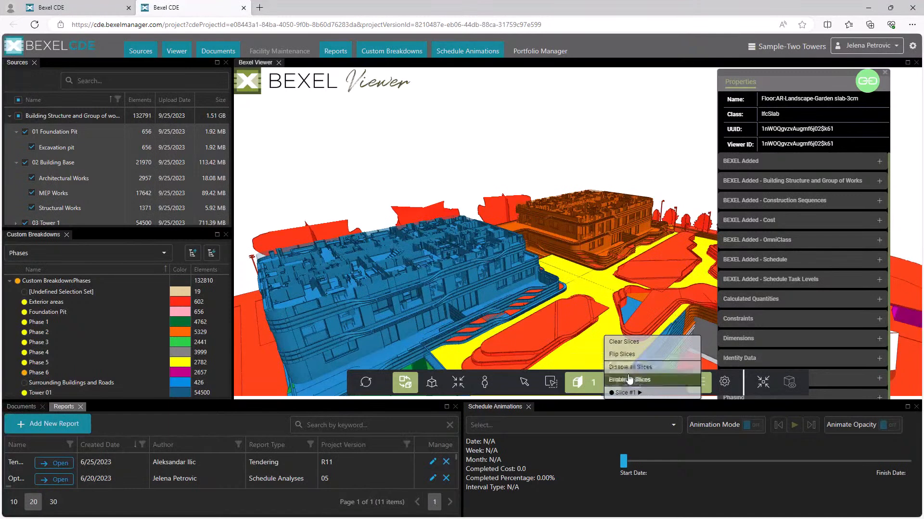
mouse_move(635, 392)
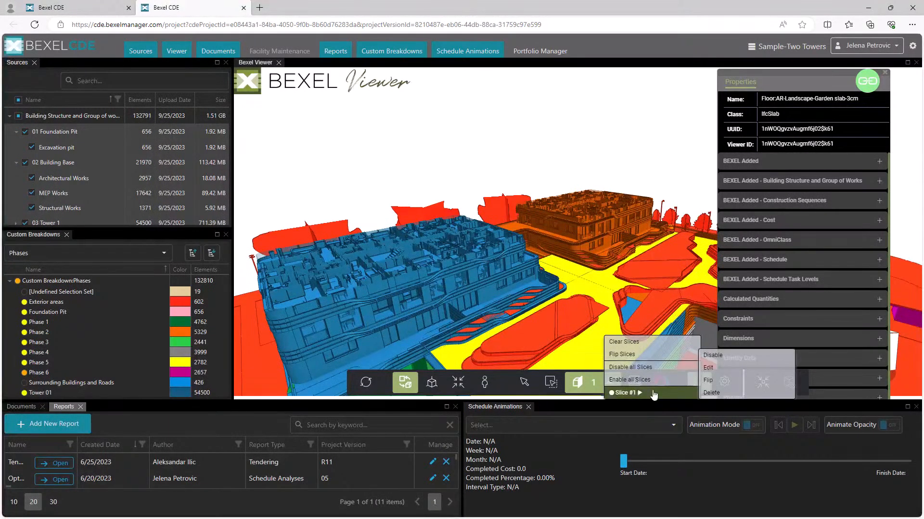
click(709, 381)
click(708, 381)
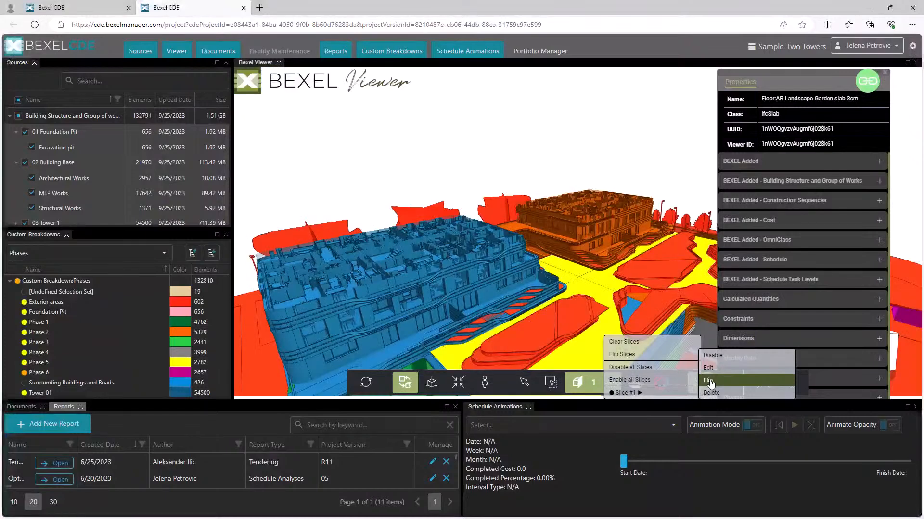
click(630, 367)
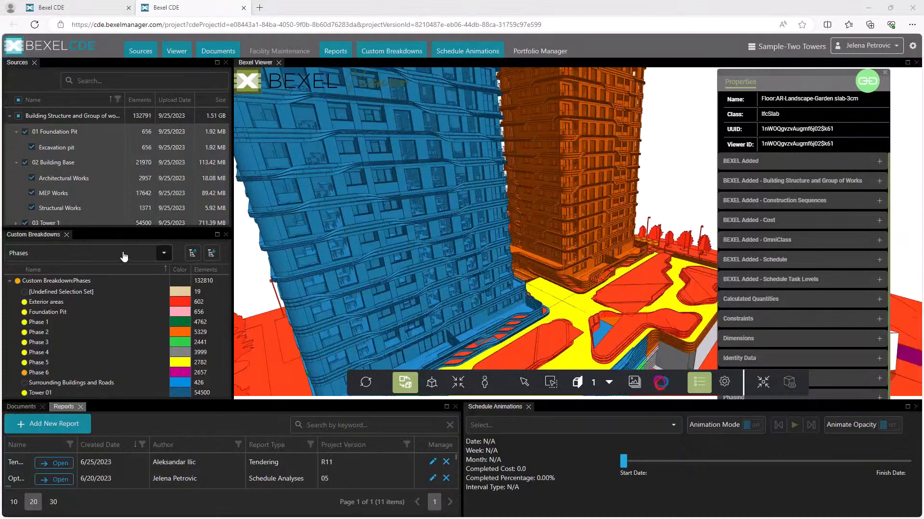
Colour the model by the Cost Assignment Codes custom breakdown and collapse its tree to the level of code A10
click(163, 253)
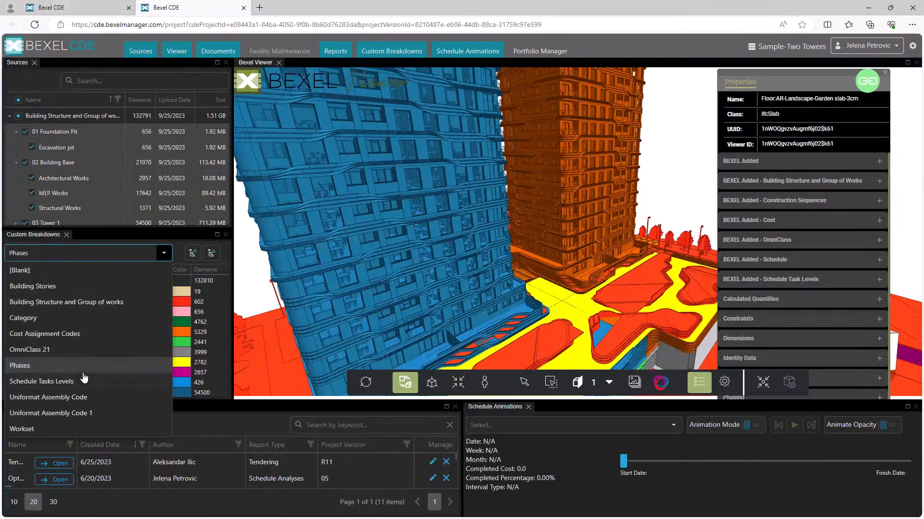
click(76, 339)
right_click(75, 340)
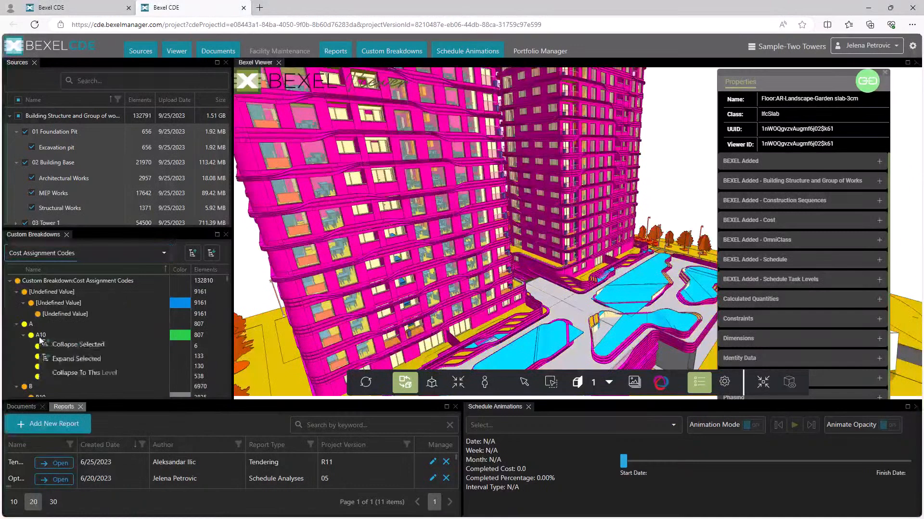
click(71, 373)
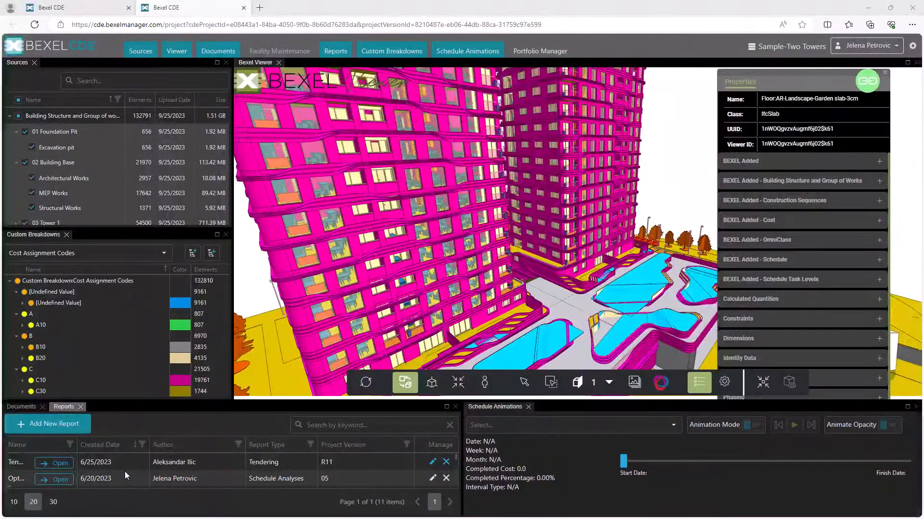
Look over the project documents, return to the reports, and review the list of available custom breakdowns
click(26, 409)
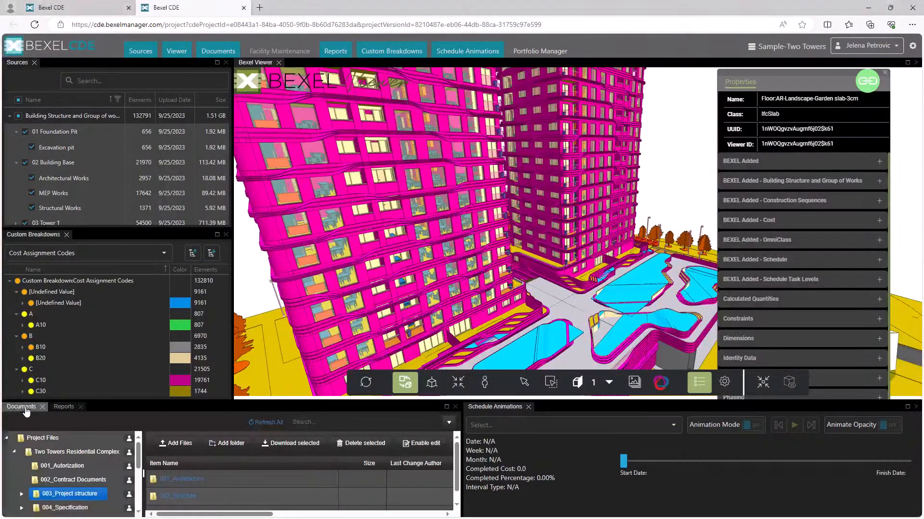
click(64, 406)
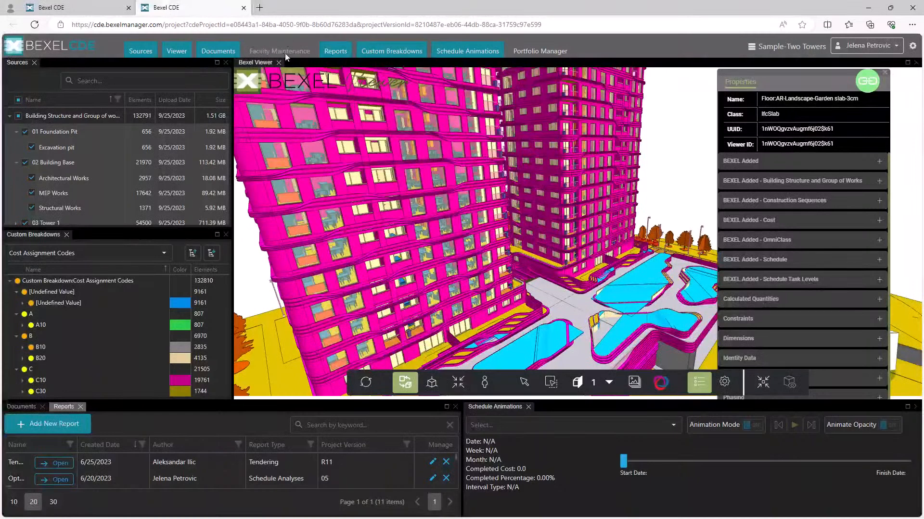
click(163, 253)
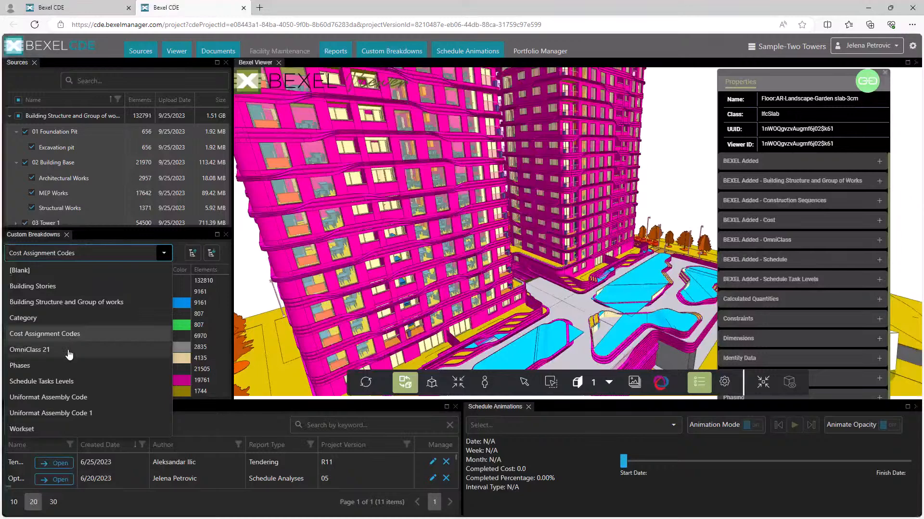
click(166, 252)
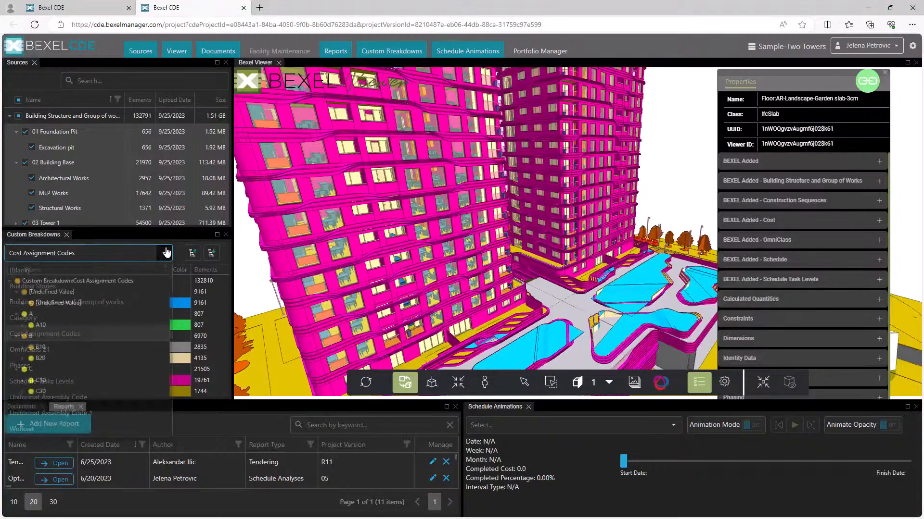
Show the viewer's selection sets and select the Architectural Walls set under Wall Structural Types
click(248, 81)
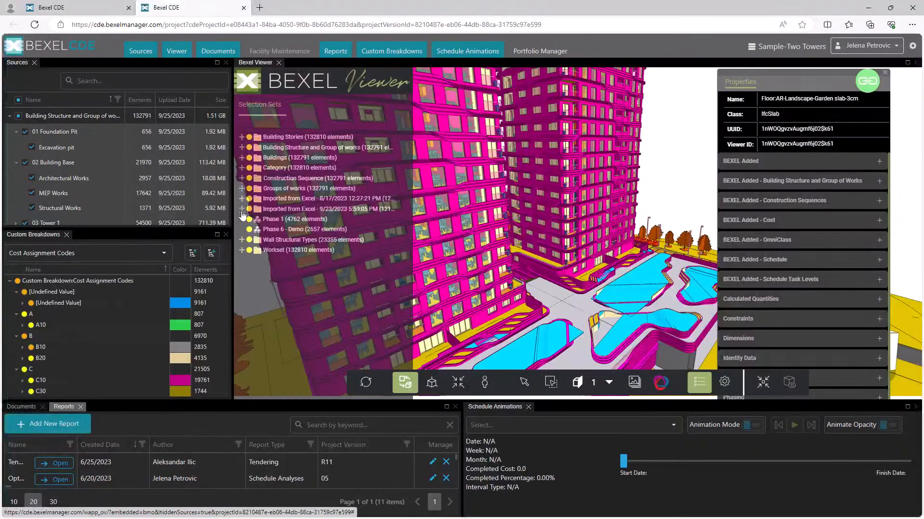
click(242, 240)
click(287, 251)
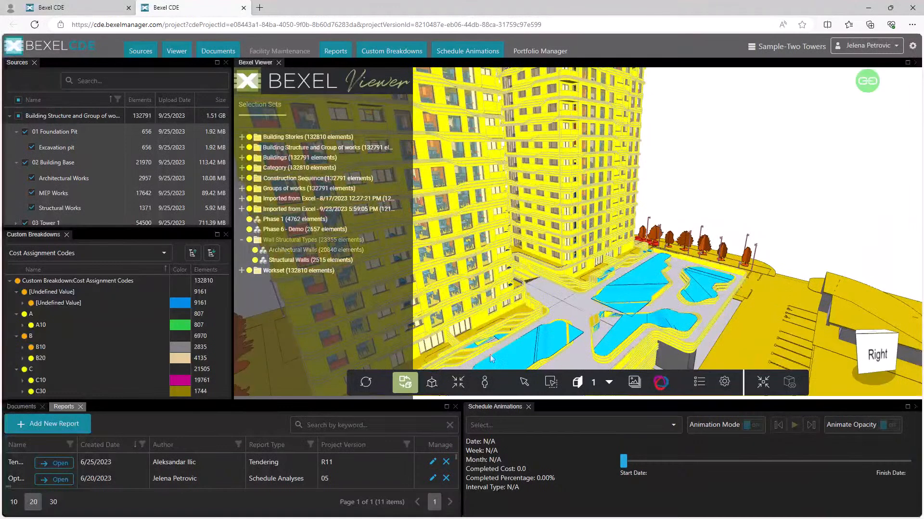
Select the podium garden slab directly in the model and hide the selection sets
click(524, 382)
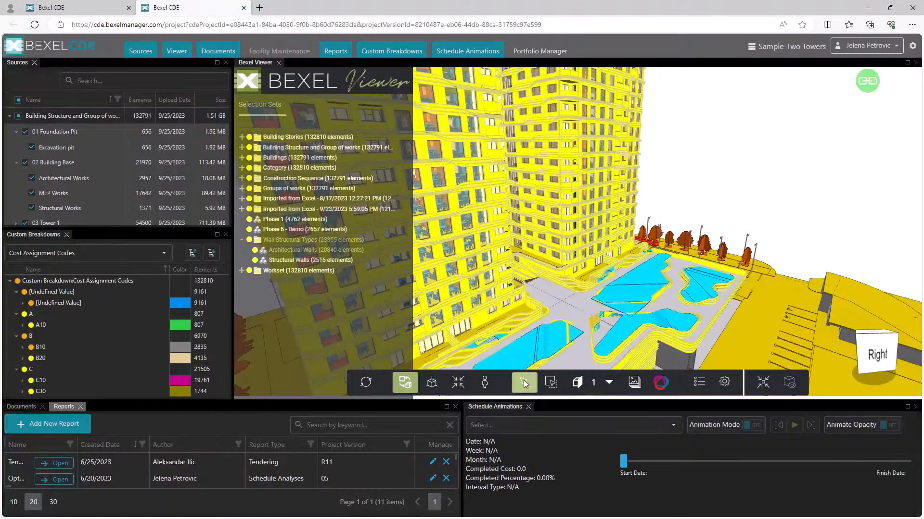
click(568, 316)
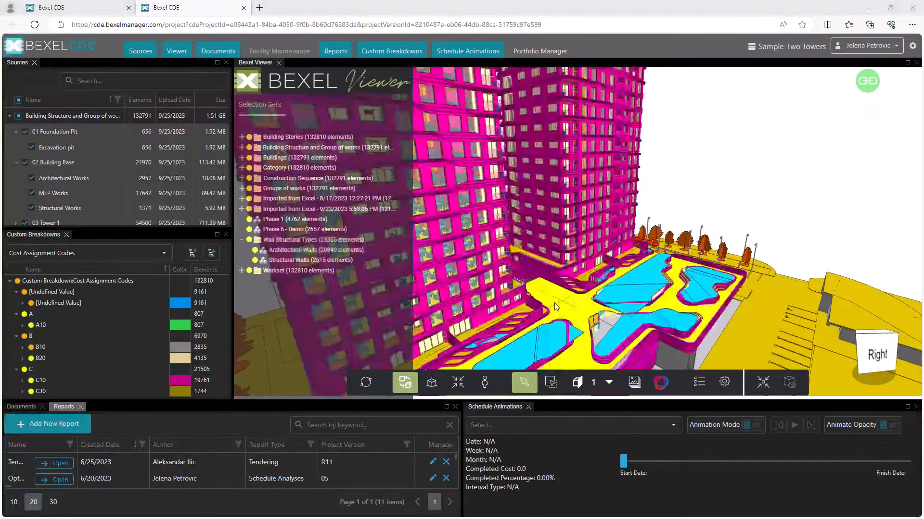
click(251, 83)
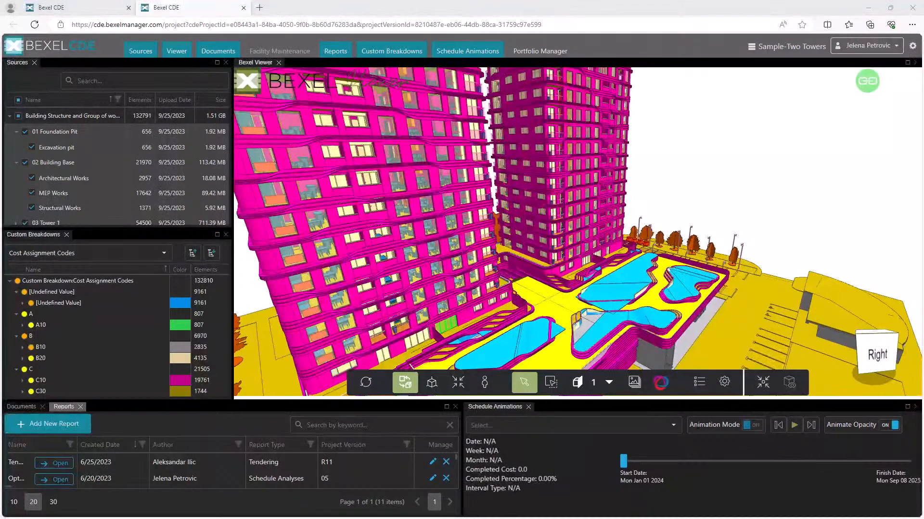
Play the schedule animation of Construction Schedule Uniformat 1Level - Edited with Animation Mode on
click(673, 426)
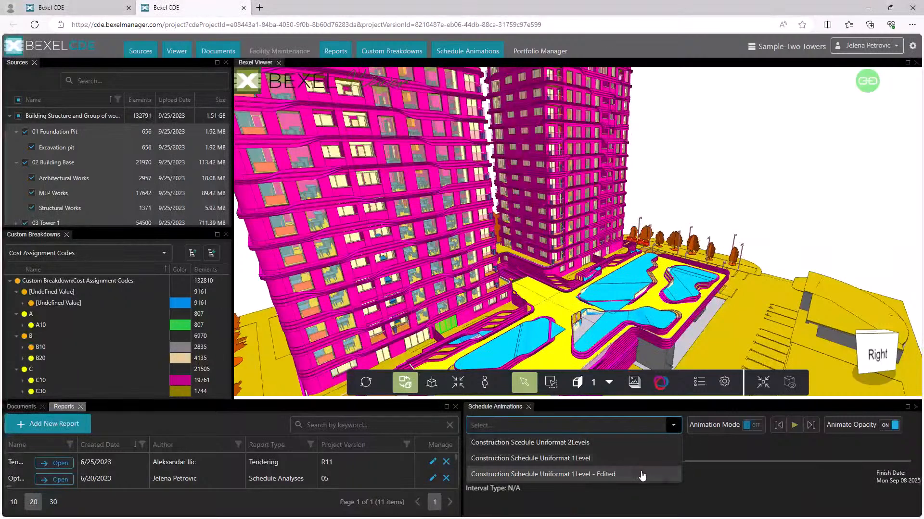
click(642, 475)
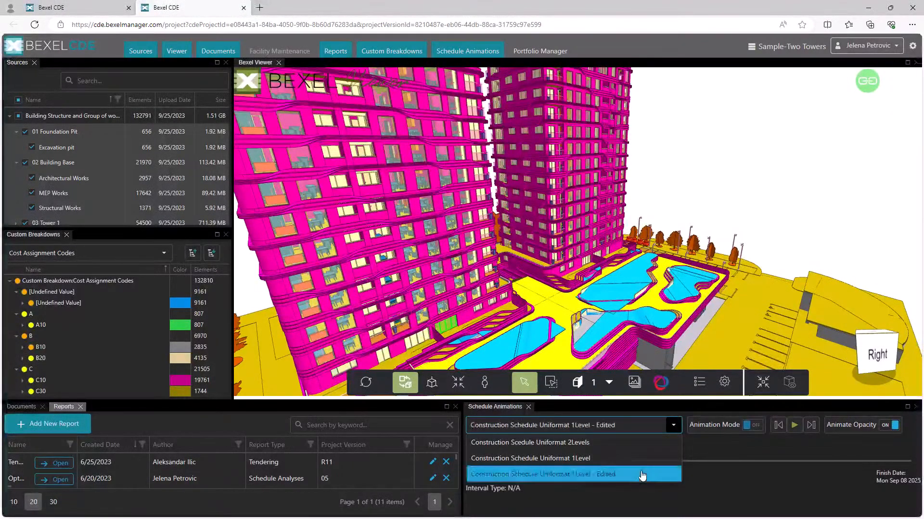
click(753, 425)
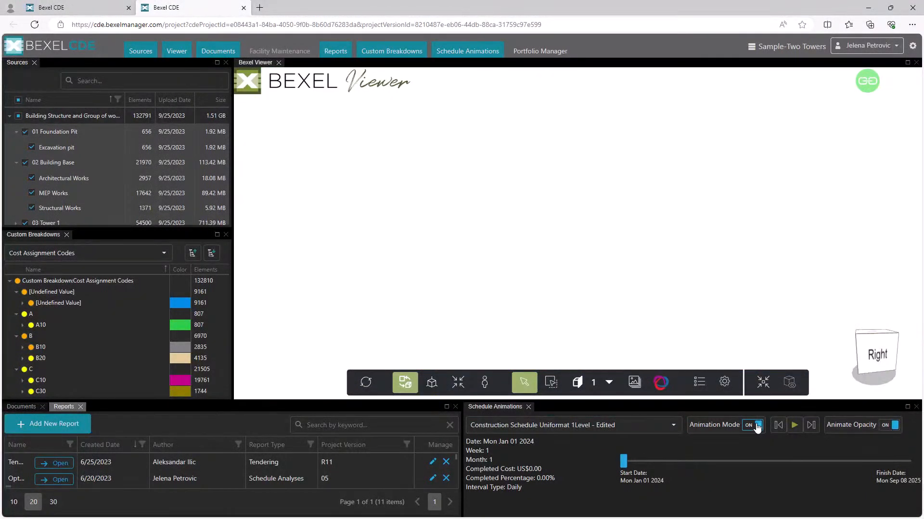
click(794, 426)
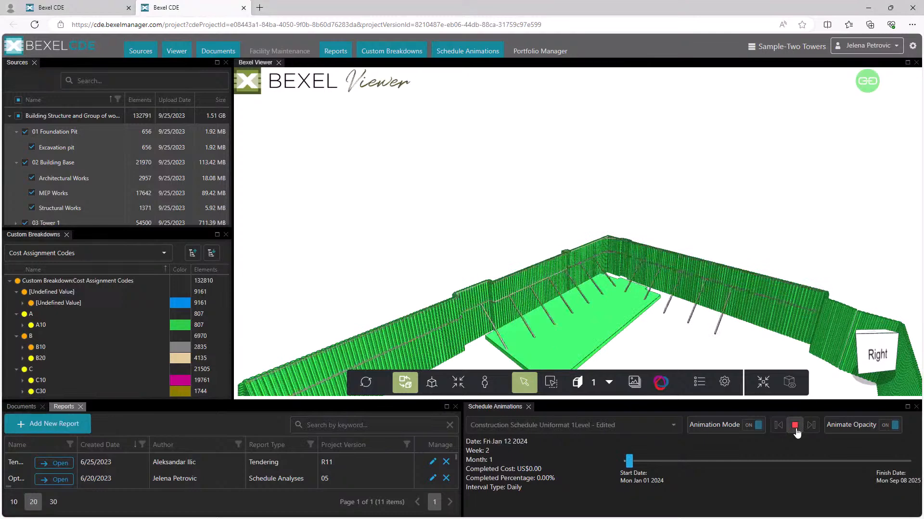
Stop the animation, jump it to about 21 November 2024, and resume playback with Animate Opacity off
click(795, 427)
click(774, 462)
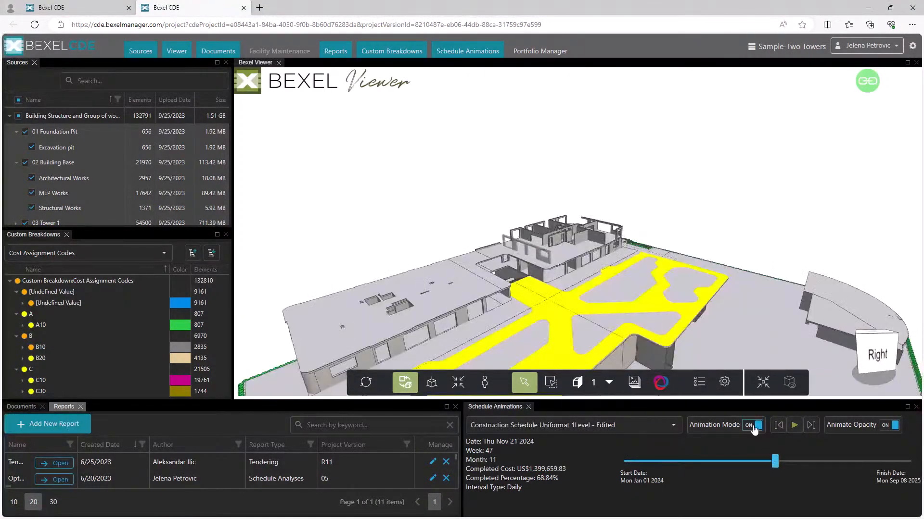
click(793, 426)
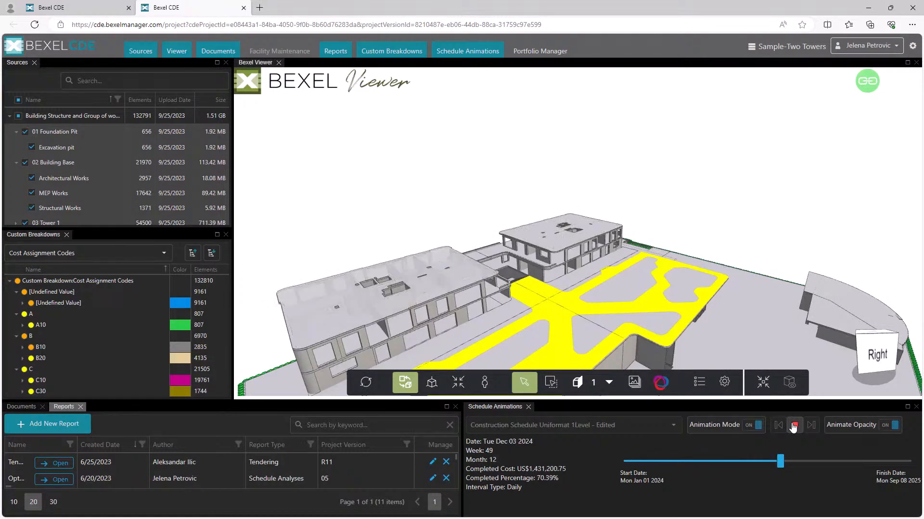
click(889, 425)
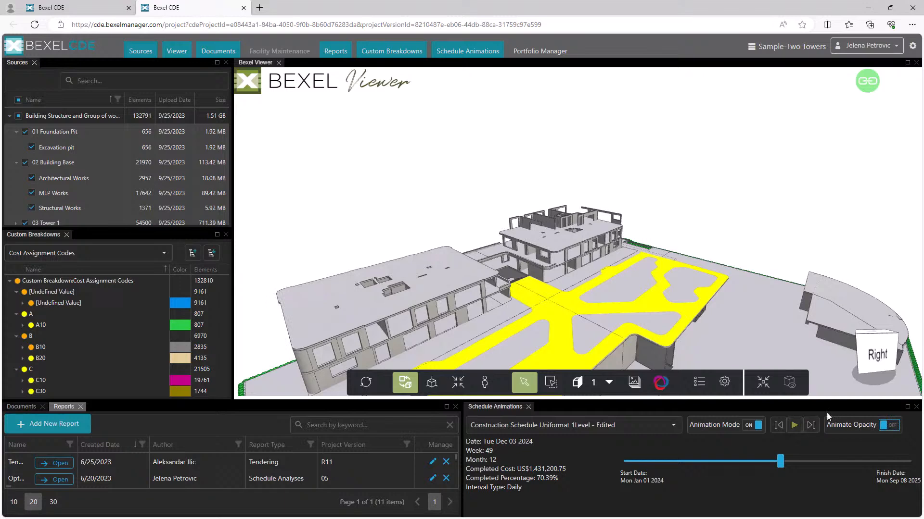
click(794, 425)
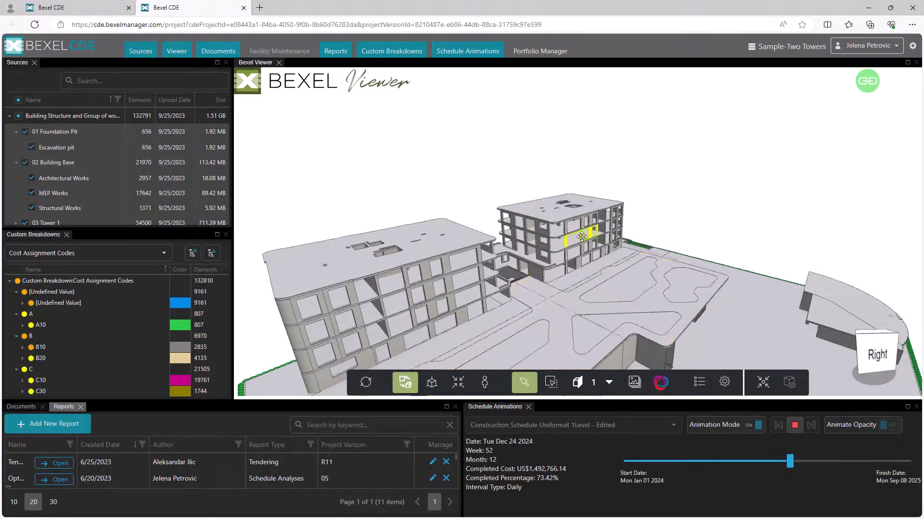
Show the properties of a concrete wall in the rear tower and review its BEXEL Added - Schedule start date, finish date and total cost
click(701, 382)
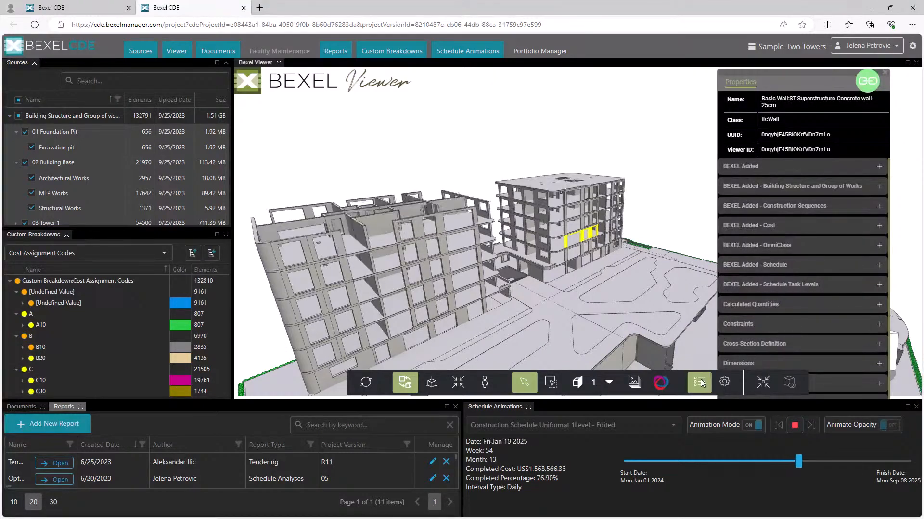
click(880, 265)
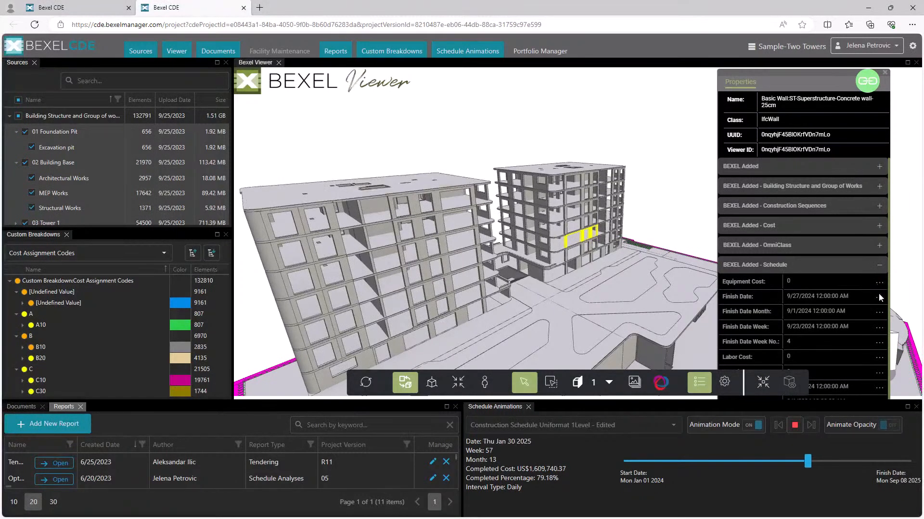
scroll(871, 292, down, 2)
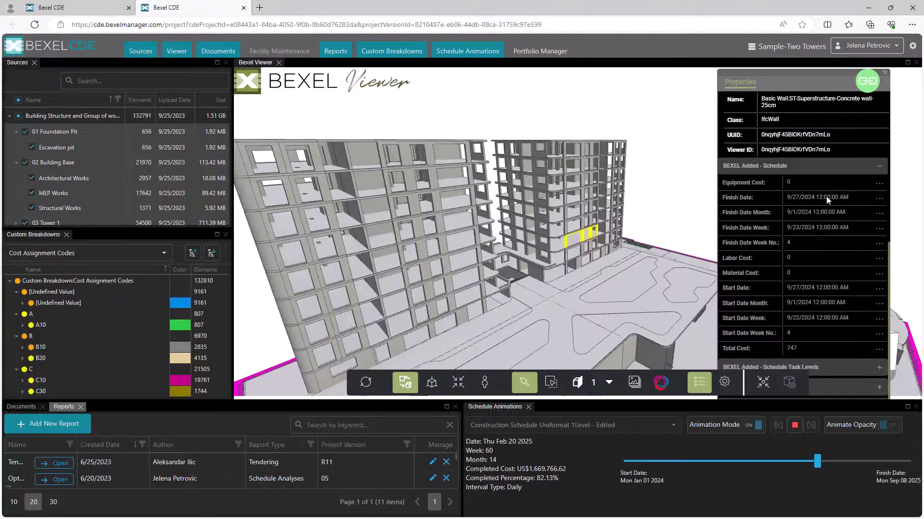
click(819, 288)
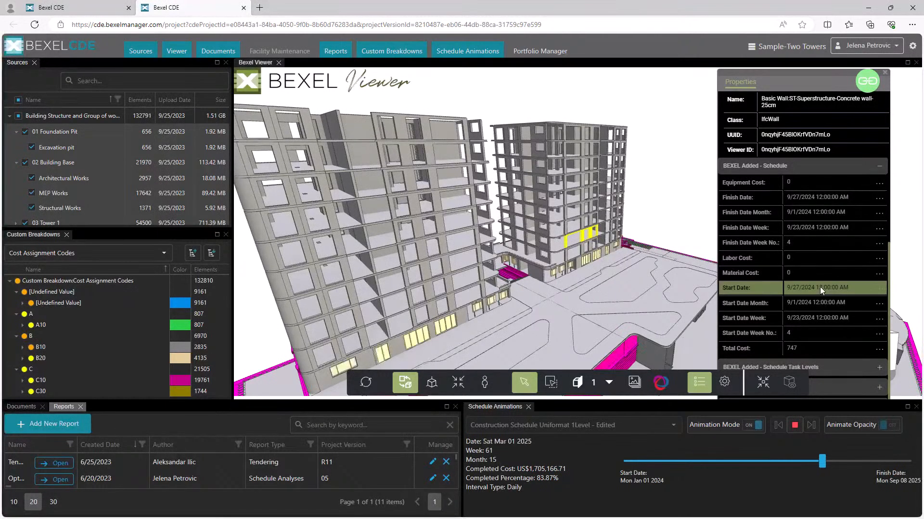
click(802, 198)
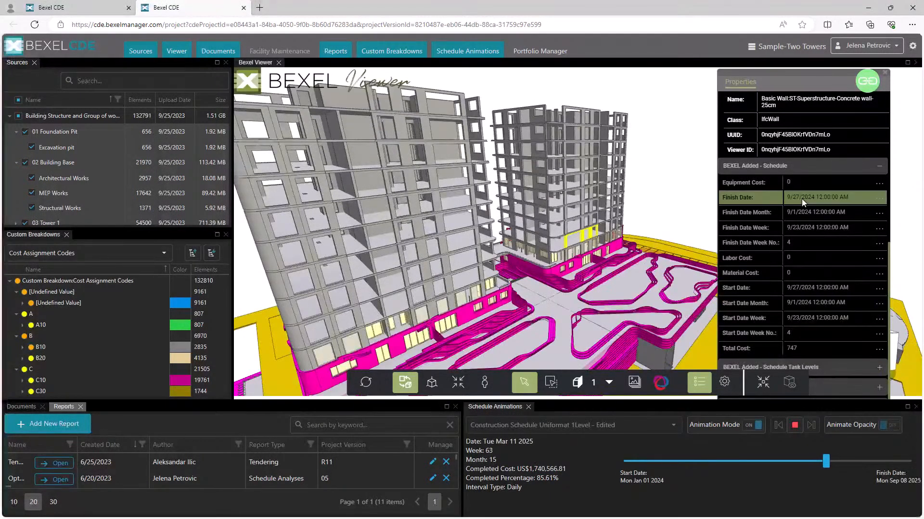
click(796, 347)
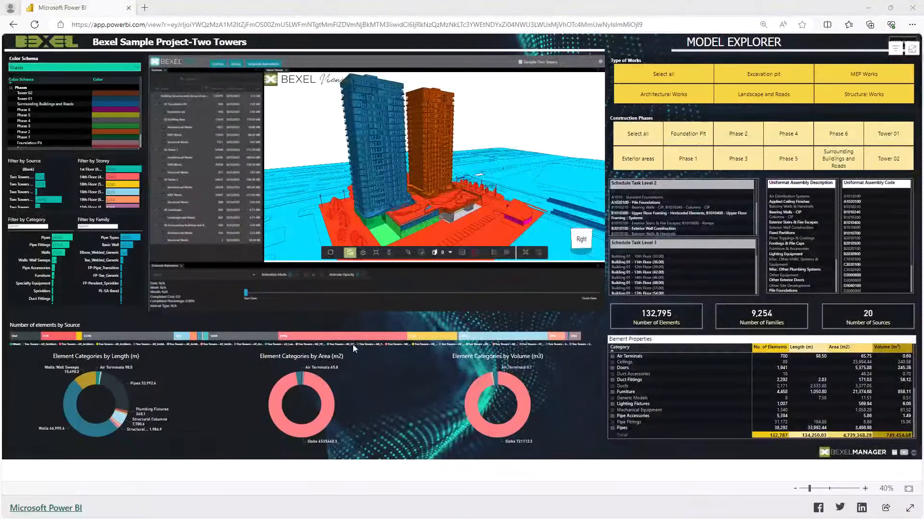
In the Power BI model explorer report, filter the model to Structural Works and toggle the ghosted surrounding elements off and back on
click(855, 96)
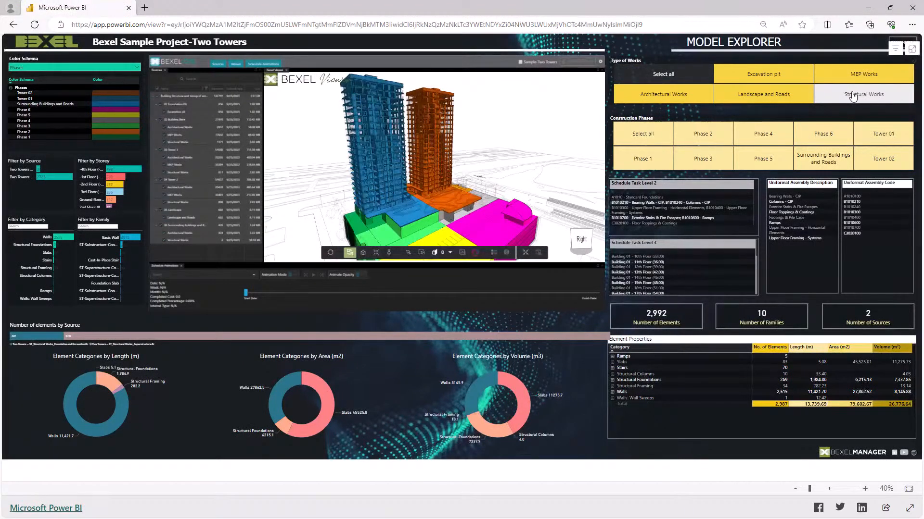
click(539, 254)
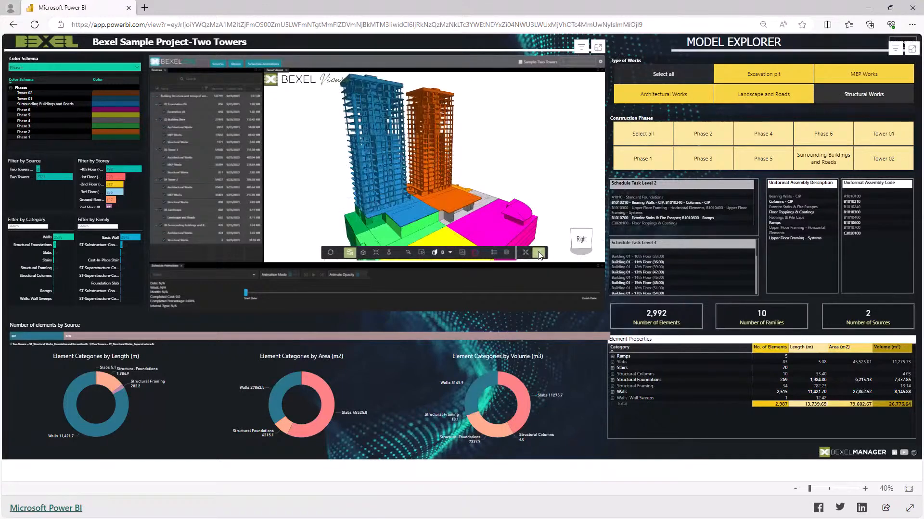
click(539, 254)
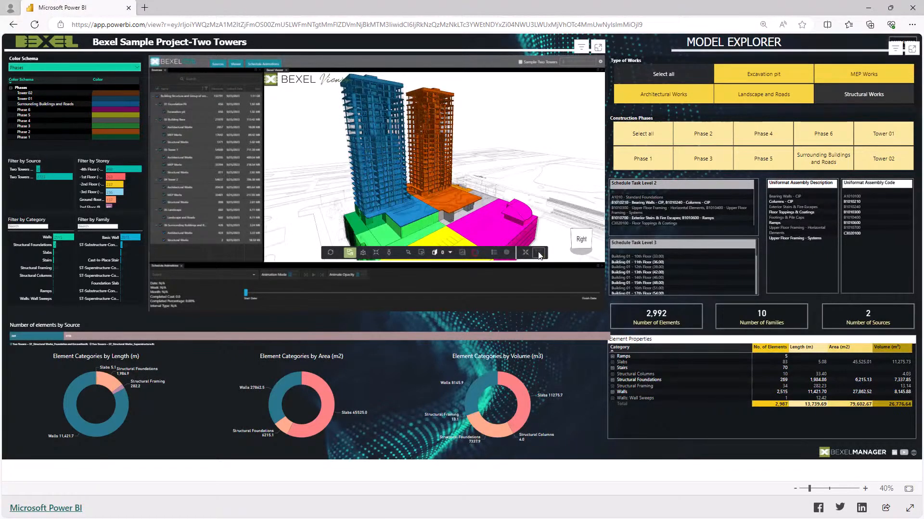
Check the available color schemas while keeping Phases, and expand the Element Properties table from categories to families
click(130, 68)
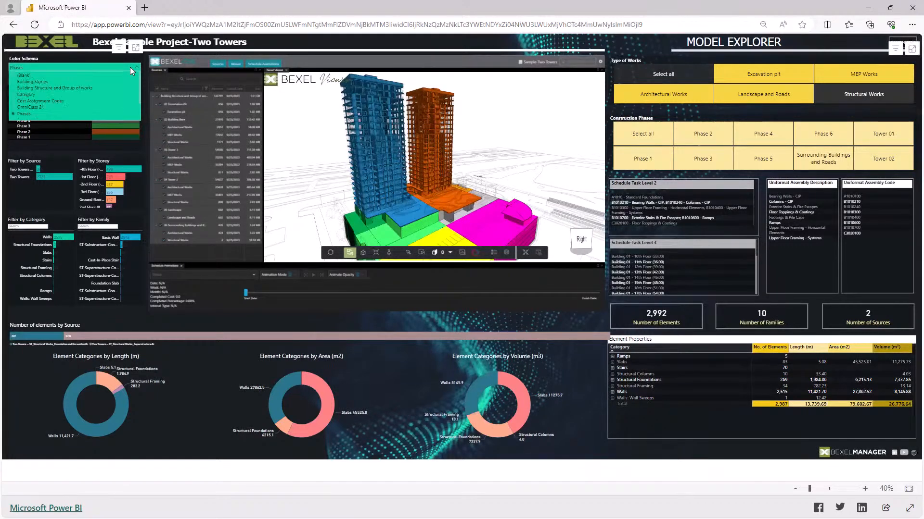
click(129, 67)
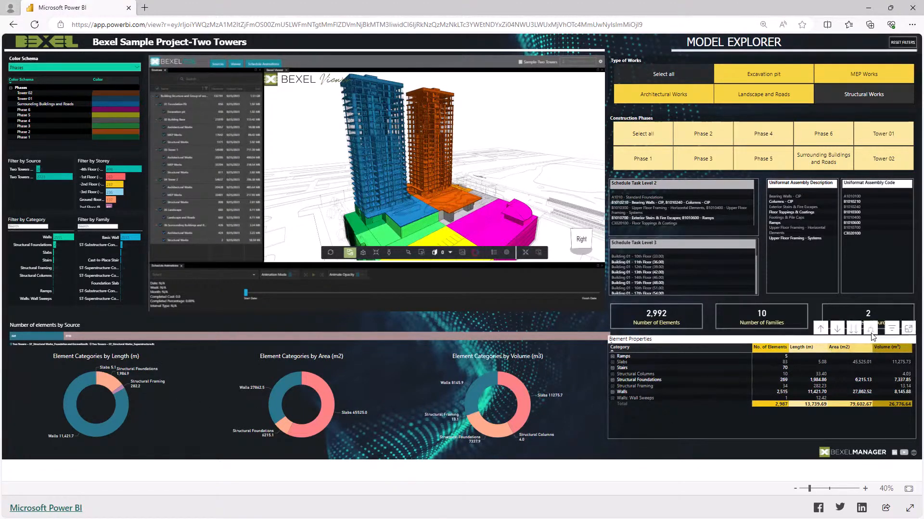
click(870, 330)
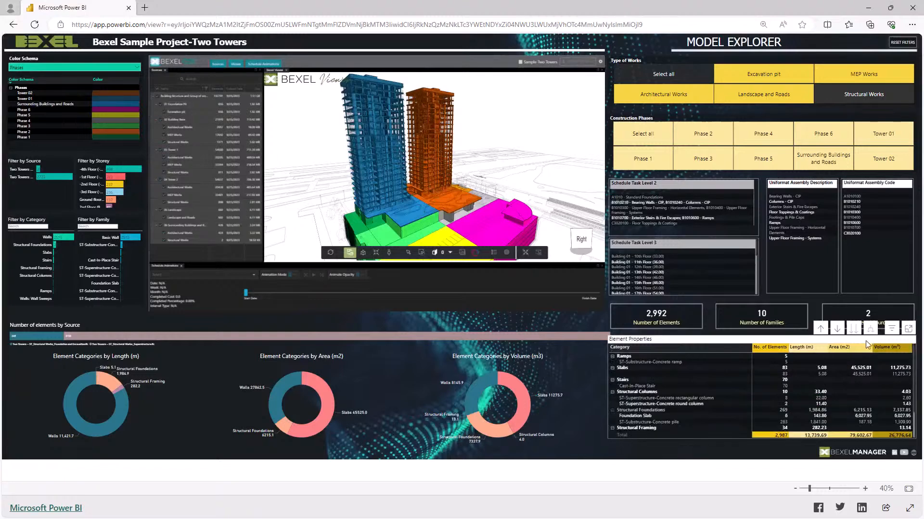
scroll(824, 406, down, 1)
scroll(777, 385, up, 1)
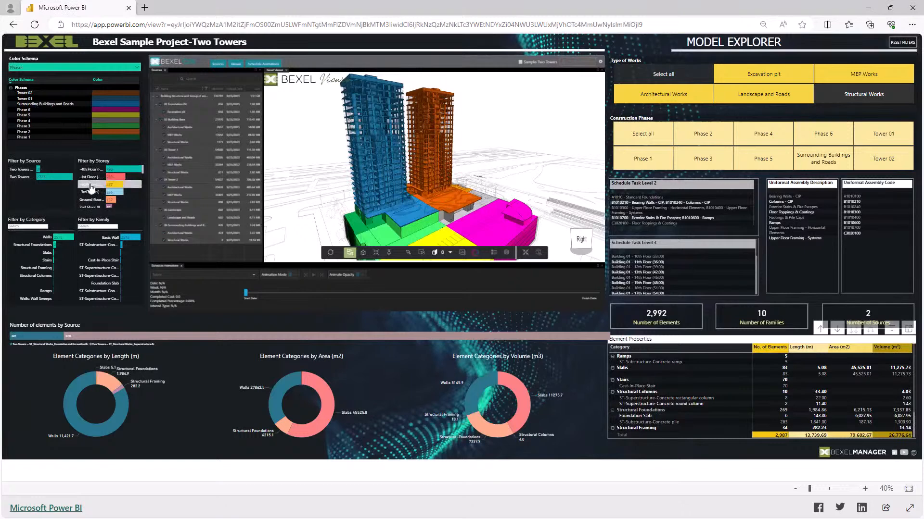
Filter the structural model to the 1st floor, hide and restore the ghosted surrounding elements, and clear the storey filter
scroll(91, 188, down, 3)
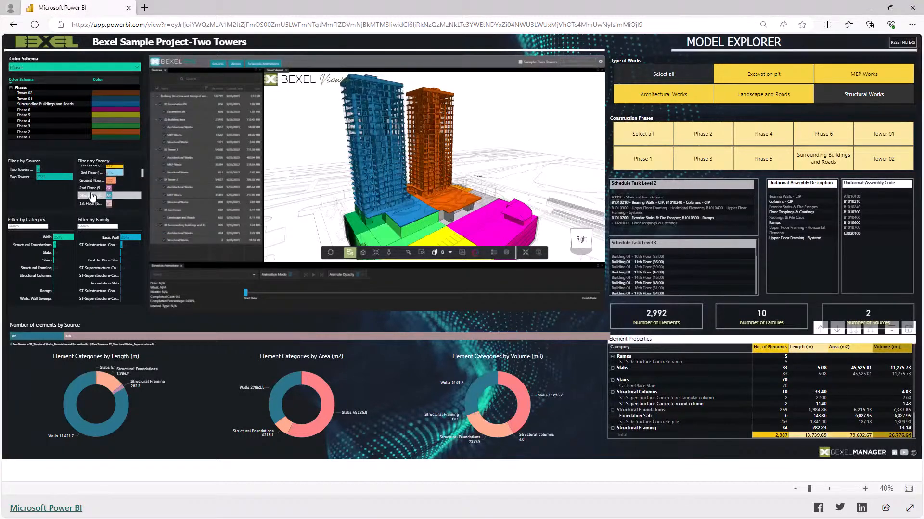
click(91, 204)
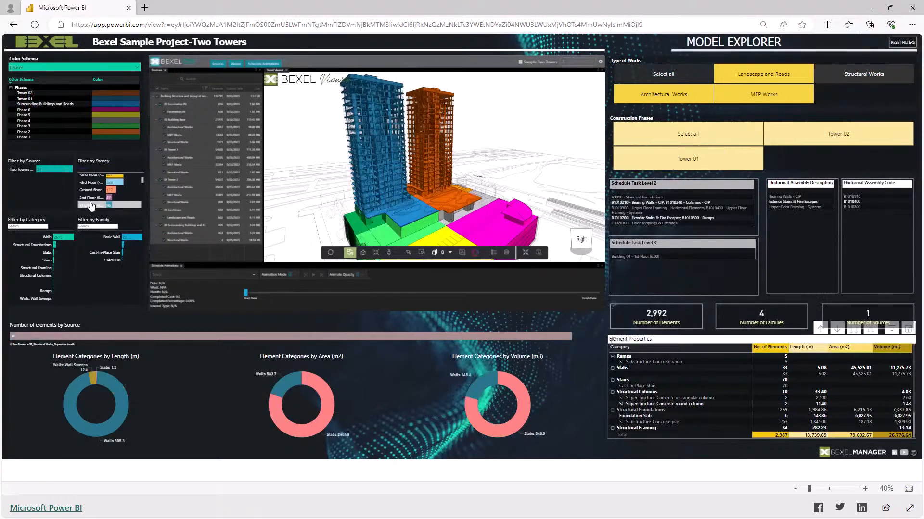
click(538, 252)
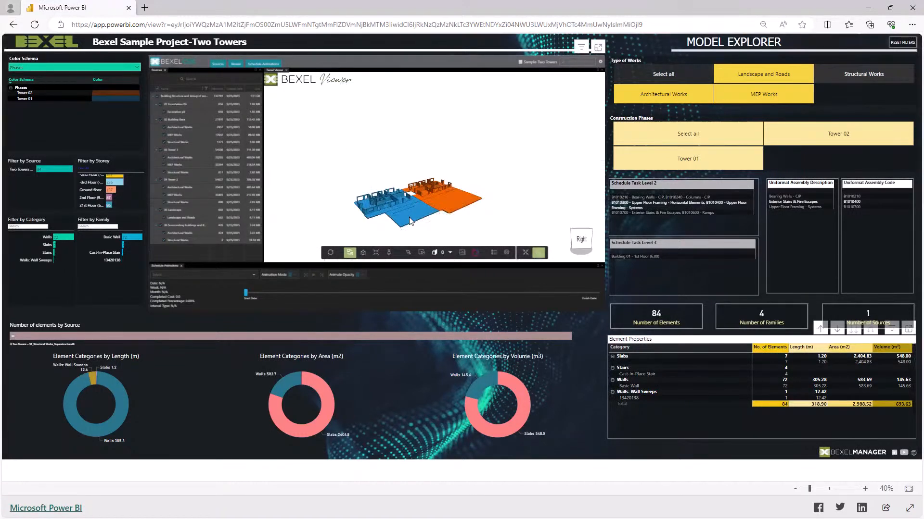
scroll(408, 219, up, 5)
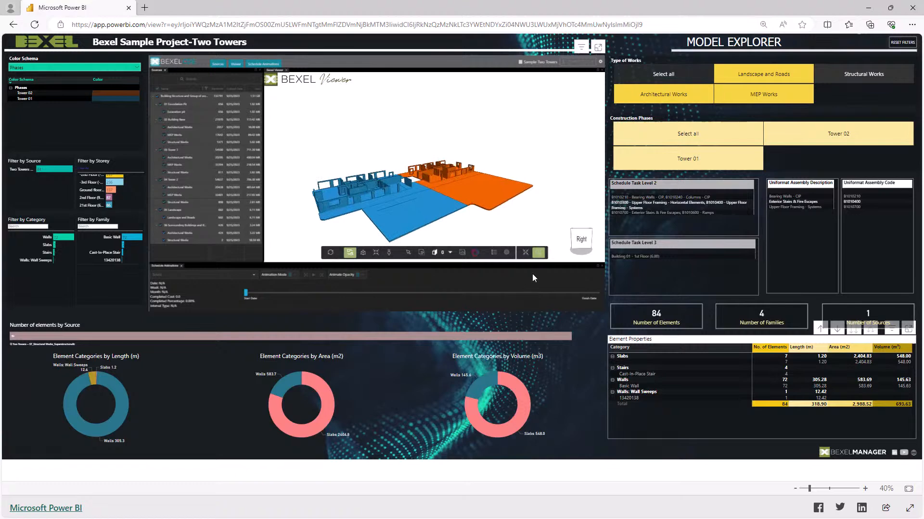
click(539, 253)
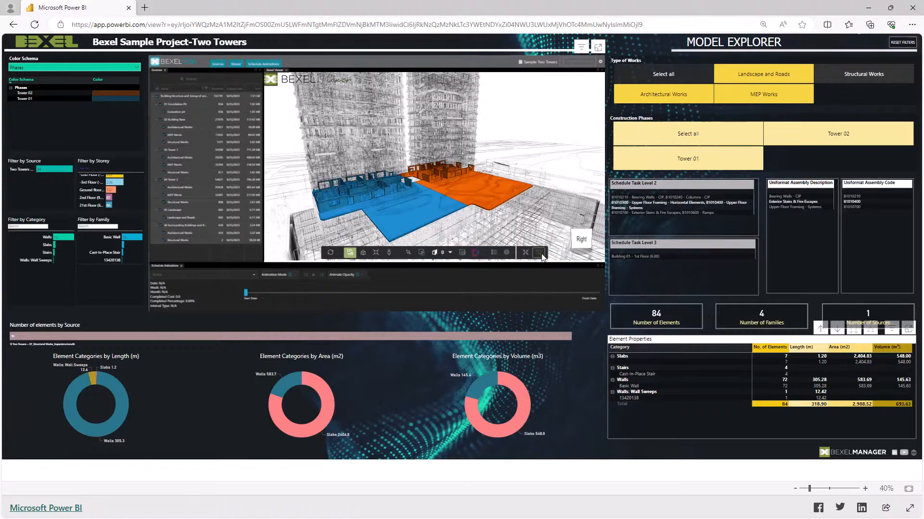
scroll(87, 172, down, 1)
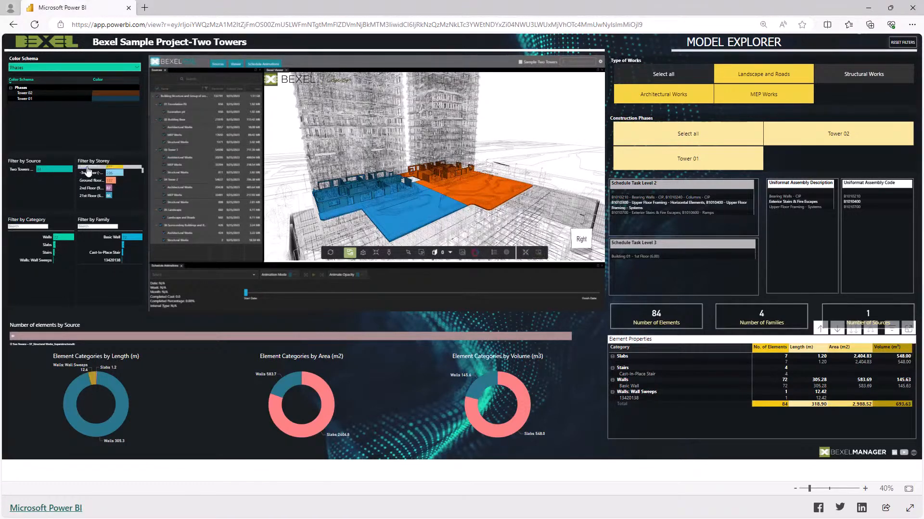
click(87, 171)
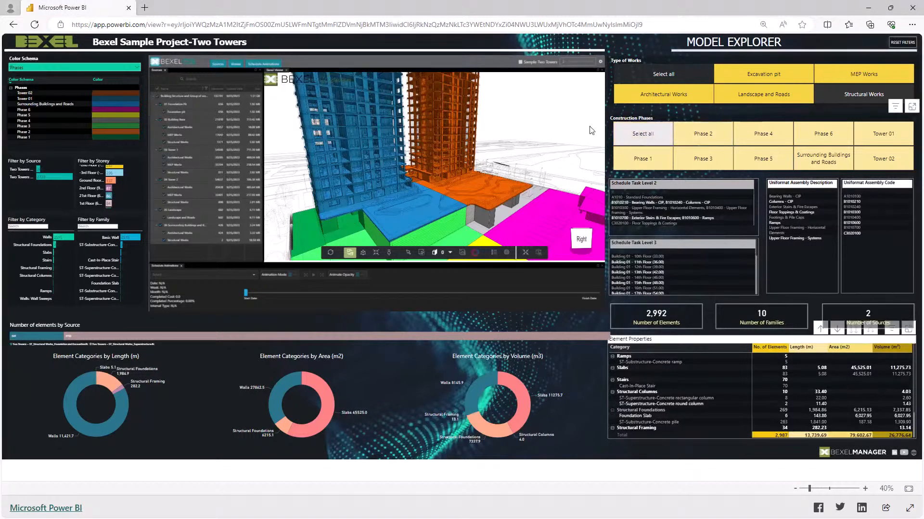
Filter the model to the Bearing Walls - CIP and Columns - CIP schedule task, then to the Tower 01 phase, clearing each filter
scroll(441, 147, down, 3)
middle_drag(469, 131, 461, 182)
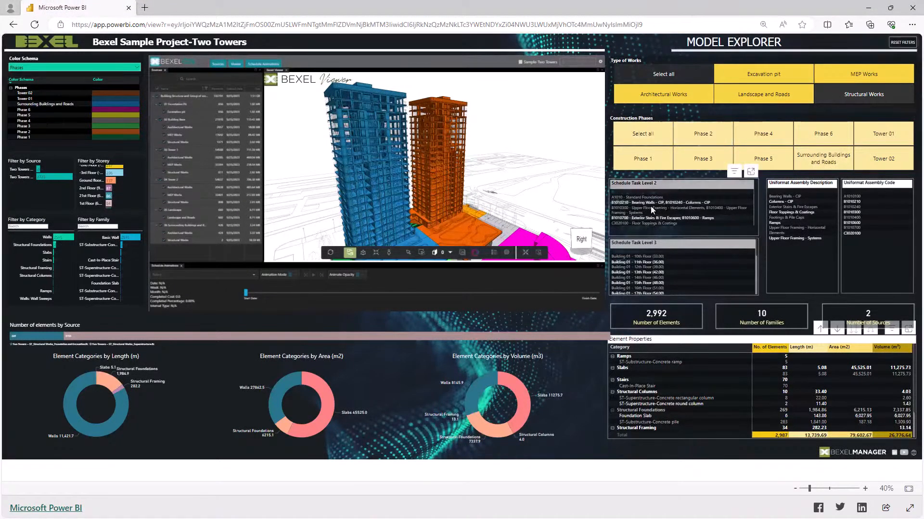
click(663, 203)
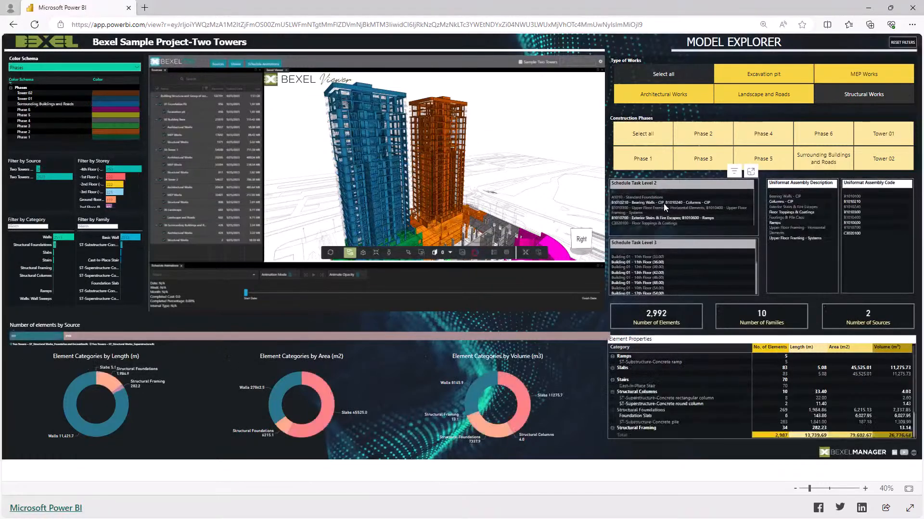
click(832, 77)
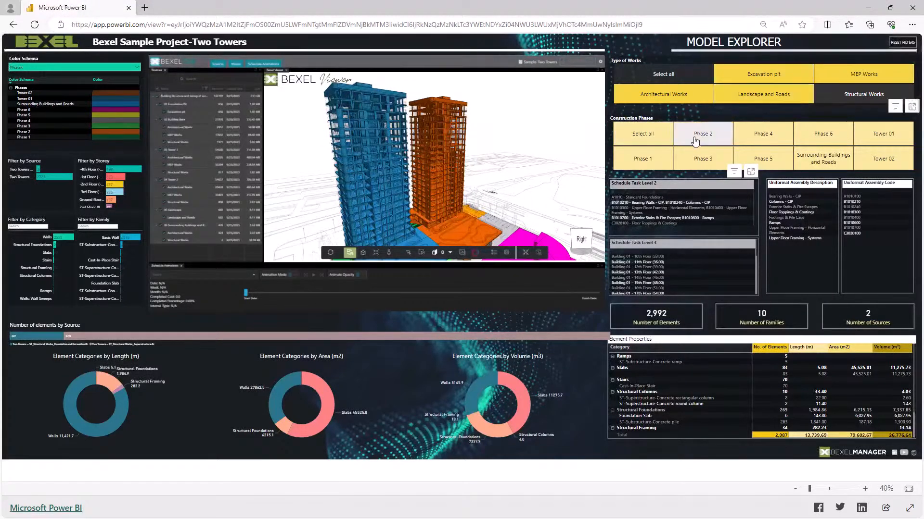
click(872, 137)
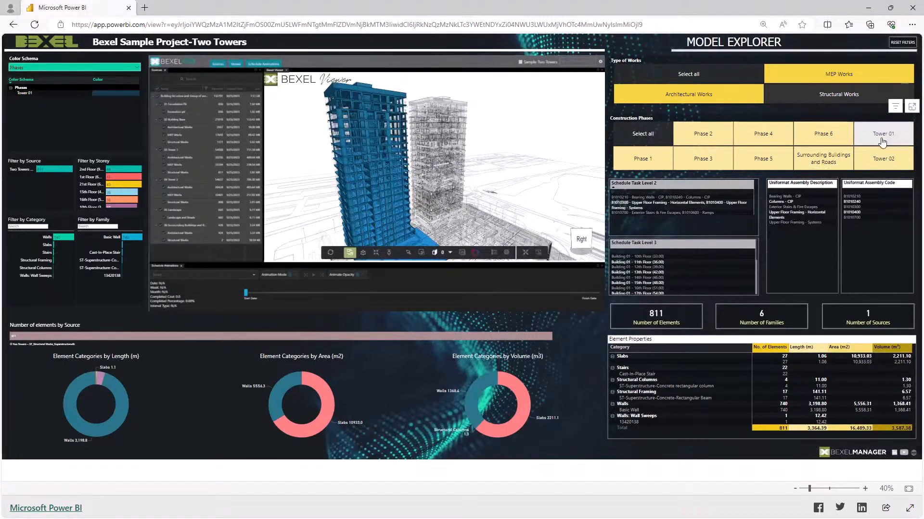
click(916, 123)
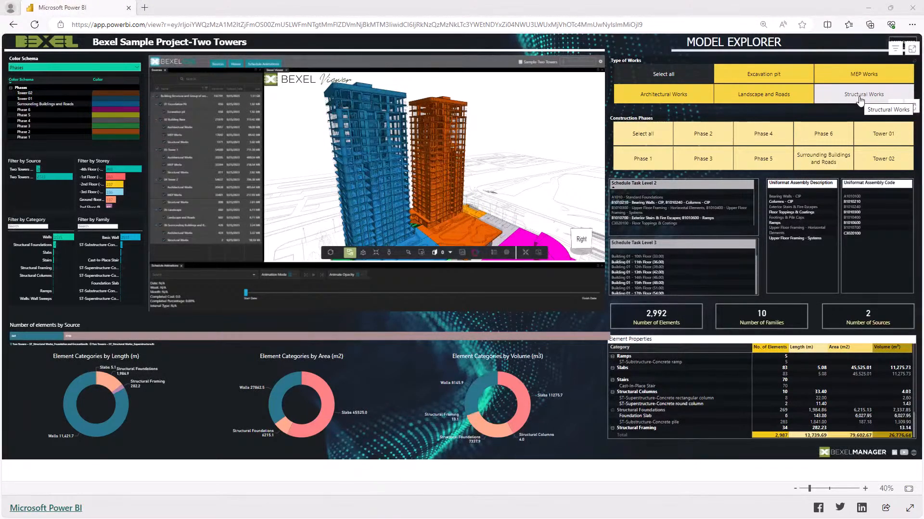
Review the Structural Works element quantities, and briefly filter them by the B1010210 - Bearing Walls - CIP, B1010240 - Columns - CIP task
click(859, 98)
scroll(799, 387, down, 3)
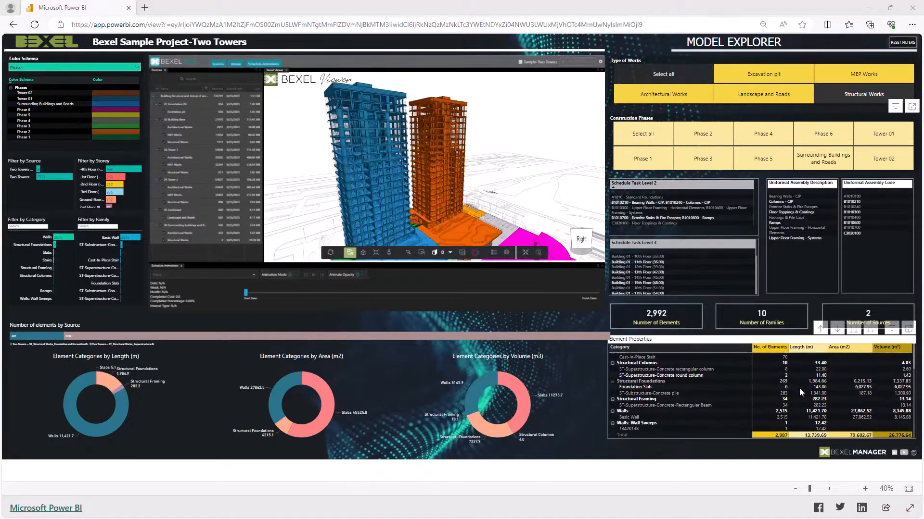
scroll(798, 389, up, 3)
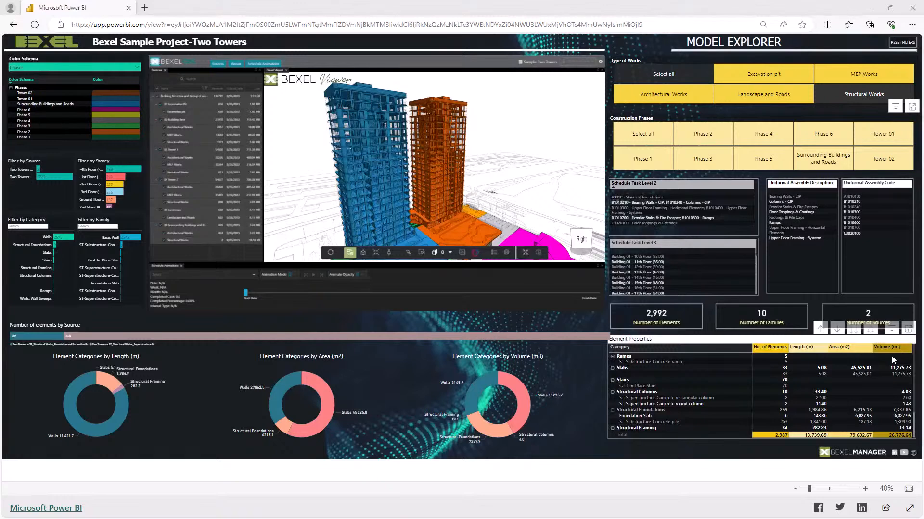
click(670, 203)
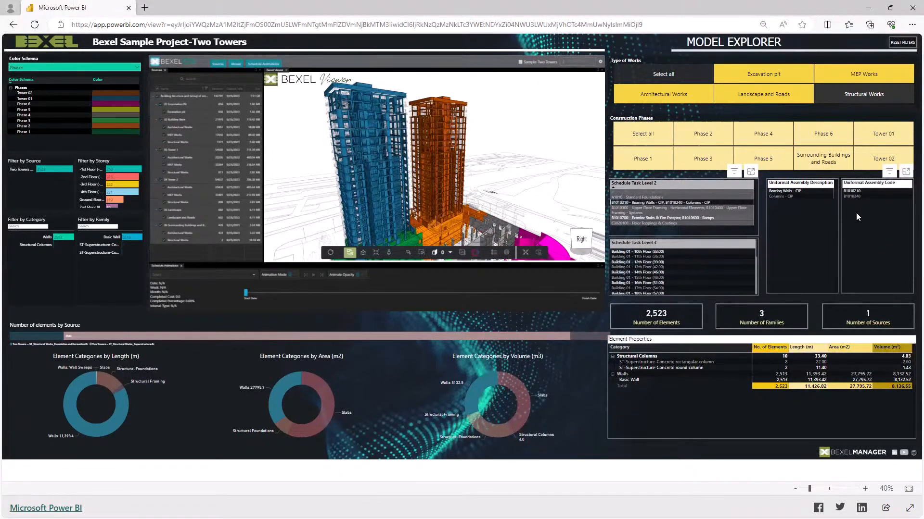
click(731, 202)
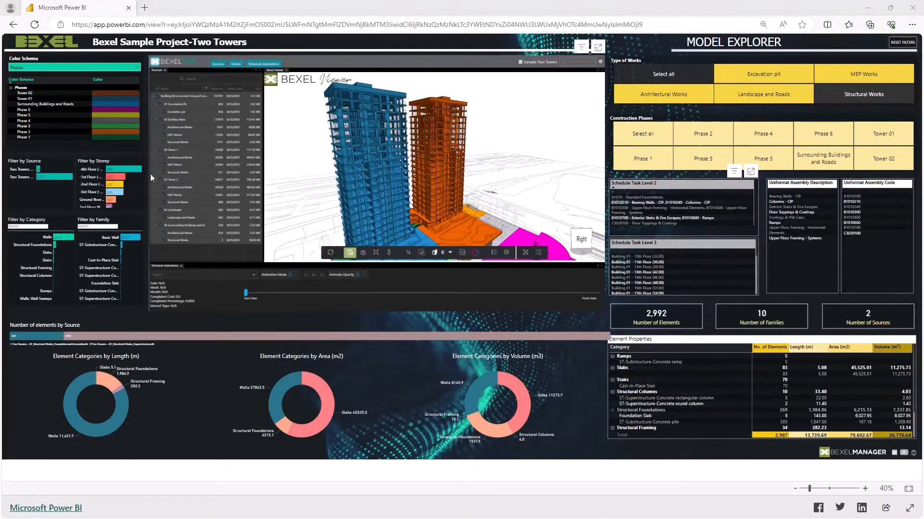
Filter the model to MEP Works on the 16th floor, and toggle the ghosted surrounding elements off and back on
scroll(101, 182, down, 5)
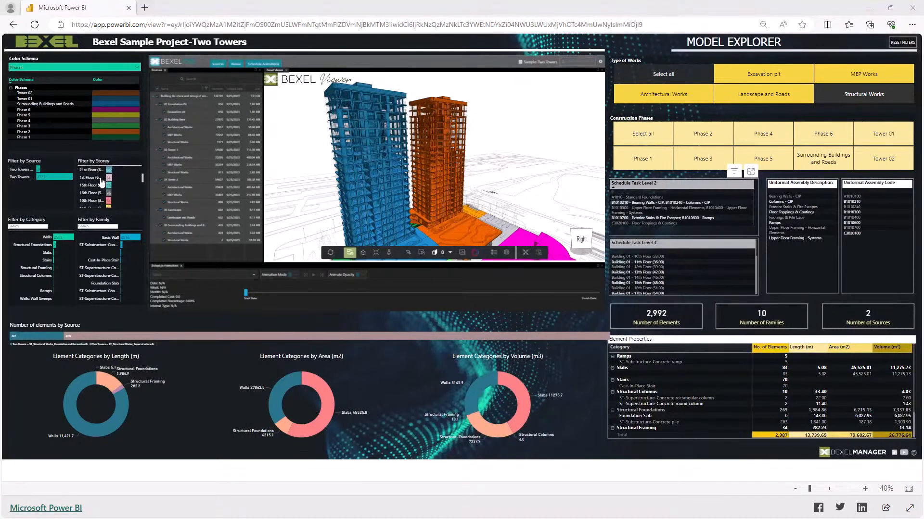
click(100, 195)
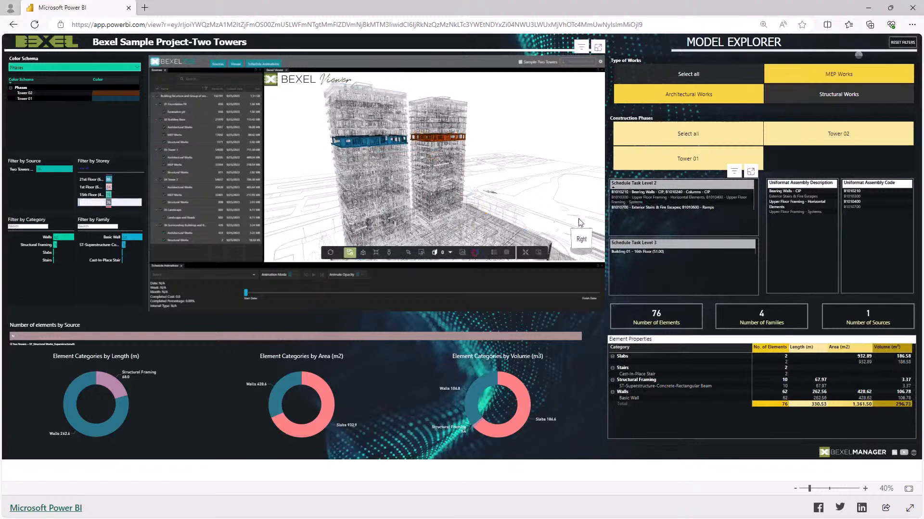
click(797, 75)
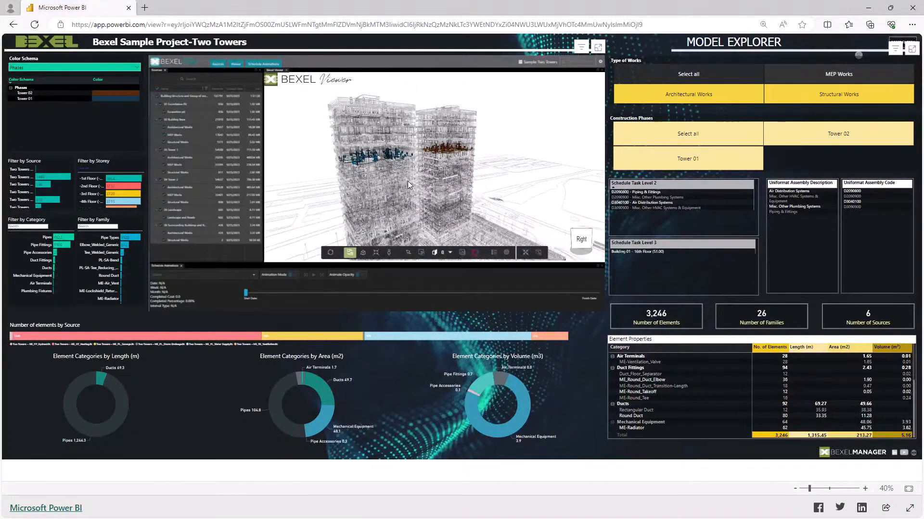
scroll(414, 157, up, 5)
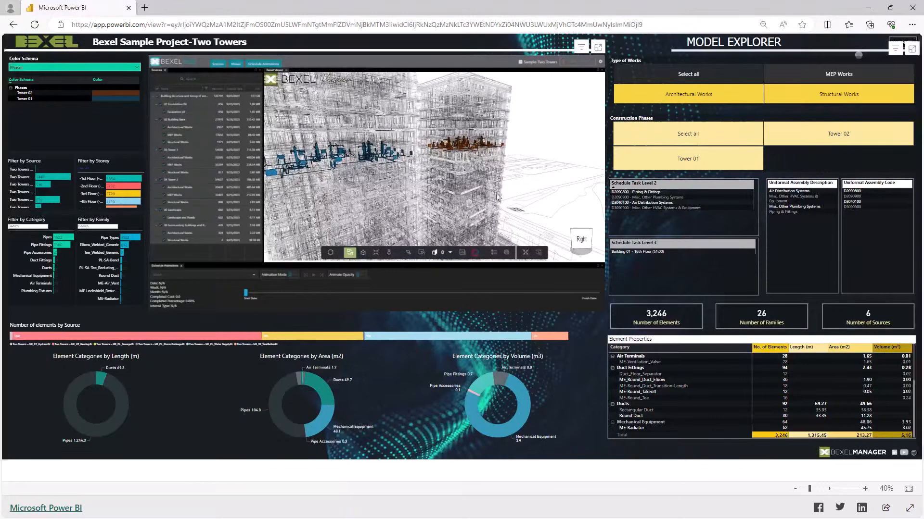
click(540, 253)
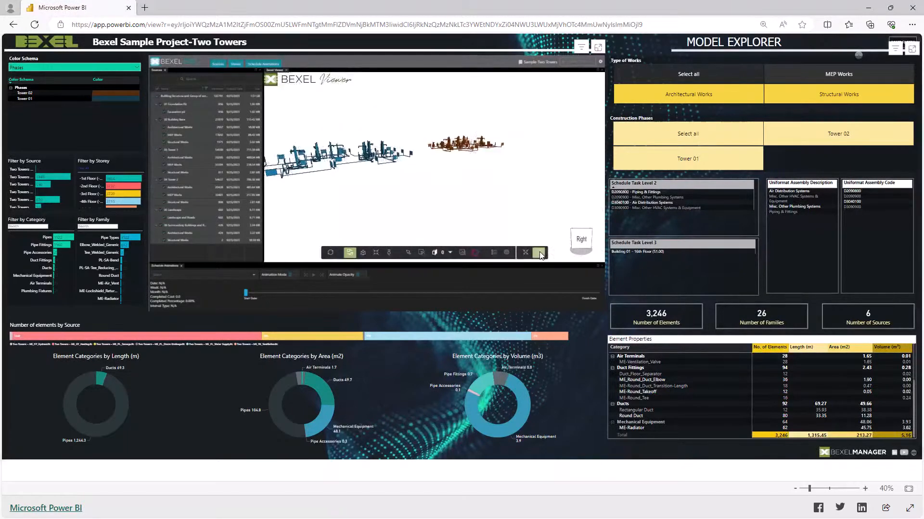
click(539, 253)
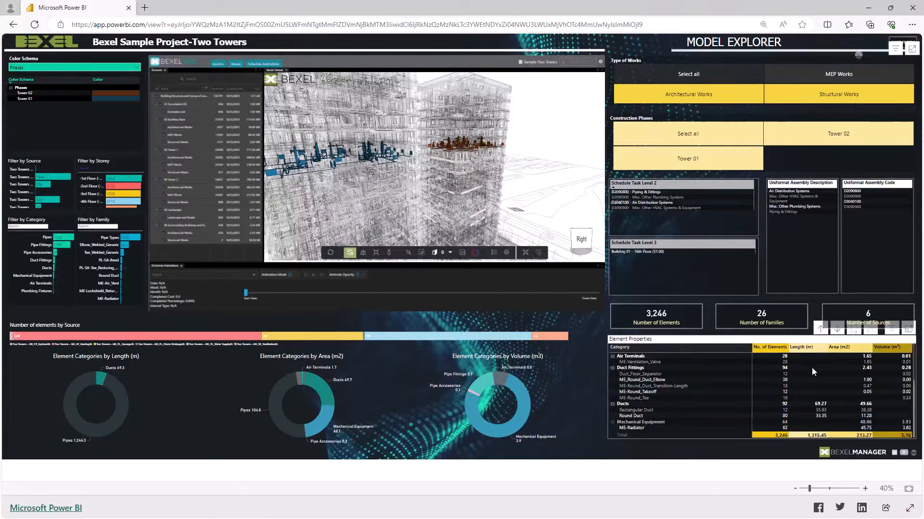
Review the 16th-floor MEP quantities in the Element Properties table, and return to Structural Works with the storey filter cleared
scroll(811, 373, down, 10)
scroll(810, 377, down, 3)
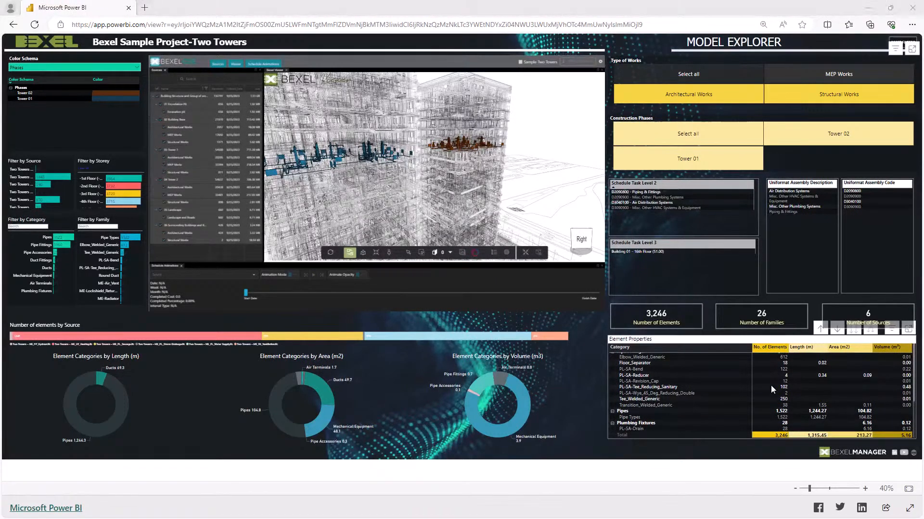
click(825, 94)
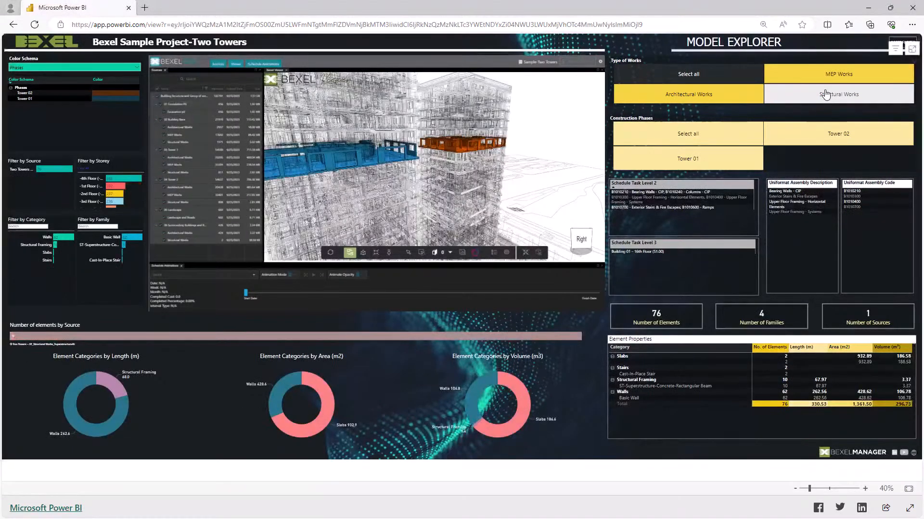
click(826, 95)
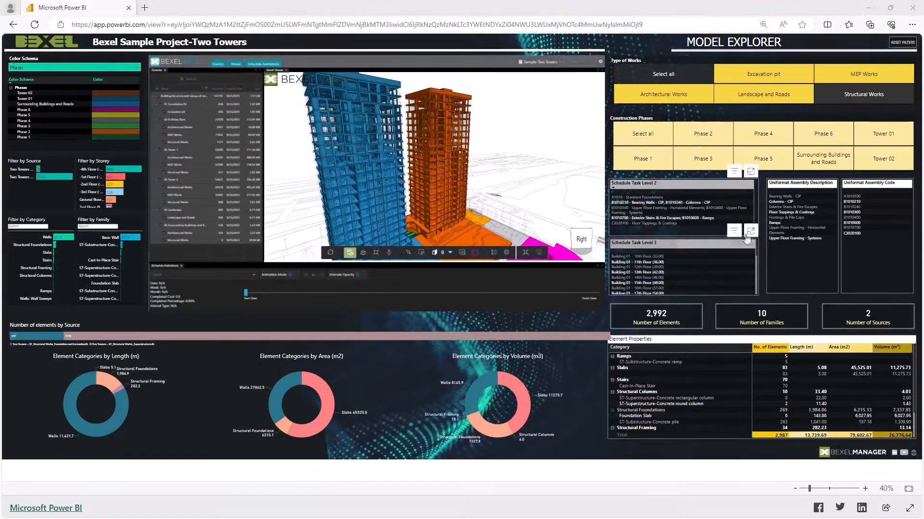
Filter the structural model to the Tower 01 and Tower 02 phases, hiding and restoring the ghosted surrounding elements
click(882, 133)
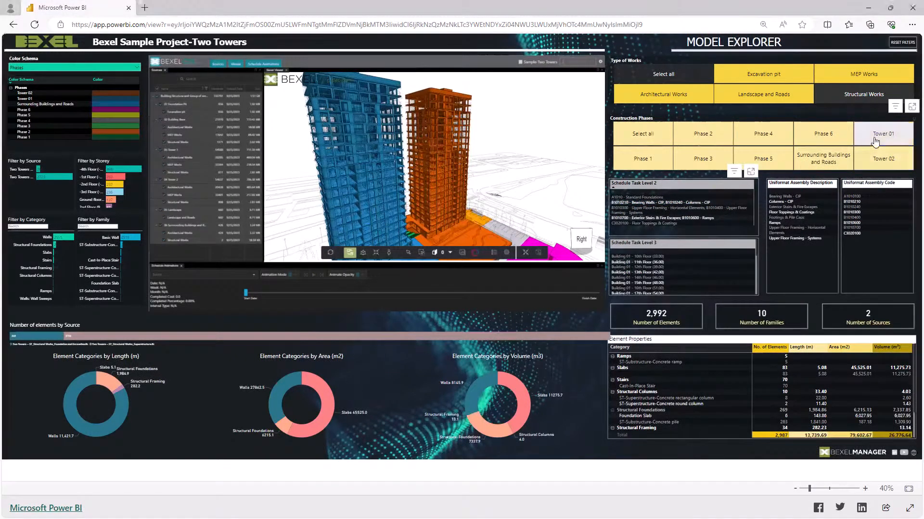
click(539, 254)
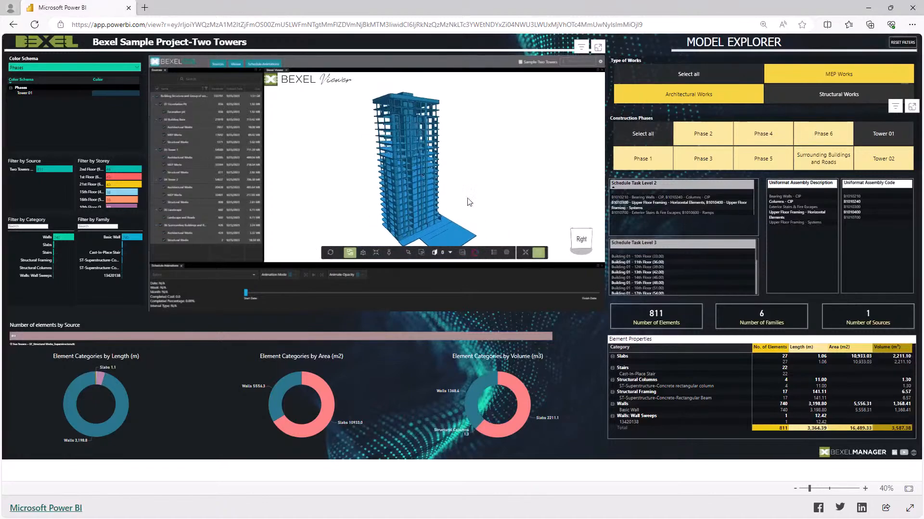
click(882, 158)
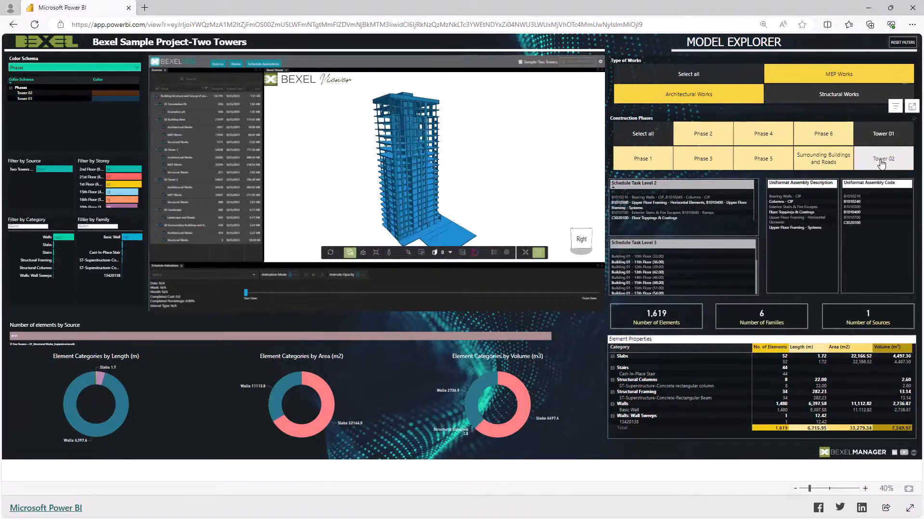
drag(501, 228, 465, 224)
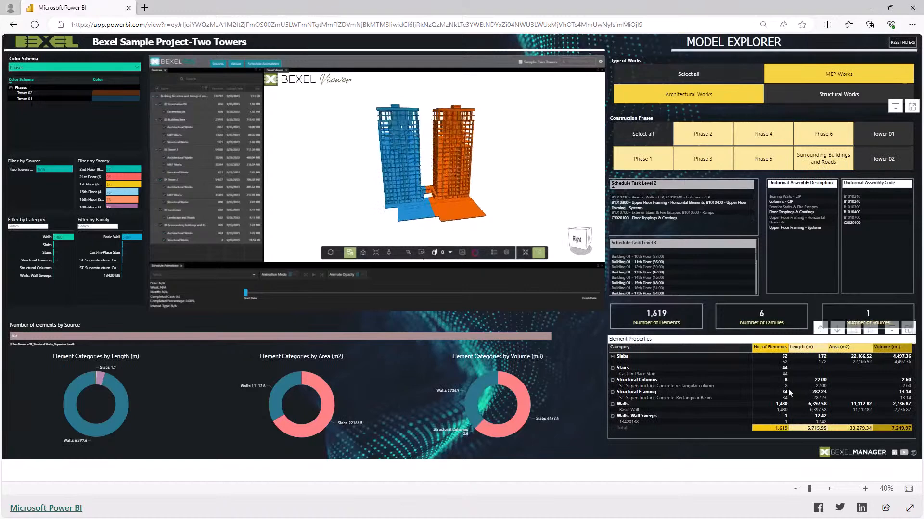
click(538, 253)
scroll(435, 160, up, 5)
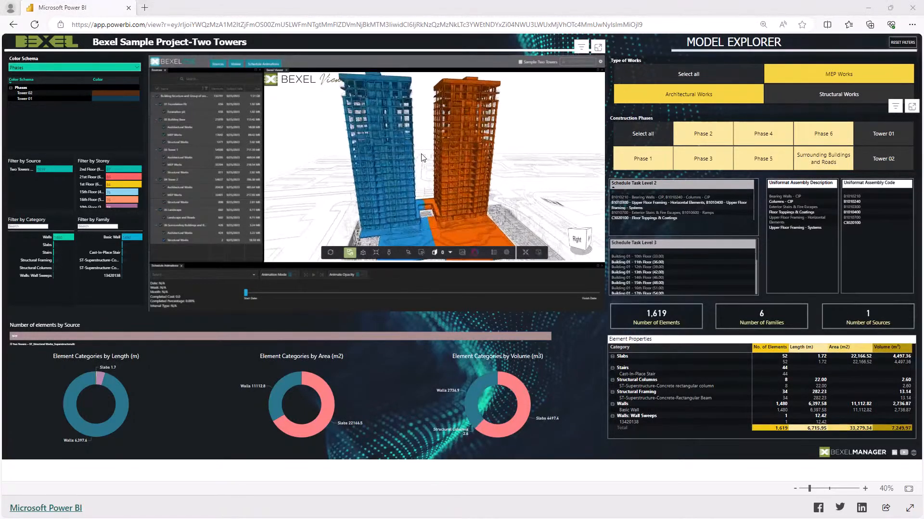
Close the viewer's Sources list to enlarge the 3D view
click(166, 70)
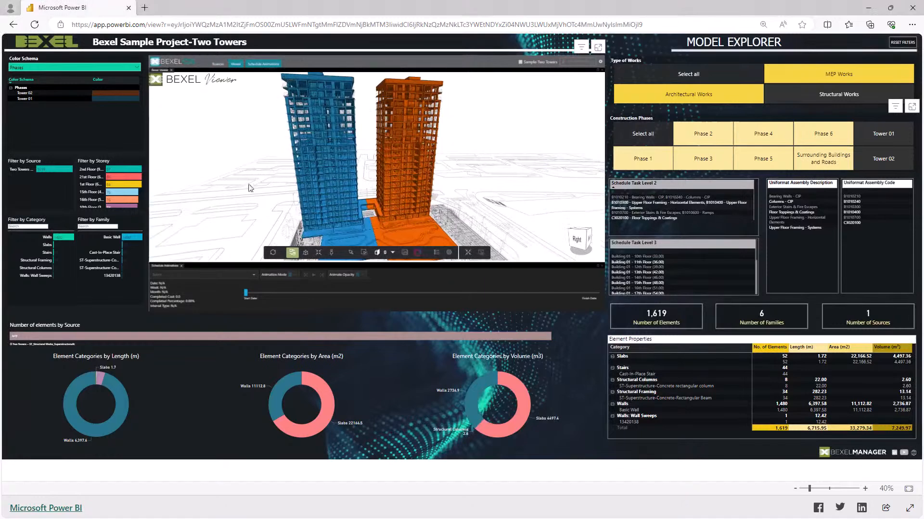
Select a 14th-floor wall in Tower 01 and inspect its Construction Sequences and Schedule properties
click(312, 142)
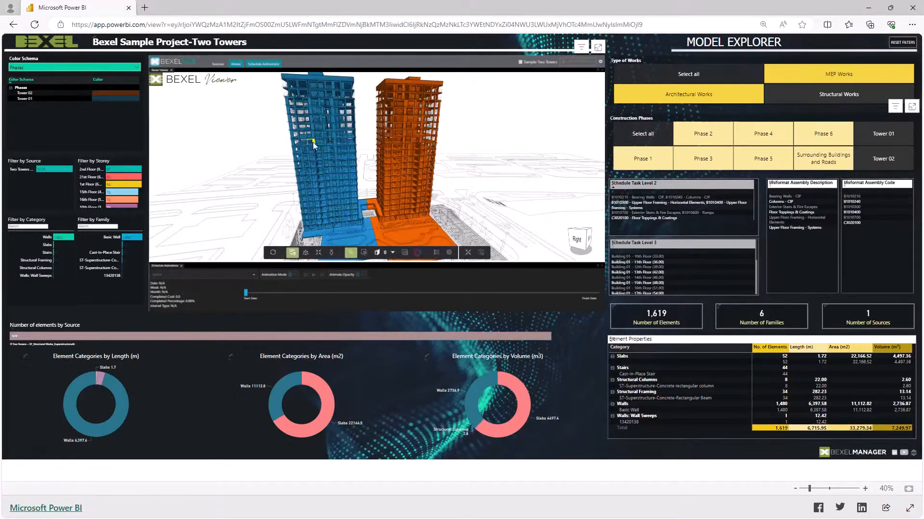
scroll(313, 147, up, 4)
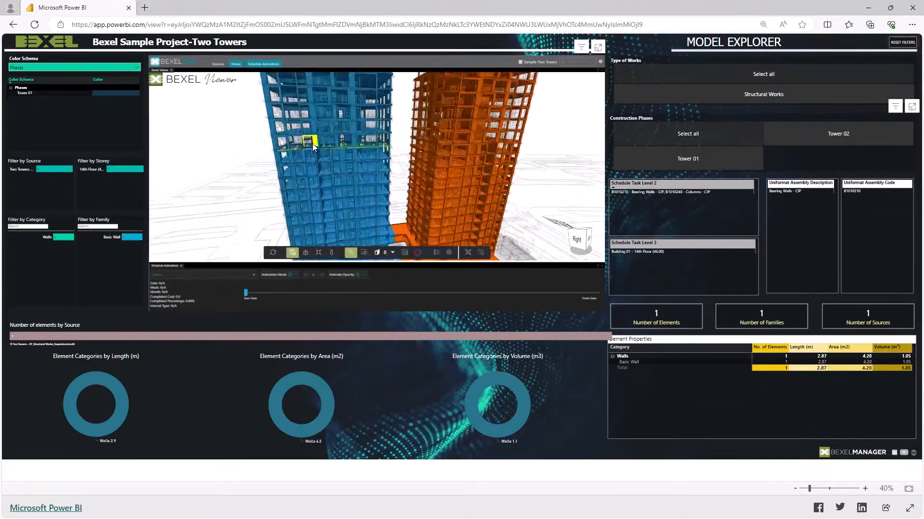
click(436, 253)
click(588, 135)
click(586, 167)
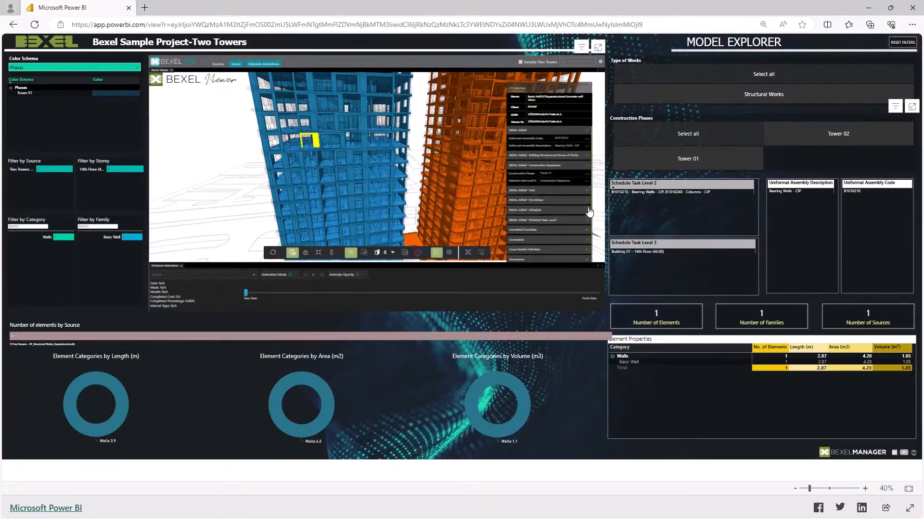
click(588, 205)
scroll(569, 220, down, 1)
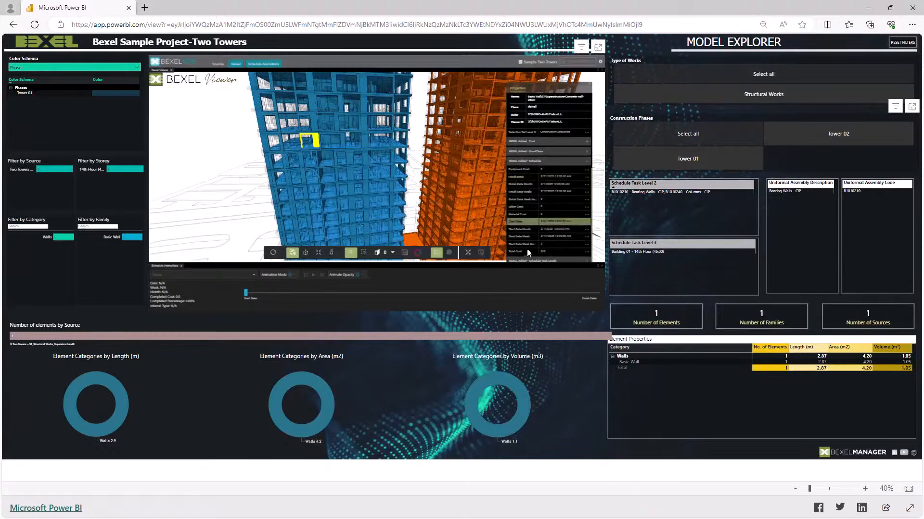
Reset the report filters, filter to Structural Works, and color the model by Uniformat Assembly Code 1
click(902, 42)
click(864, 94)
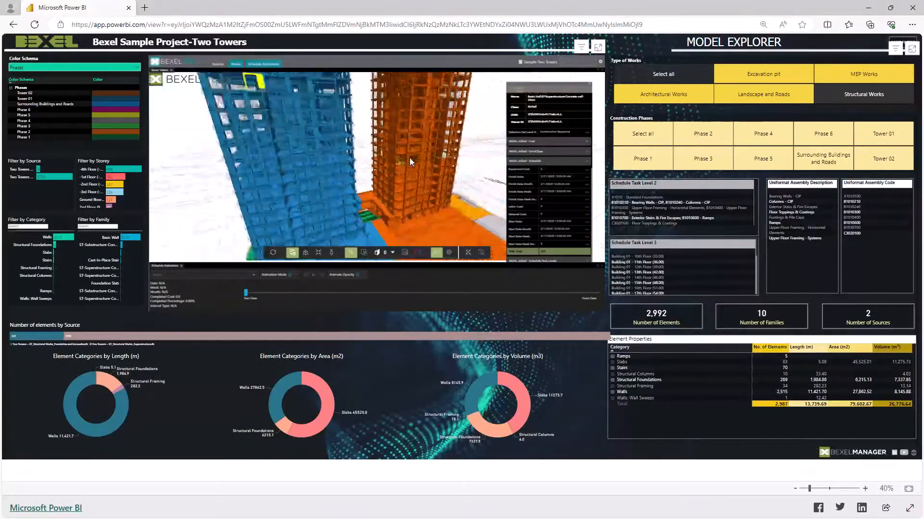
click(103, 67)
click(83, 113)
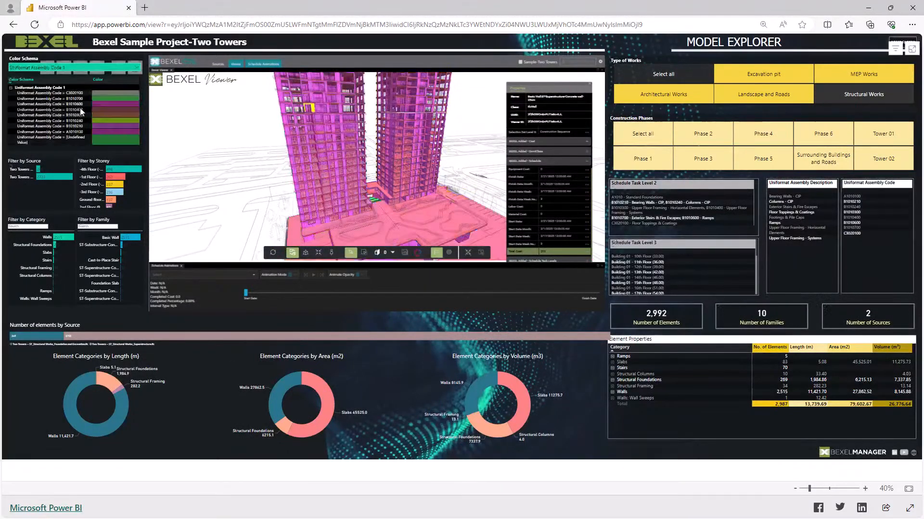
Close the element properties, and include all work types and every construction phase except Surrounding Buildings and Roads
click(589, 88)
click(833, 93)
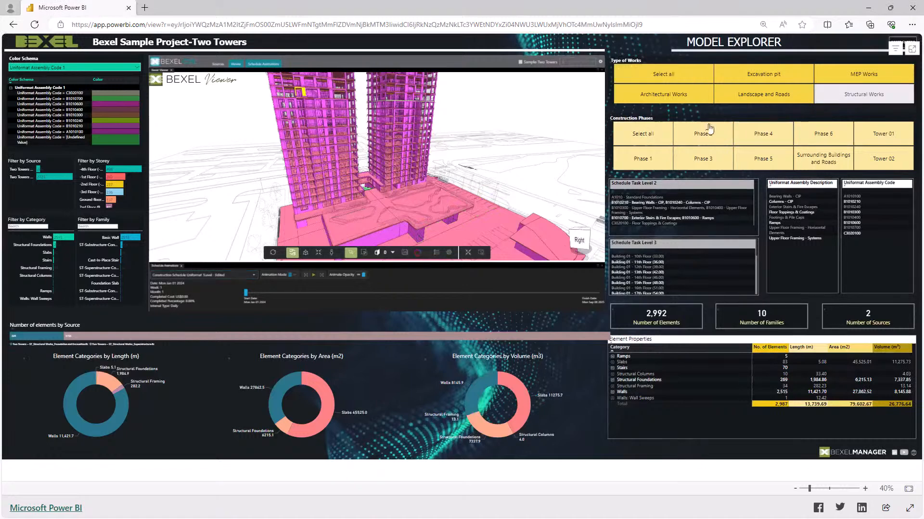
click(651, 138)
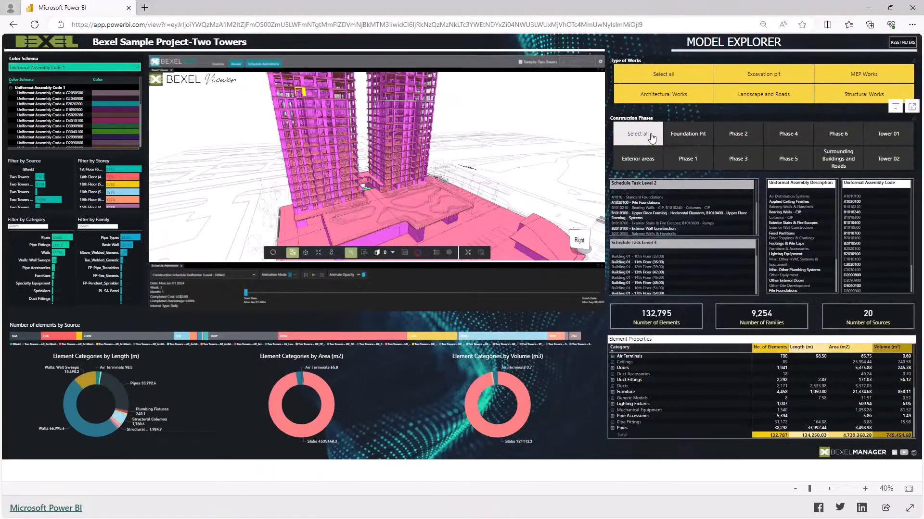
click(842, 160)
Play the construction schedule animation, advancing the timeline past December 2024 and stopping playback in mid-May 2025
click(313, 275)
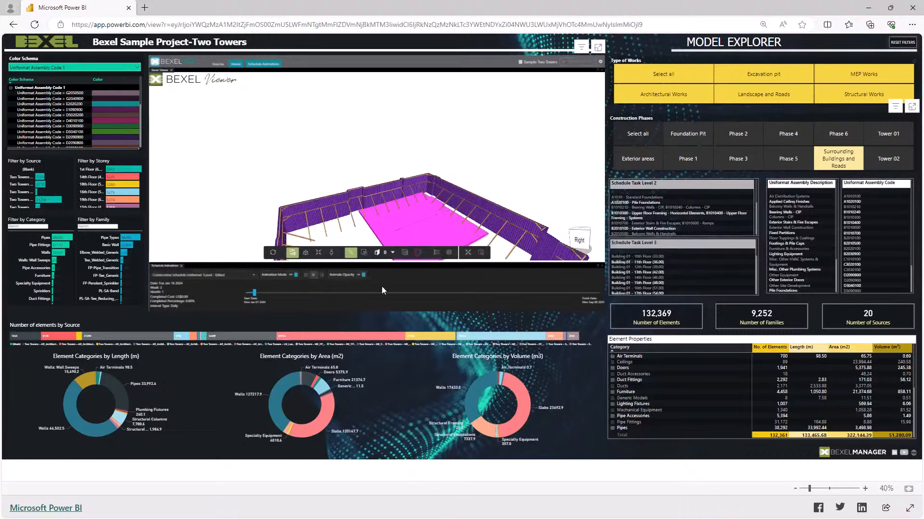
click(444, 293)
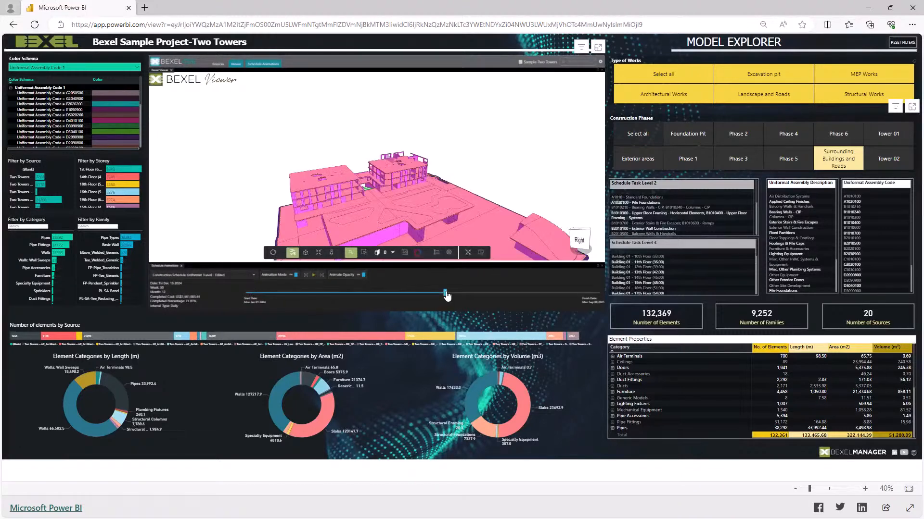
click(478, 294)
click(313, 276)
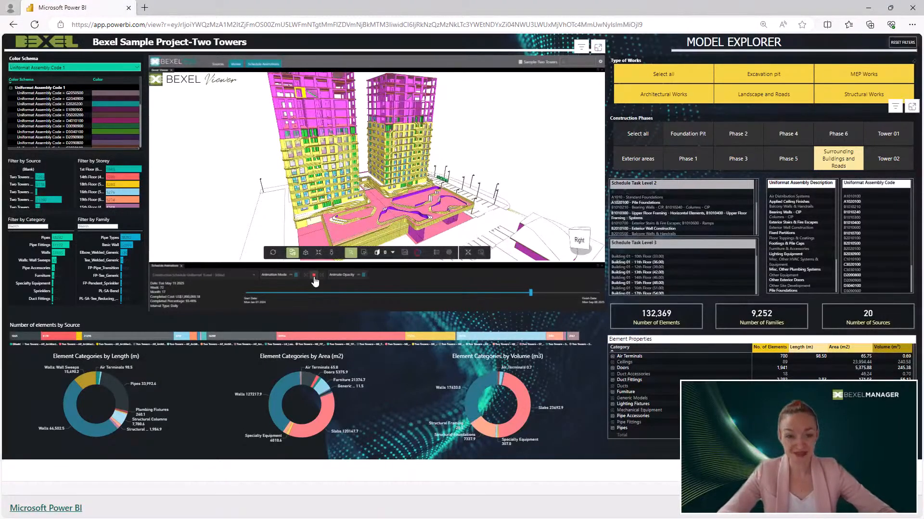
click(314, 275)
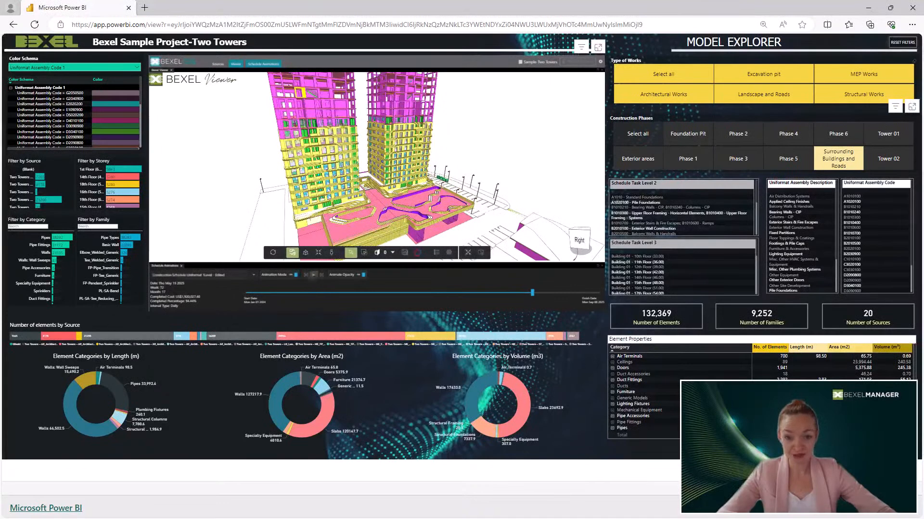